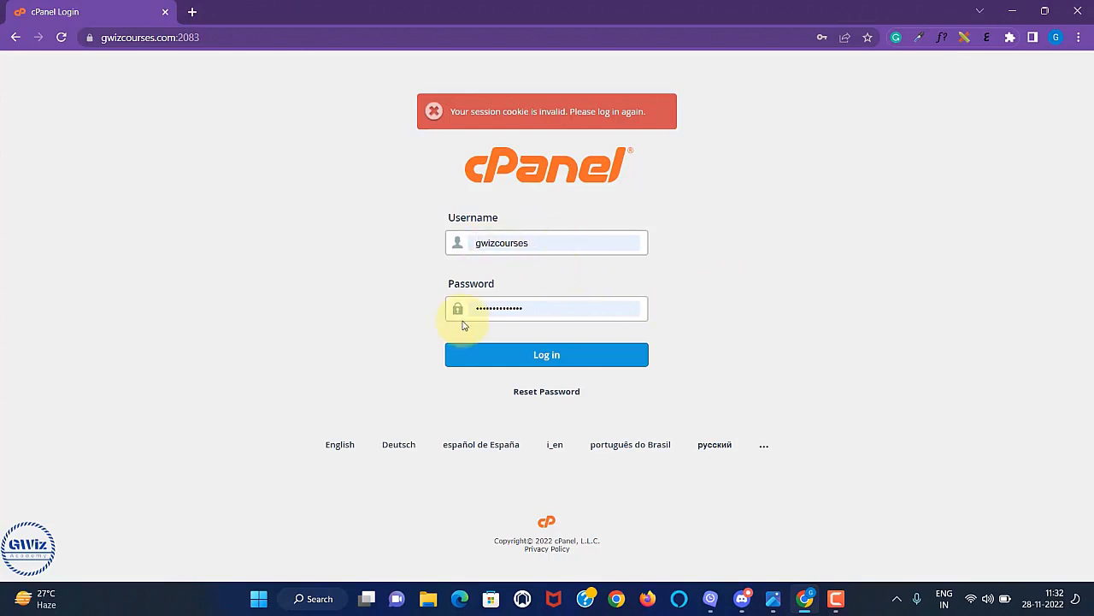
Log in to cPanel, log out, and glance at the 3 ways to Login guide image.
{"action": "left_click", "coordinate": [541, 360]}
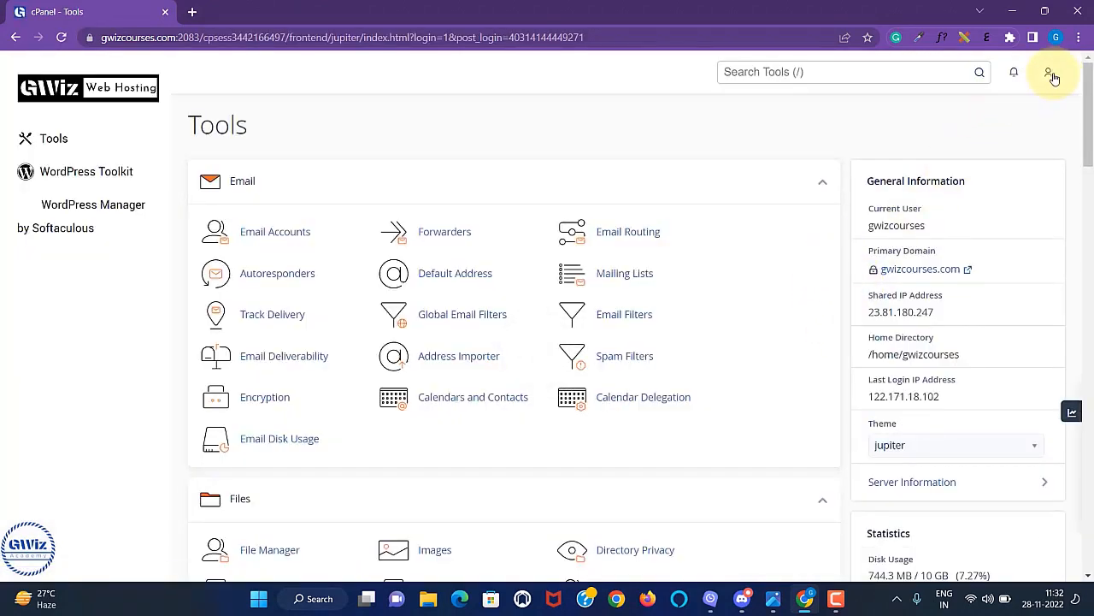
{"action": "left_click", "coordinate": [1051, 74]}
{"action": "left_click", "coordinate": [940, 367]}
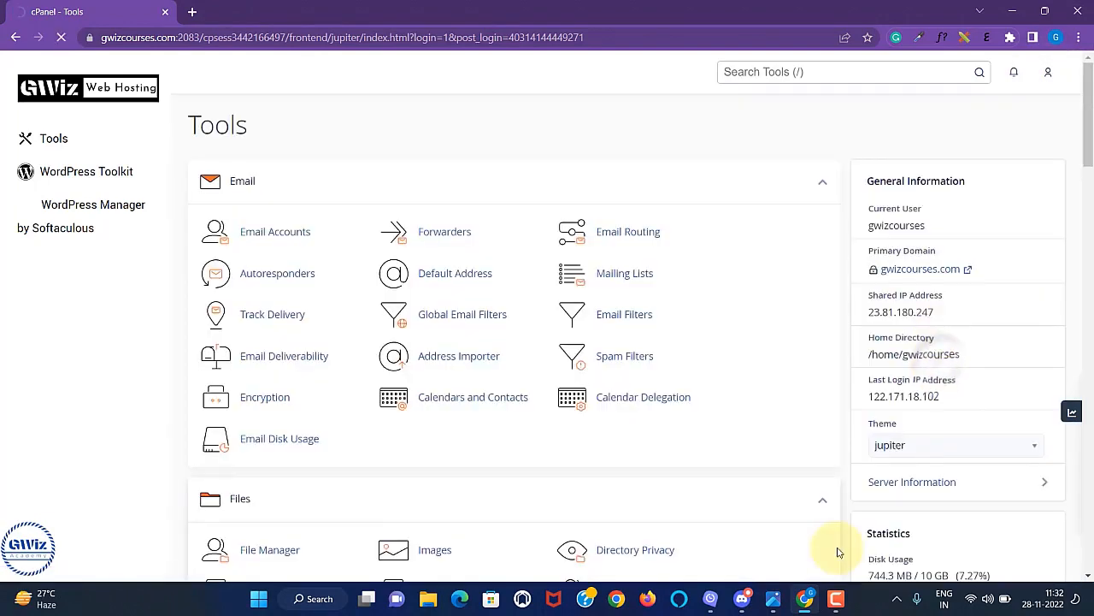
{"action": "left_click", "coordinate": [776, 598]}
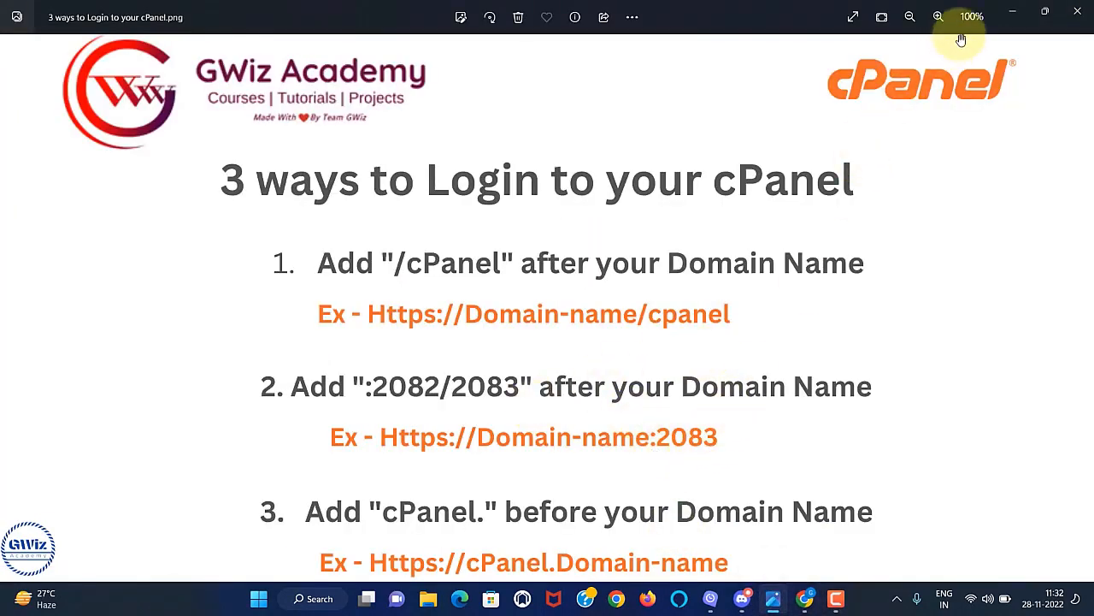
{"action": "left_click", "coordinate": [1014, 15]}
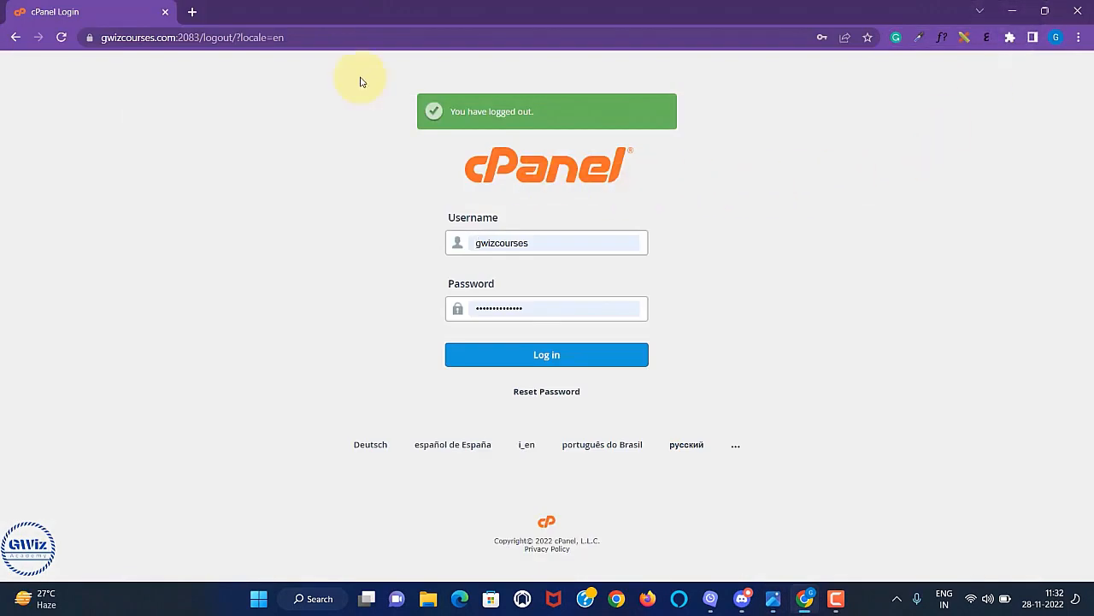
Change the browser address to gwizcourses.com:2083 and load that login page.
{"action": "left_click", "coordinate": [282, 38]}
{"action": "left_click_drag", "start_coordinate": [316, 38], "coordinate": [235, 38]}
{"action": "key", "text": "BackSpace"}
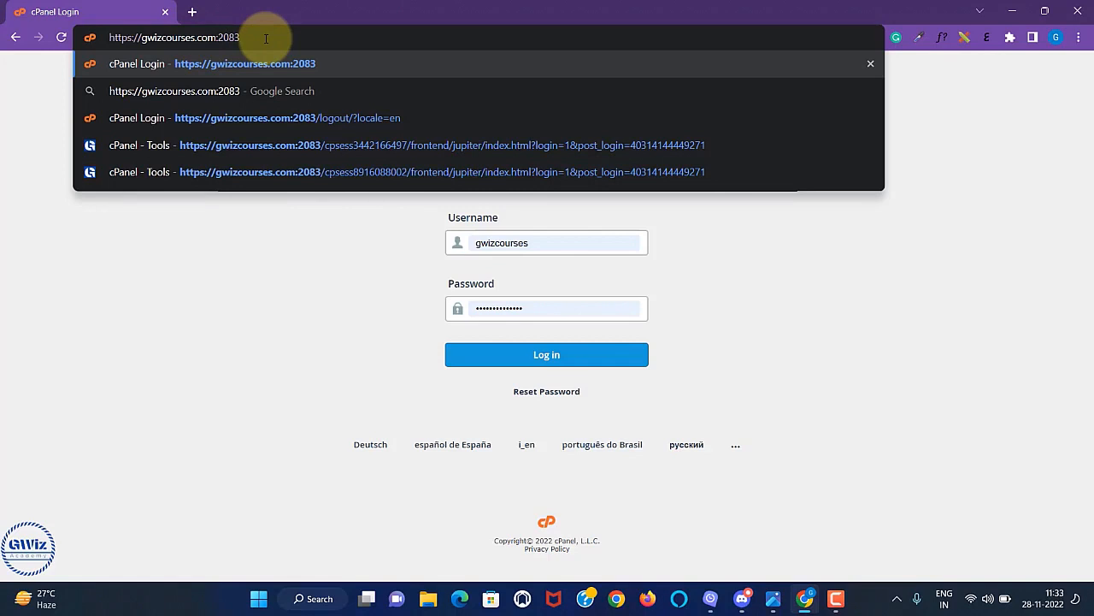
{"action": "key", "text": "Return"}
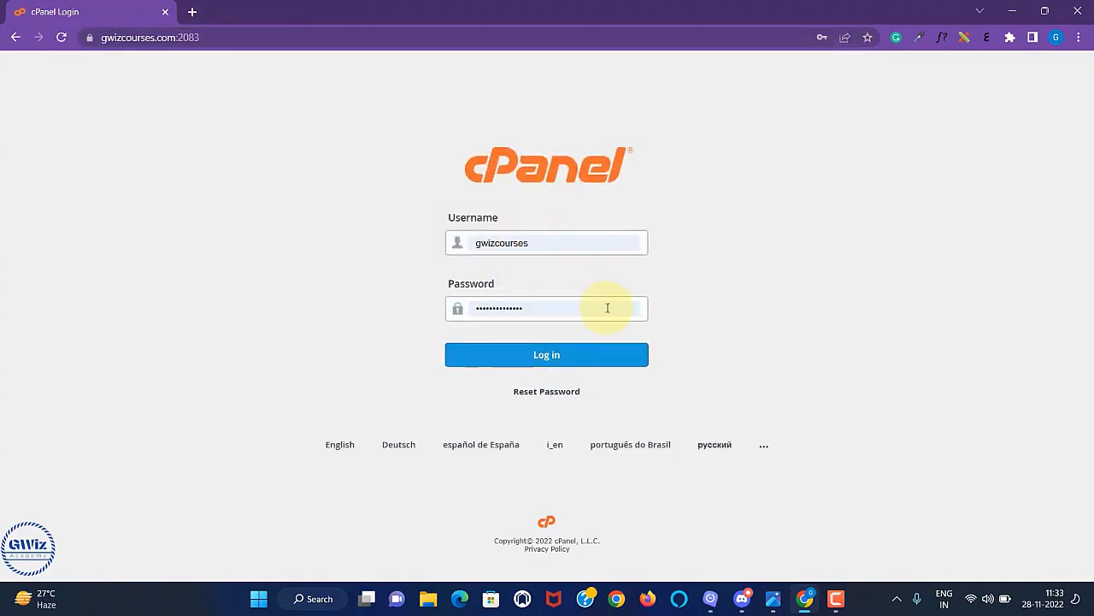
Log in at gwizcourses.com:2083, log out again, and return to the guide image.
{"action": "left_click", "coordinate": [565, 357]}
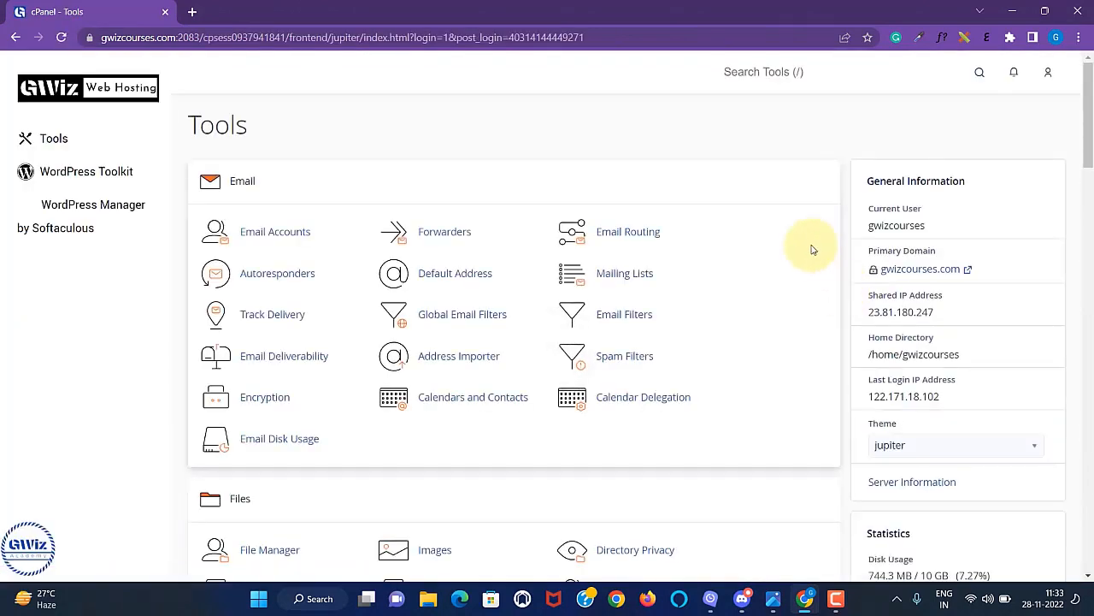
{"action": "left_click", "coordinate": [1050, 76]}
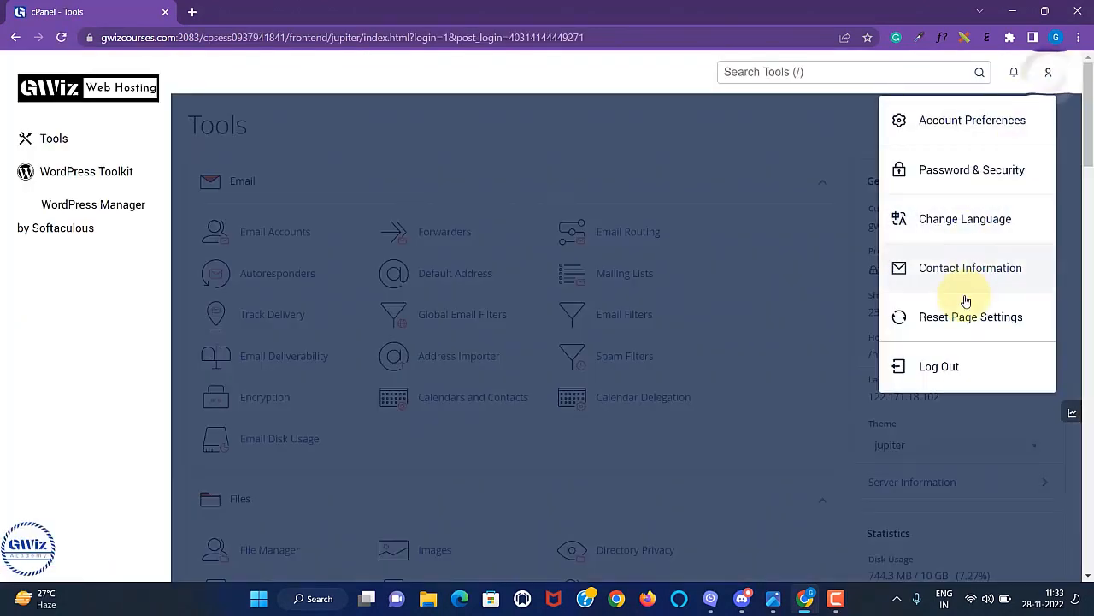
{"action": "left_click", "coordinate": [935, 366]}
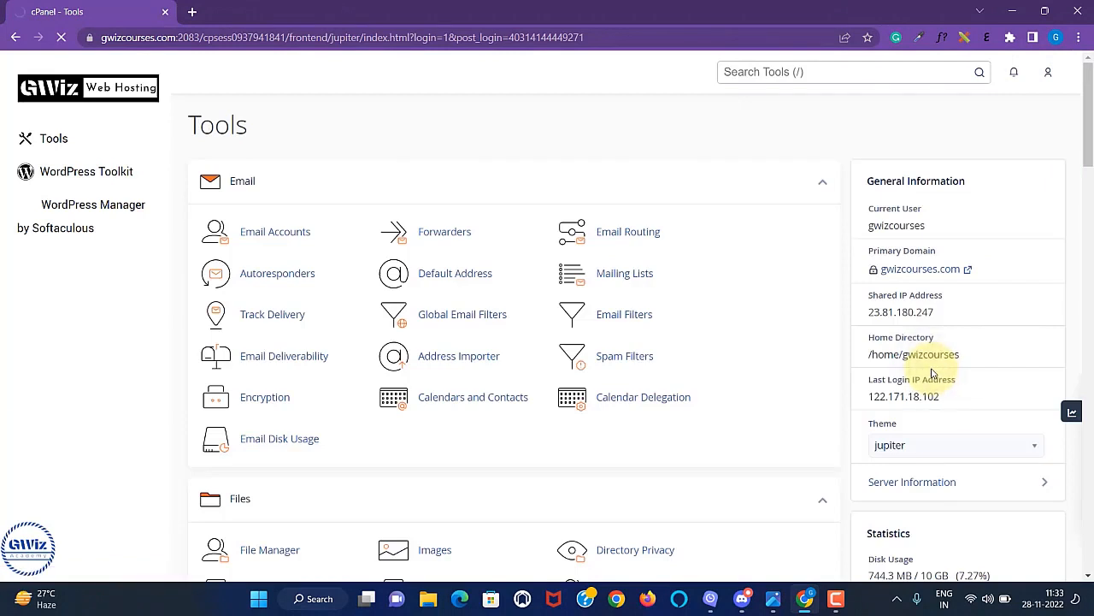
{"action": "key", "text": "alt+Tab"}
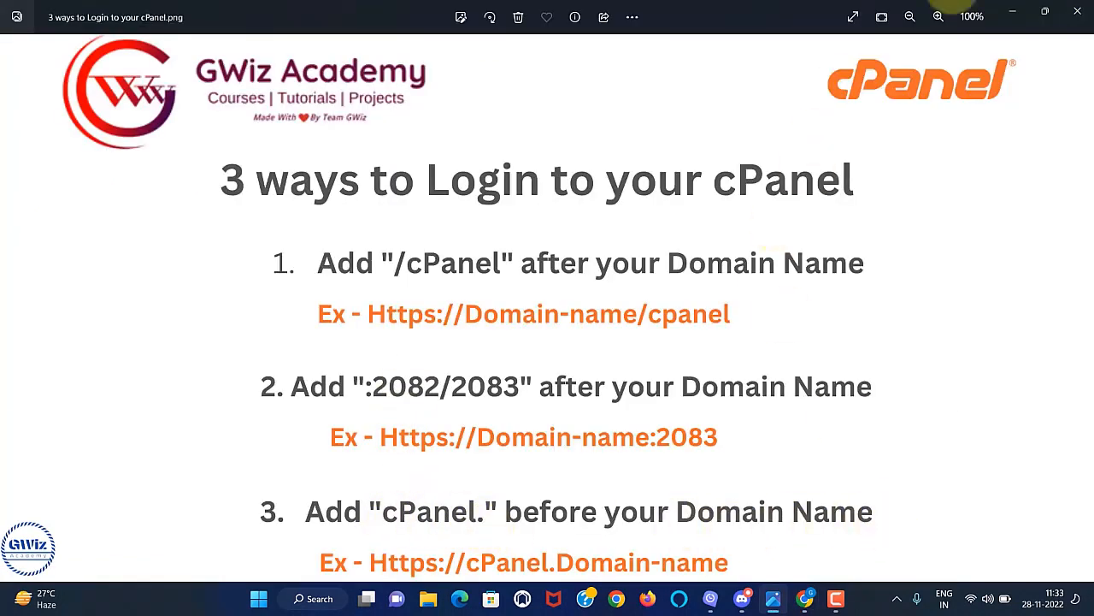
Change the address to cpanel.gwizcourses.com and load its login page.
{"action": "left_click", "coordinate": [1013, 10]}
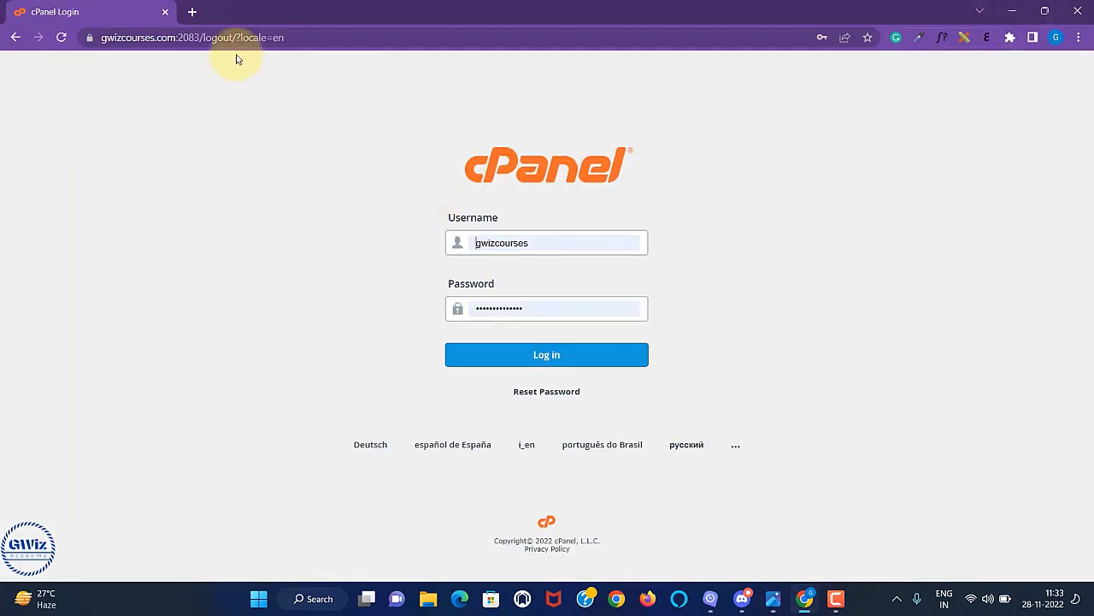
{"action": "left_click", "coordinate": [257, 38]}
{"action": "left_click_drag", "start_coordinate": [315, 38], "coordinate": [208, 40]}
{"action": "key", "text": "BackSpace"}
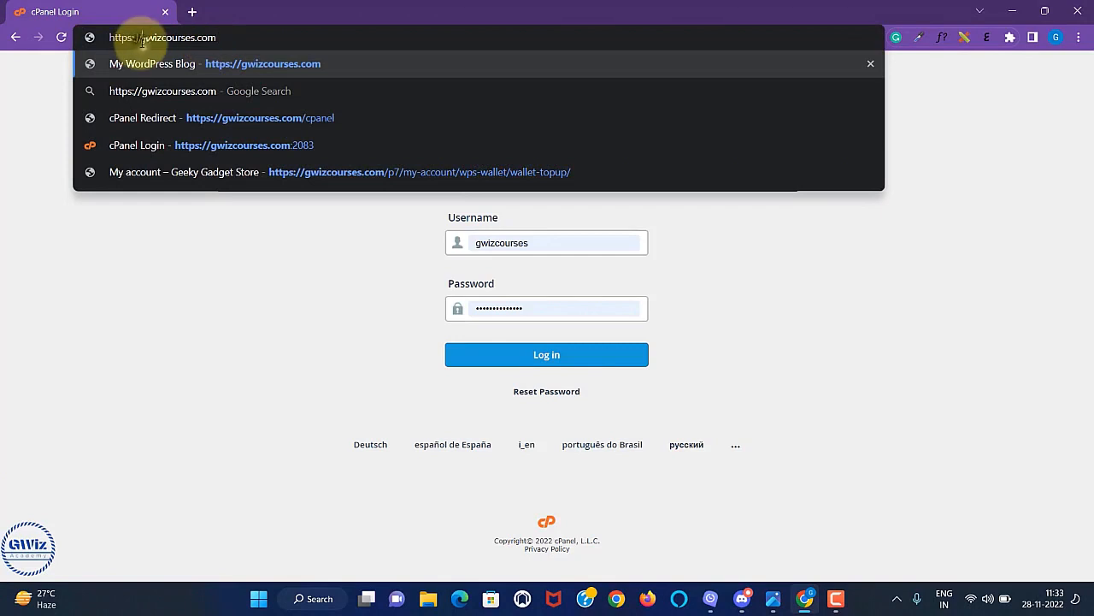
{"action": "left_click", "coordinate": [142, 38]}
{"action": "type", "text": "cpanel."}
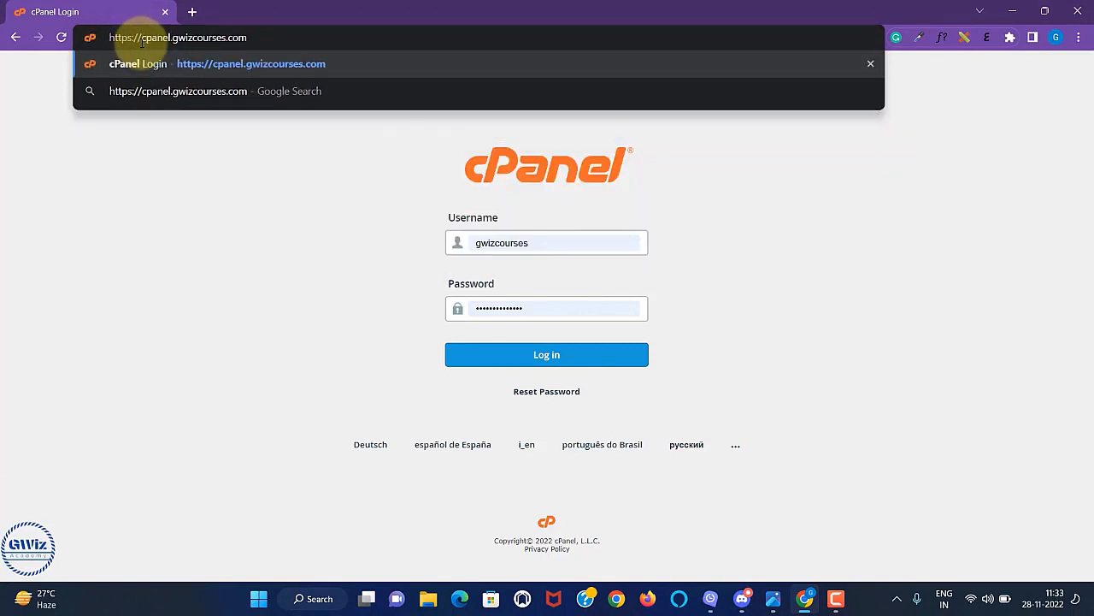
{"action": "key", "text": "Return"}
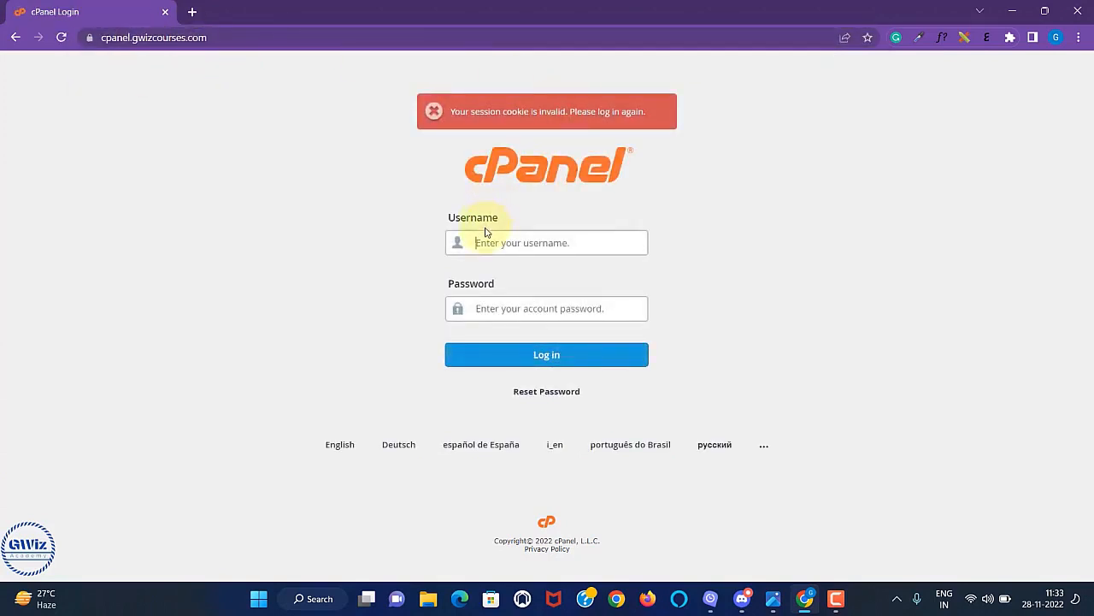
Log in with the saved username and pasted password, declining to save the password.
{"action": "left_click", "coordinate": [513, 256]}
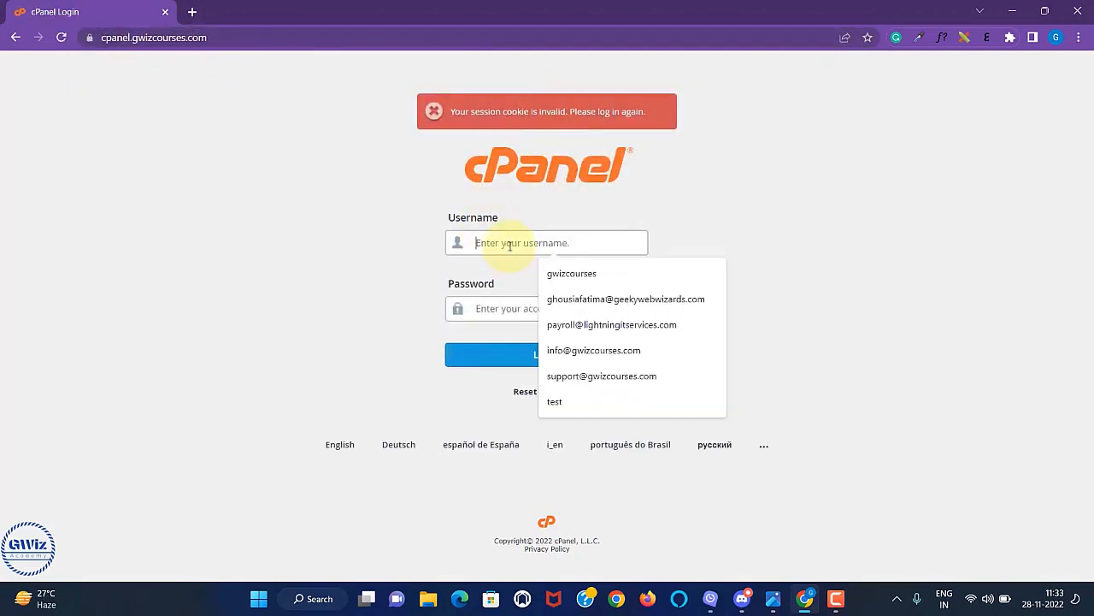
{"action": "left_click", "coordinate": [551, 272]}
{"action": "left_click", "coordinate": [512, 306]}
{"action": "key", "text": "ctrl+v"}
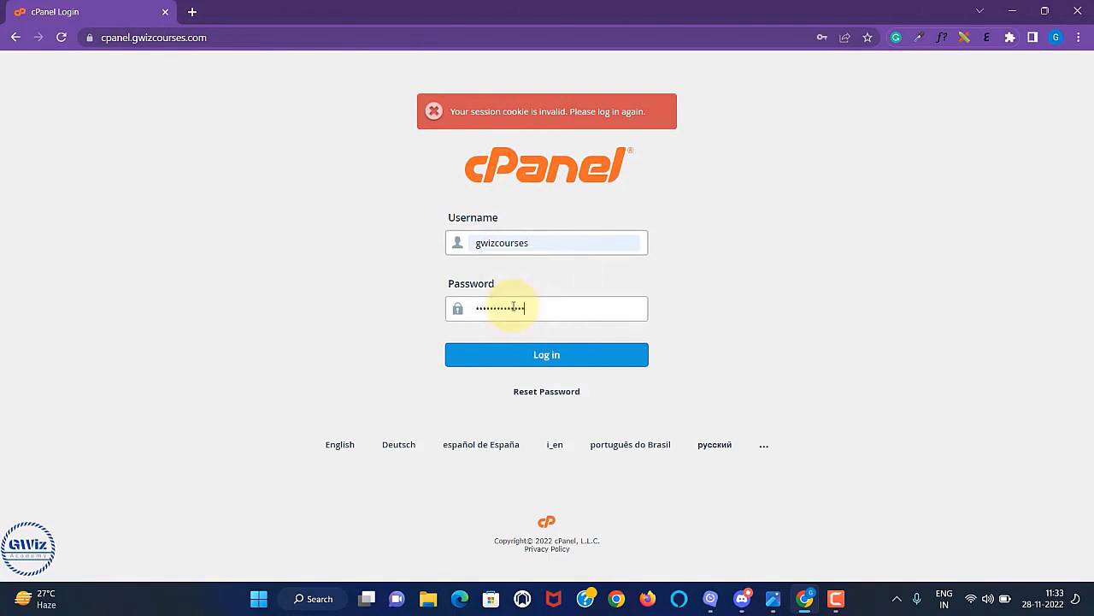
{"action": "left_click", "coordinate": [537, 355]}
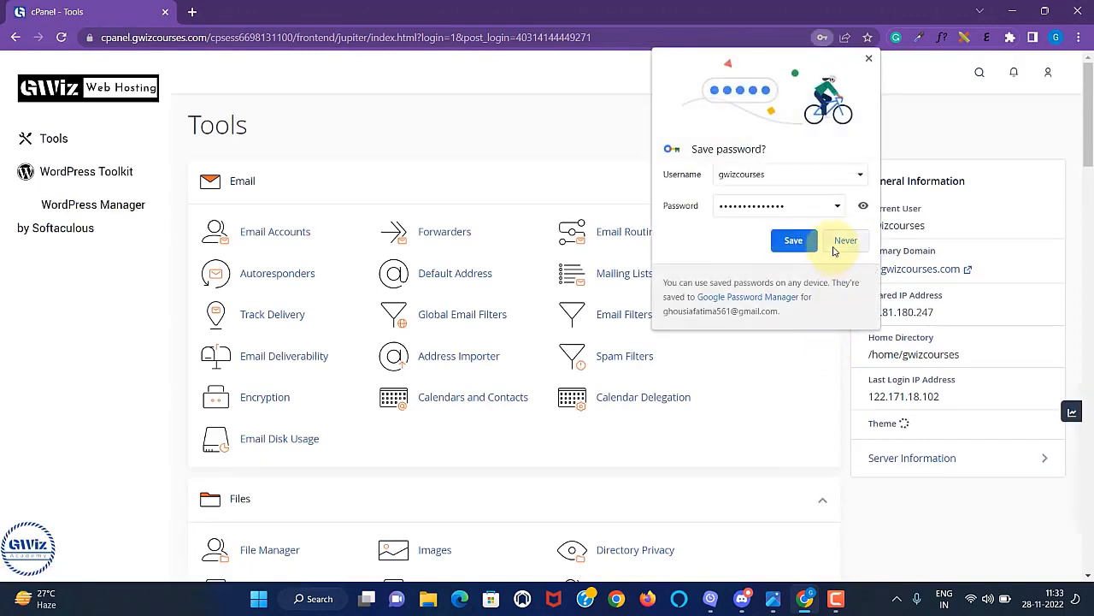
{"action": "left_click", "coordinate": [846, 242]}
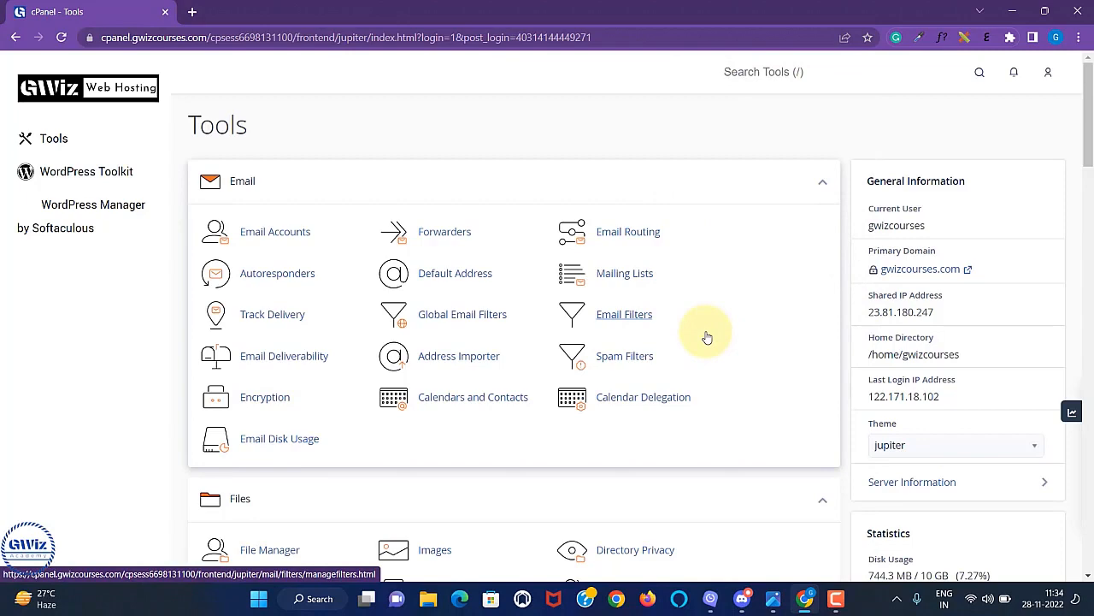
Scroll through the Email, Files and Databases tool groups on the Tools dashboard.
{"action": "scroll", "coordinate": [707, 335], "scroll_direction": "down", "scroll_amount": 3}
{"action": "scroll", "coordinate": [707, 335], "scroll_direction": "up", "scroll_amount": 3}
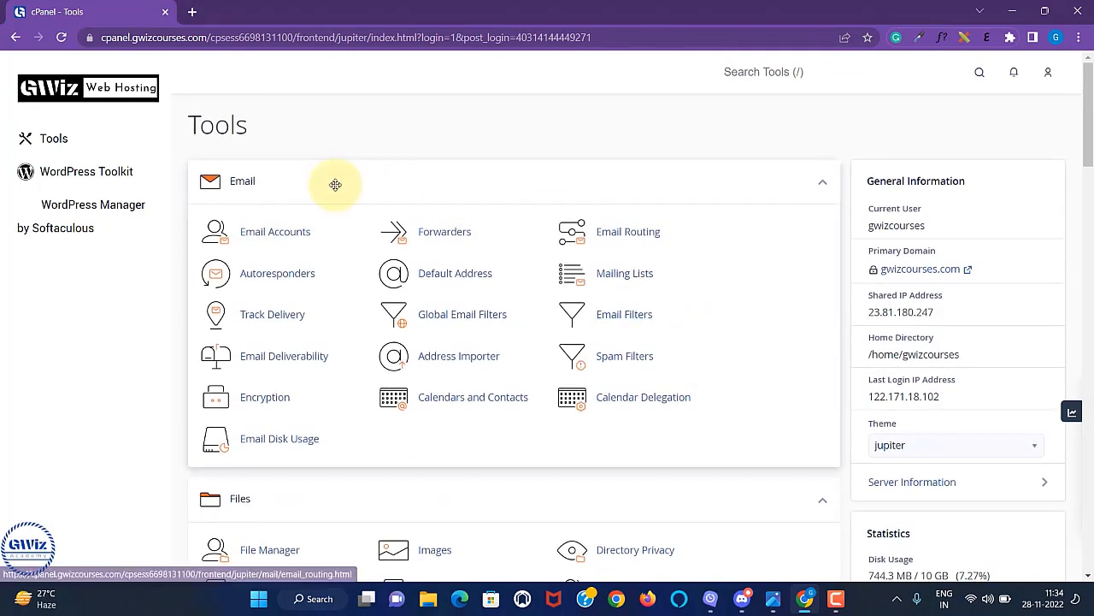
{"action": "scroll", "coordinate": [350, 359], "scroll_direction": "down", "scroll_amount": 3}
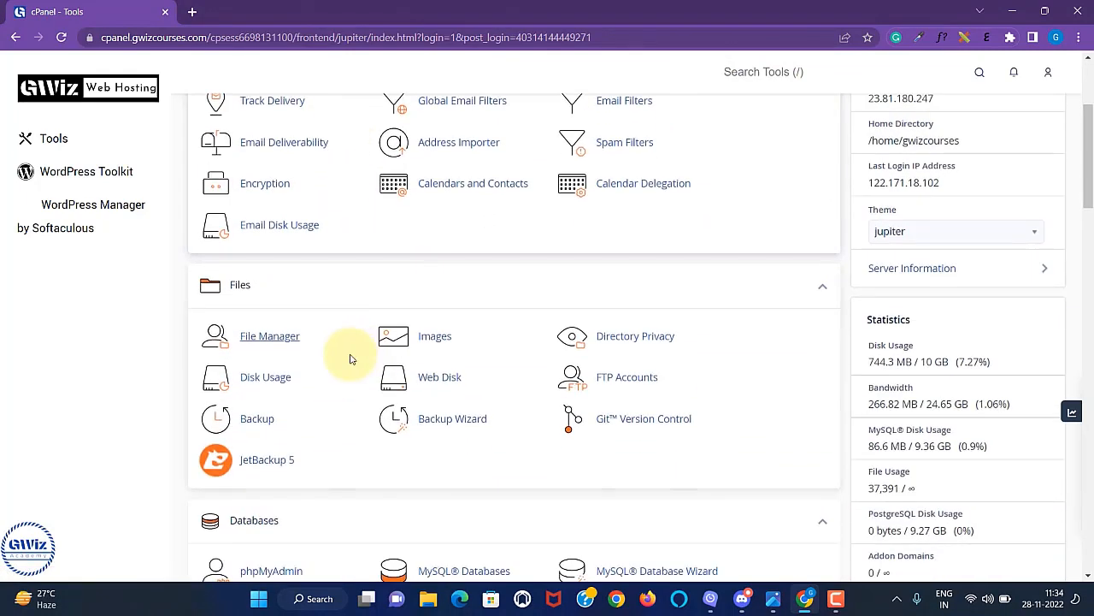
{"action": "scroll", "coordinate": [513, 306], "scroll_direction": "down", "scroll_amount": 3}
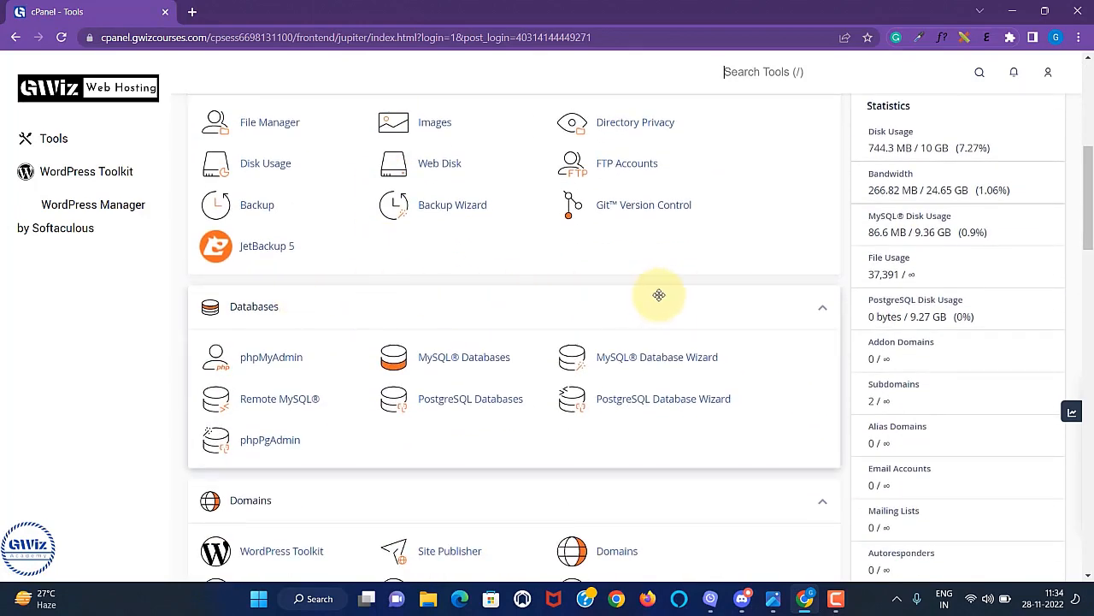
{"action": "scroll", "coordinate": [746, 335], "scroll_direction": "up", "scroll_amount": 6}
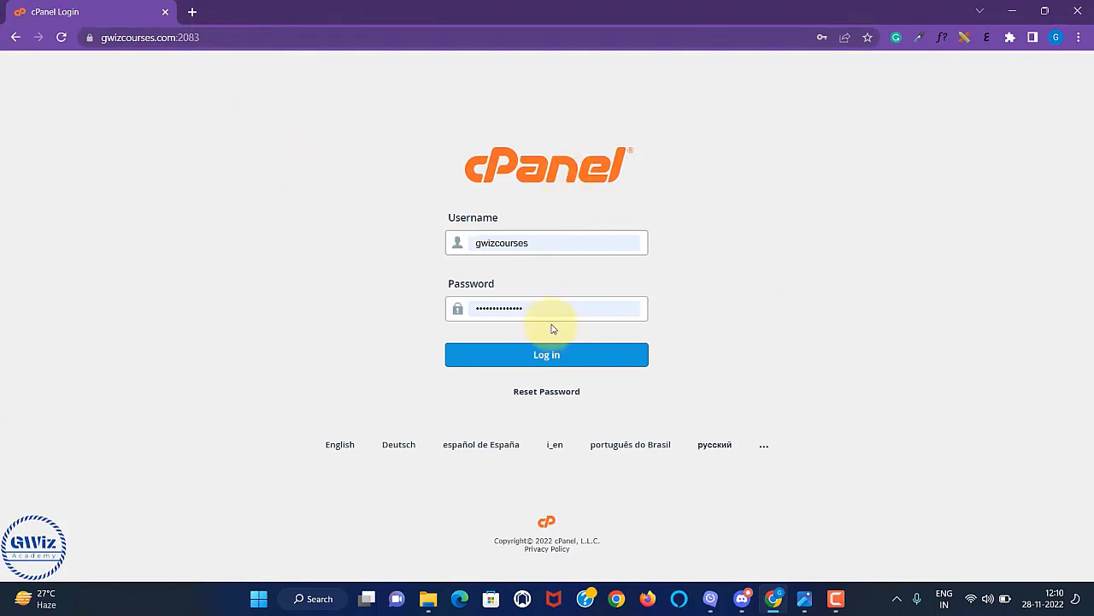
Log back in to cPanel and scroll around the Tools dashboard.
{"action": "left_click", "coordinate": [581, 362]}
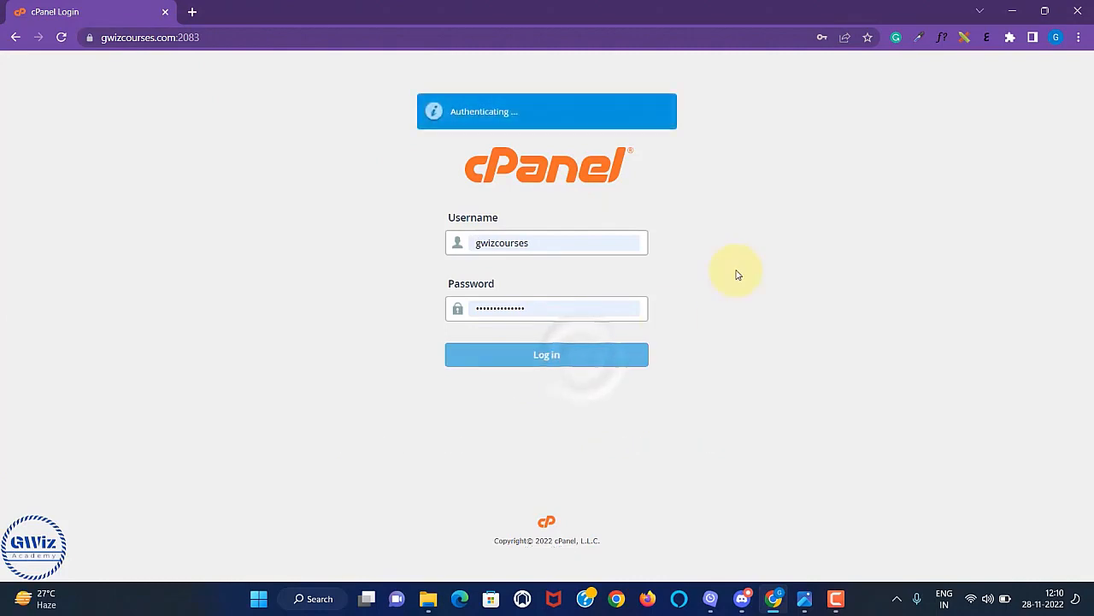
{"action": "scroll", "coordinate": [624, 265], "scroll_direction": "down", "scroll_amount": 5}
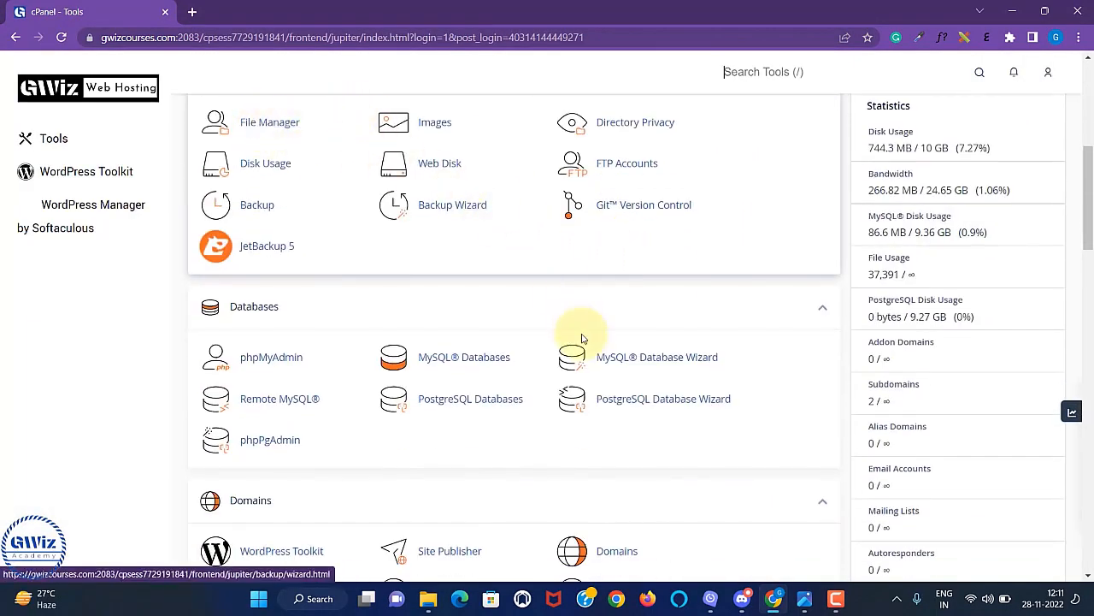
{"action": "scroll", "coordinate": [582, 337], "scroll_direction": "up", "scroll_amount": 4}
{"action": "scroll", "coordinate": [581, 337], "scroll_direction": "up", "scroll_amount": 1}
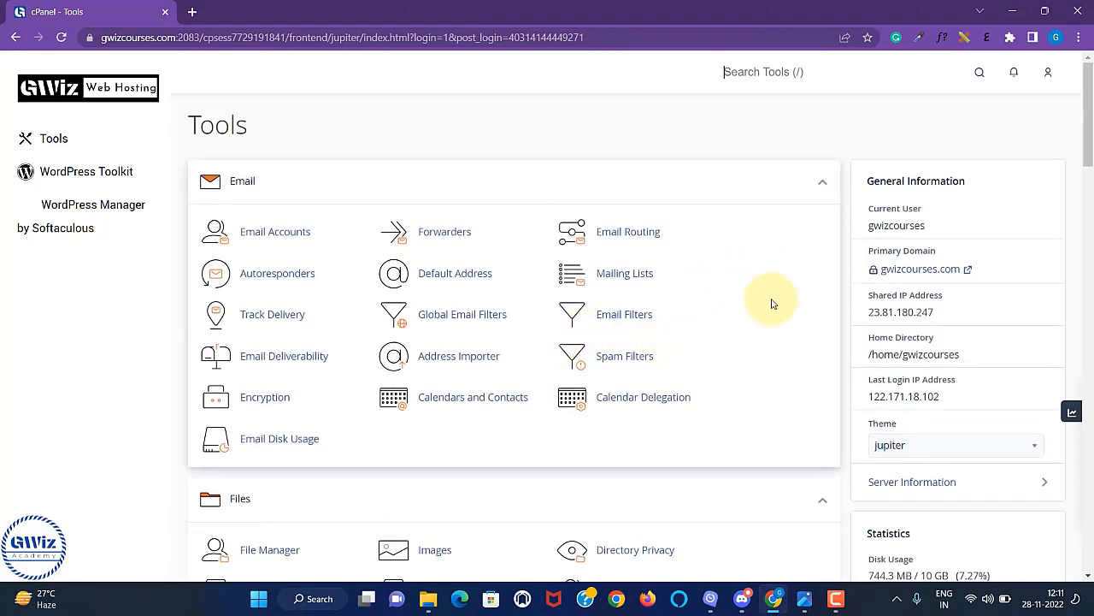
{"action": "scroll", "coordinate": [763, 347], "scroll_direction": "down", "scroll_amount": 3}
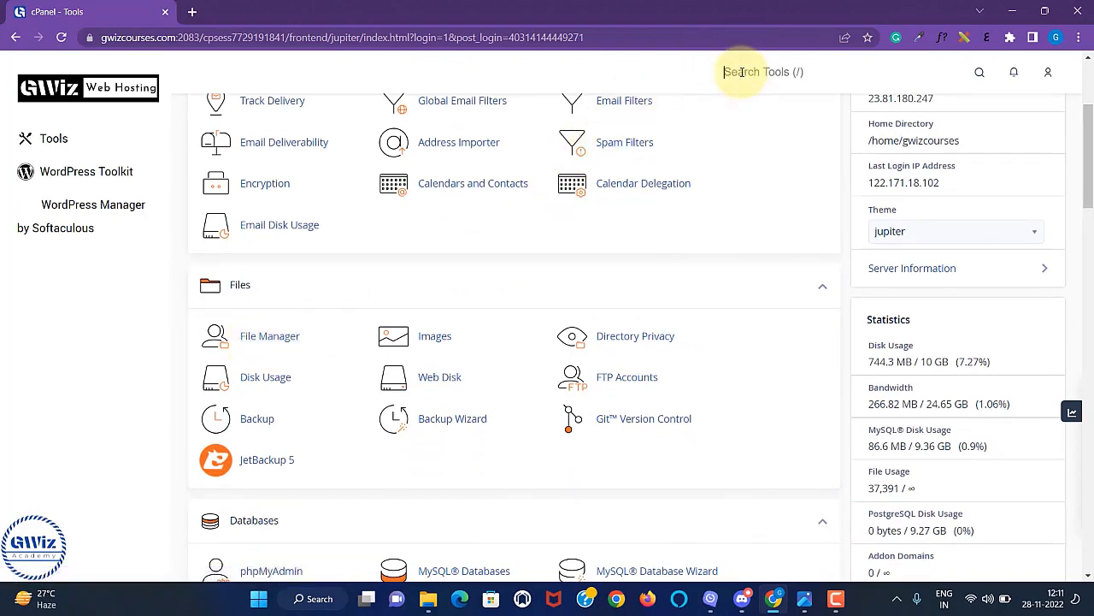
Search the tools for 'file' and open File Manager in a new tab.
{"action": "type", "text": "file"}
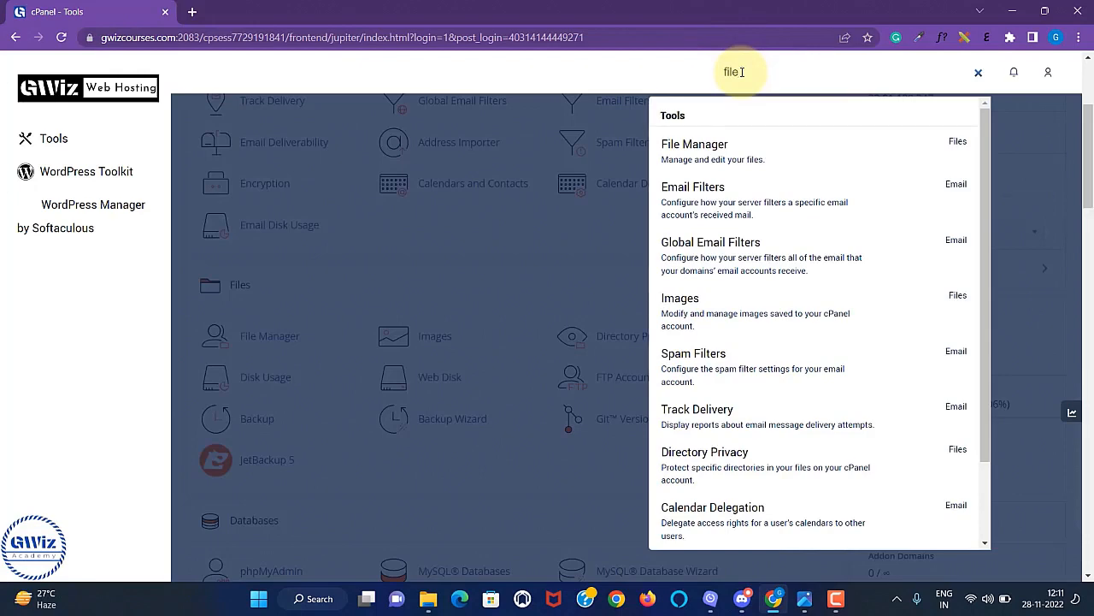
{"action": "left_click", "coordinate": [501, 264]}
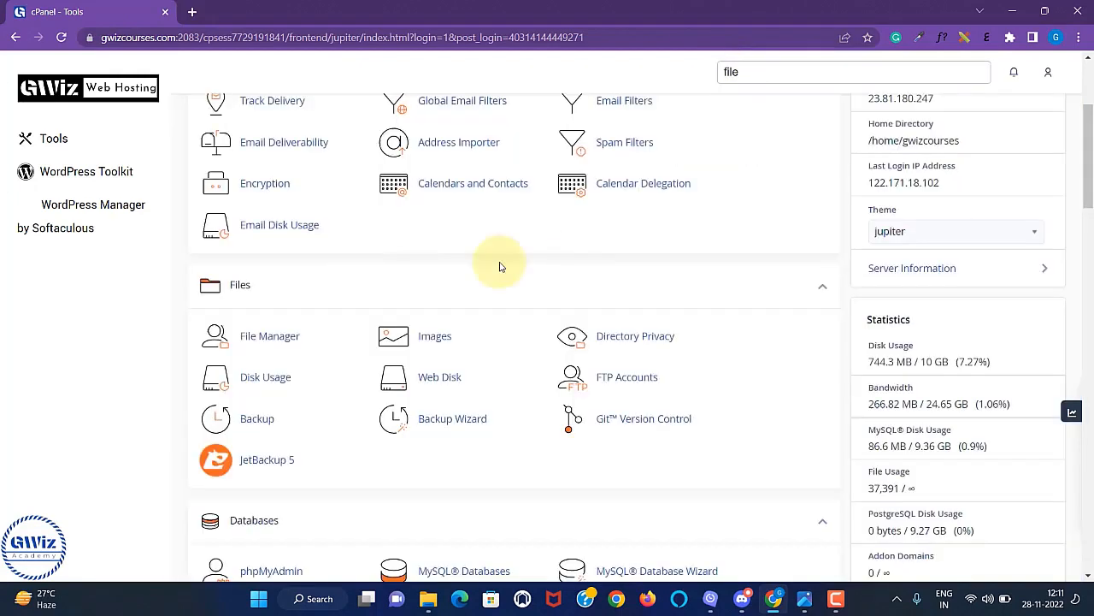
{"action": "left_click", "coordinate": [277, 345]}
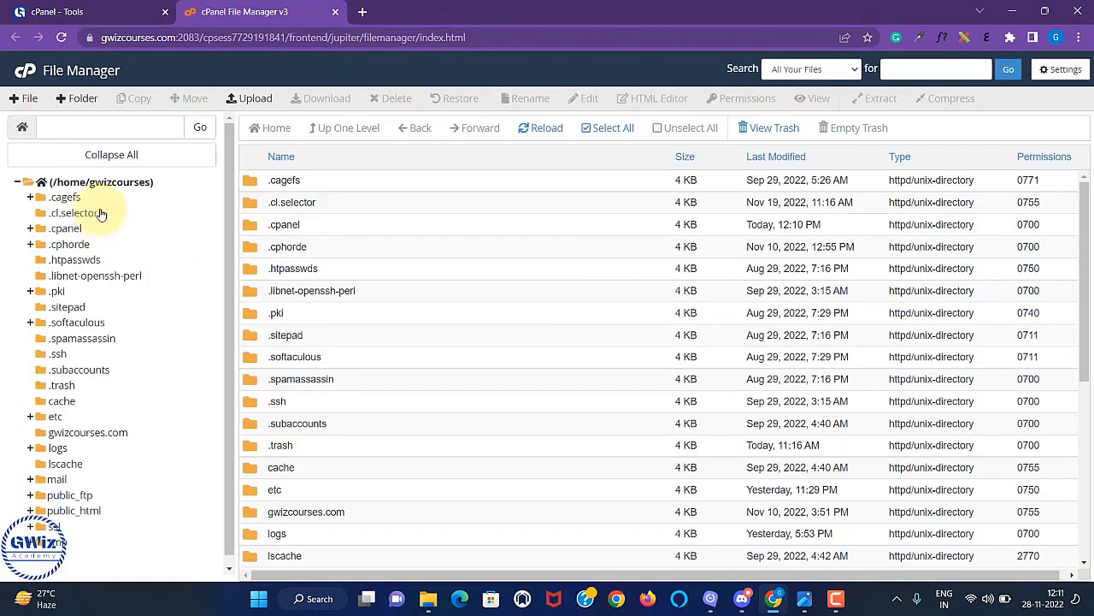
{"action": "scroll", "coordinate": [171, 330], "scroll_direction": "down", "scroll_amount": 1}
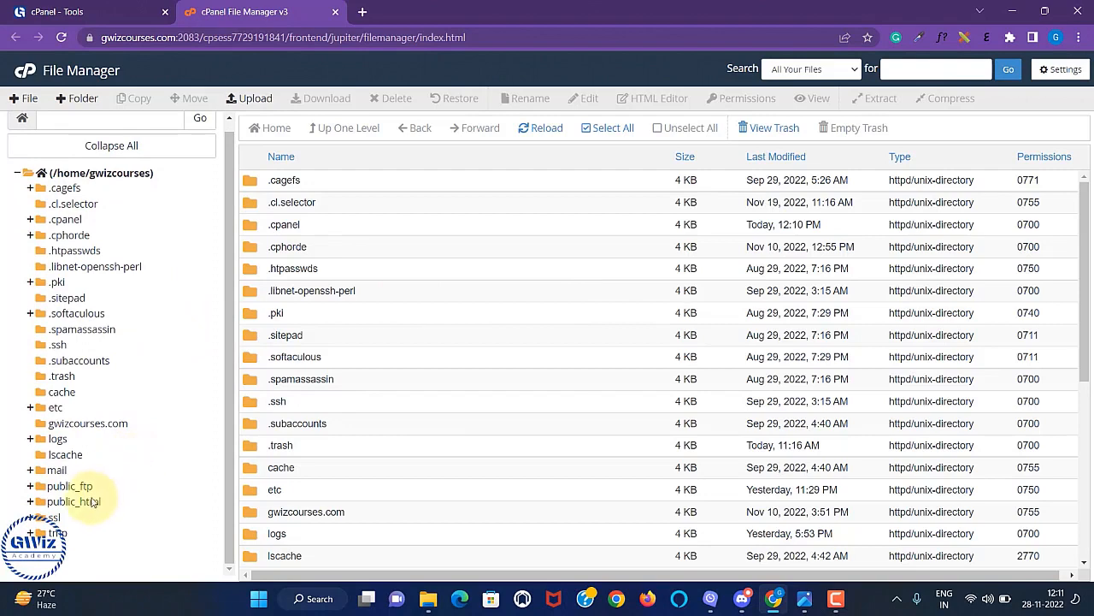
{"action": "left_click", "coordinate": [73, 502]}
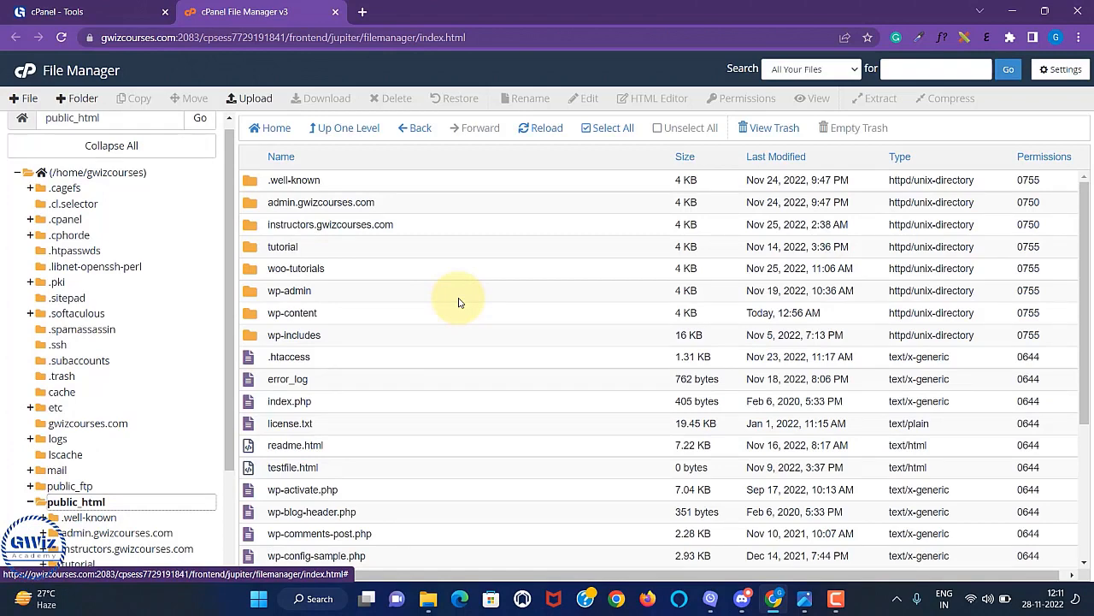
{"action": "scroll", "coordinate": [615, 291], "scroll_direction": "down", "scroll_amount": 2}
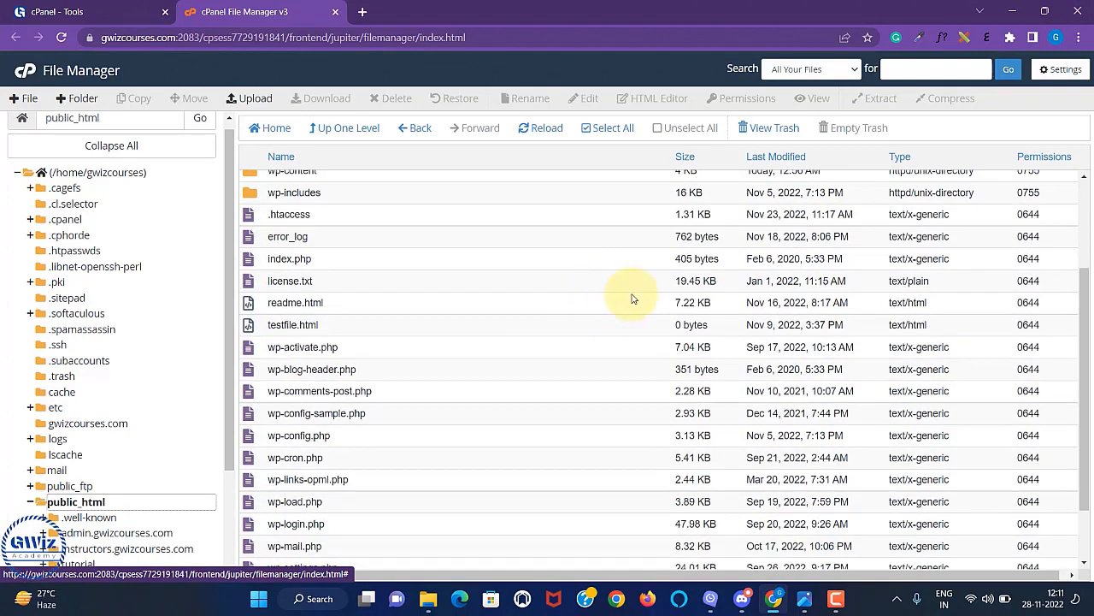
{"action": "scroll", "coordinate": [621, 366], "scroll_direction": "up", "scroll_amount": 2}
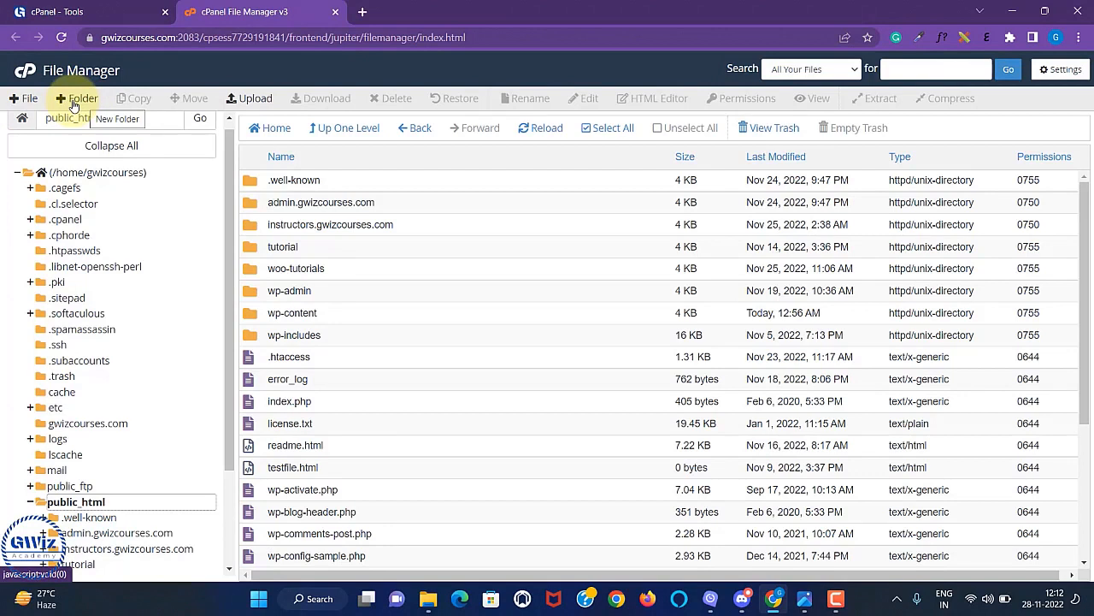
Create a Filemanagertutorial folder in public_html, correcting the typo, and open it.
{"action": "left_click", "coordinate": [77, 99]}
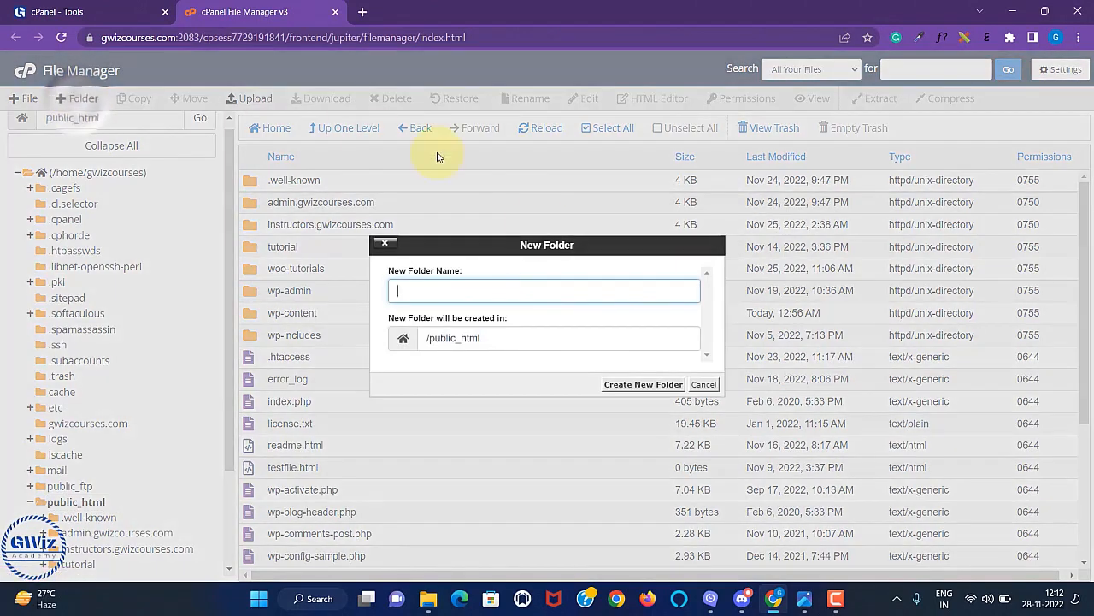
{"action": "type", "text": "Filemanaertutorial"}
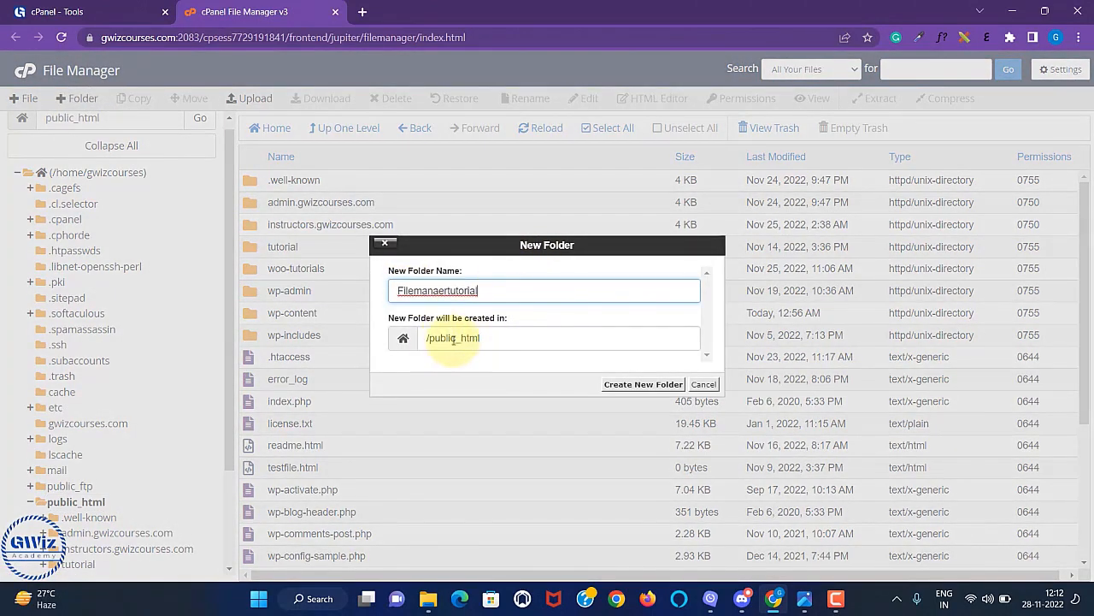
{"action": "left_click", "coordinate": [437, 291]}
{"action": "type", "text": "g"}
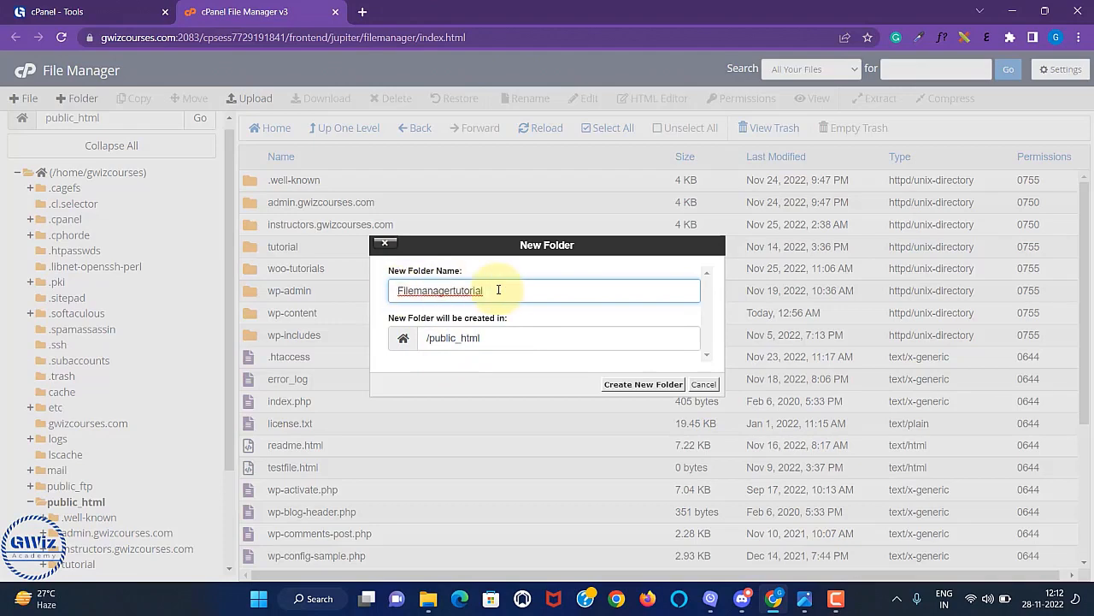
{"action": "left_click", "coordinate": [643, 384]}
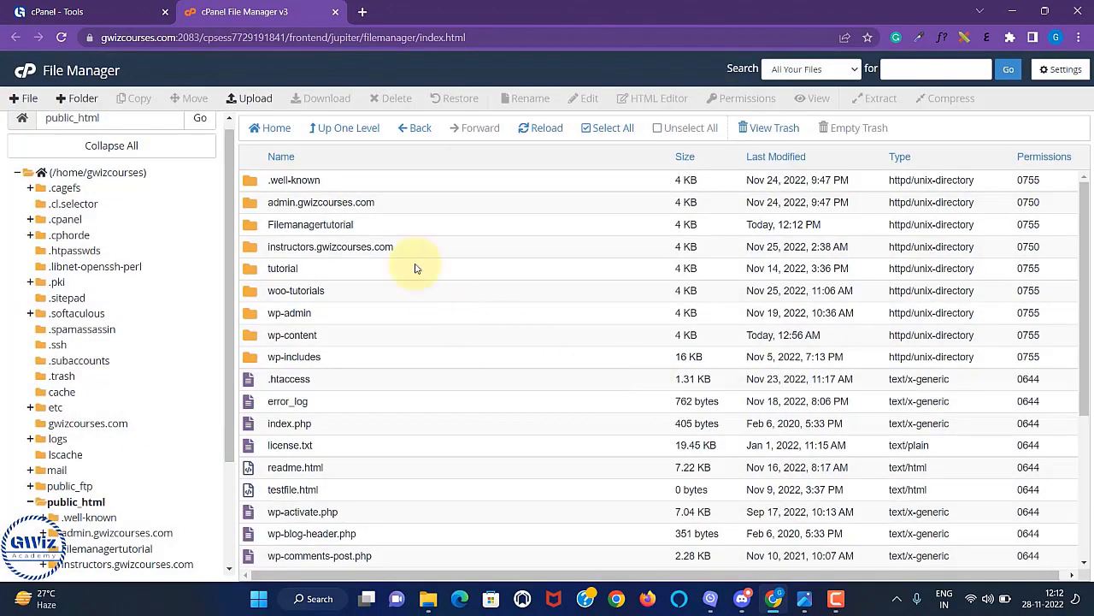
{"action": "double_click", "coordinate": [382, 227]}
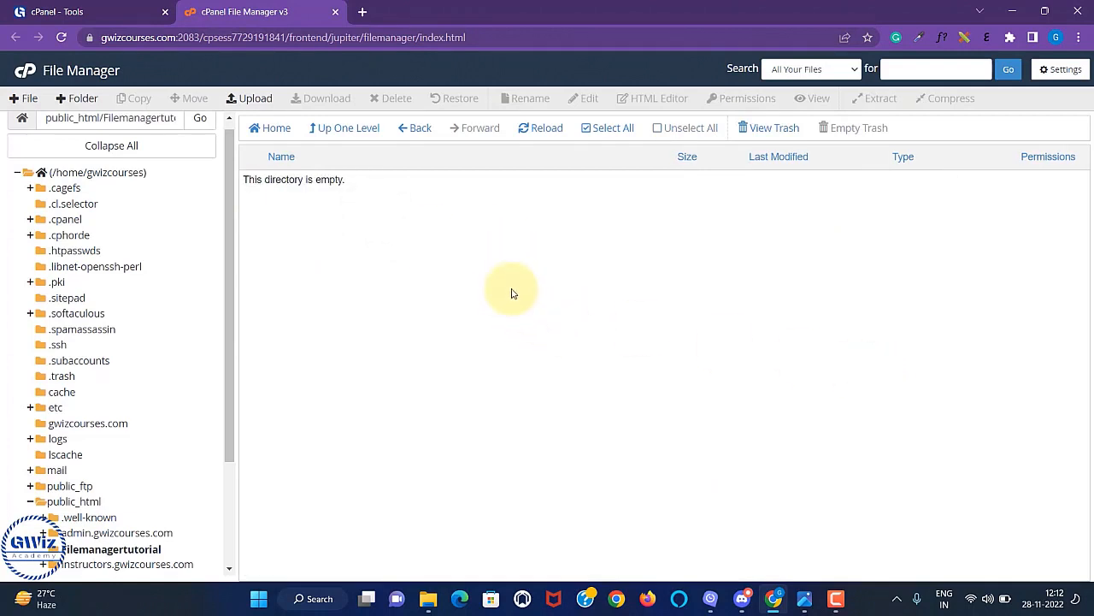
Create an empty file named testingmanager.html in the Filemanagertutorial folder.
{"action": "left_click", "coordinate": [21, 105]}
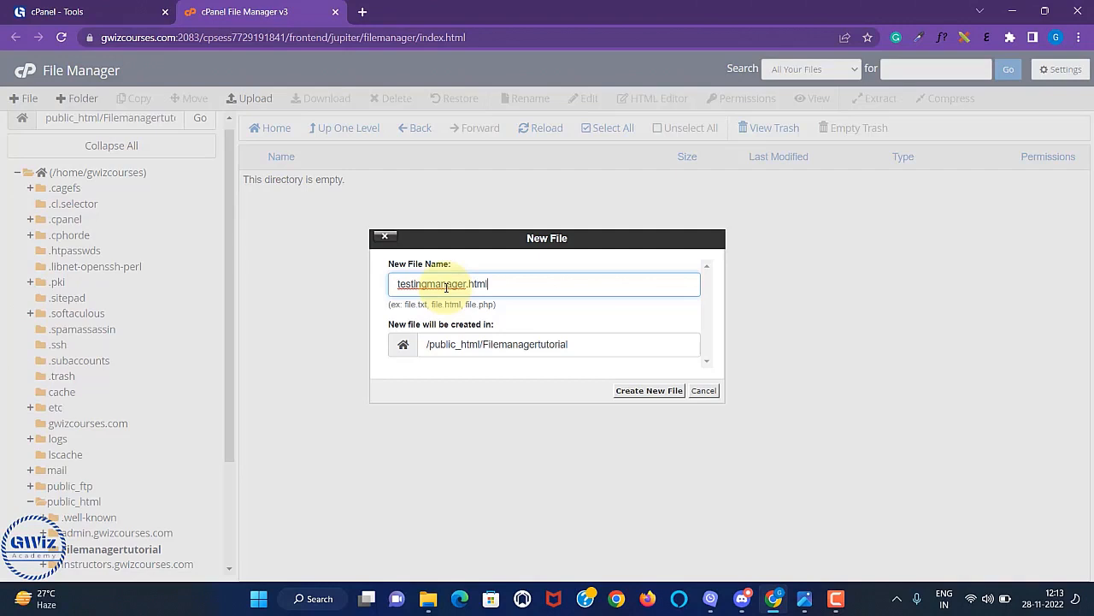
{"action": "left_click", "coordinate": [656, 395]}
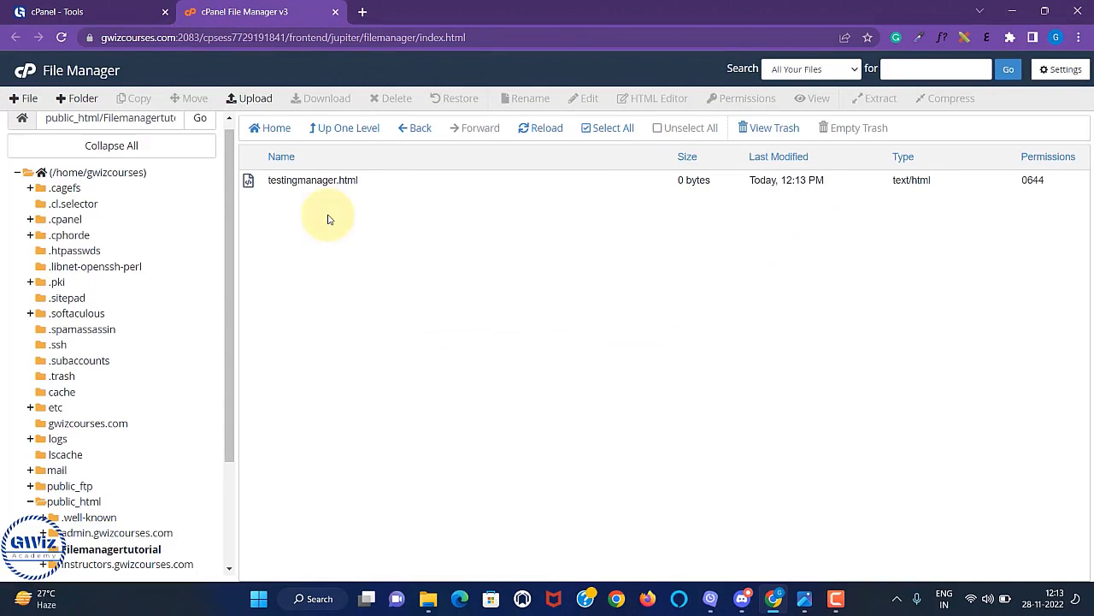
Upload HTML doubts.txt from the Desktop into Filemanagertutorial and go back to its listing.
{"action": "left_click", "coordinate": [232, 99]}
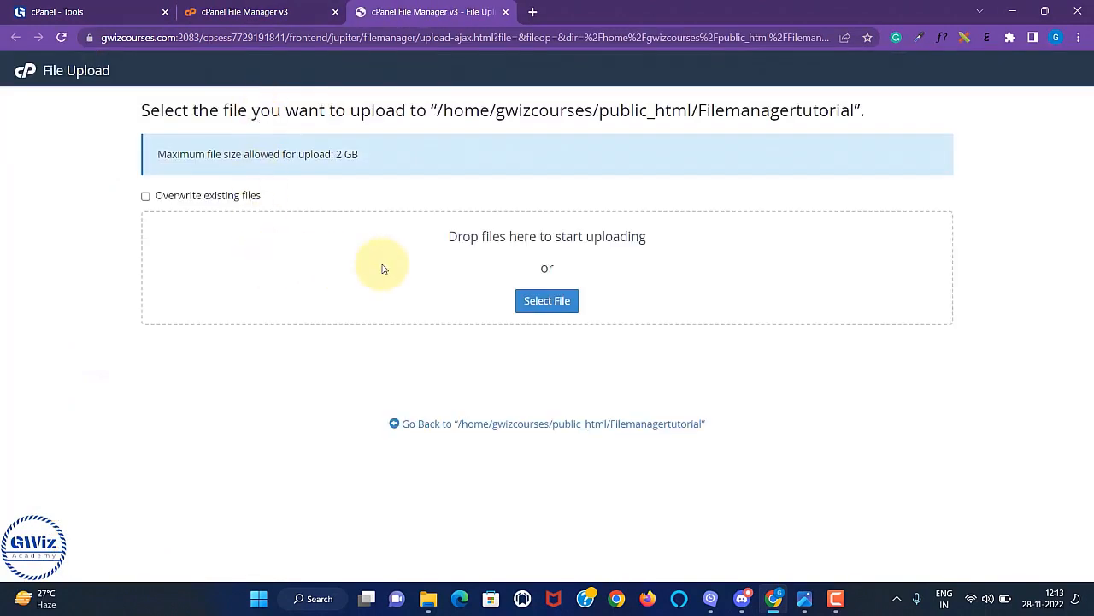
{"action": "left_click", "coordinate": [547, 300]}
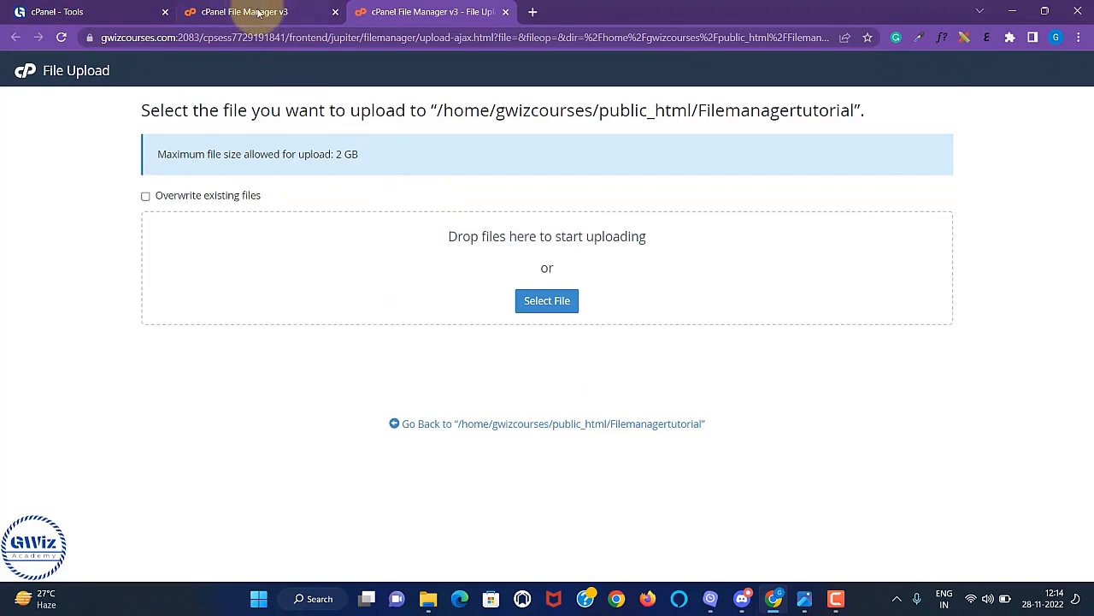
{"action": "left_click", "coordinate": [256, 12]}
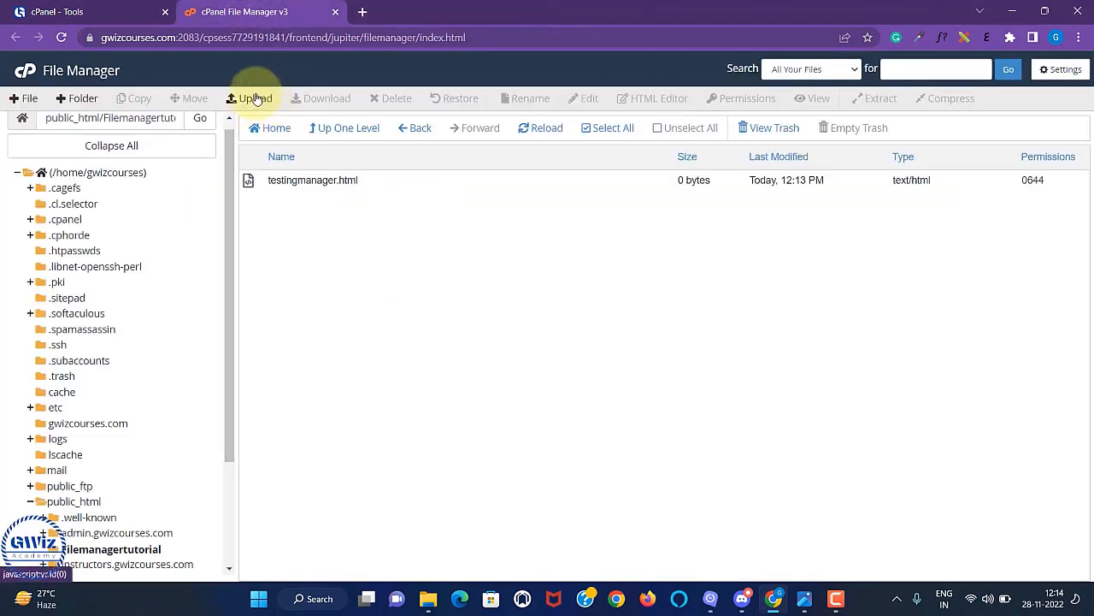
{"action": "left_click", "coordinate": [257, 99]}
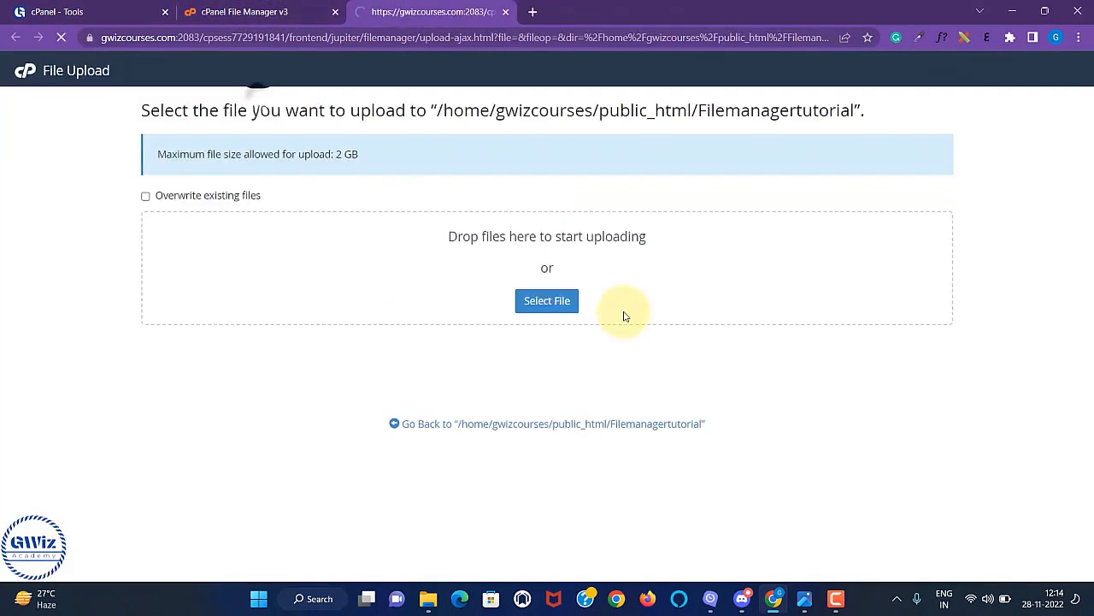
{"action": "left_click", "coordinate": [546, 304]}
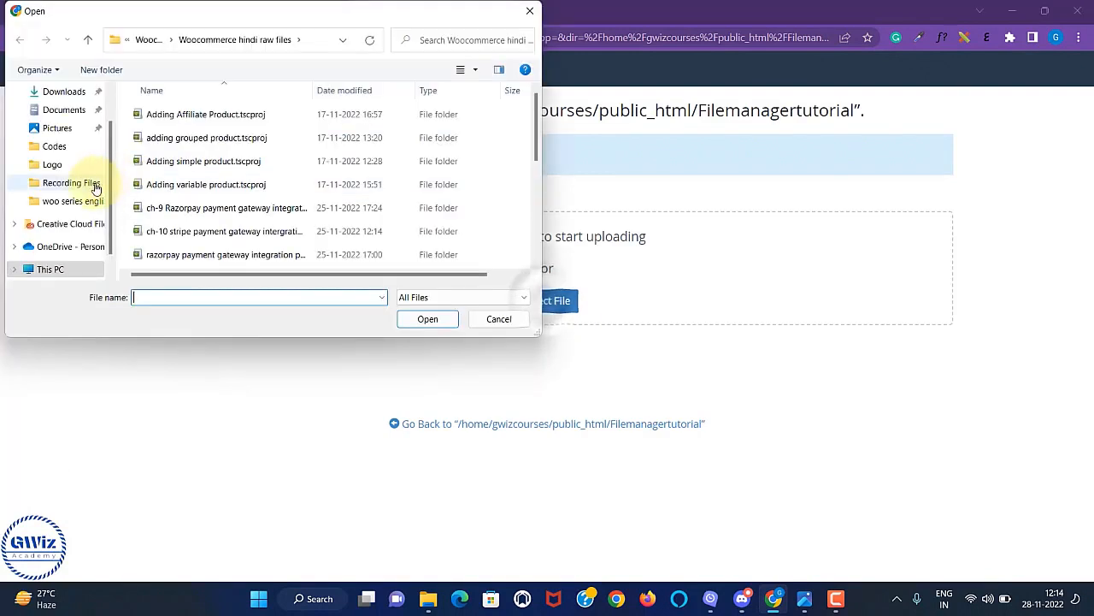
{"action": "left_click", "coordinate": [56, 114]}
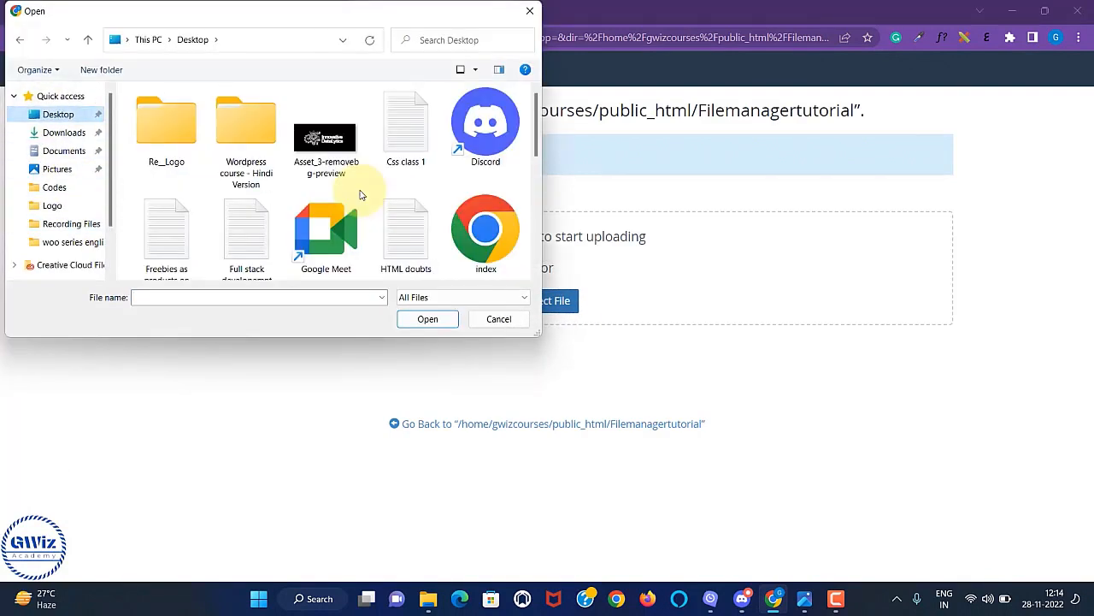
{"action": "left_click", "coordinate": [403, 228]}
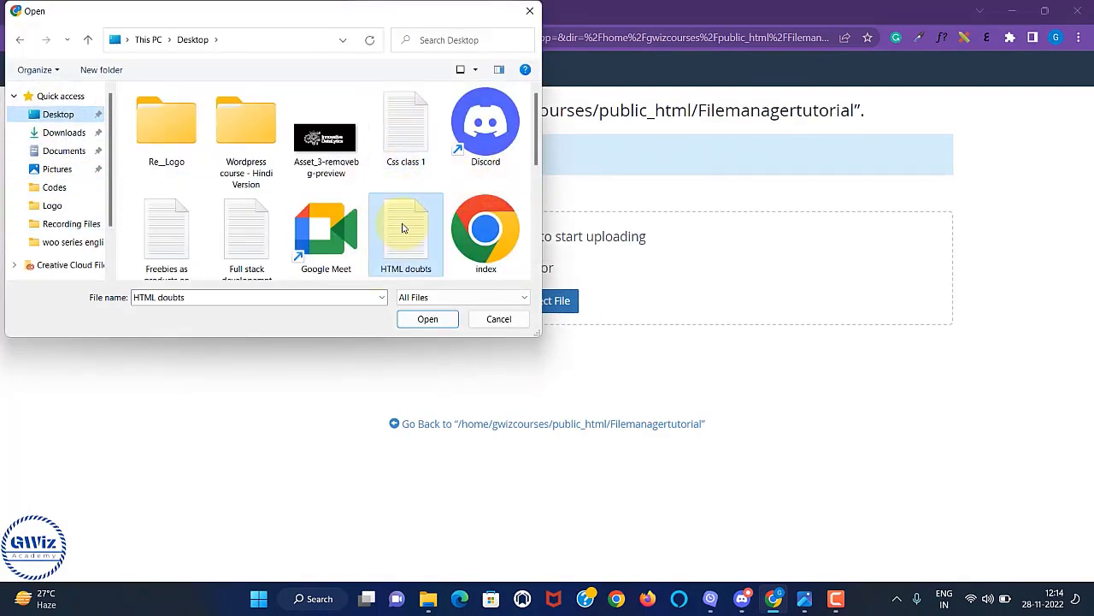
{"action": "left_click", "coordinate": [427, 319]}
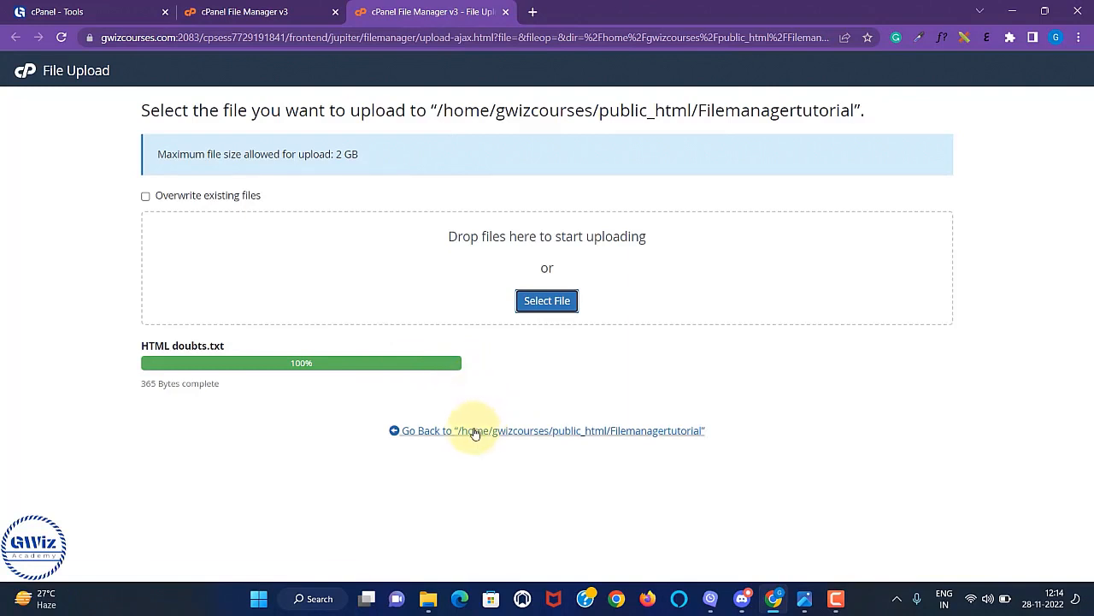
{"action": "left_click", "coordinate": [475, 431]}
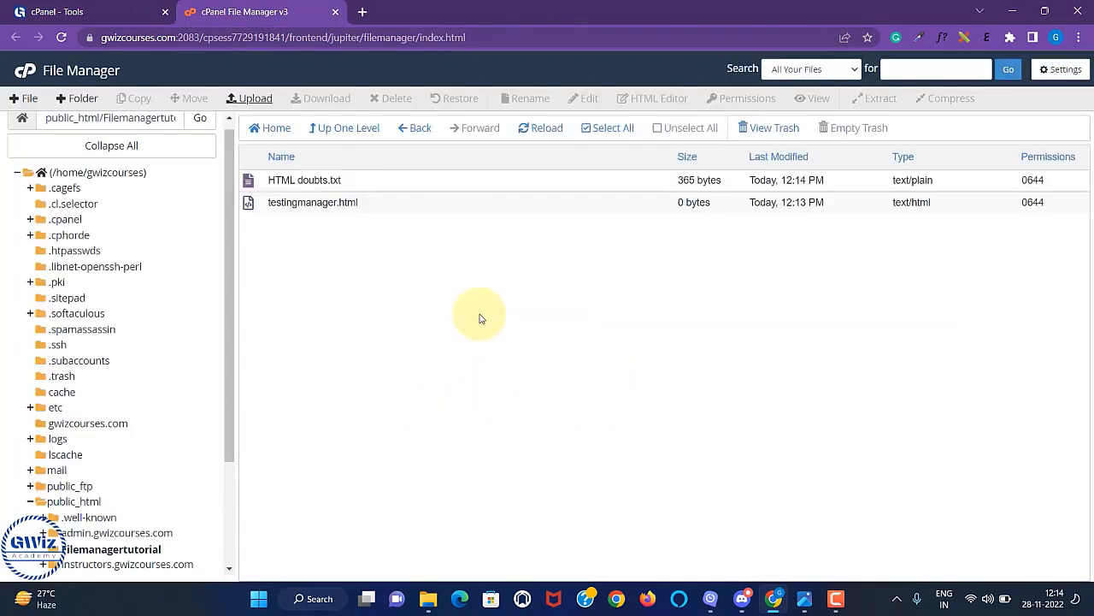
Download testingmanager.html and save it to the computer's Desktop.
{"action": "left_click", "coordinate": [391, 205]}
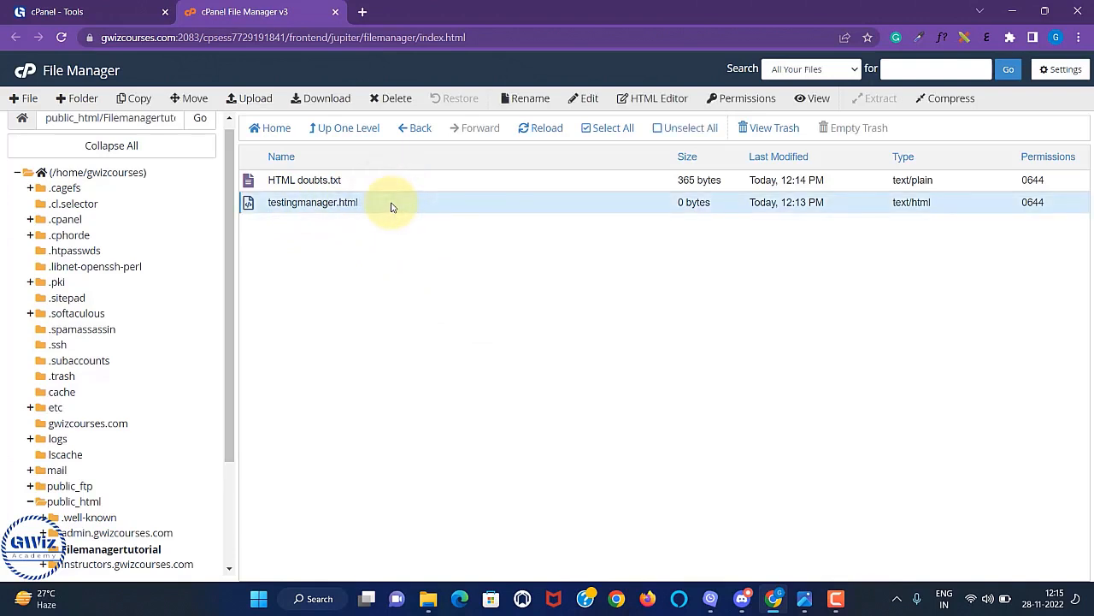
{"action": "left_click", "coordinate": [314, 101]}
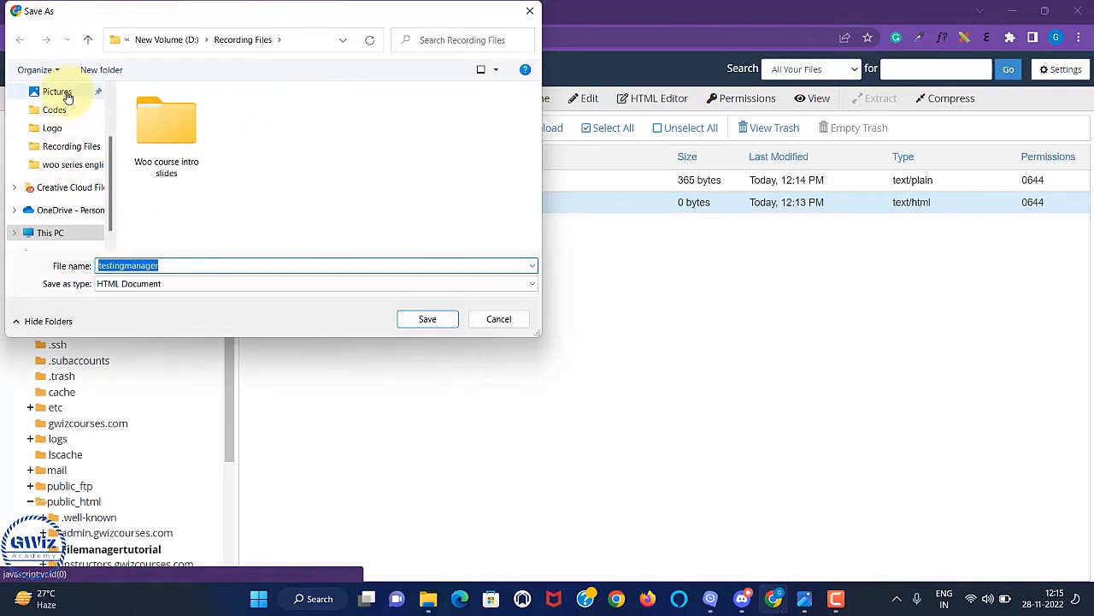
{"action": "scroll", "coordinate": [60, 158], "scroll_direction": "up", "scroll_amount": 2}
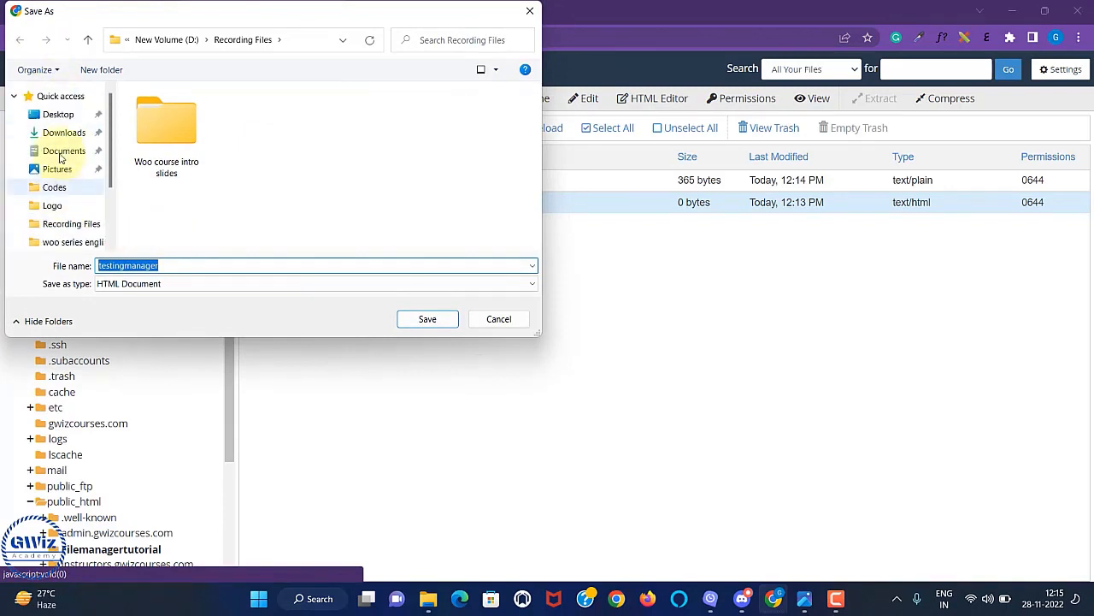
{"action": "left_click", "coordinate": [56, 114]}
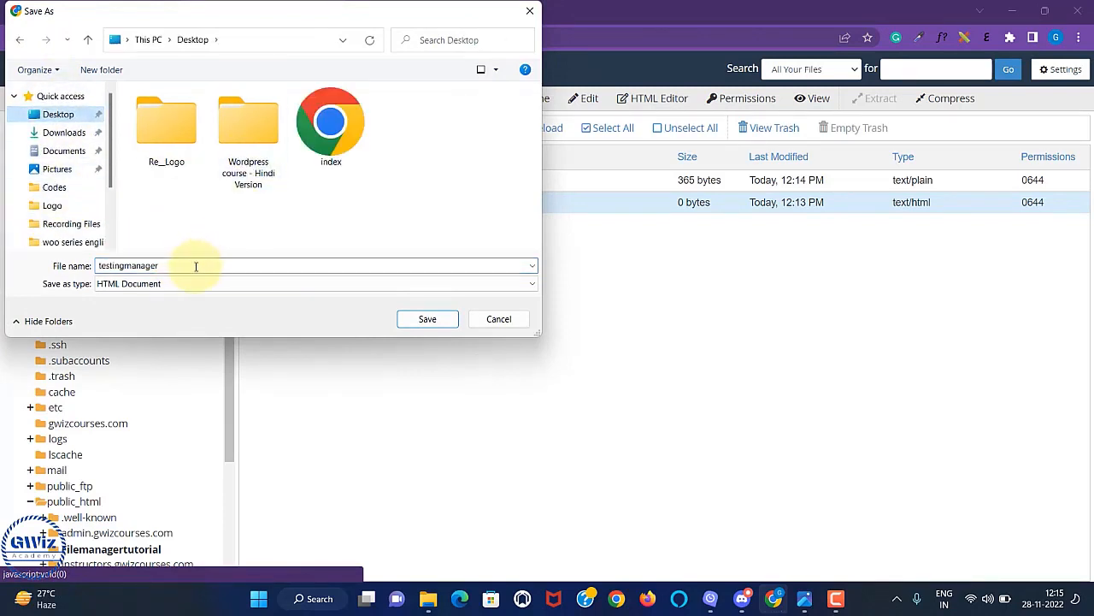
{"action": "left_click", "coordinate": [423, 320]}
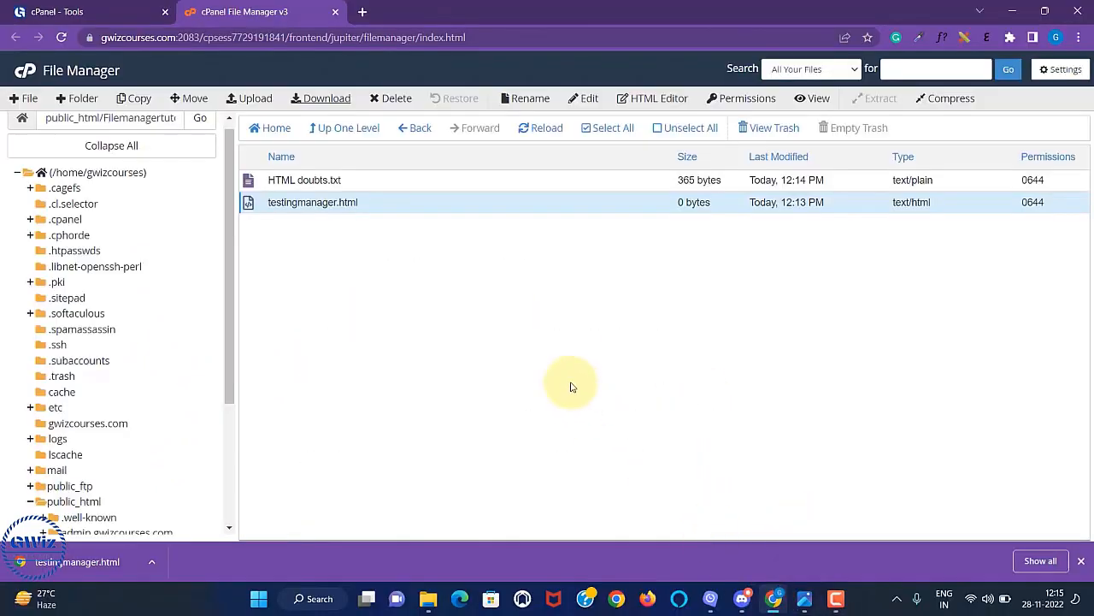
Open testingmanager.html in the HTML Editor in a new tab, then return to File Manager.
{"action": "left_click", "coordinate": [380, 287]}
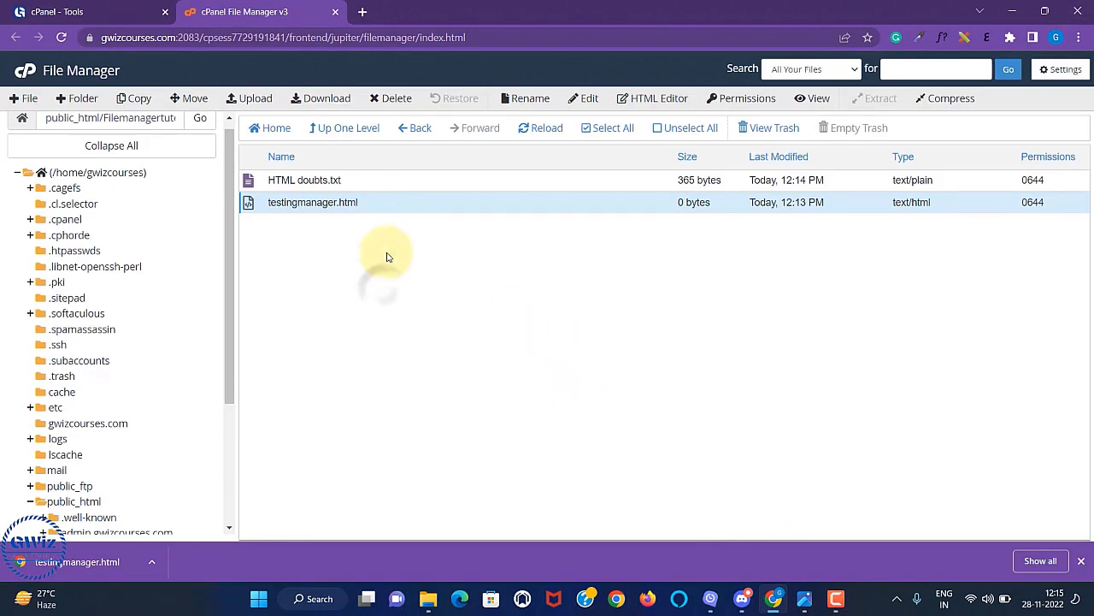
{"action": "left_click", "coordinate": [374, 208]}
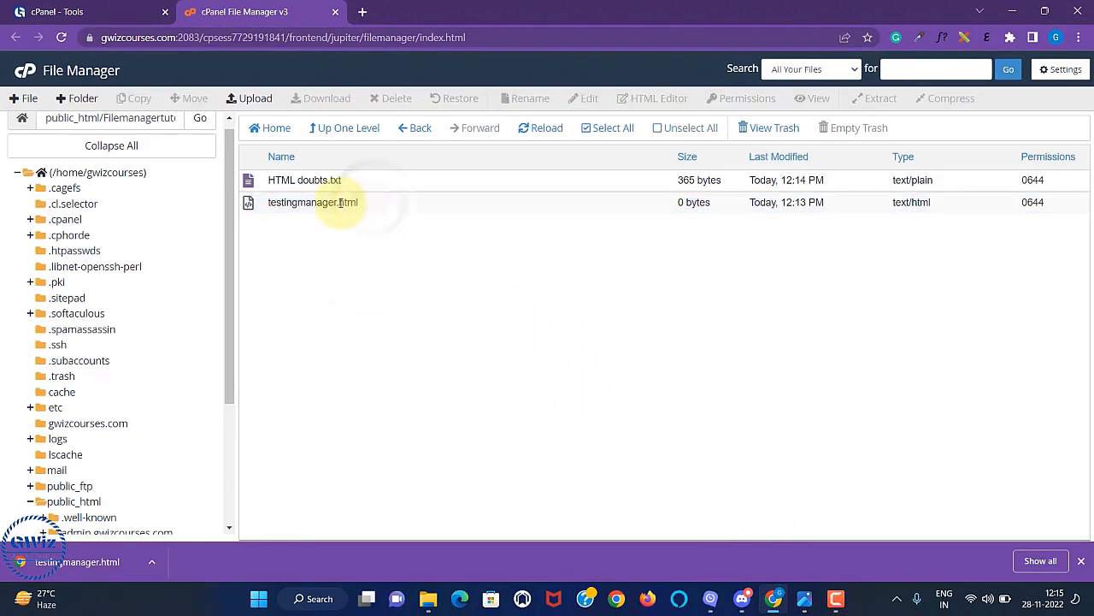
{"action": "left_click", "coordinate": [362, 207]}
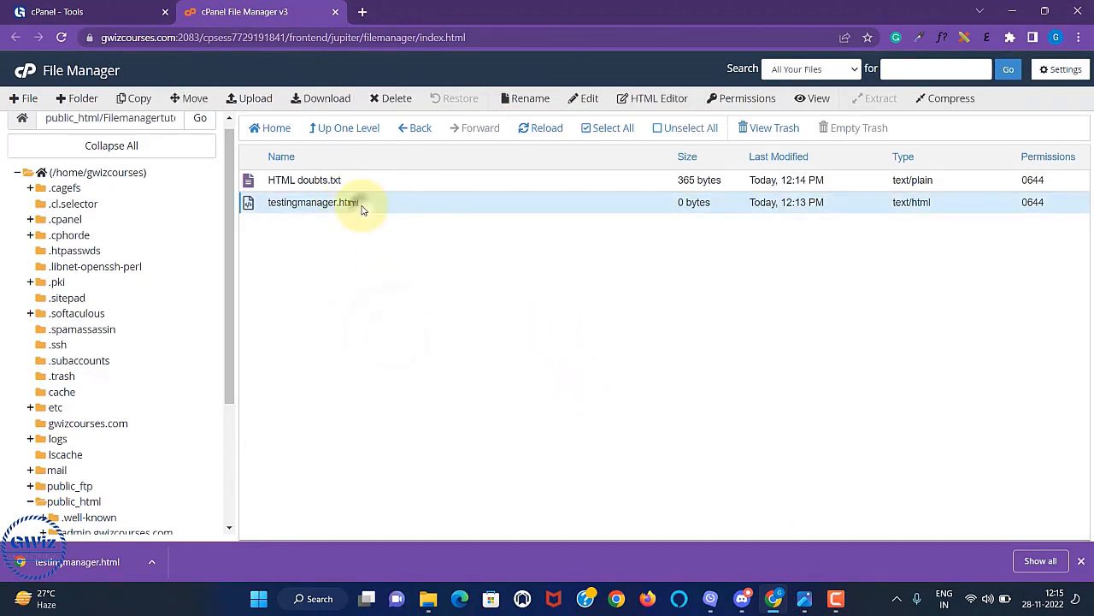
{"action": "right_click", "coordinate": [370, 208]}
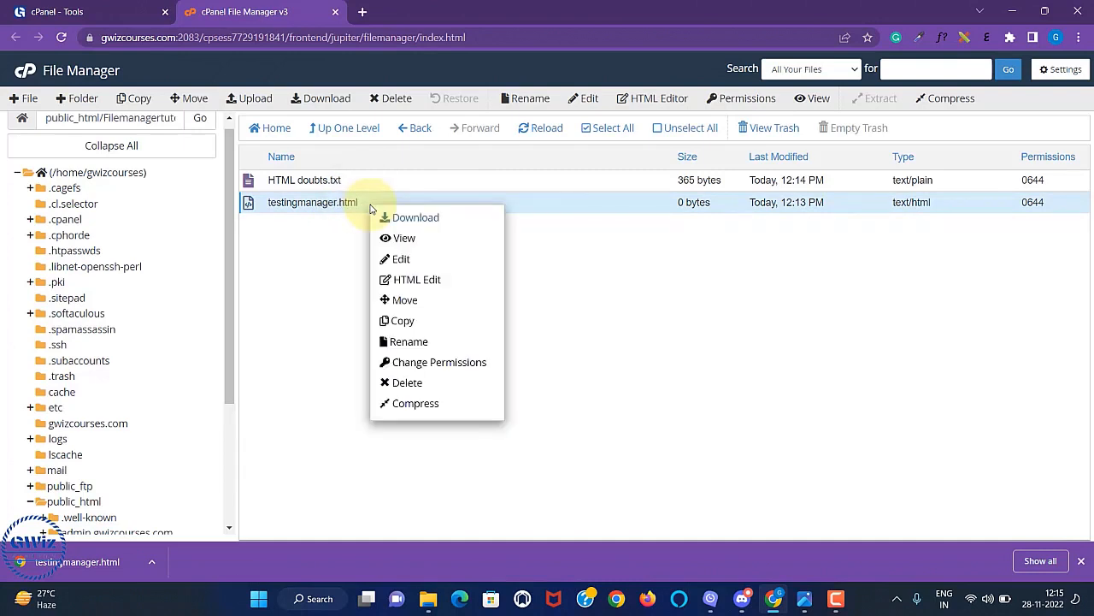
{"action": "left_click", "coordinate": [418, 281]}
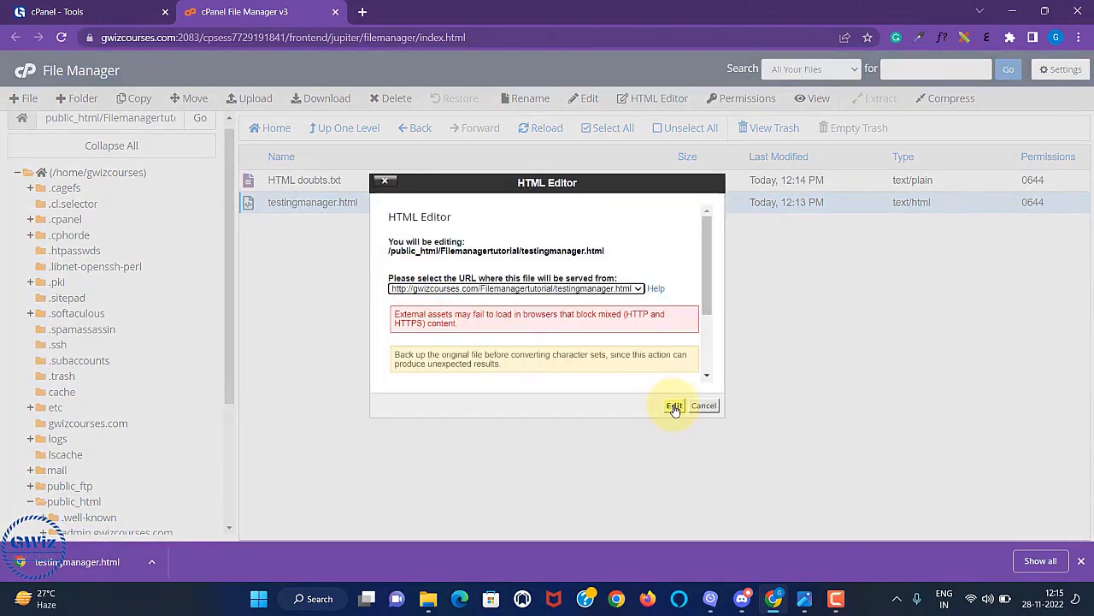
{"action": "left_click", "coordinate": [674, 407]}
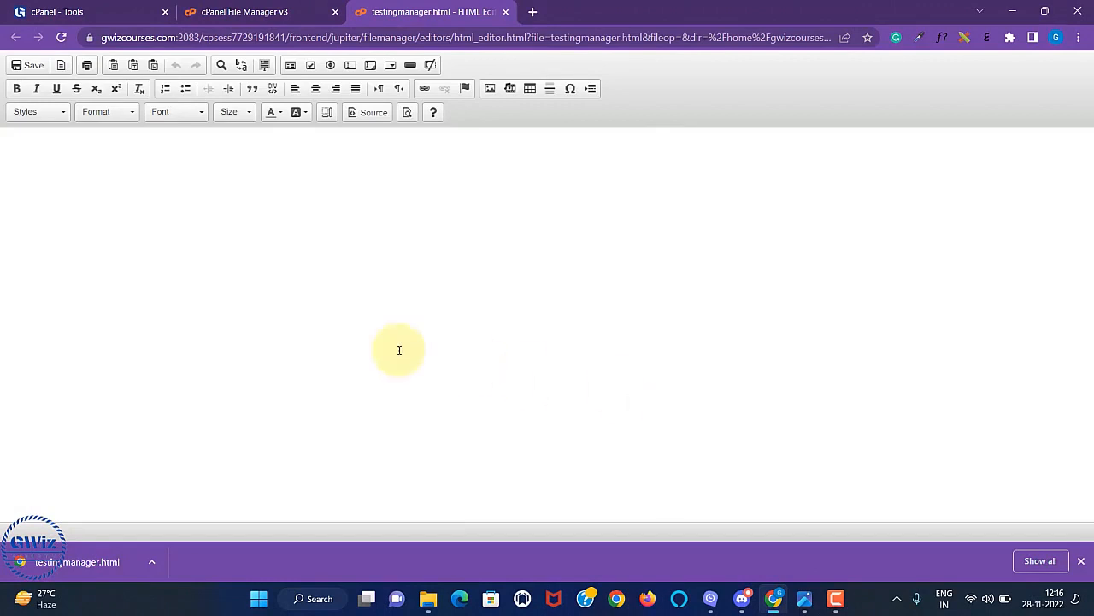
{"action": "left_click", "coordinate": [11, 145]}
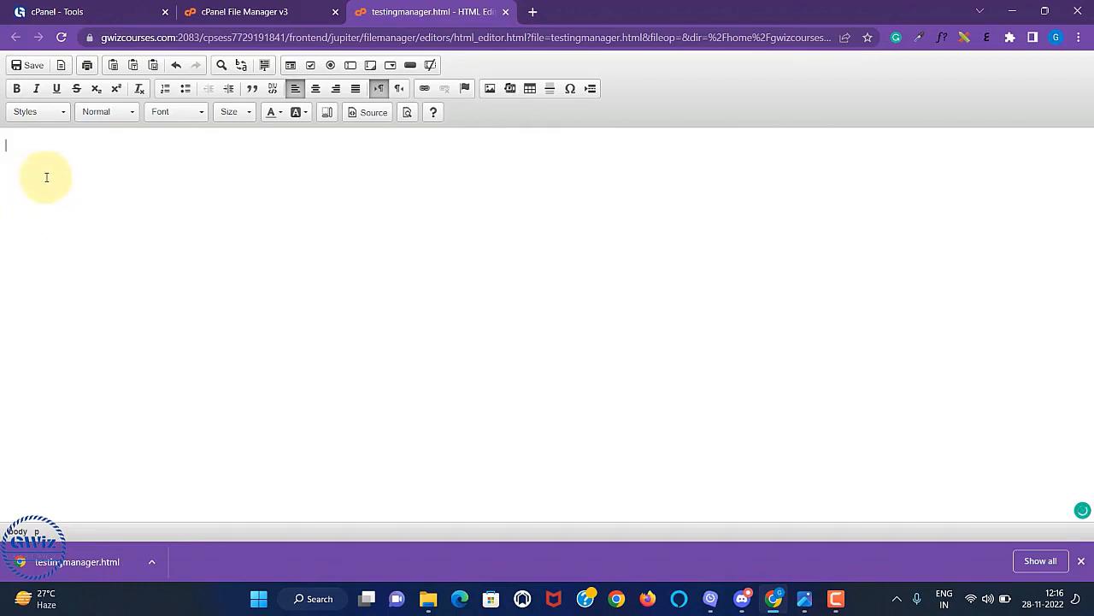
{"action": "left_click", "coordinate": [244, 12]}
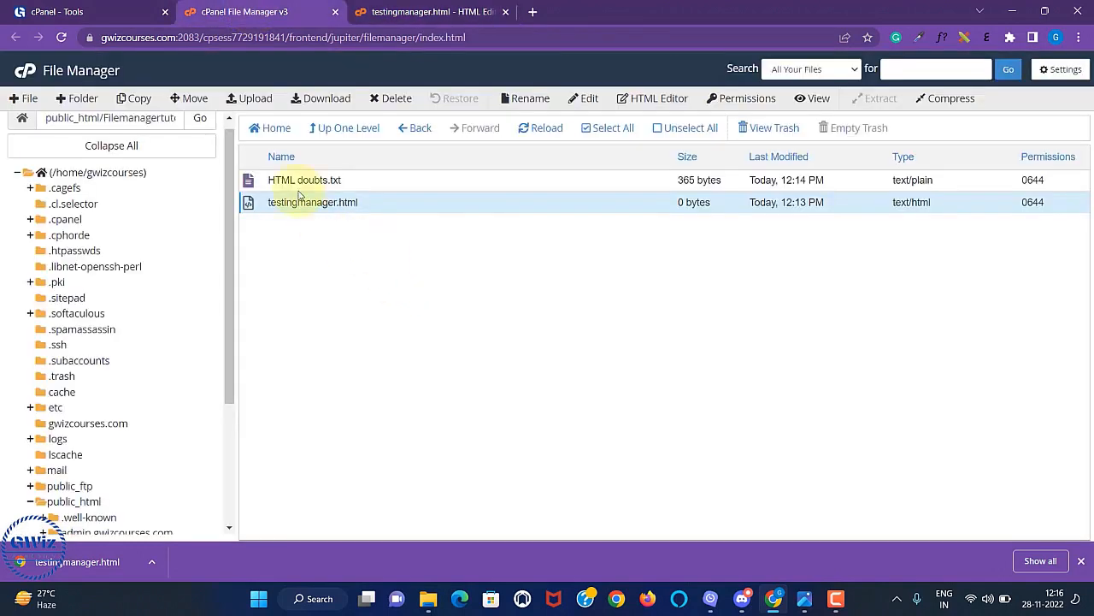
Upload Register.html into Filemanagertutorial and close the upload page.
{"action": "left_click", "coordinate": [249, 99]}
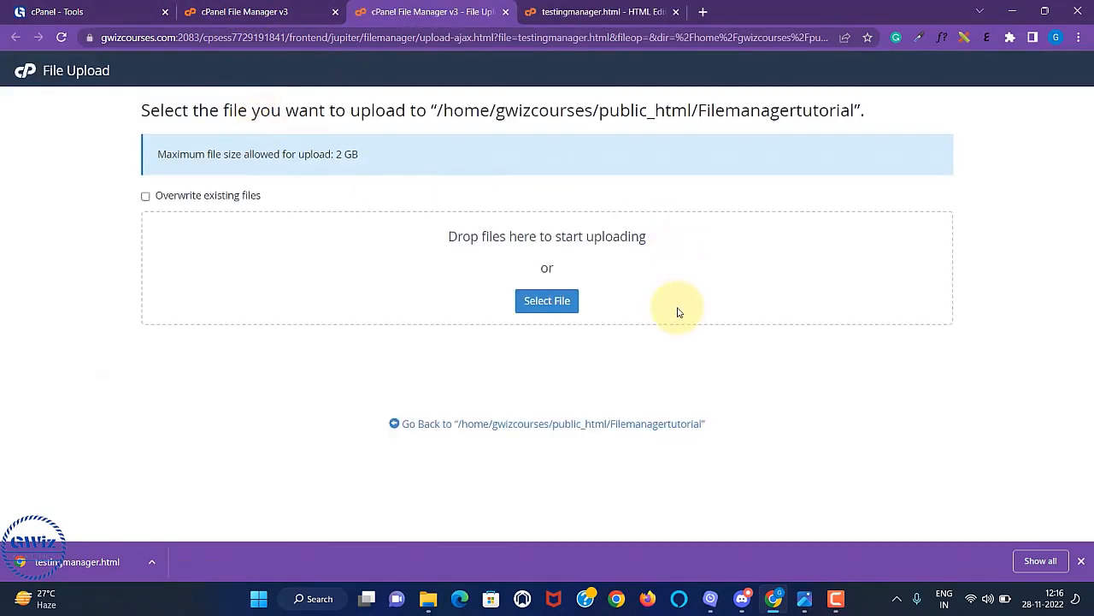
{"action": "left_click", "coordinate": [548, 301]}
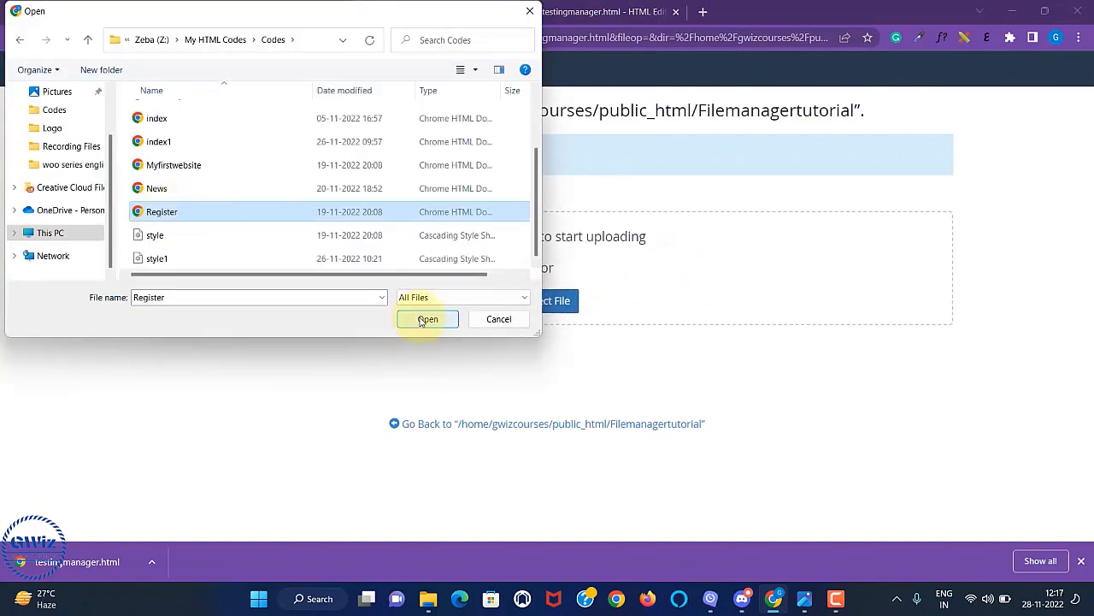
{"action": "left_click", "coordinate": [427, 319]}
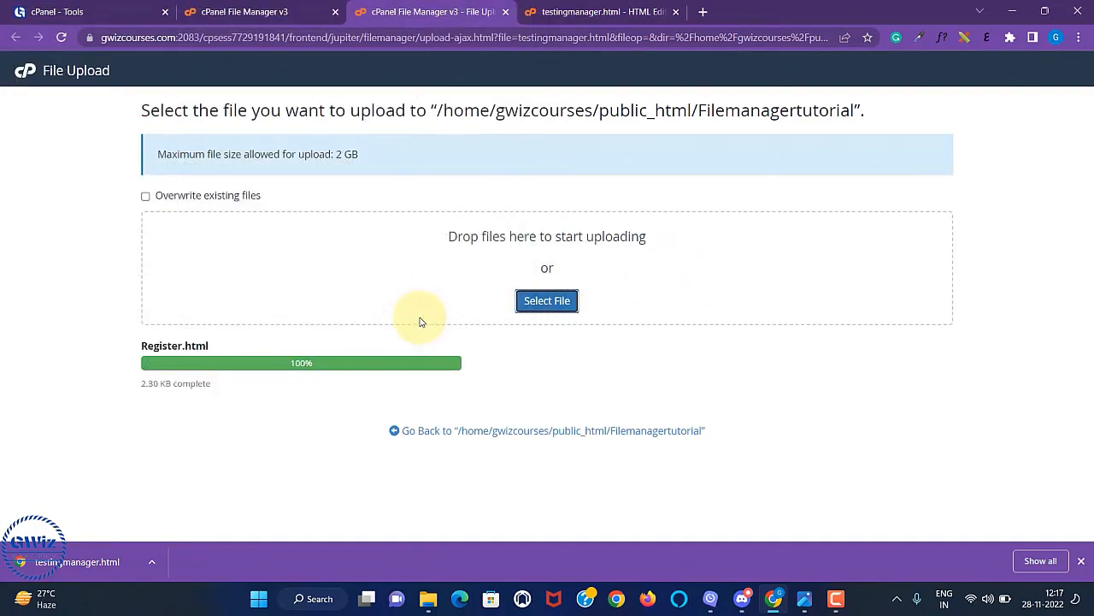
{"action": "key", "text": "ctrl+w"}
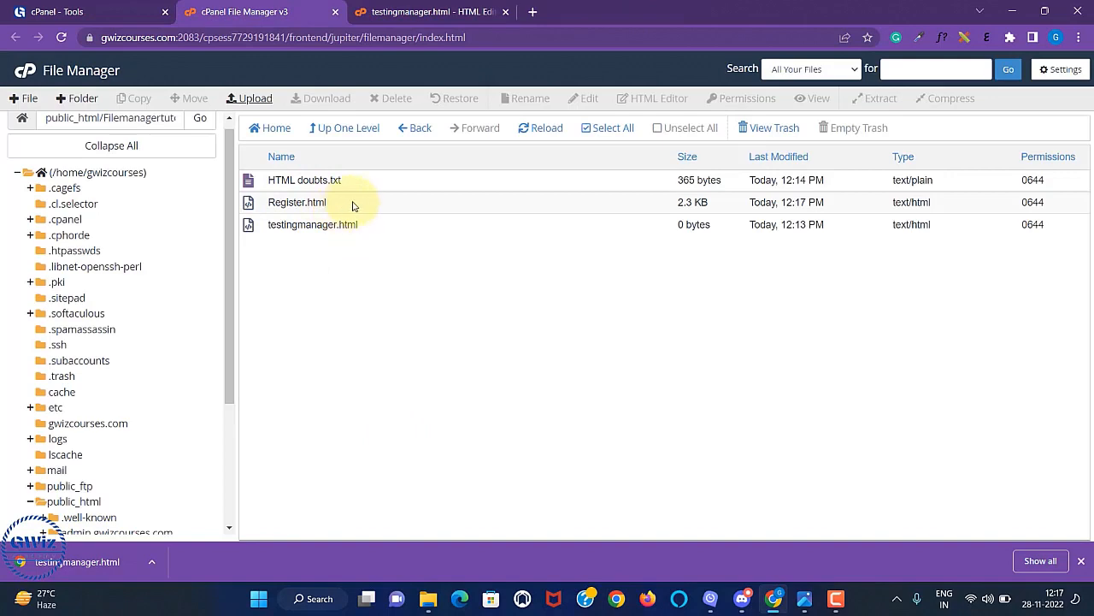
Open Register.html in the HTML Editor and switch to the source view.
{"action": "left_click", "coordinate": [348, 205]}
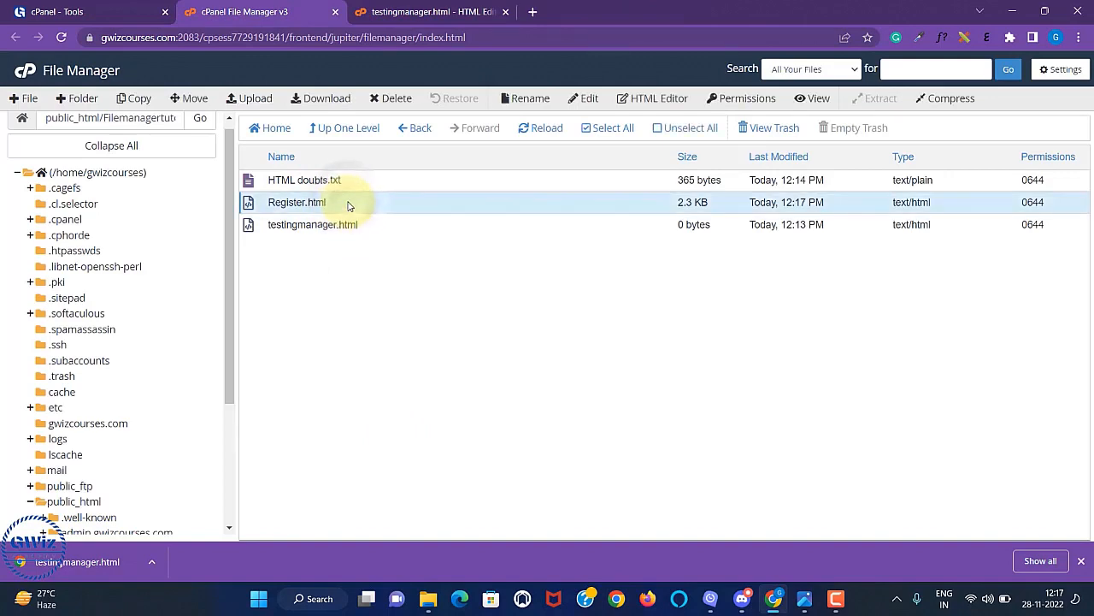
{"action": "right_click", "coordinate": [348, 206]}
{"action": "left_click", "coordinate": [395, 278]}
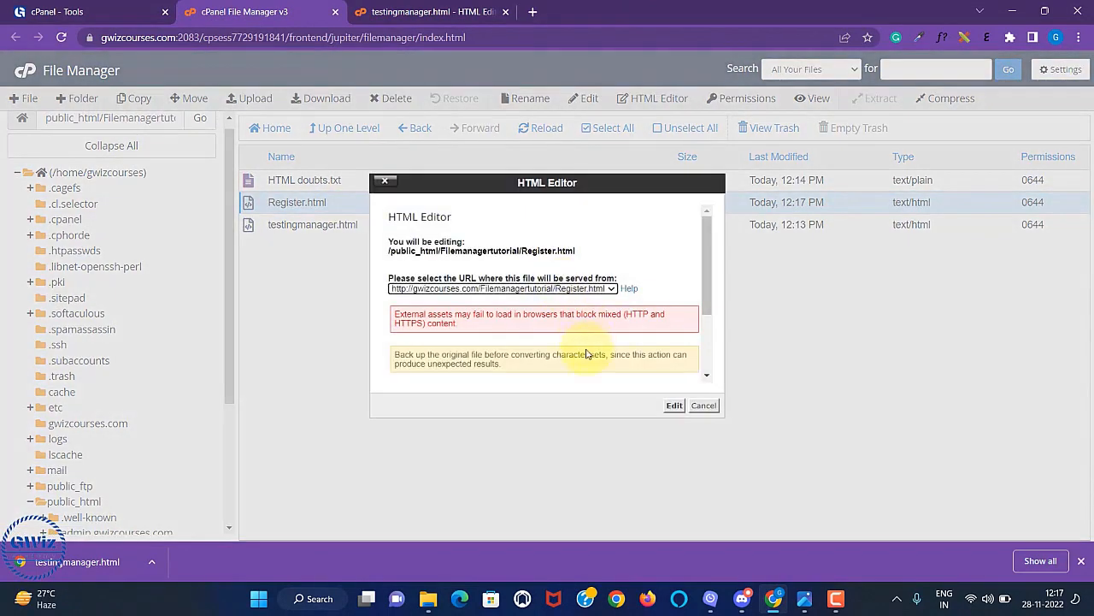
{"action": "left_click", "coordinate": [673, 406]}
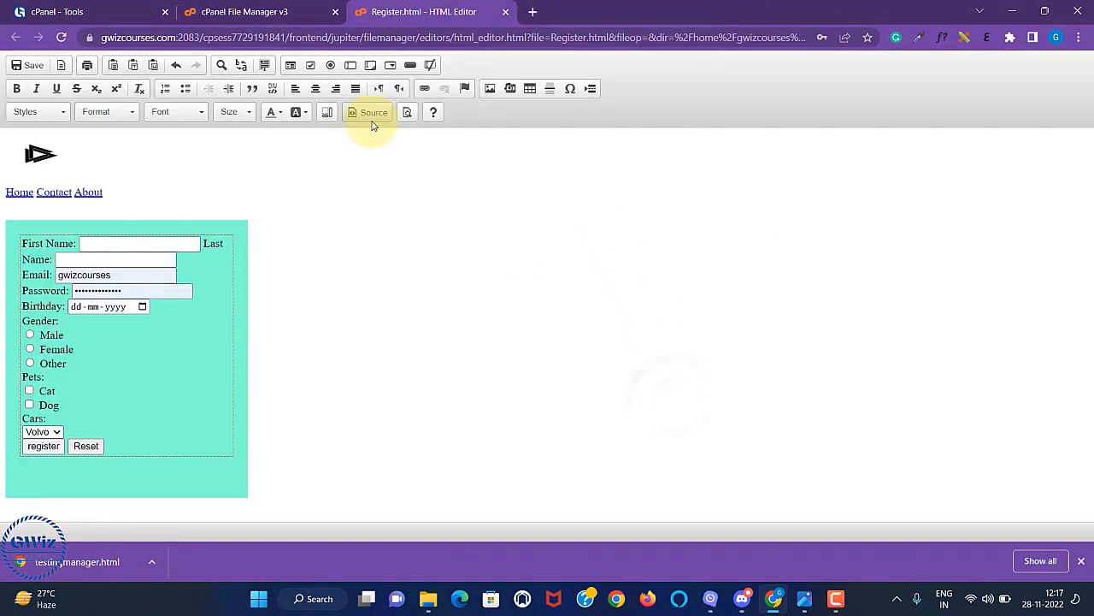
{"action": "left_click", "coordinate": [370, 116]}
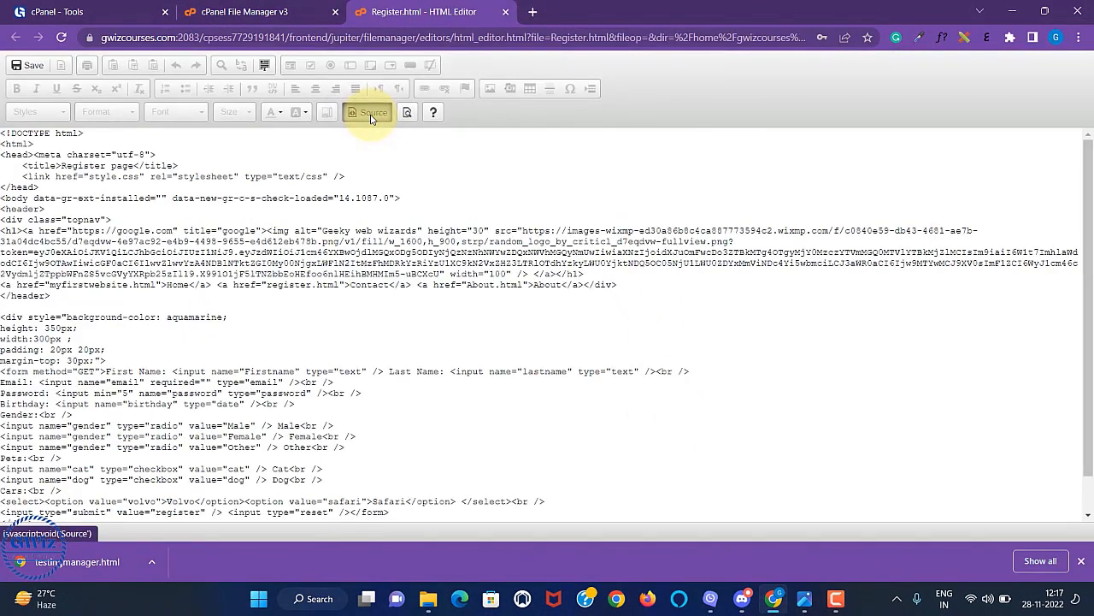
Edit the Register.html source code, save it, and return to the file list.
{"action": "scroll", "coordinate": [288, 321], "scroll_direction": "down", "scroll_amount": 1}
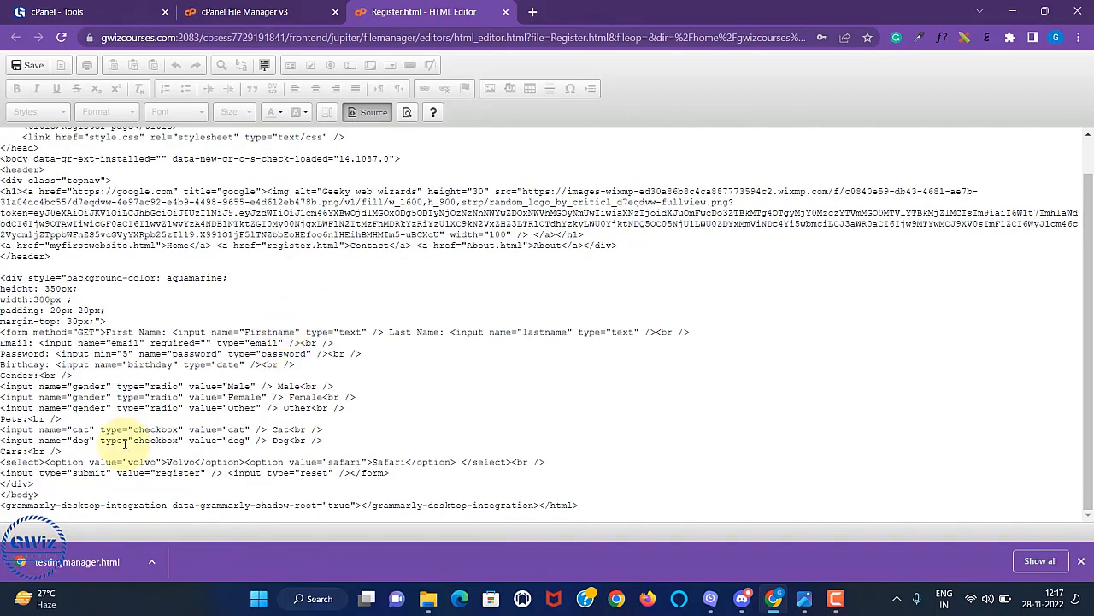
{"action": "left_click", "coordinate": [69, 495]}
{"action": "left_click_drag", "start_coordinate": [2, 235], "coordinate": [3, 195]}
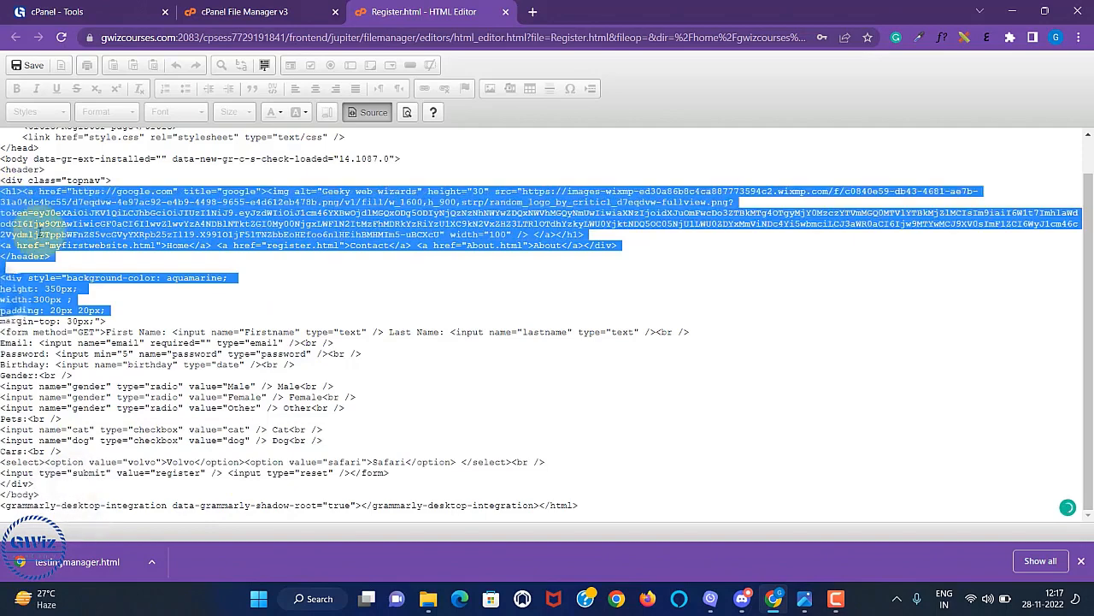
{"action": "left_click", "coordinate": [137, 318]}
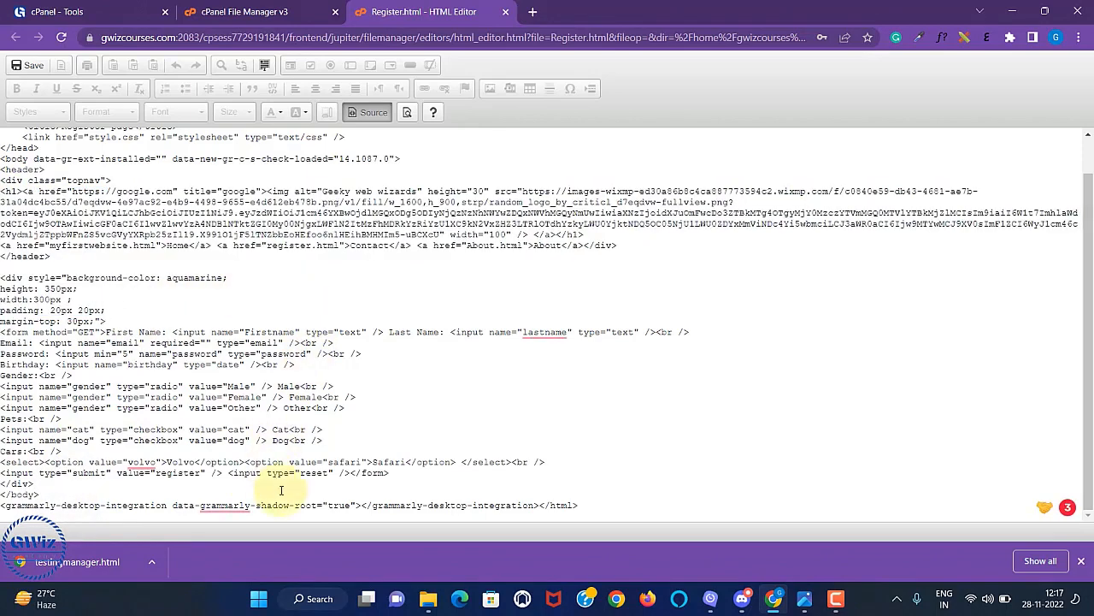
{"action": "key", "text": "BackSpace"}
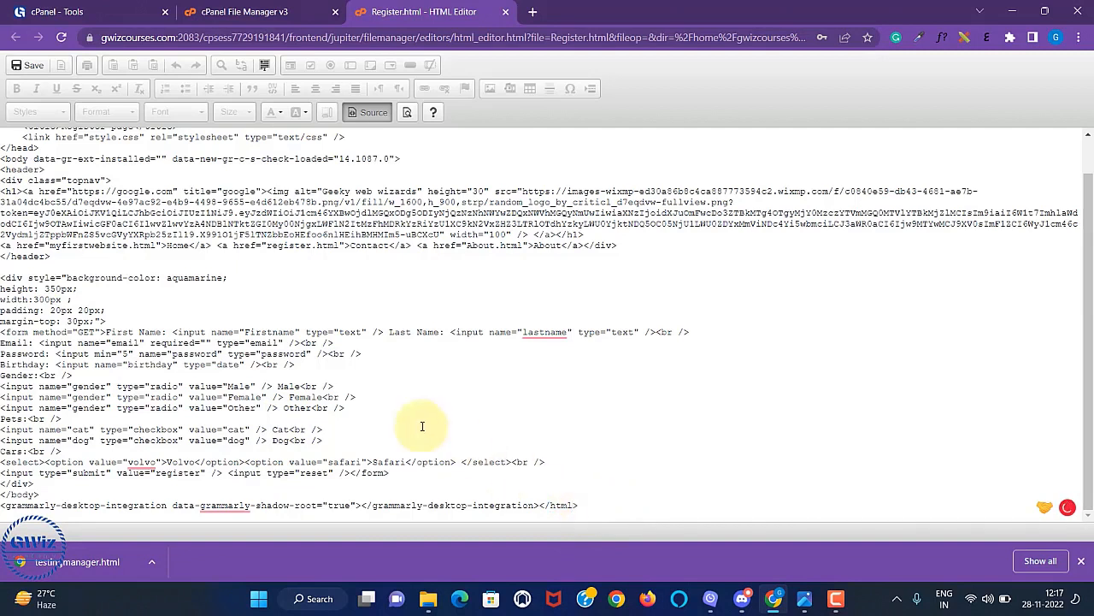
{"action": "left_click", "coordinate": [32, 67]}
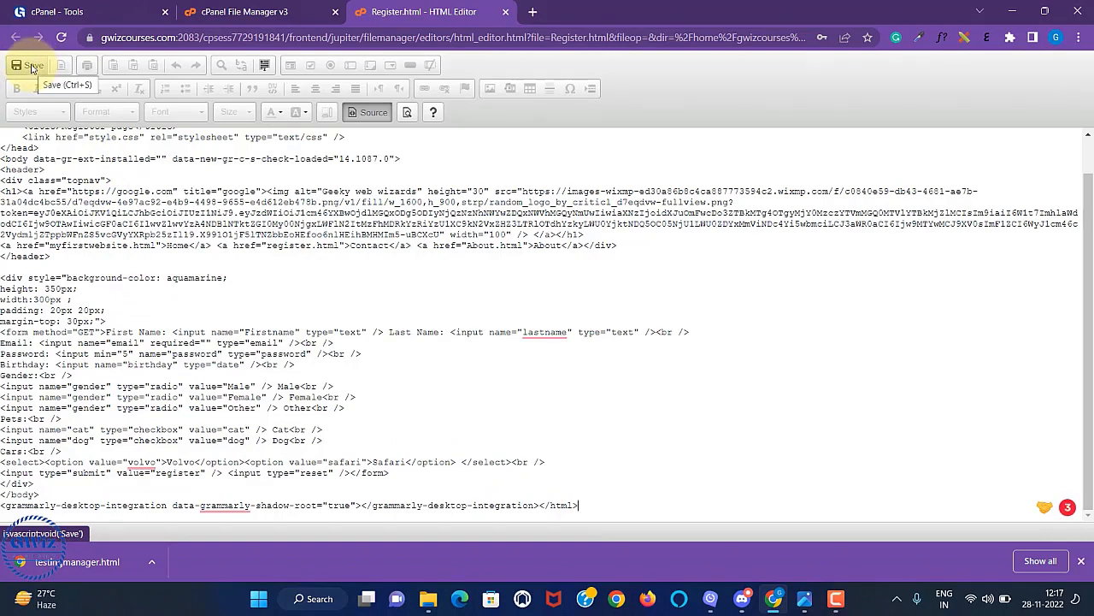
{"action": "left_click", "coordinate": [31, 67]}
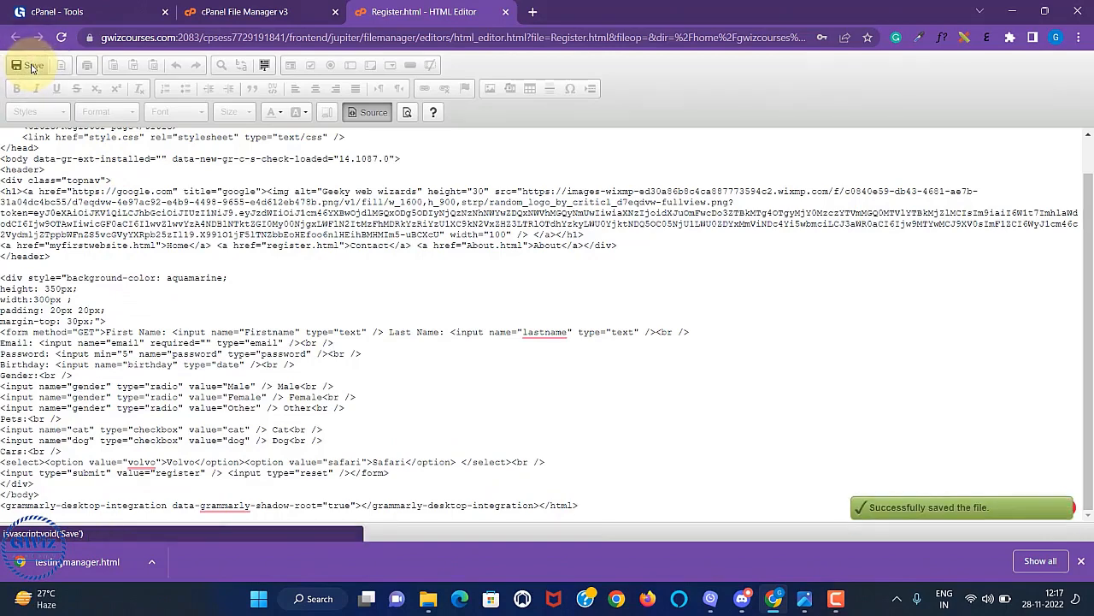
{"action": "left_click", "coordinate": [244, 12]}
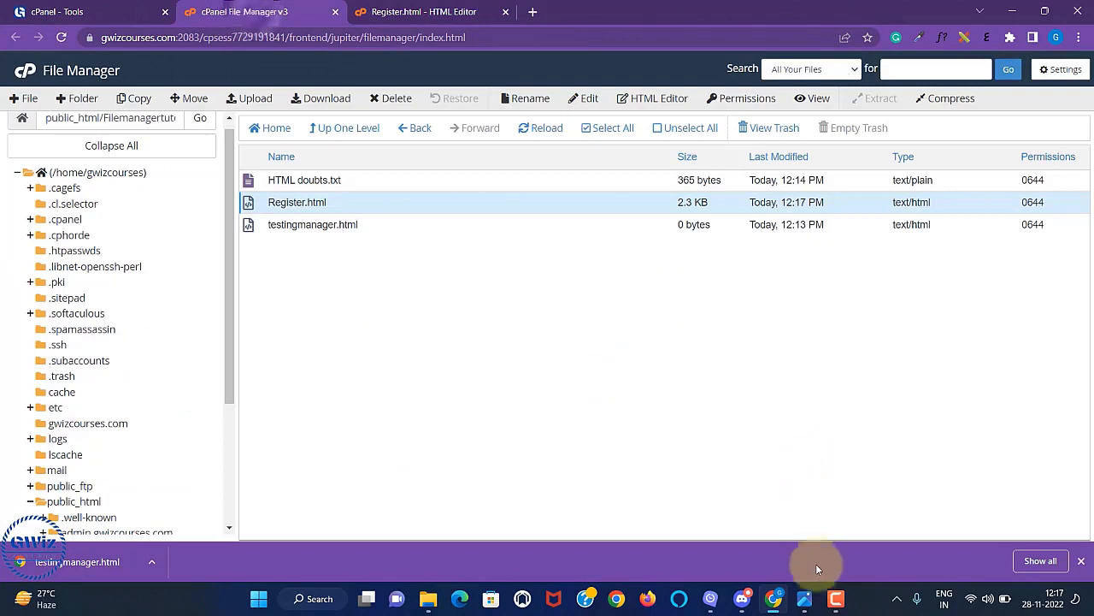
View the File Management Tutorial outline image, then return to the file list.
{"action": "left_click", "coordinate": [806, 600]}
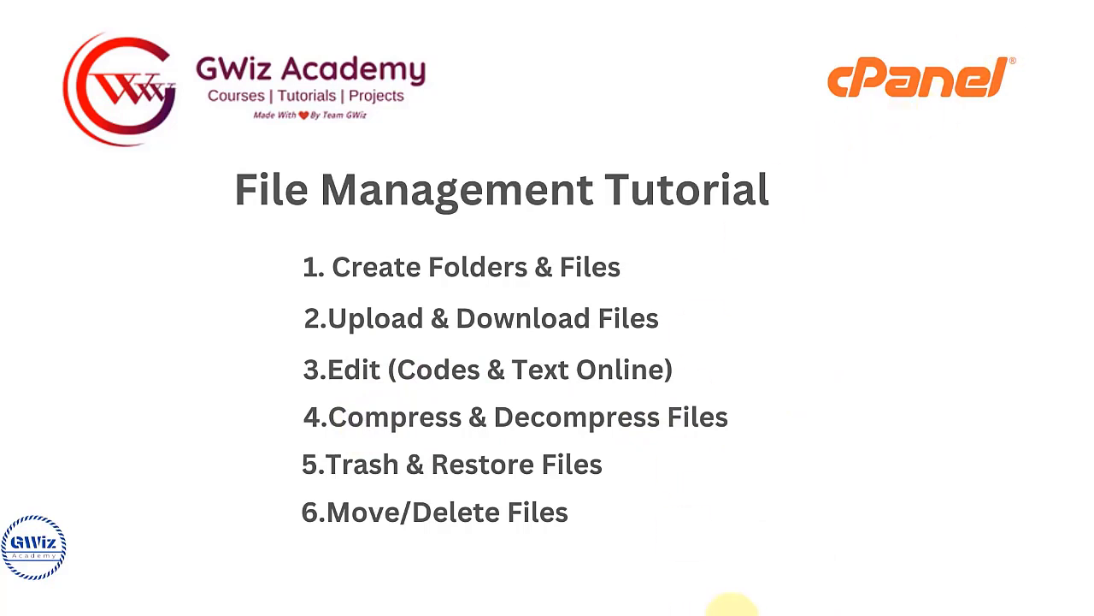
{"action": "mouse_move", "coordinate": [733, 606]}
{"action": "left_click", "coordinate": [773, 605]}
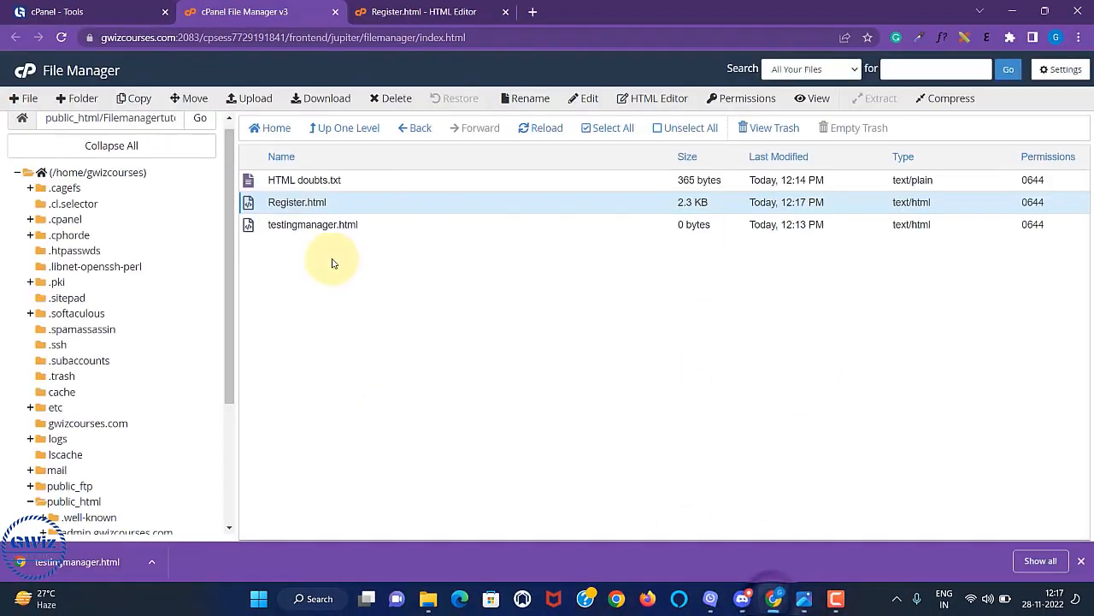
Compress Register.html into a Zip archive, creating Register.html.zip in Filemanagertutorial.
{"action": "left_click", "coordinate": [347, 203]}
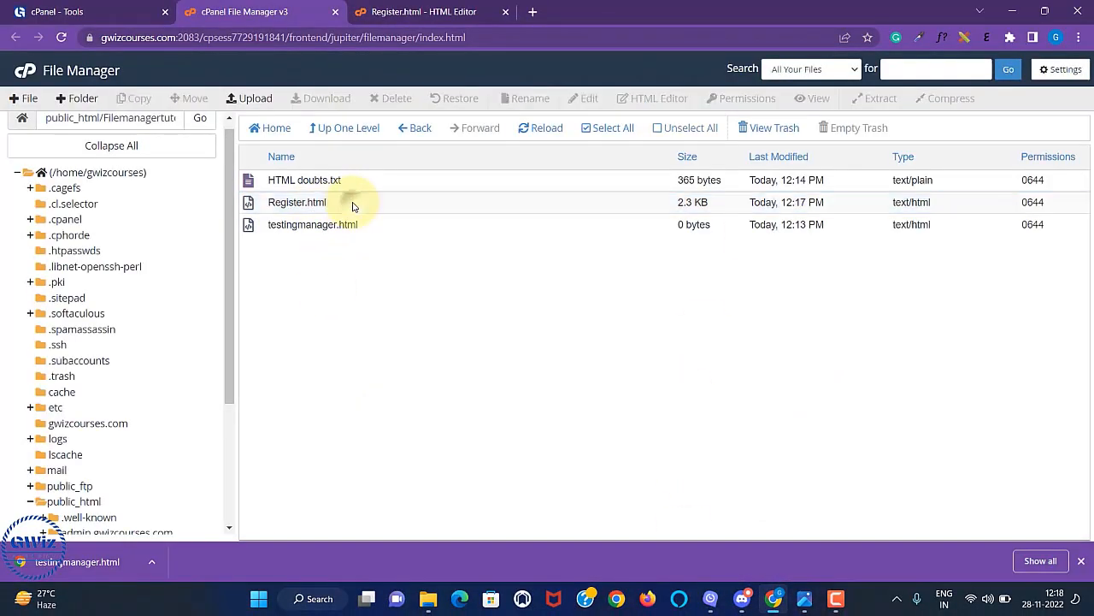
{"action": "right_click", "coordinate": [353, 206]}
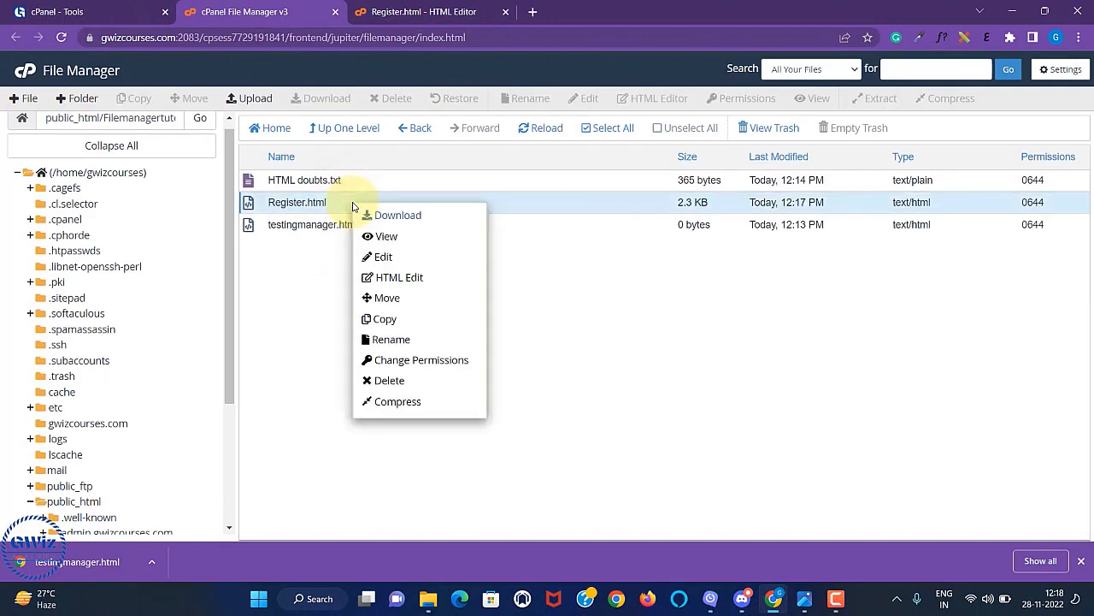
{"action": "left_click", "coordinate": [397, 403]}
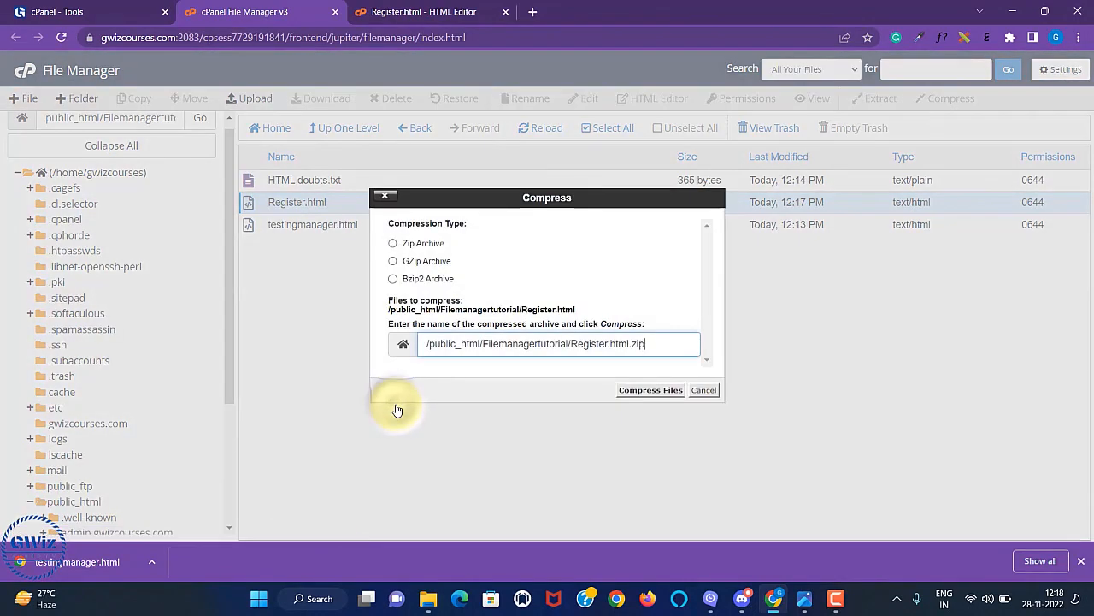
{"action": "left_click", "coordinate": [393, 245]}
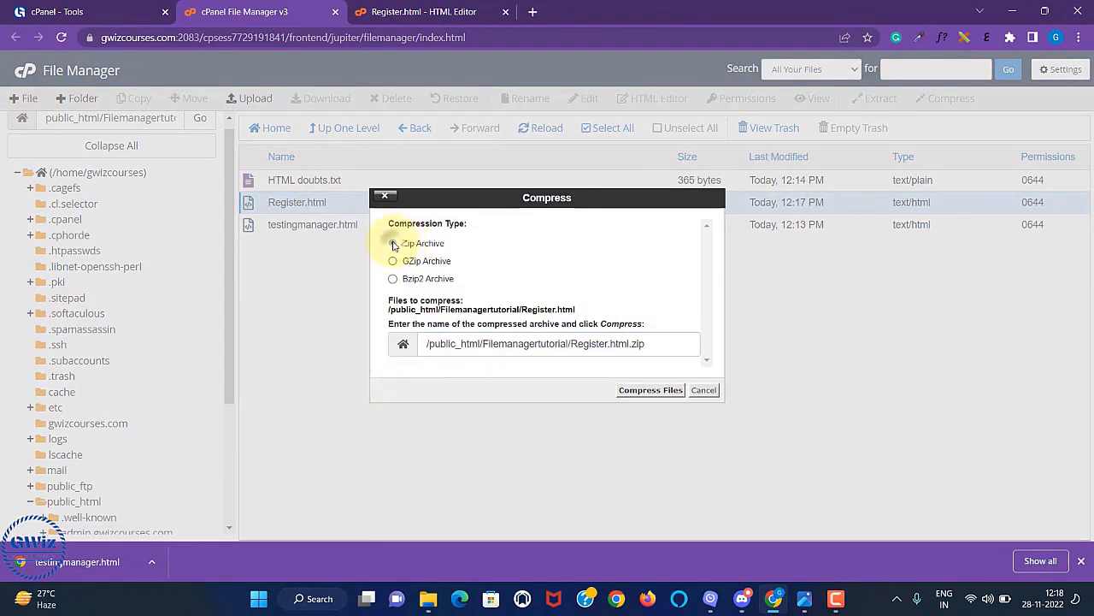
{"action": "left_click", "coordinate": [640, 390]}
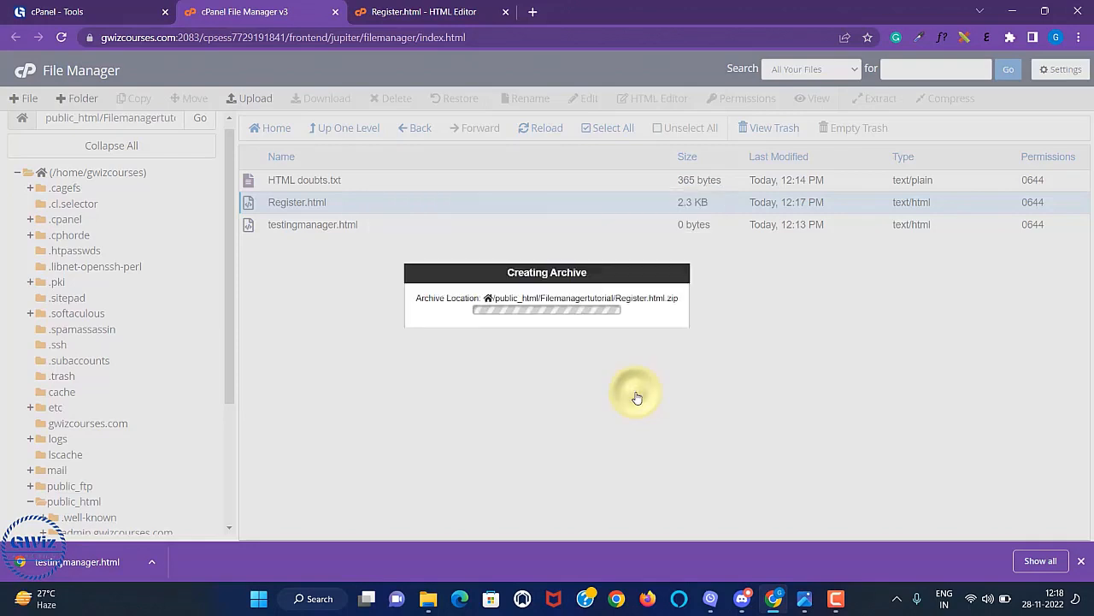
{"action": "left_click", "coordinate": [779, 440]}
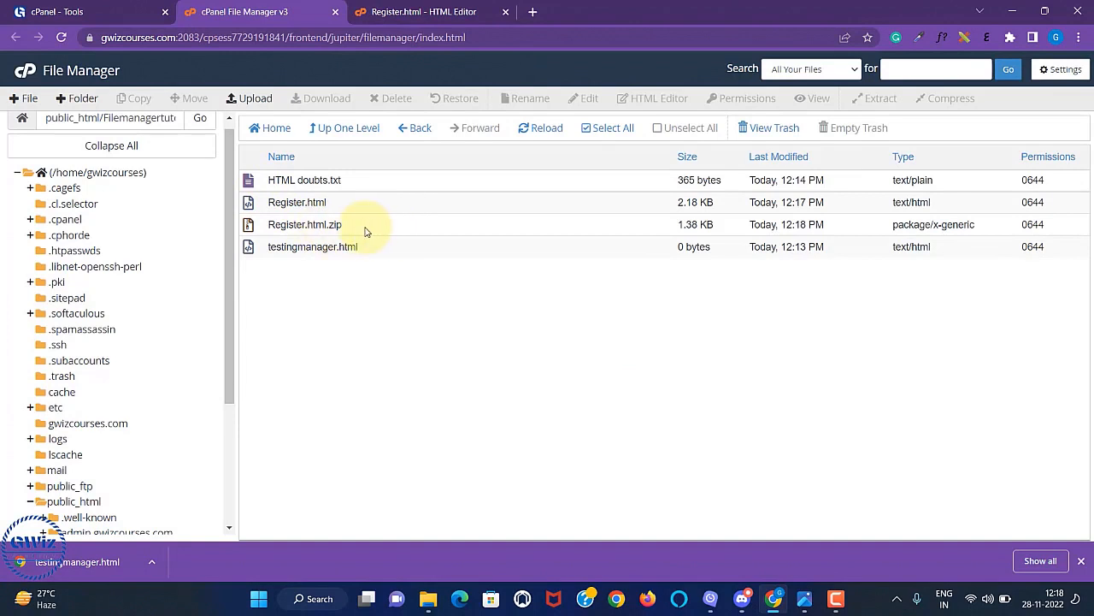
{"action": "right_click", "coordinate": [363, 232]}
{"action": "left_click", "coordinate": [274, 293]}
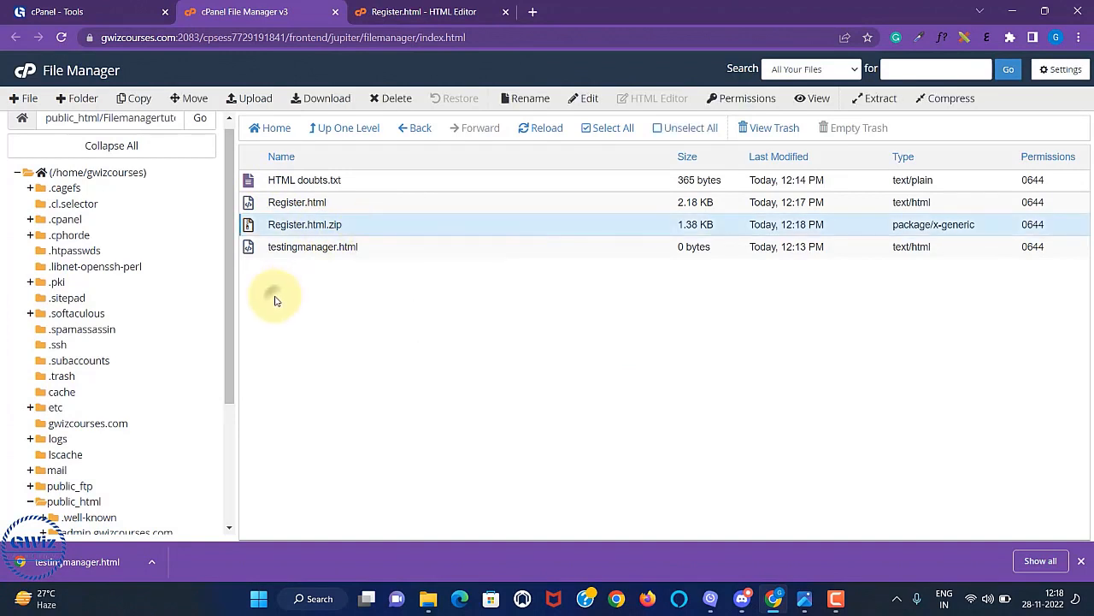
Extract HTML doubts.txt.zip into Filemanagertutorial, keeping the current path.
{"action": "right_click", "coordinate": [352, 225]}
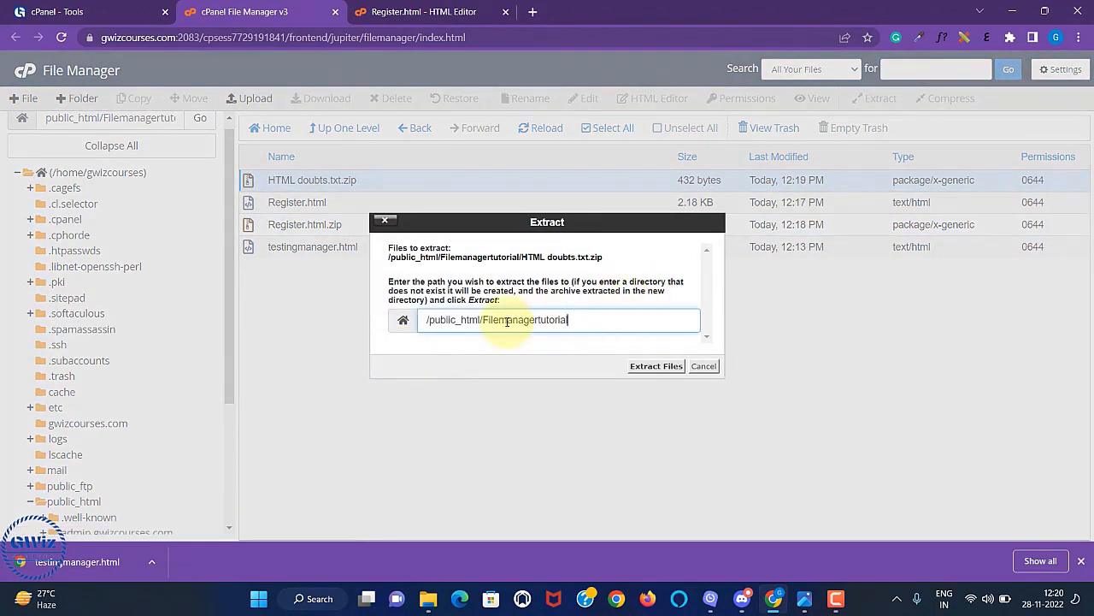
{"action": "left_click", "coordinate": [652, 367]}
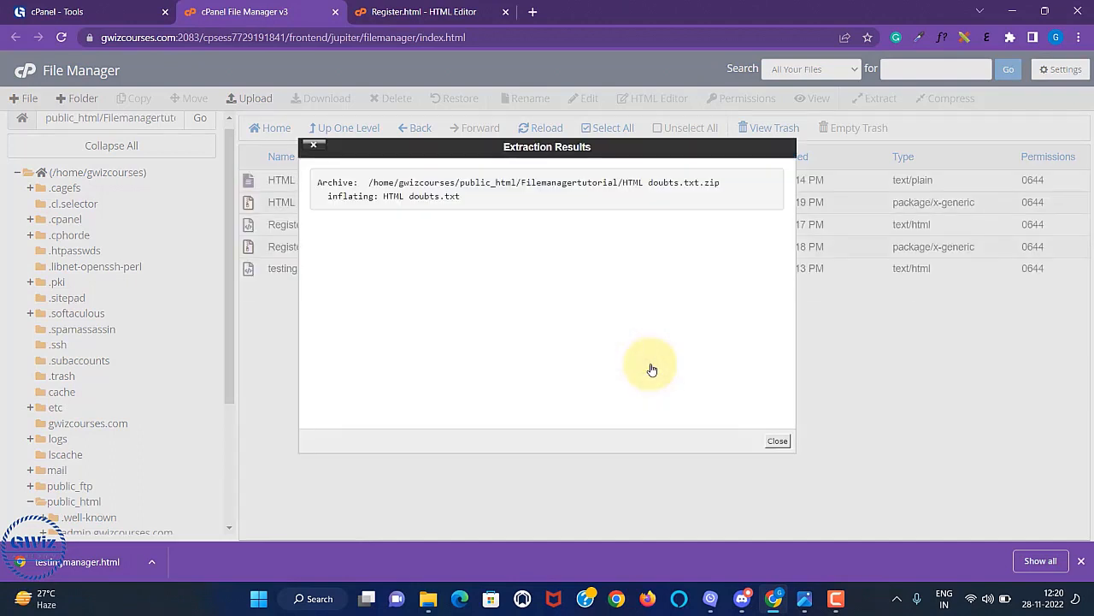
{"action": "left_click", "coordinate": [777, 440]}
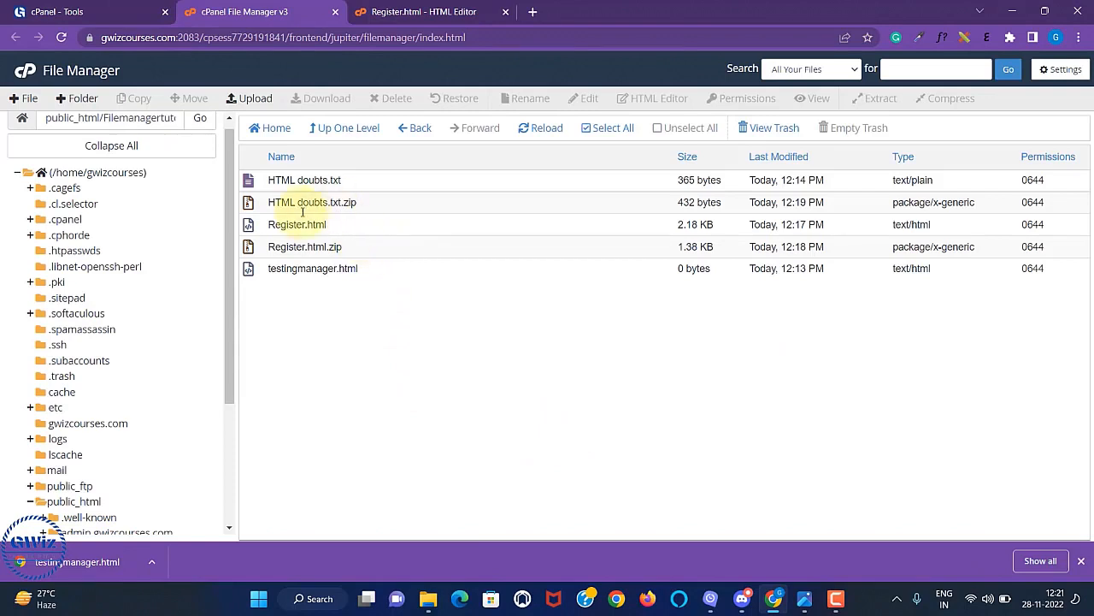
Delete Register.html to the trash and view the .trash folder.
{"action": "left_click", "coordinate": [350, 225]}
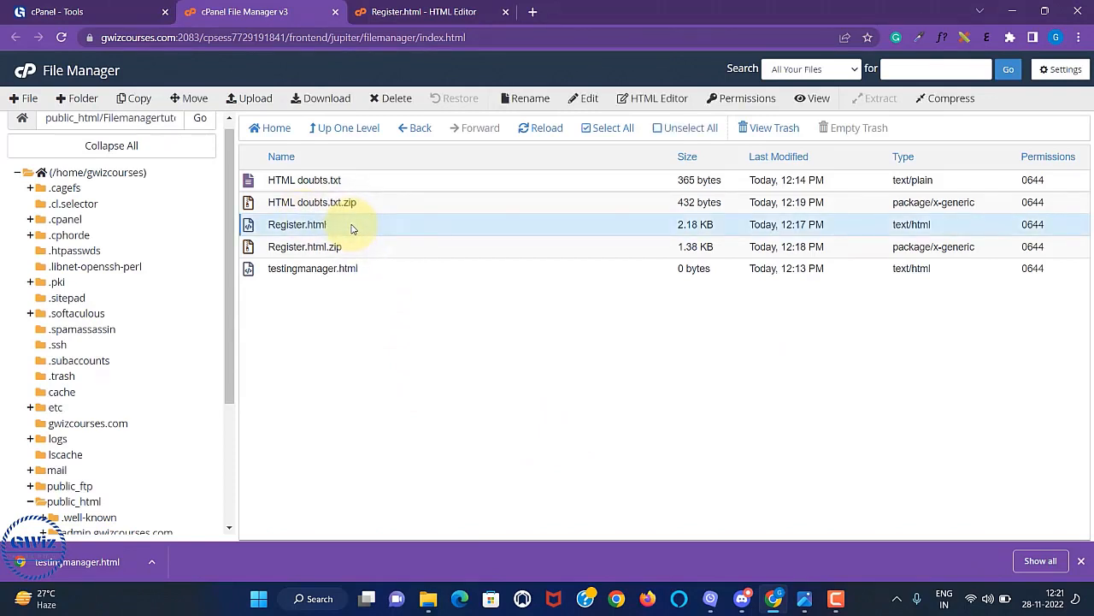
{"action": "left_click", "coordinate": [393, 101]}
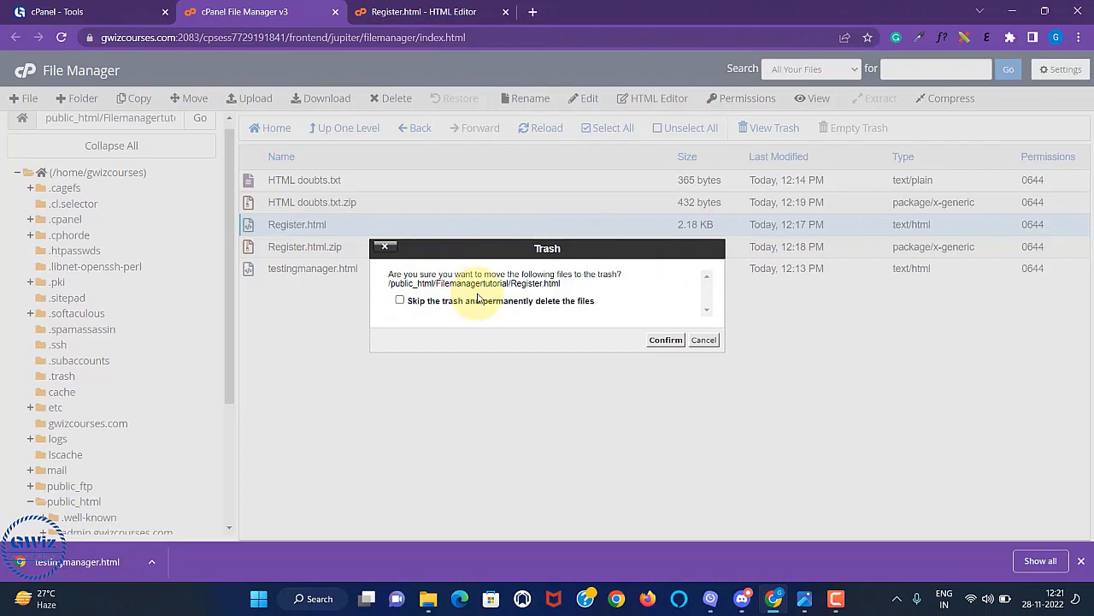
{"action": "left_click", "coordinate": [666, 341]}
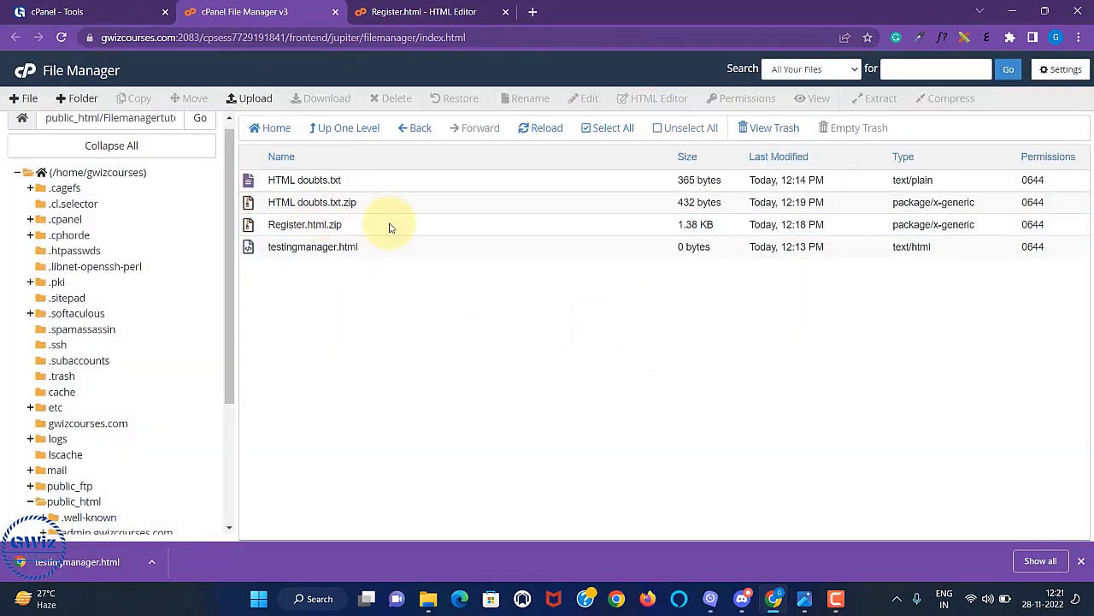
{"action": "left_click", "coordinate": [773, 130]}
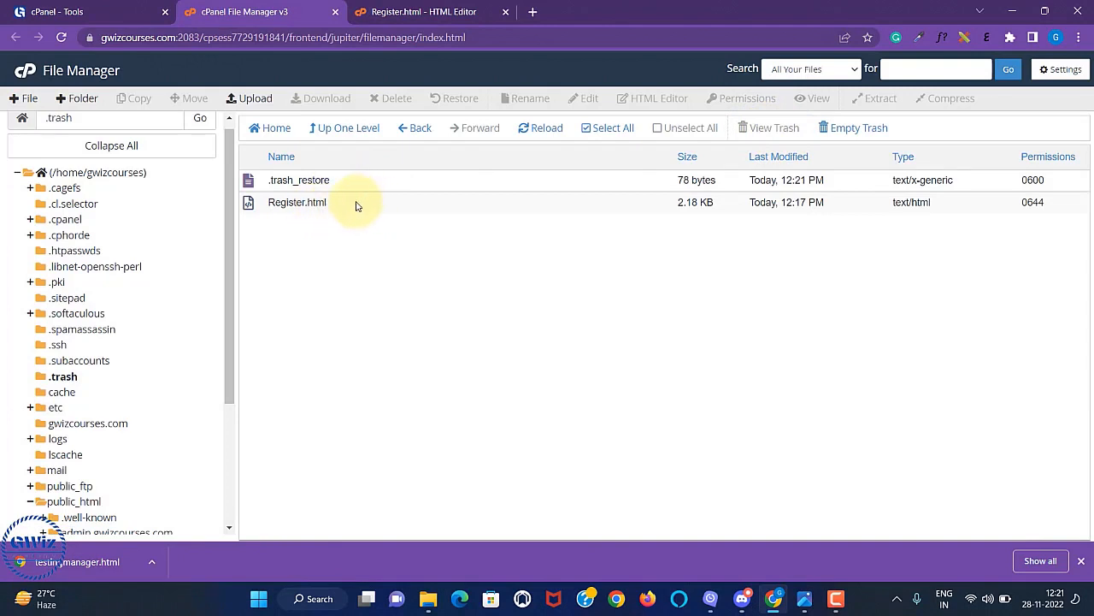
Restore Register.html from .trash to Filemanagertutorial and go back Home.
{"action": "left_click", "coordinate": [357, 206]}
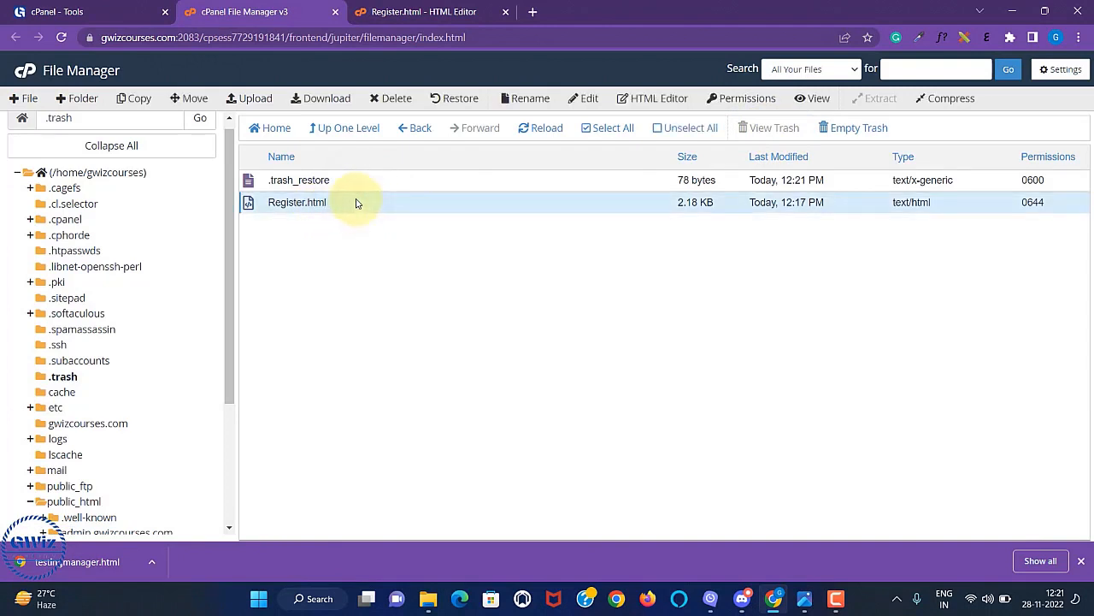
{"action": "left_click", "coordinate": [454, 101]}
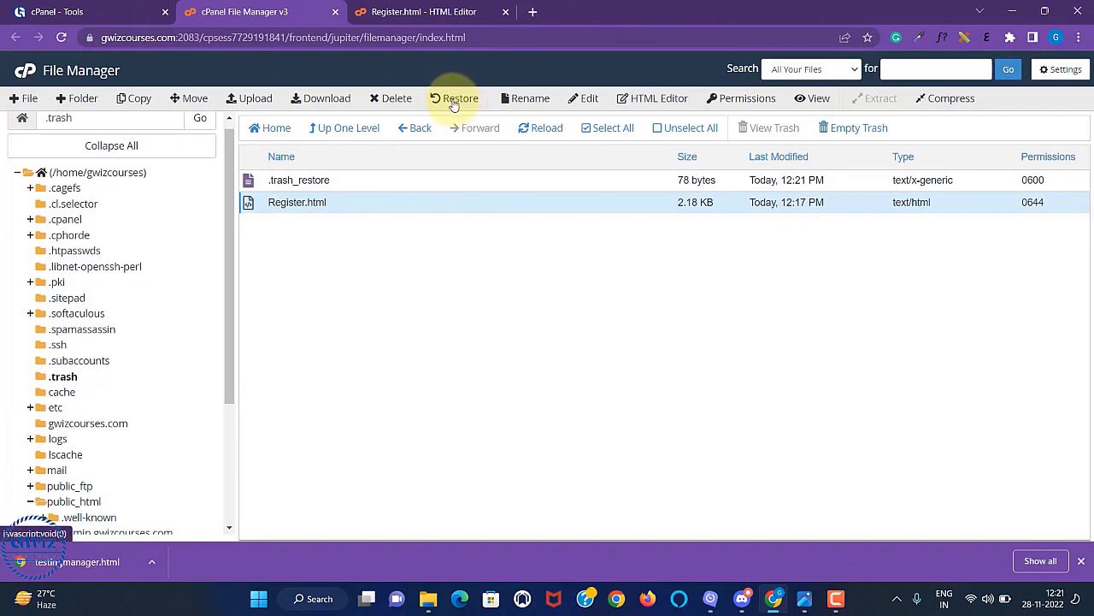
{"action": "left_click", "coordinate": [454, 101]}
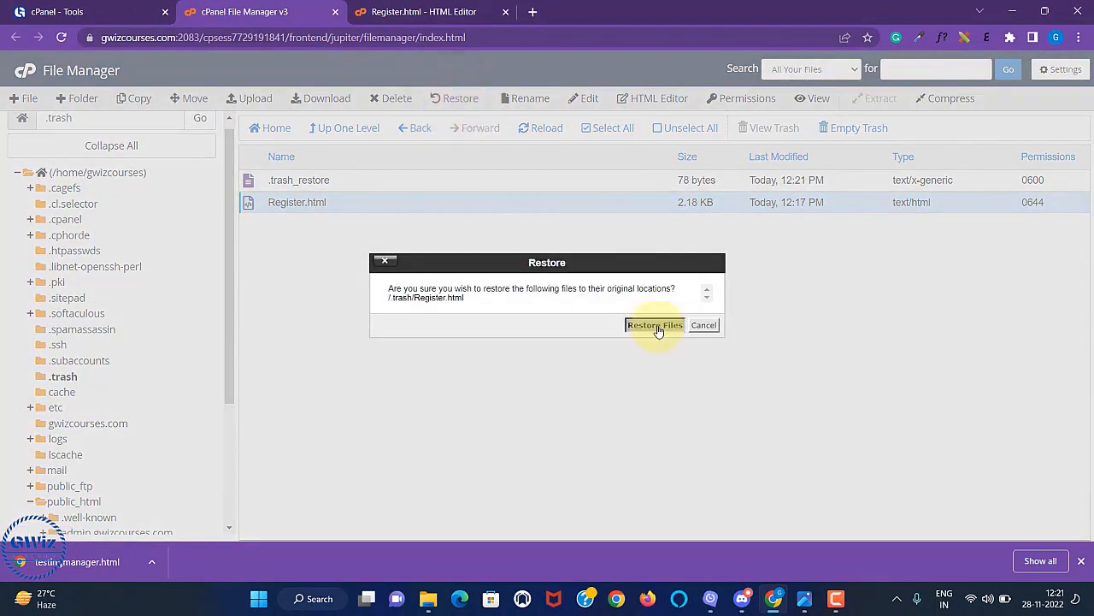
{"action": "left_click", "coordinate": [657, 325]}
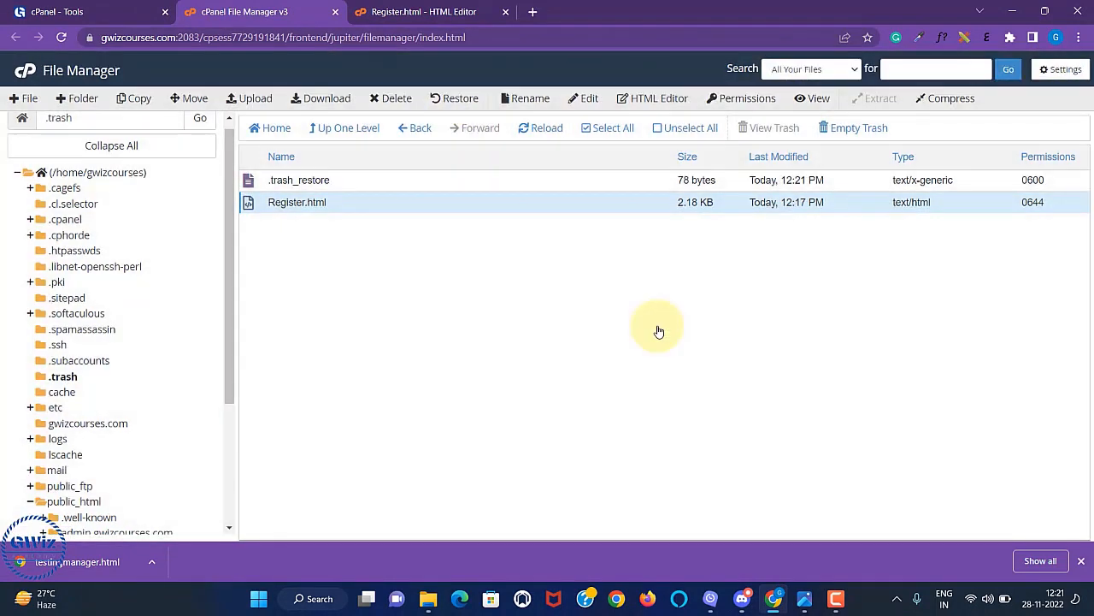
{"action": "left_click", "coordinate": [279, 130]}
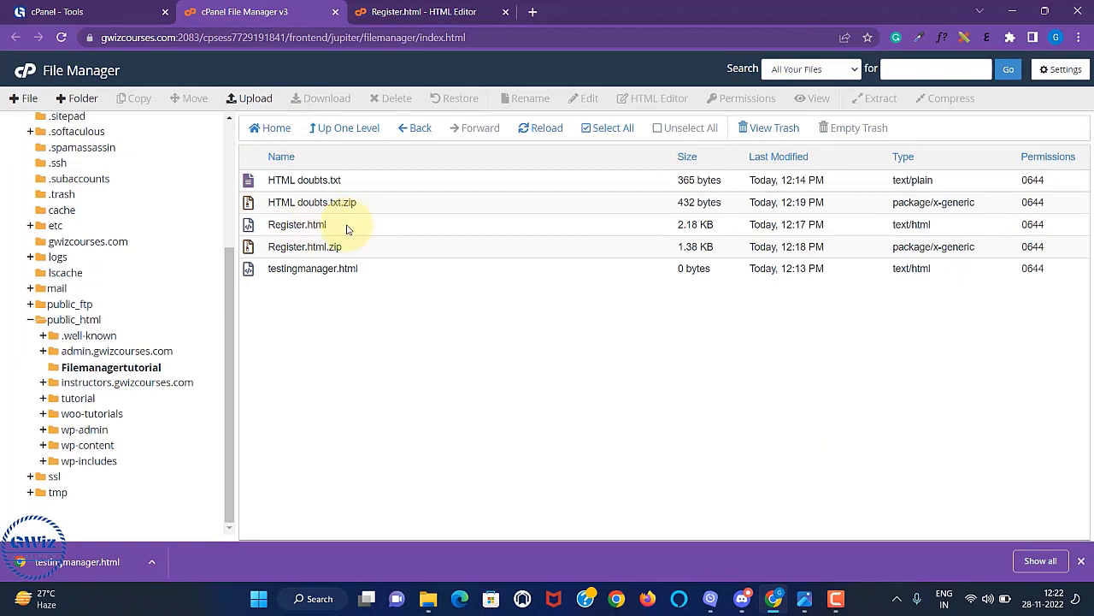
Permanently delete Register.html with 'Skip the trash' ticked.
{"action": "left_click", "coordinate": [347, 227]}
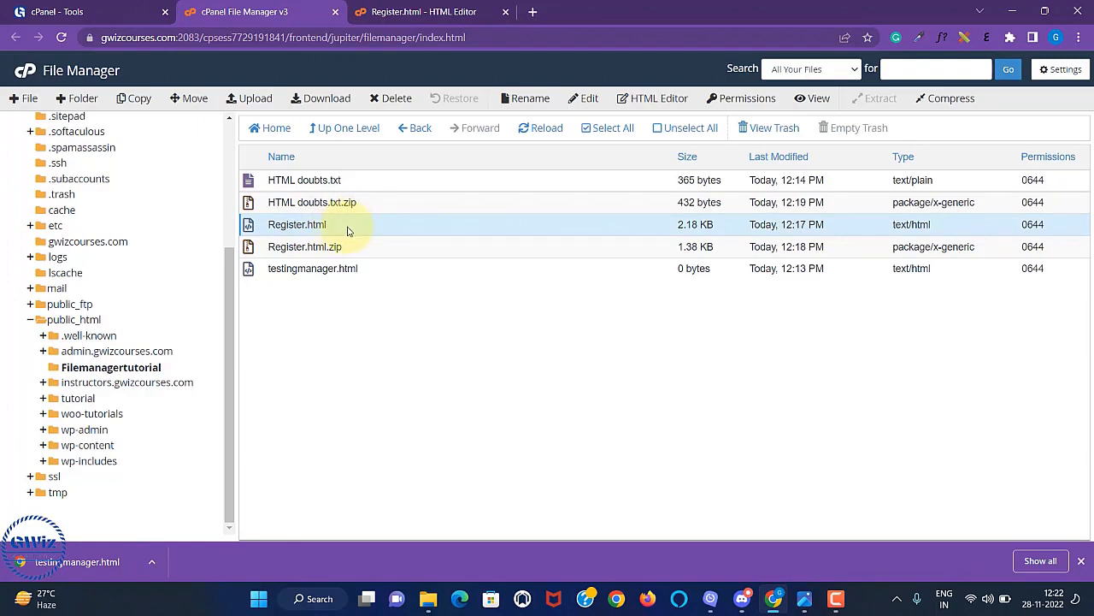
{"action": "left_click", "coordinate": [347, 229]}
{"action": "left_click", "coordinate": [349, 227]}
{"action": "left_click", "coordinate": [389, 101]}
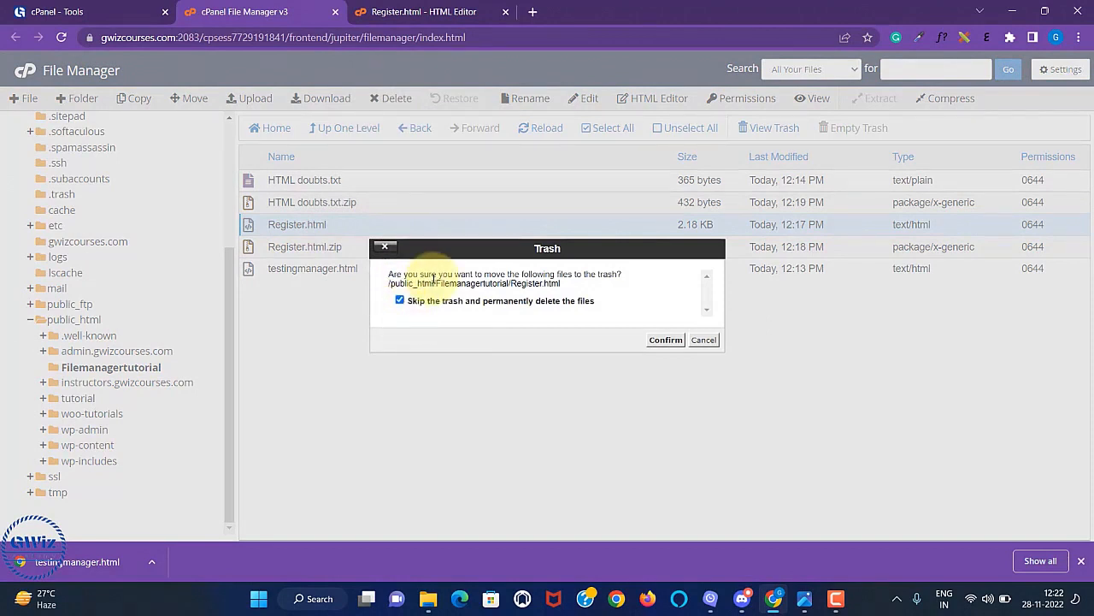
{"action": "left_click", "coordinate": [666, 340]}
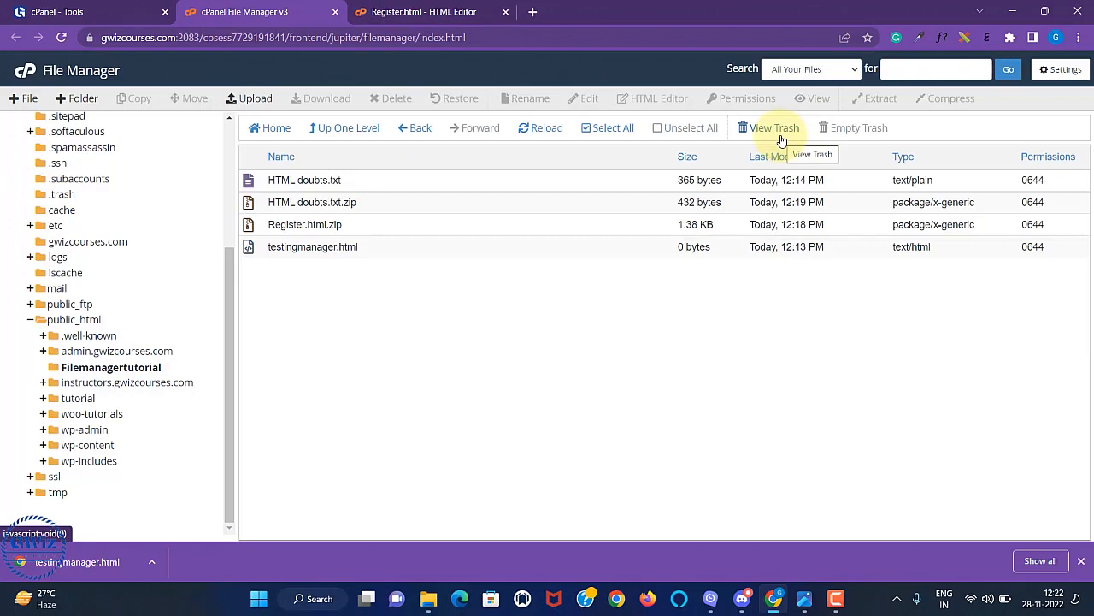
{"action": "left_click", "coordinate": [781, 139]}
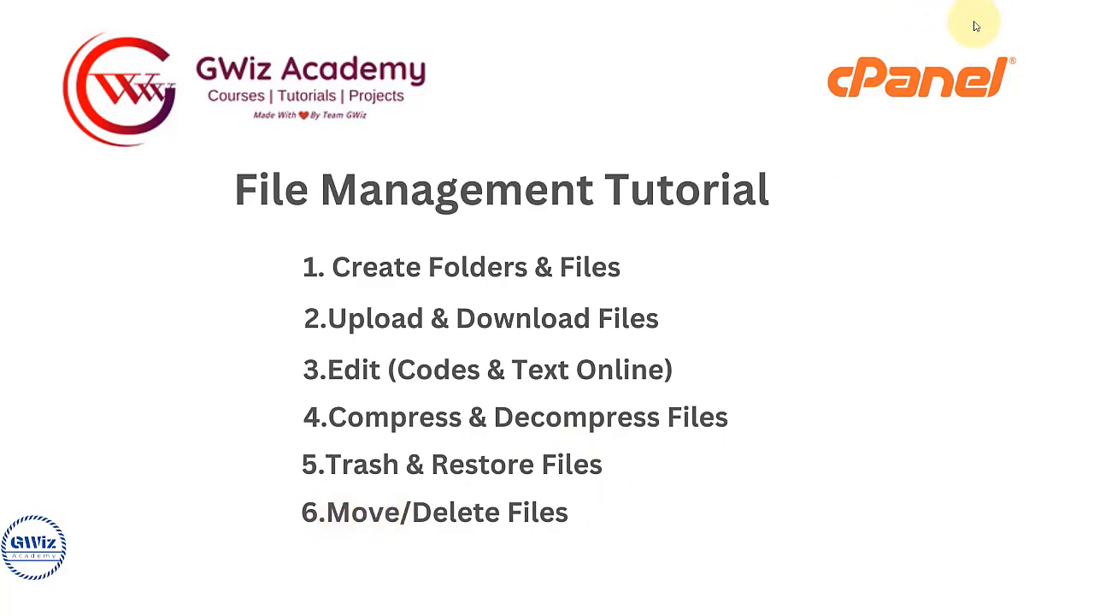
{"action": "left_click", "coordinate": [774, 601]}
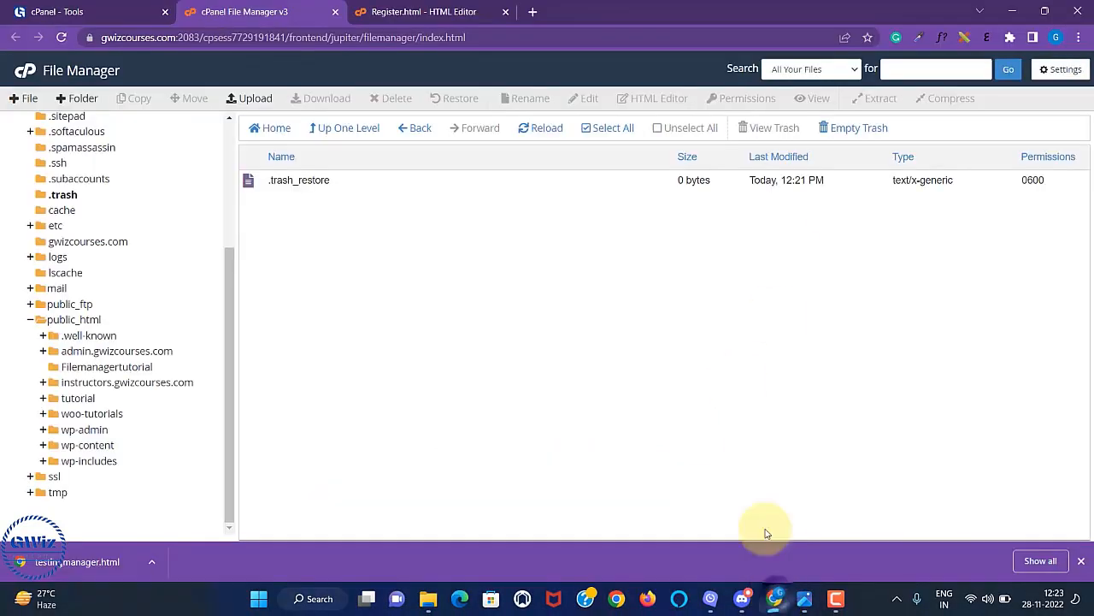
{"action": "left_click", "coordinate": [103, 367]}
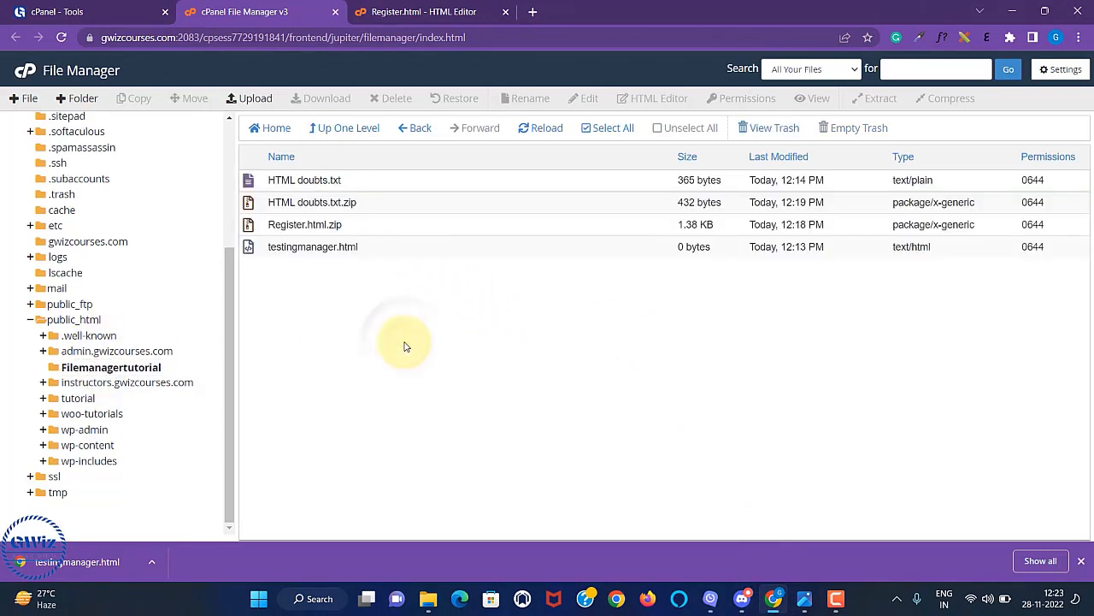
Move testingmanager.html to /public_html/ and open public_html to find it.
{"action": "left_click", "coordinate": [389, 247]}
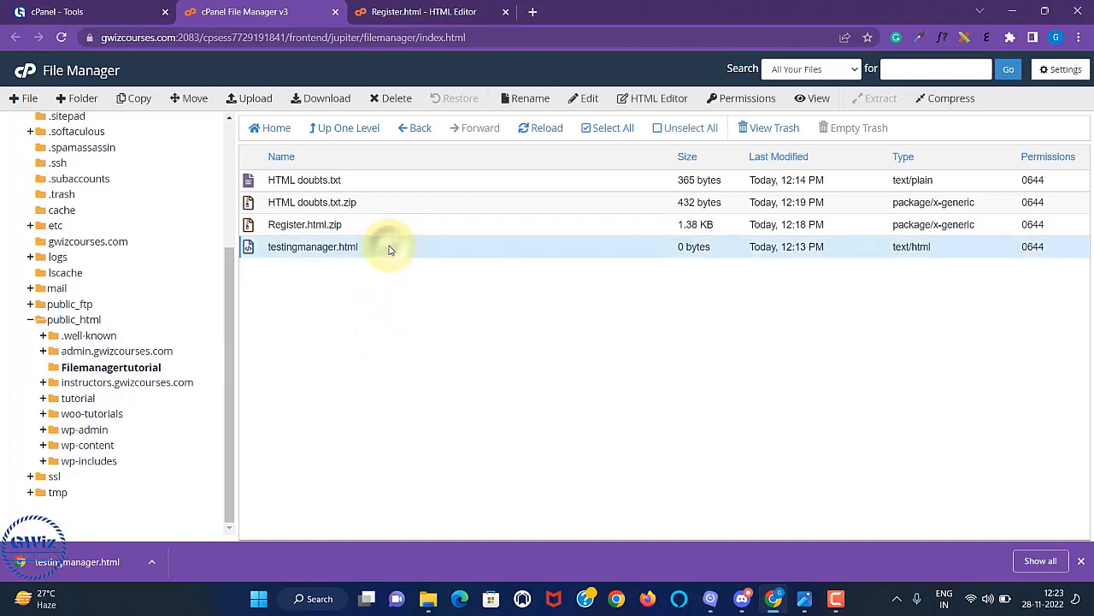
{"action": "right_click", "coordinate": [389, 248]}
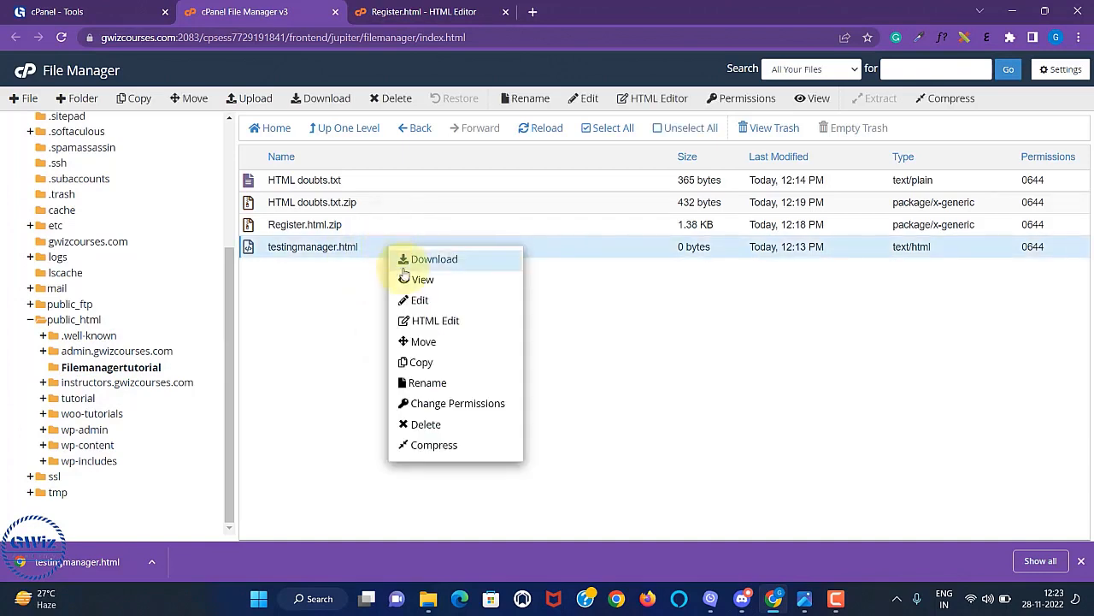
{"action": "left_click", "coordinate": [420, 343]}
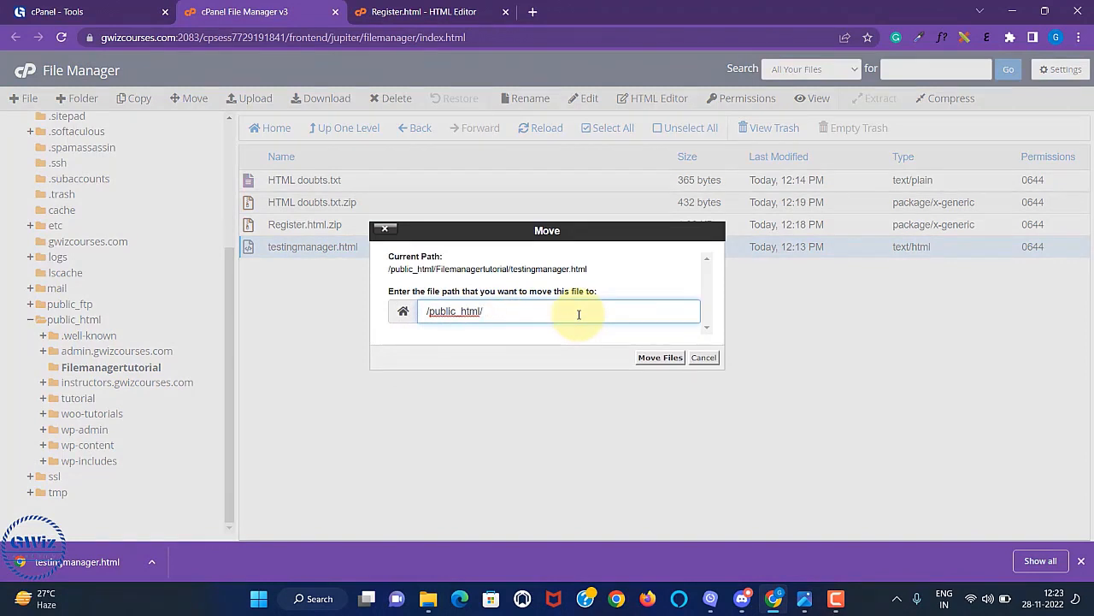
{"action": "type", "text": "/"}
{"action": "left_click", "coordinate": [656, 359]}
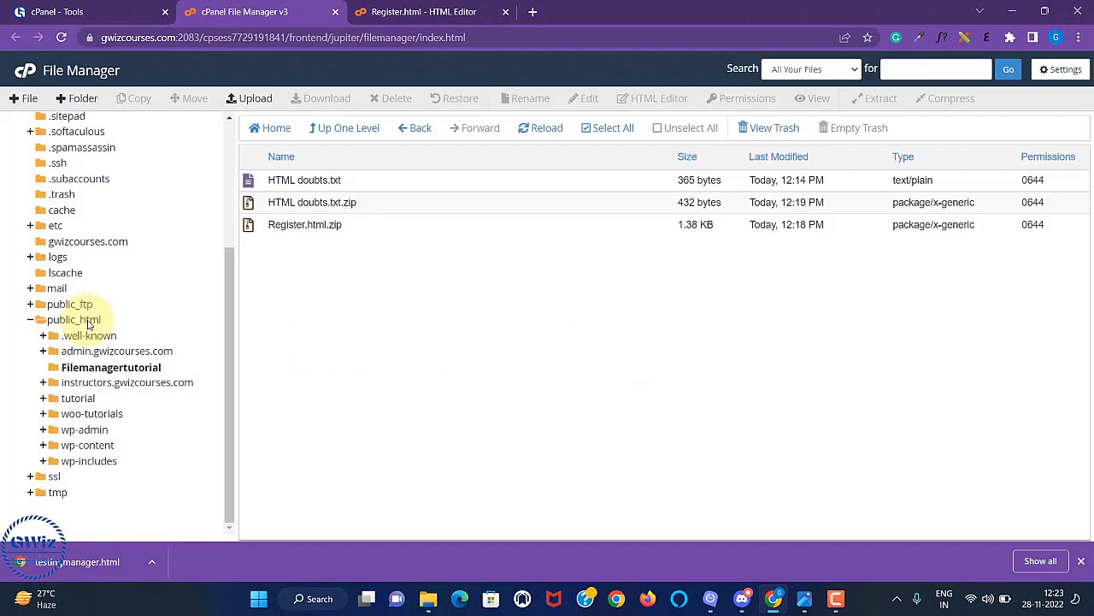
{"action": "left_click", "coordinate": [88, 323]}
{"action": "scroll", "coordinate": [579, 327], "scroll_direction": "down", "scroll_amount": 2}
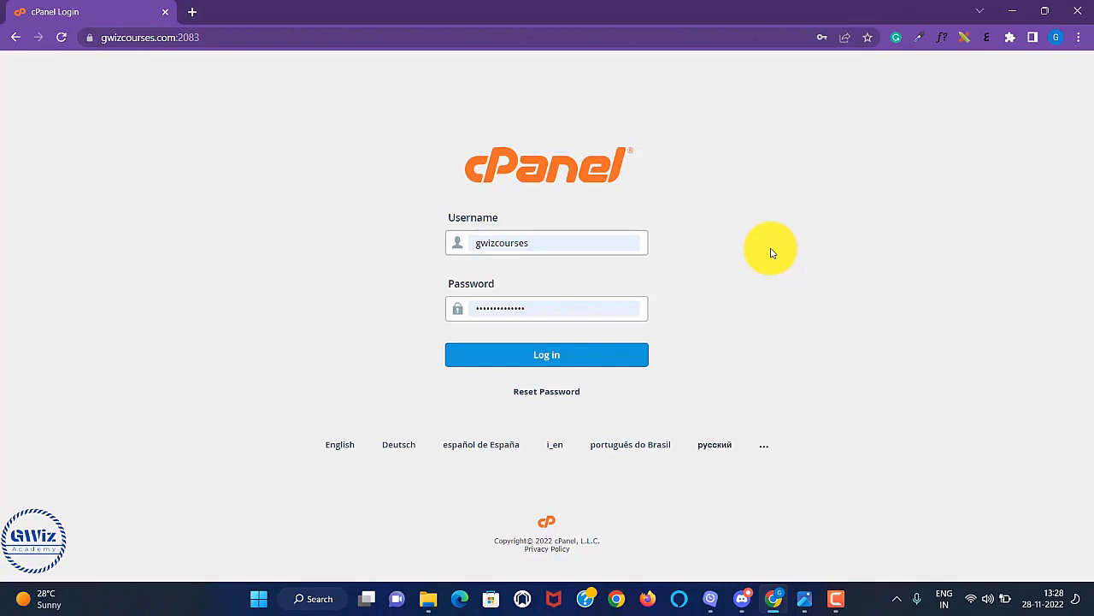
Log in to cPanel and open File Manager at the public_html folder.
{"action": "left_click", "coordinate": [555, 361]}
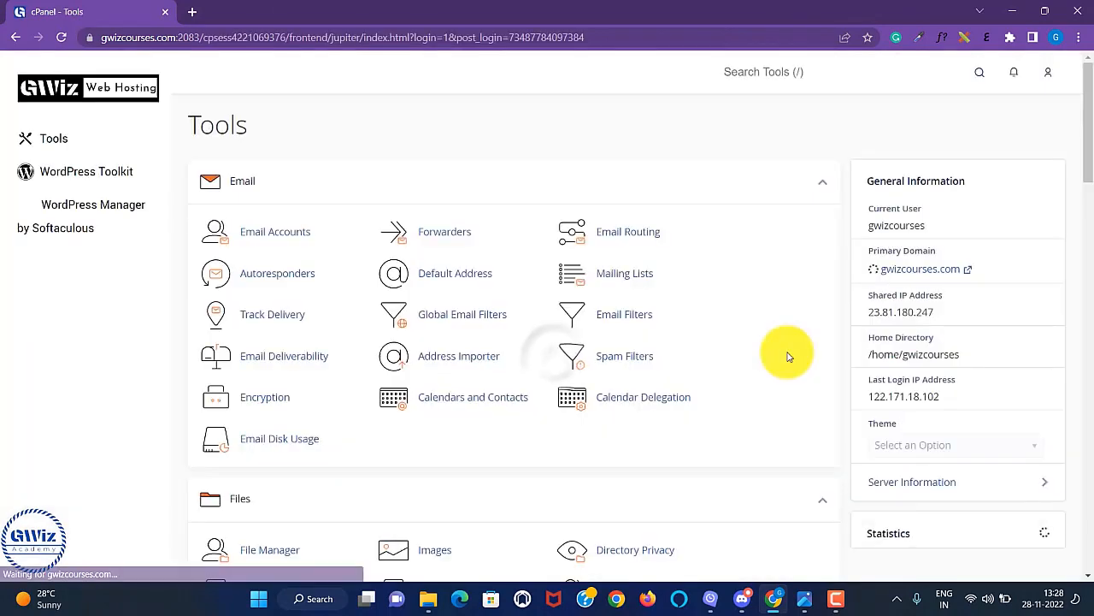
{"action": "scroll", "coordinate": [682, 406], "scroll_direction": "down", "scroll_amount": 2}
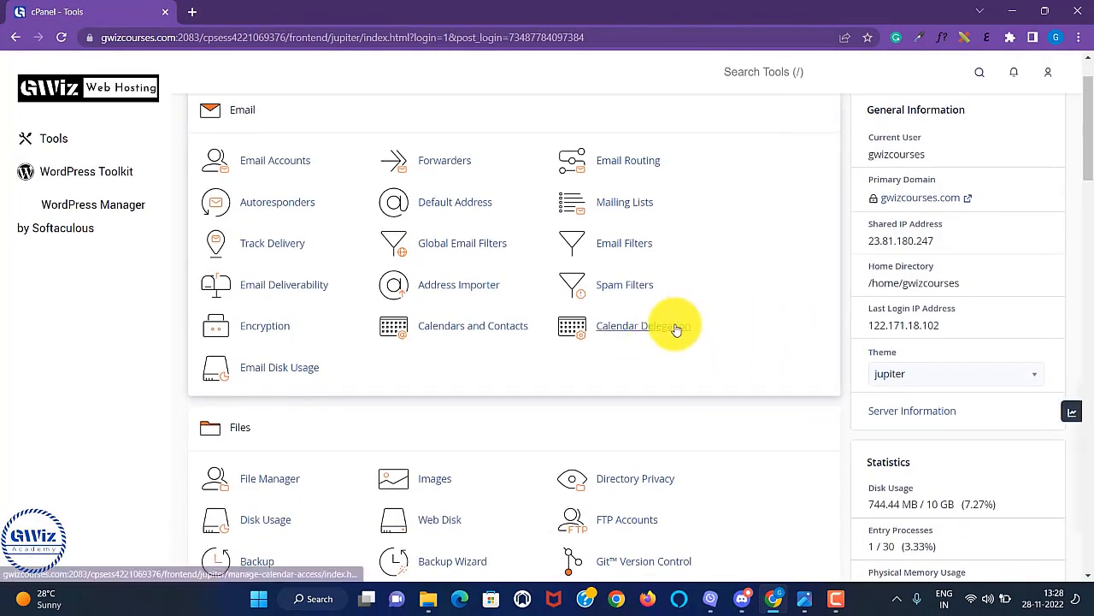
{"action": "scroll", "coordinate": [649, 303], "scroll_direction": "down", "scroll_amount": 2}
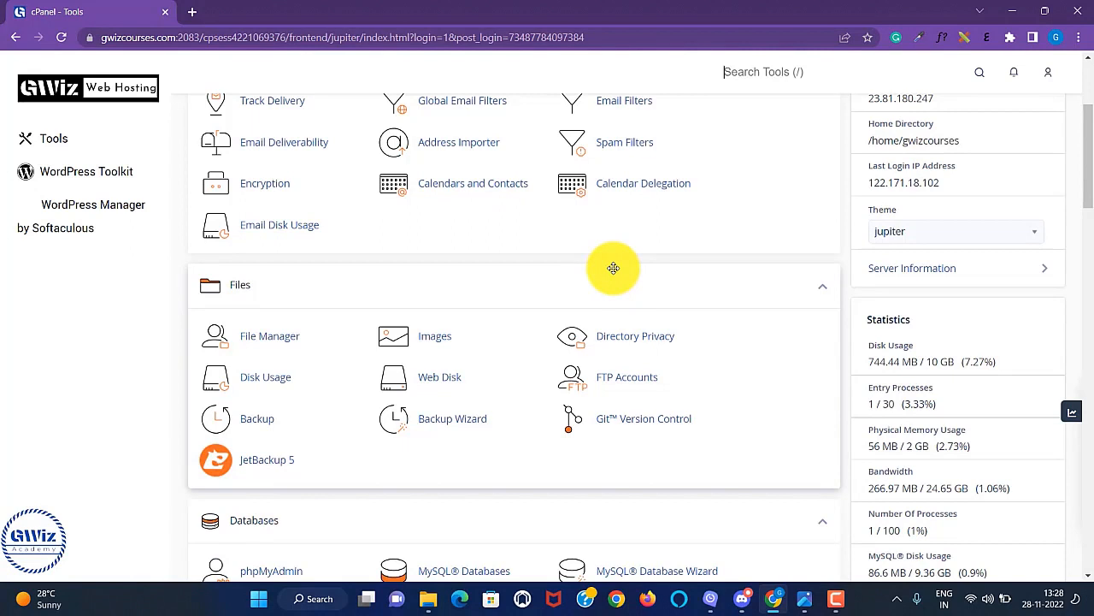
{"action": "left_click", "coordinate": [279, 344]}
{"action": "left_click", "coordinate": [86, 502]}
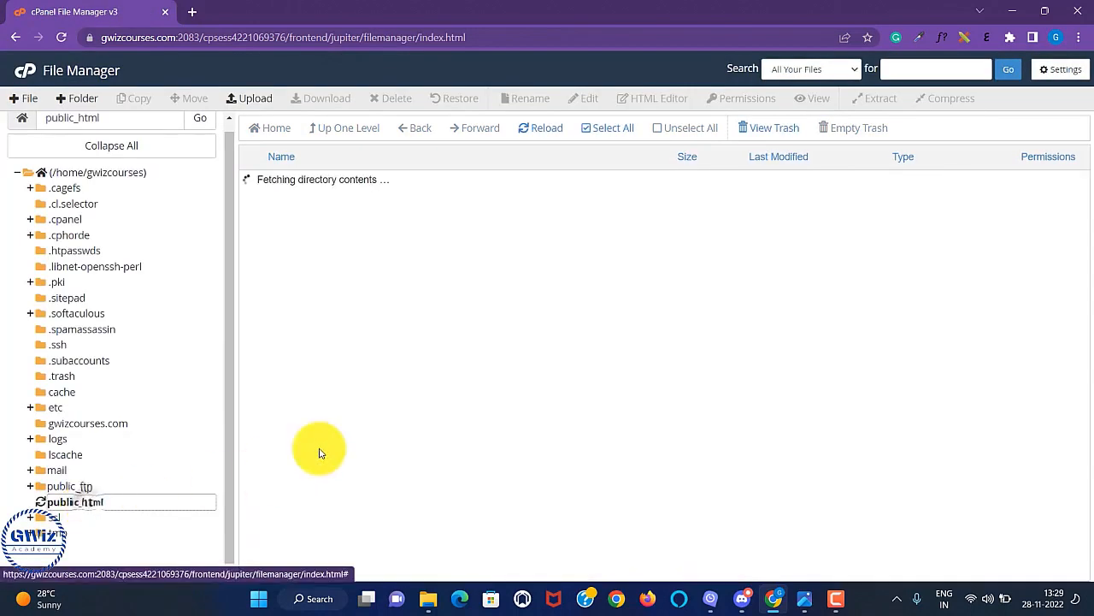
Enable Show Hidden Files (dotfiles) in File Manager Settings so .htaccess is listed.
{"action": "scroll", "coordinate": [501, 342], "scroll_direction": "down", "scroll_amount": 1}
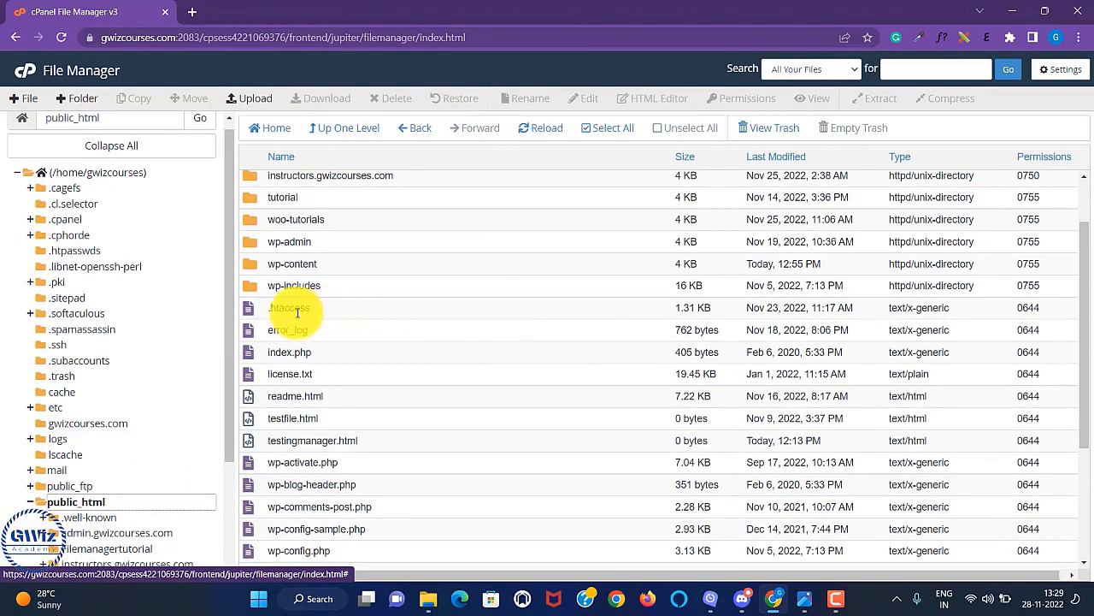
{"action": "left_click", "coordinate": [350, 312]}
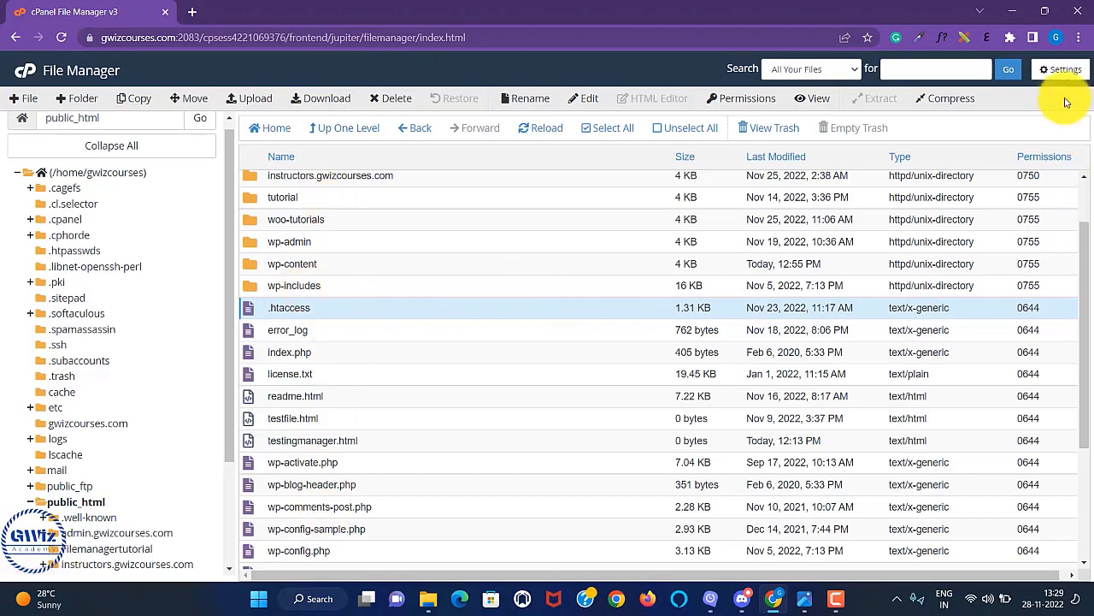
{"action": "left_click", "coordinate": [1062, 72]}
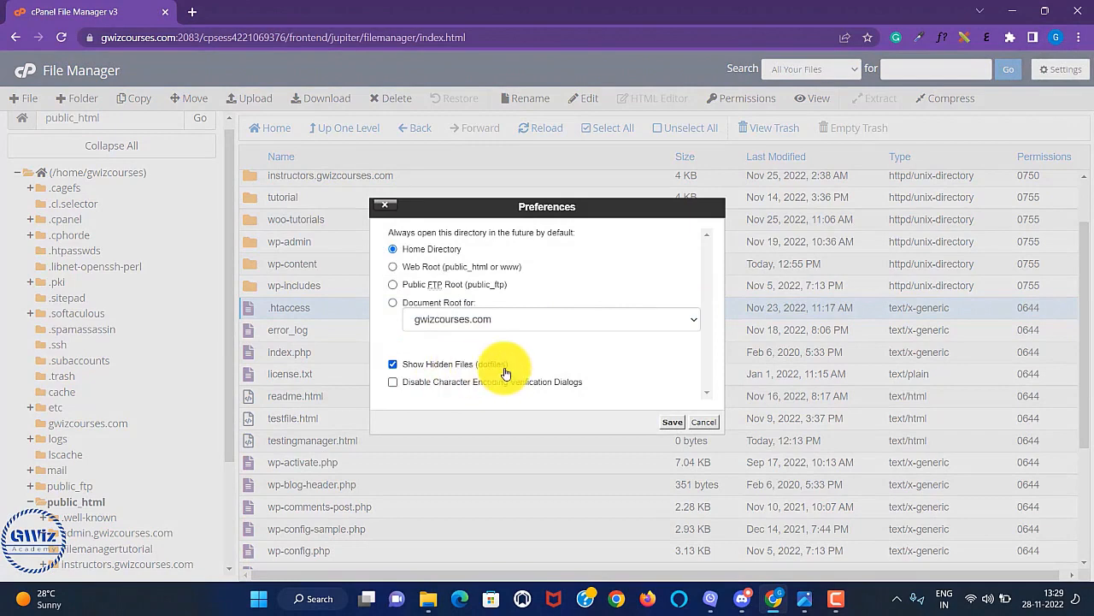
{"action": "left_click", "coordinate": [666, 423]}
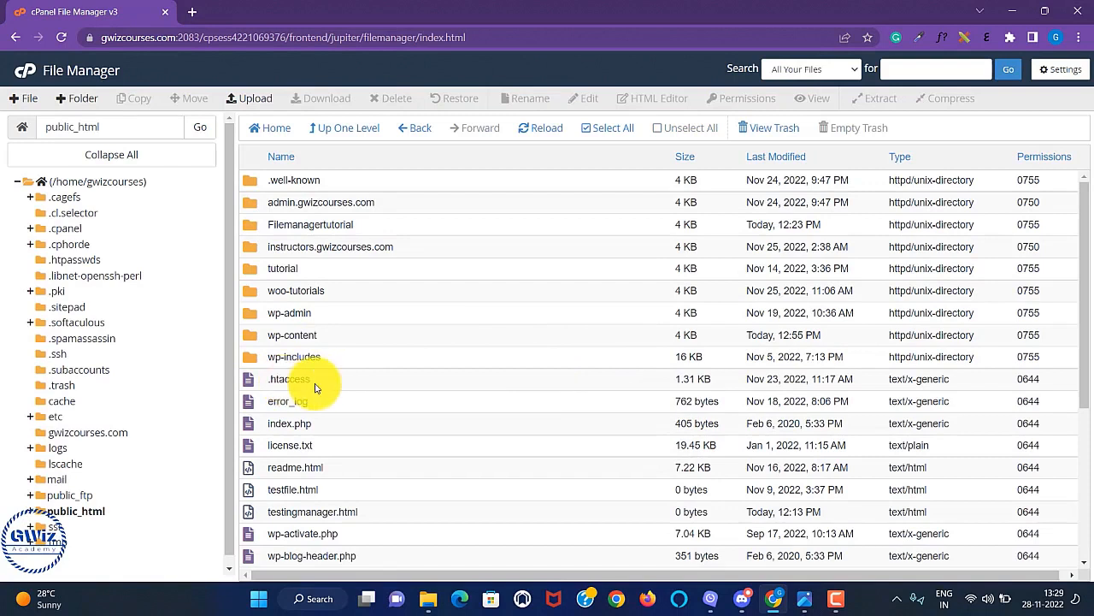
Download .htaccess from public_html to the Desktop, then return to Tools.
{"action": "left_click", "coordinate": [330, 383]}
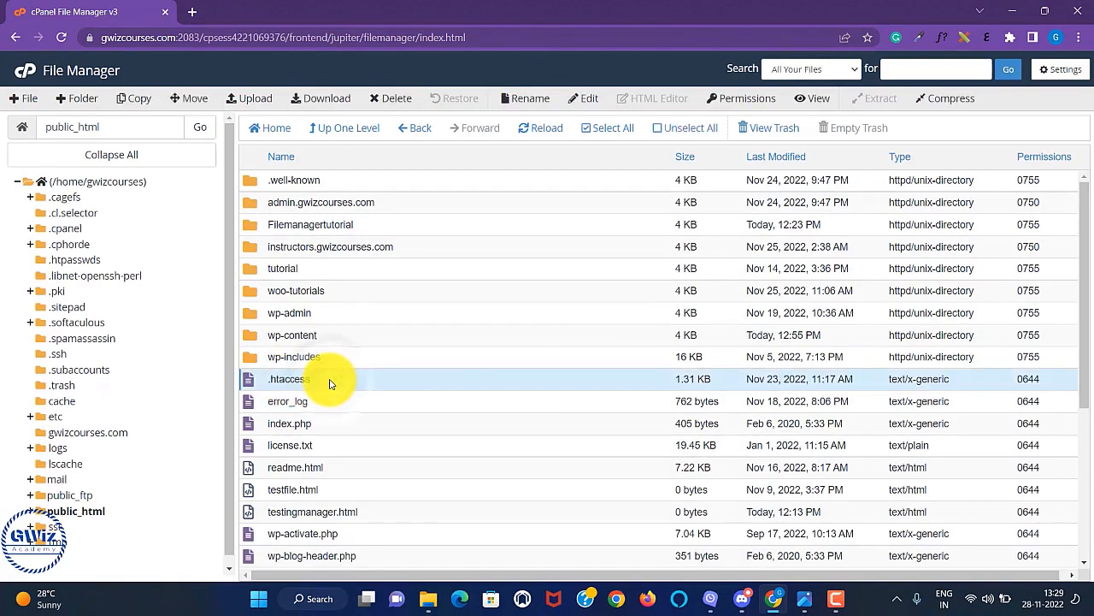
{"action": "left_click", "coordinate": [295, 99]}
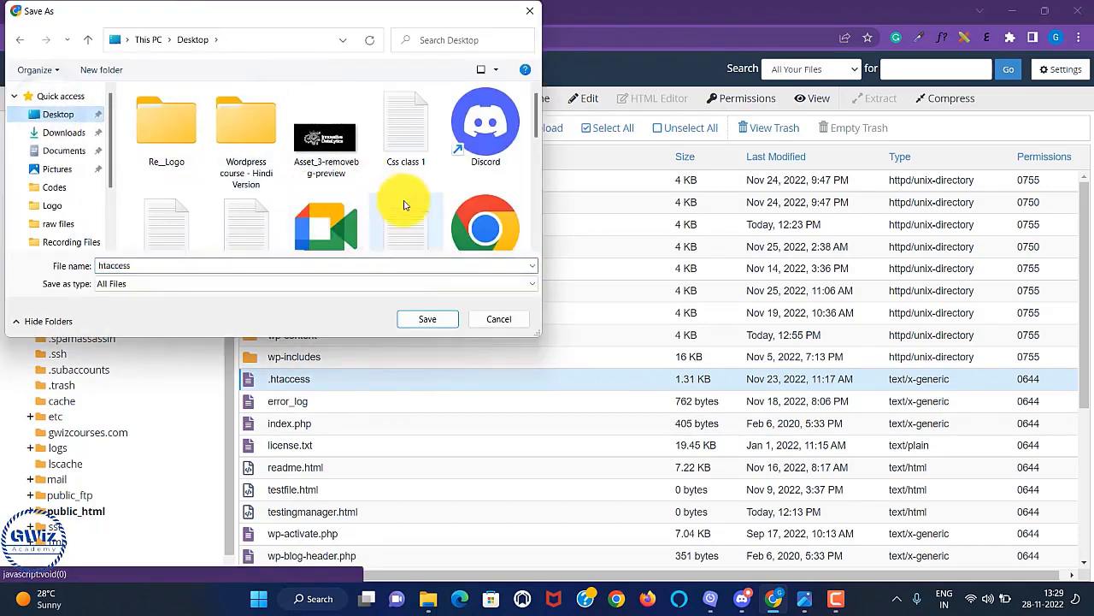
{"action": "left_click", "coordinate": [433, 320]}
{"action": "left_click", "coordinate": [428, 318]}
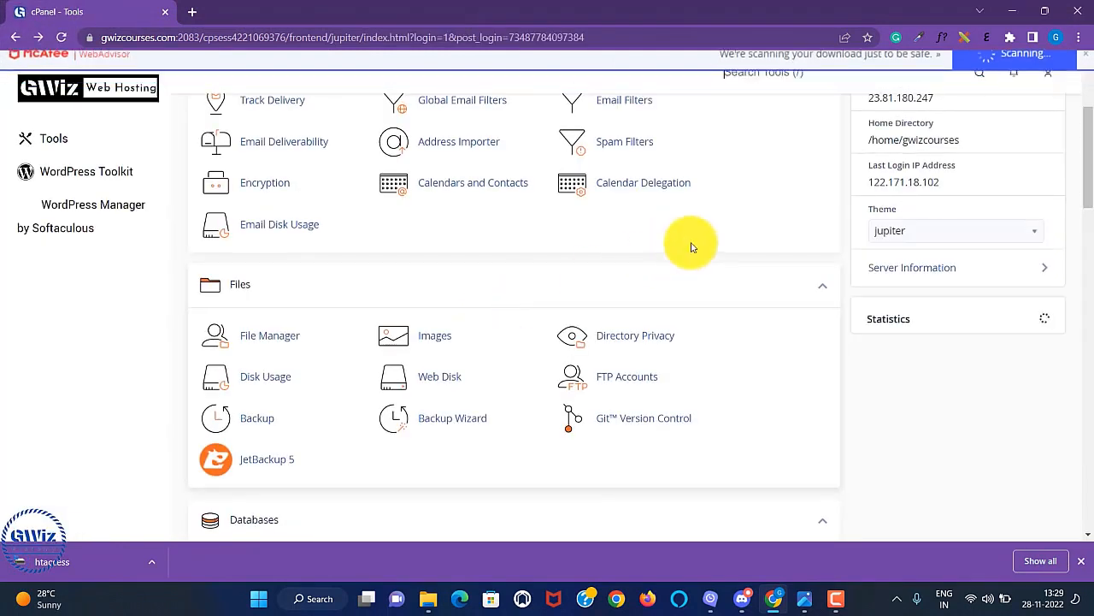
{"action": "scroll", "coordinate": [752, 334], "scroll_direction": "down", "scroll_amount": 5}
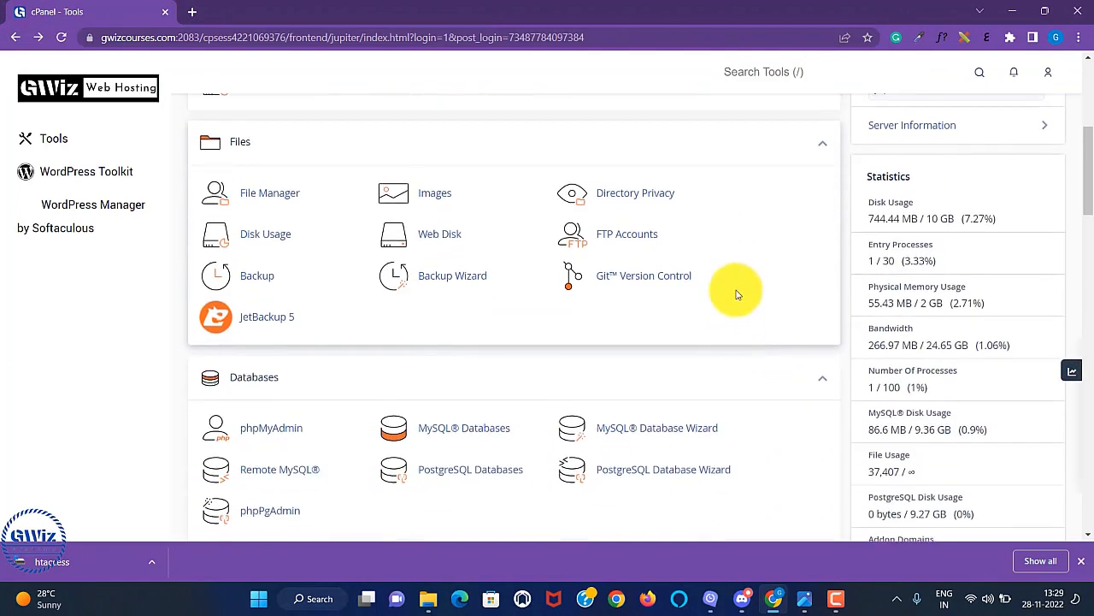
{"action": "scroll", "coordinate": [737, 294], "scroll_direction": "up", "scroll_amount": 5}
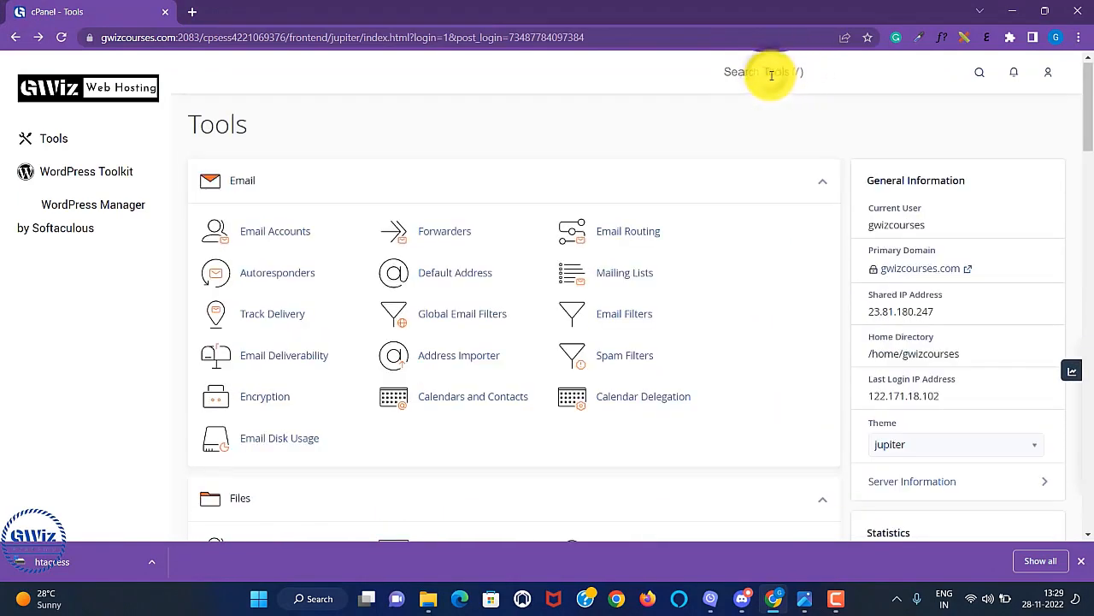
Find the PHP version selector via 'php' search and set the version to 7.3.
{"action": "type", "text": "php"}
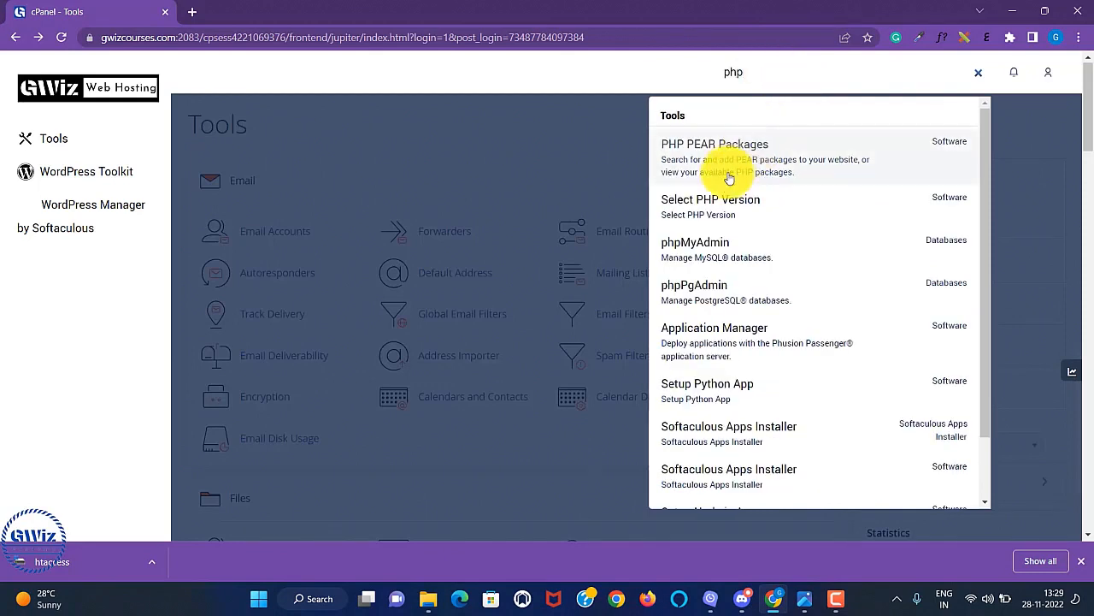
{"action": "left_click", "coordinate": [759, 213]}
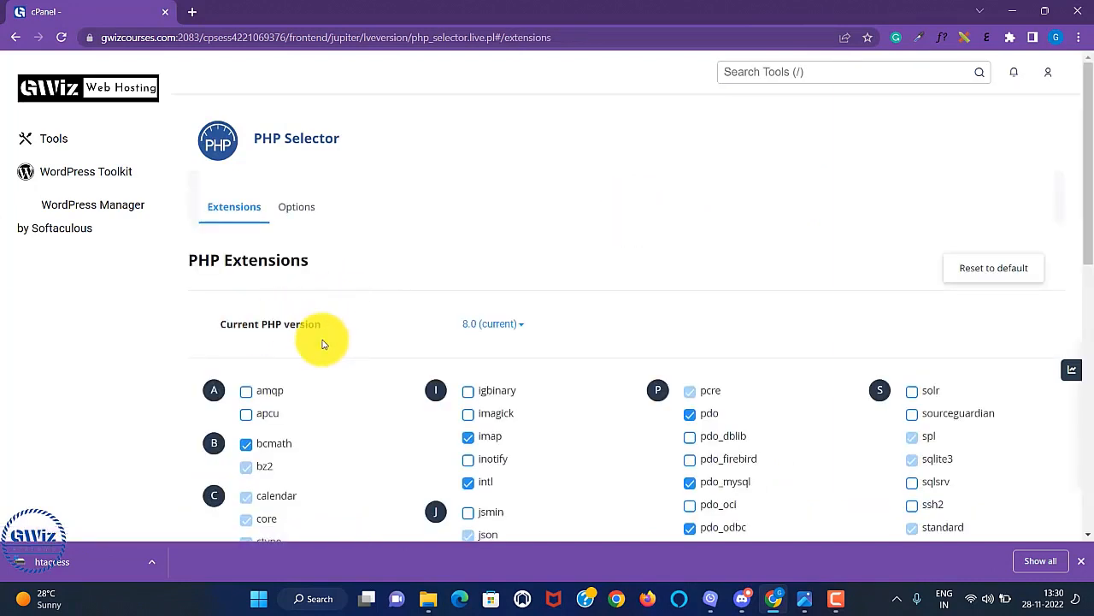
{"action": "left_click", "coordinate": [521, 324]}
{"action": "scroll", "coordinate": [556, 312], "scroll_direction": "down", "scroll_amount": 3}
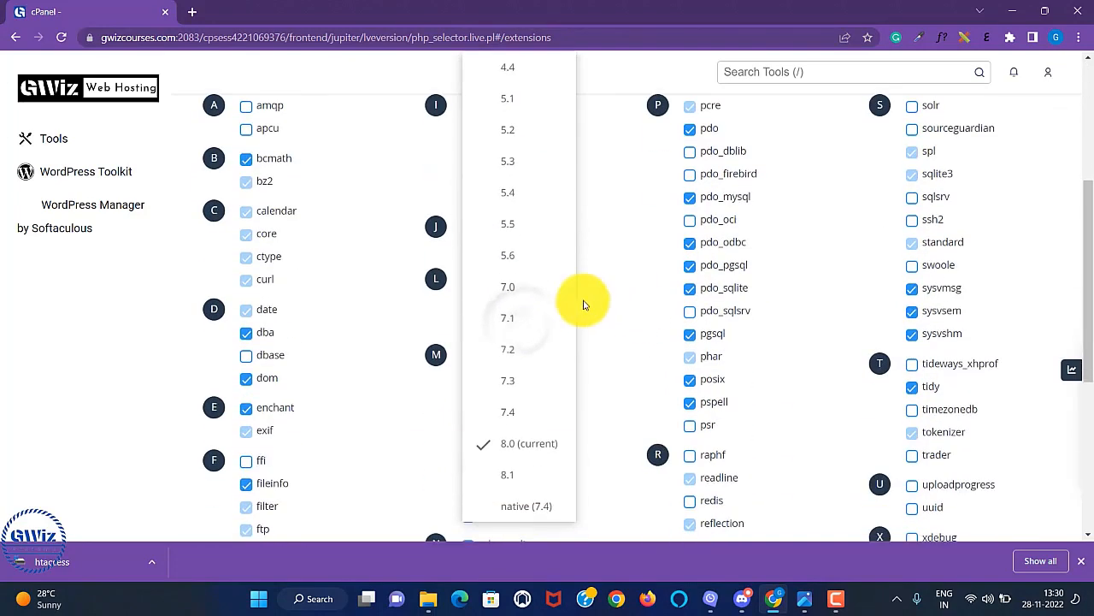
{"action": "left_click", "coordinate": [509, 384]}
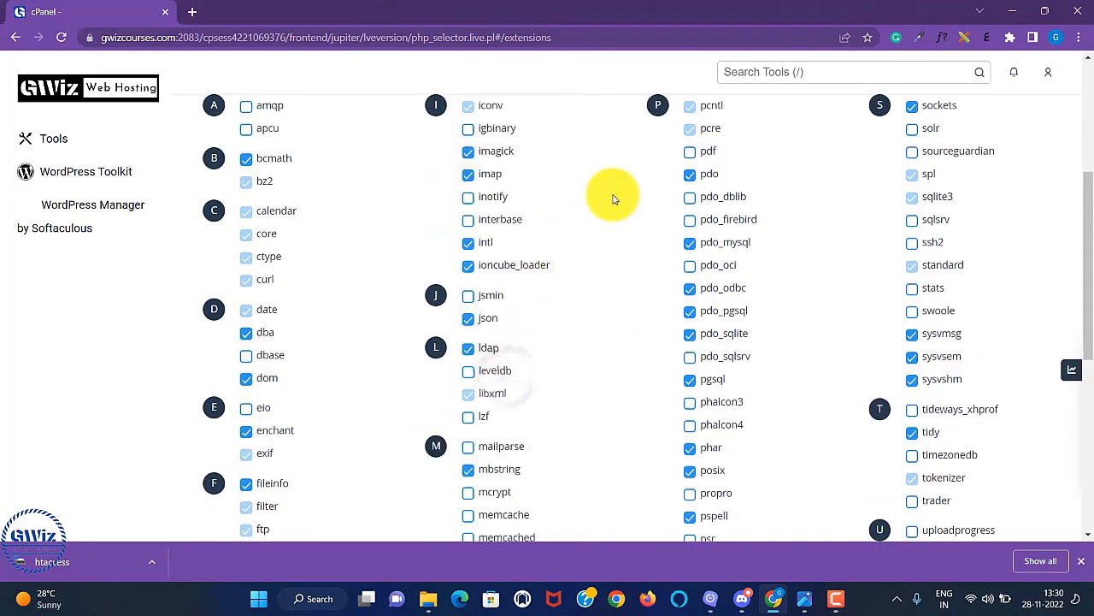
{"action": "scroll", "coordinate": [613, 252], "scroll_direction": "up", "scroll_amount": 3}
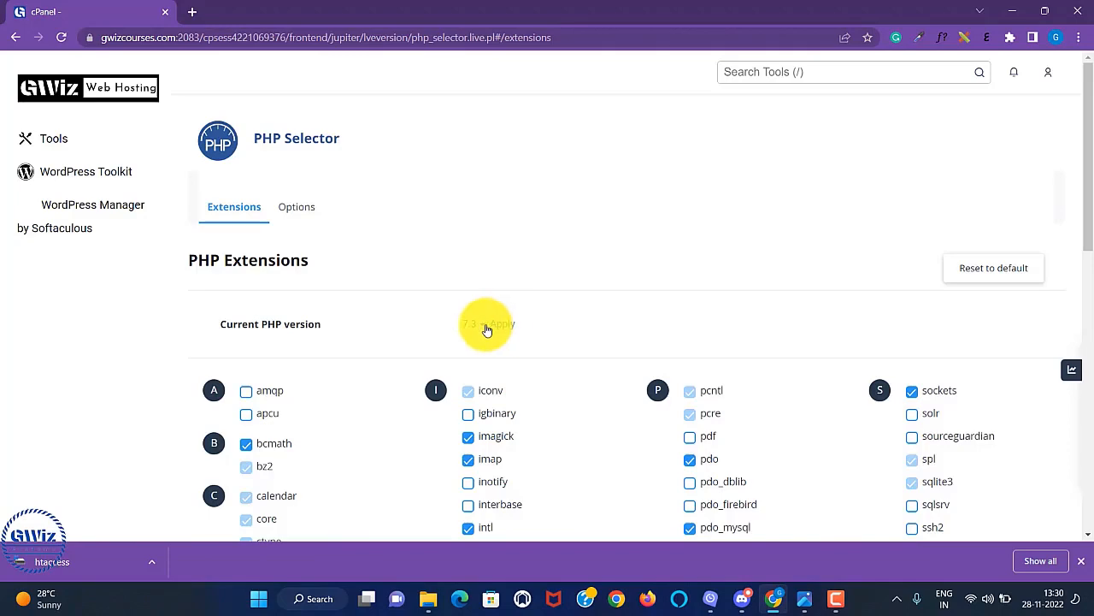
{"action": "left_click", "coordinate": [479, 324]}
{"action": "scroll", "coordinate": [471, 377], "scroll_direction": "down", "scroll_amount": 4}
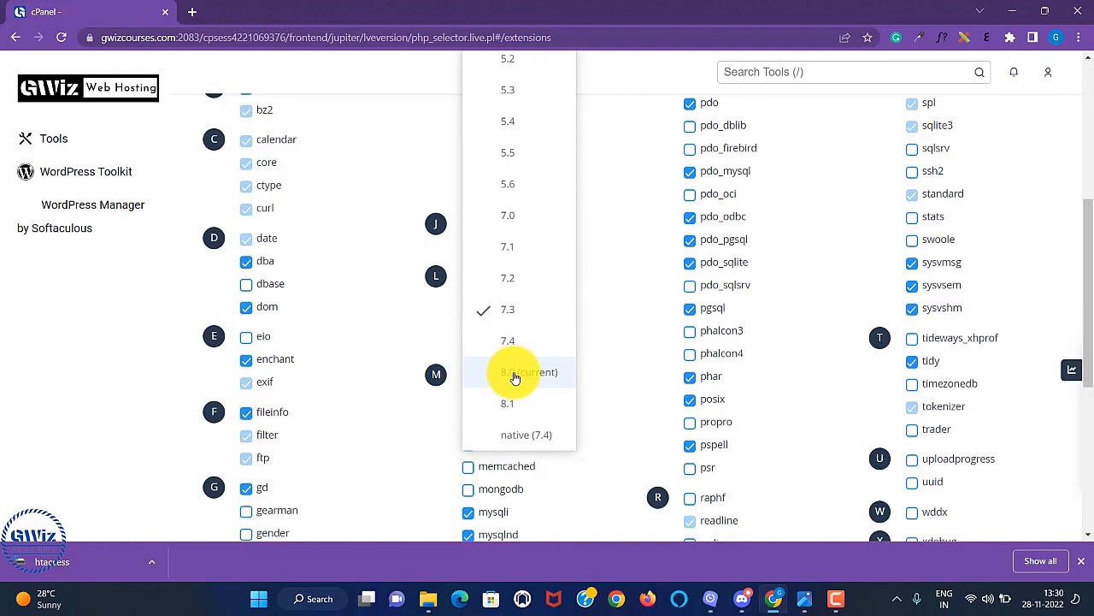
{"action": "left_click", "coordinate": [506, 314]}
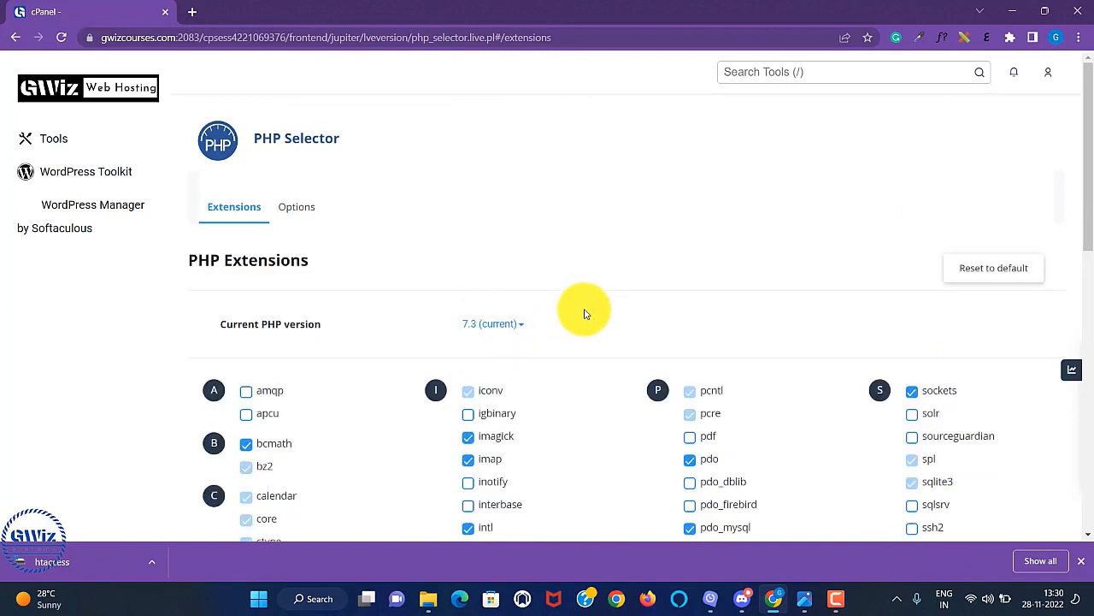
Switch the current PHP version to 8.1 and apply it.
{"action": "left_click", "coordinate": [508, 326]}
{"action": "scroll", "coordinate": [513, 385], "scroll_direction": "down", "scroll_amount": 4}
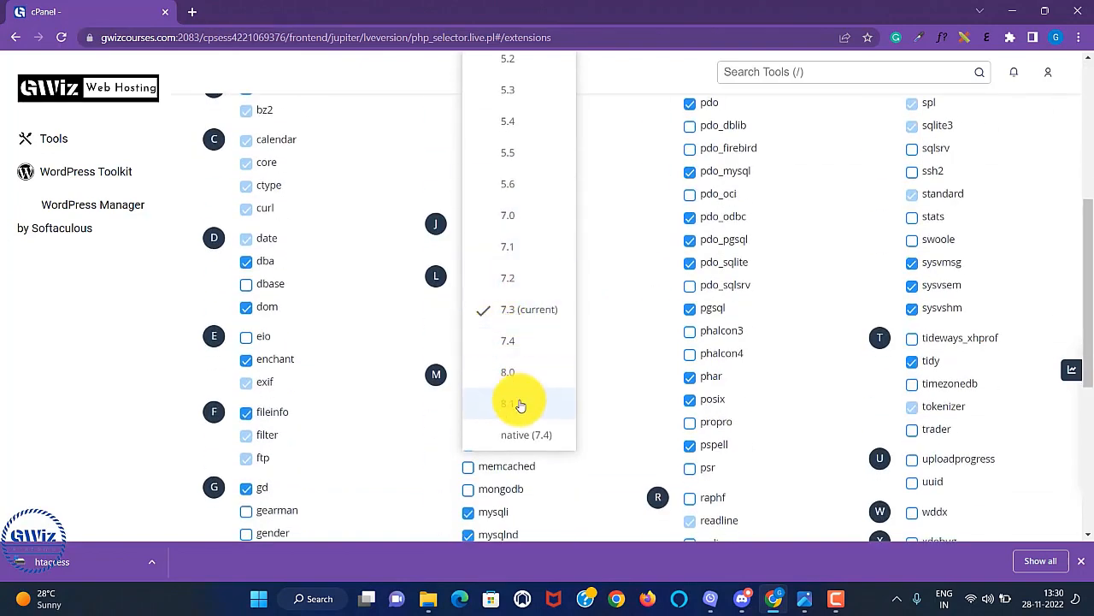
{"action": "left_click", "coordinate": [511, 404]}
{"action": "scroll", "coordinate": [625, 206], "scroll_direction": "up", "scroll_amount": 2}
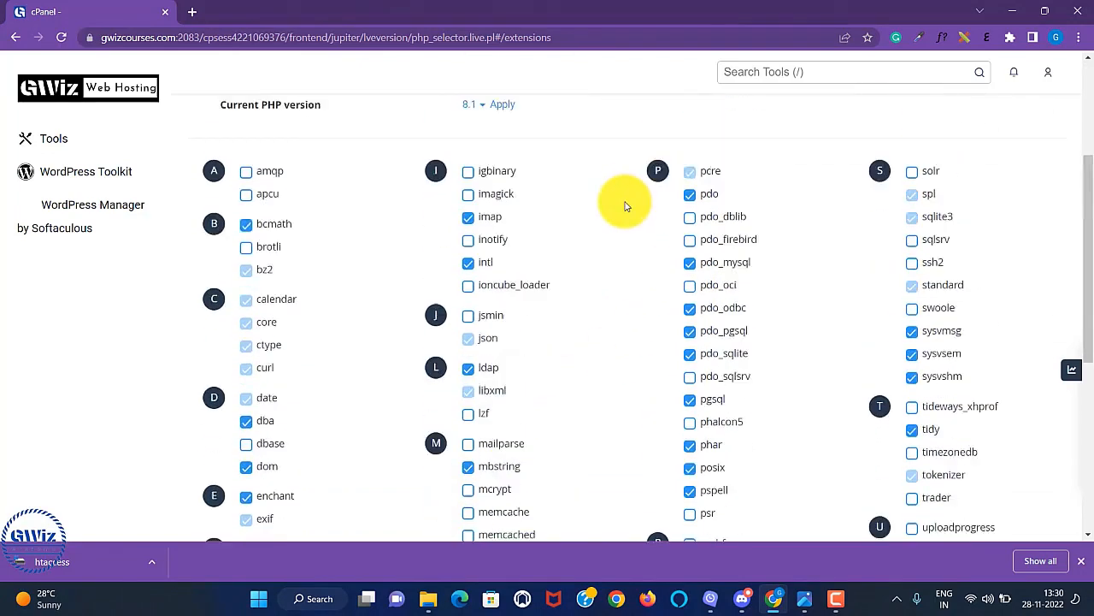
{"action": "scroll", "coordinate": [625, 206], "scroll_direction": "up", "scroll_amount": 3}
{"action": "left_click", "coordinate": [502, 324]}
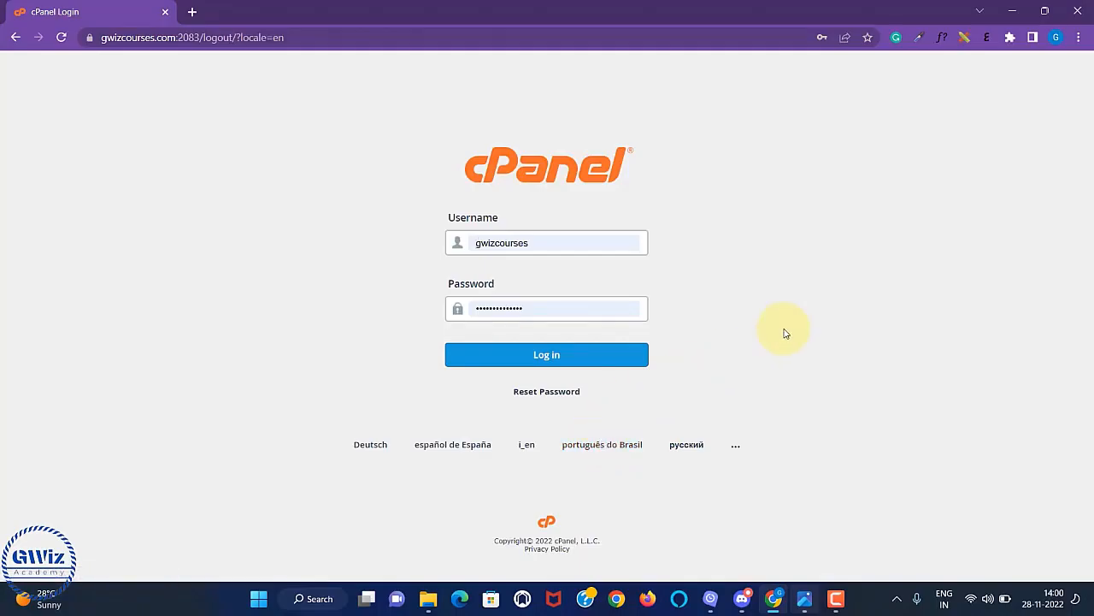
Sign back into cPanel and go to the Email Accounts page.
{"action": "left_click", "coordinate": [554, 356]}
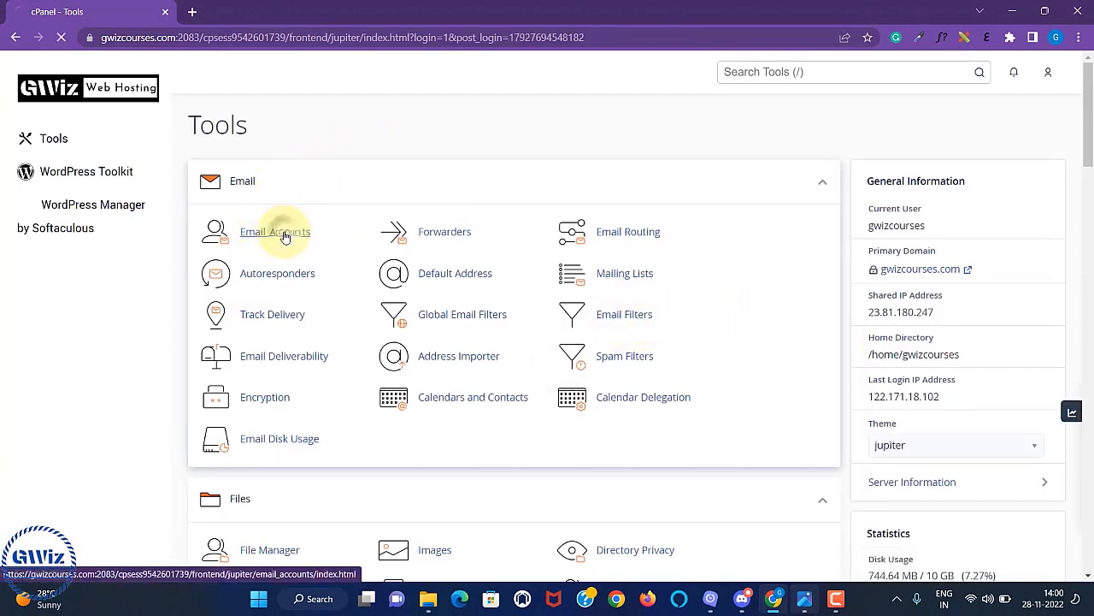
{"action": "left_click", "coordinate": [286, 235]}
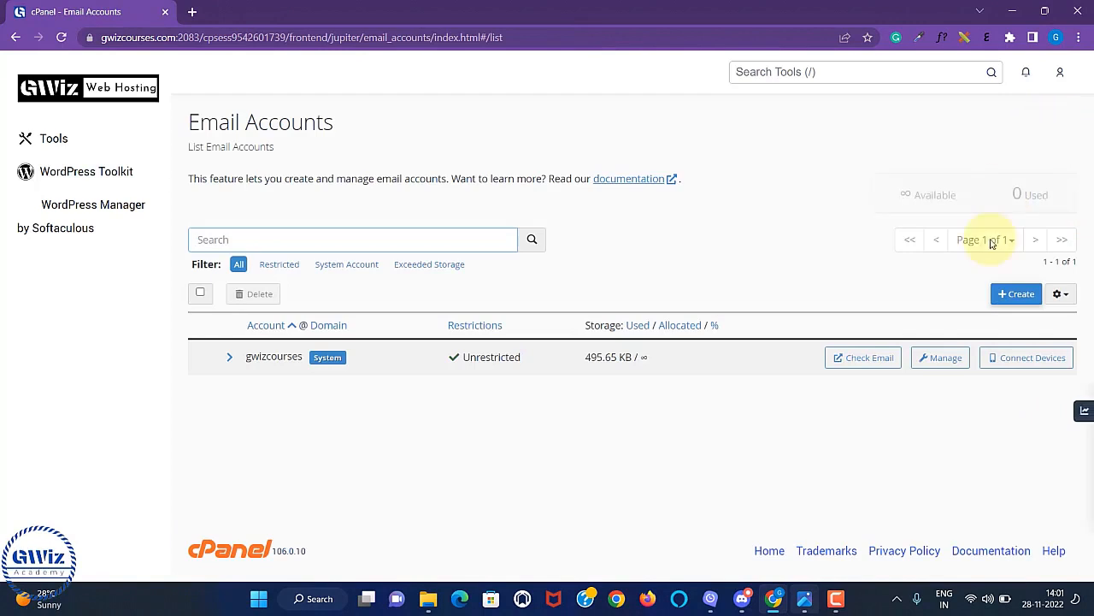
{"action": "left_click", "coordinate": [1014, 294]}
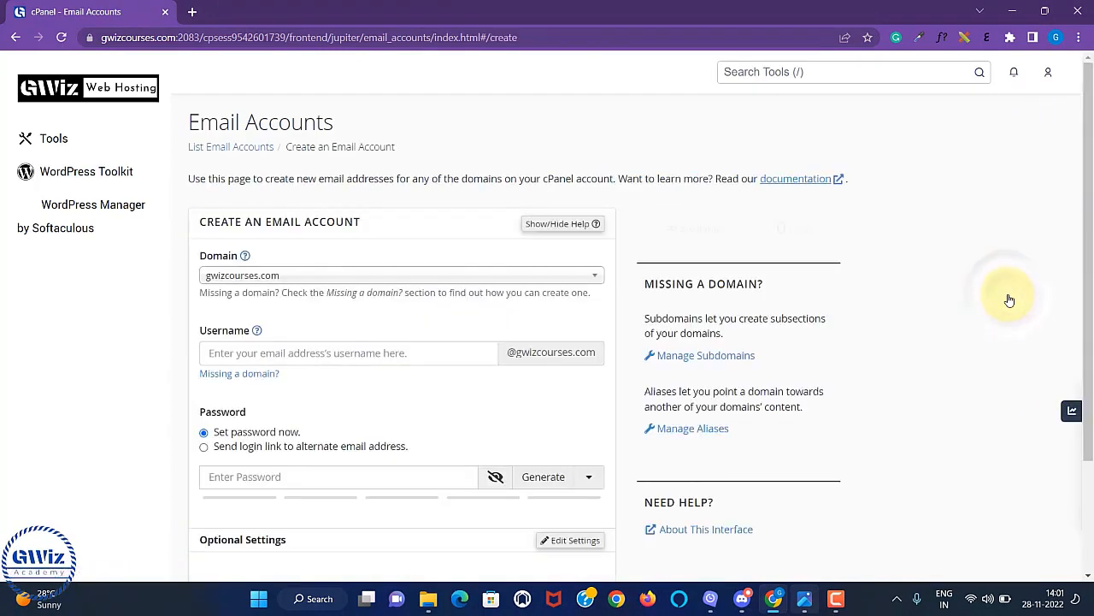
{"action": "left_click", "coordinate": [313, 358]}
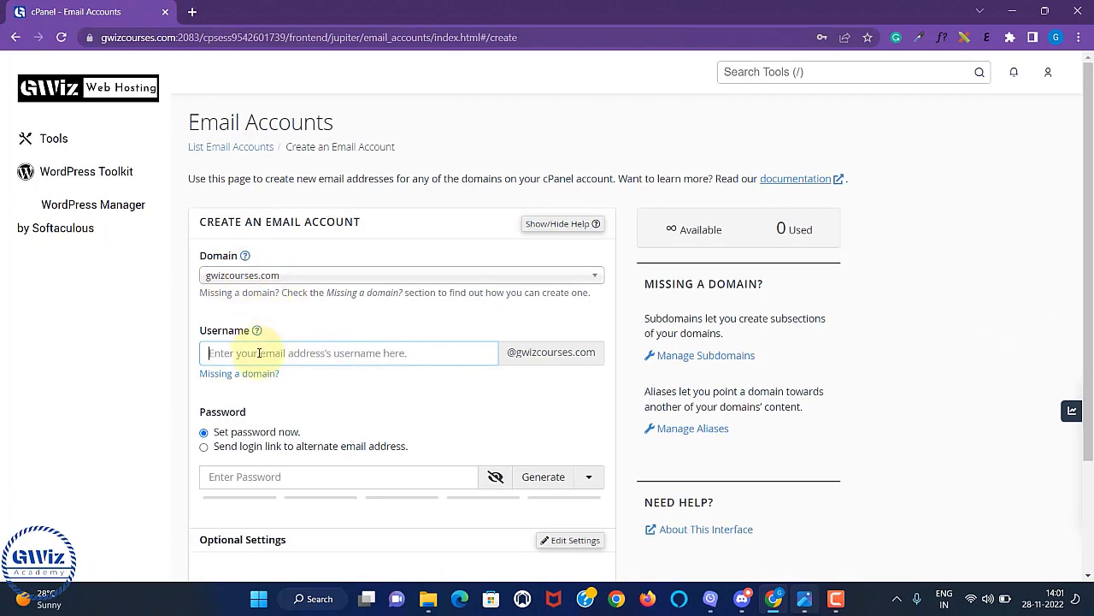
{"action": "left_click", "coordinate": [513, 277]}
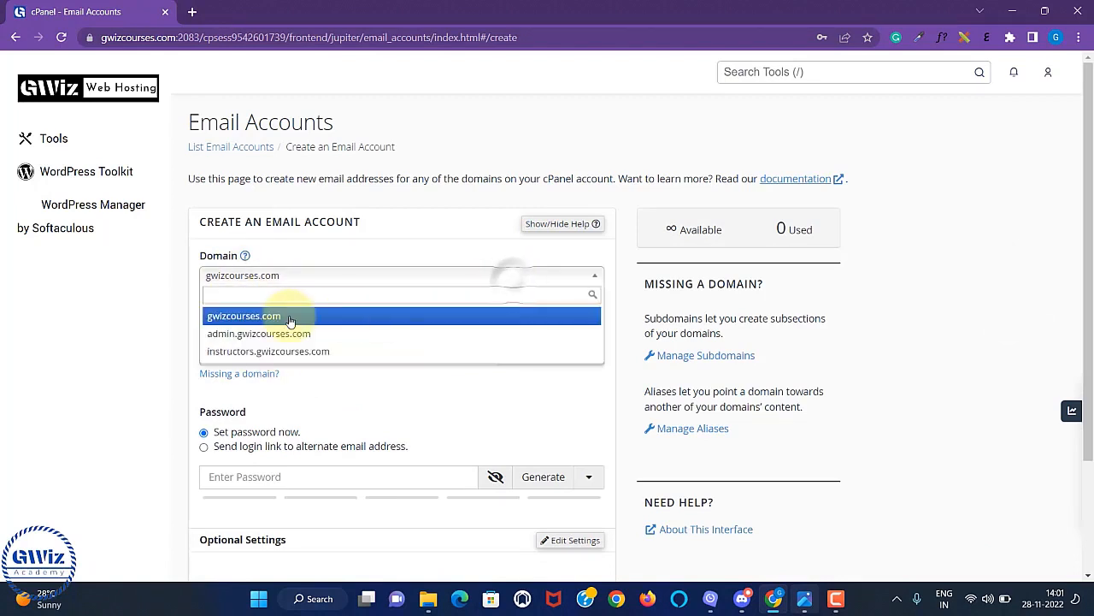
{"action": "left_click", "coordinate": [151, 330]}
{"action": "left_click", "coordinate": [276, 275]}
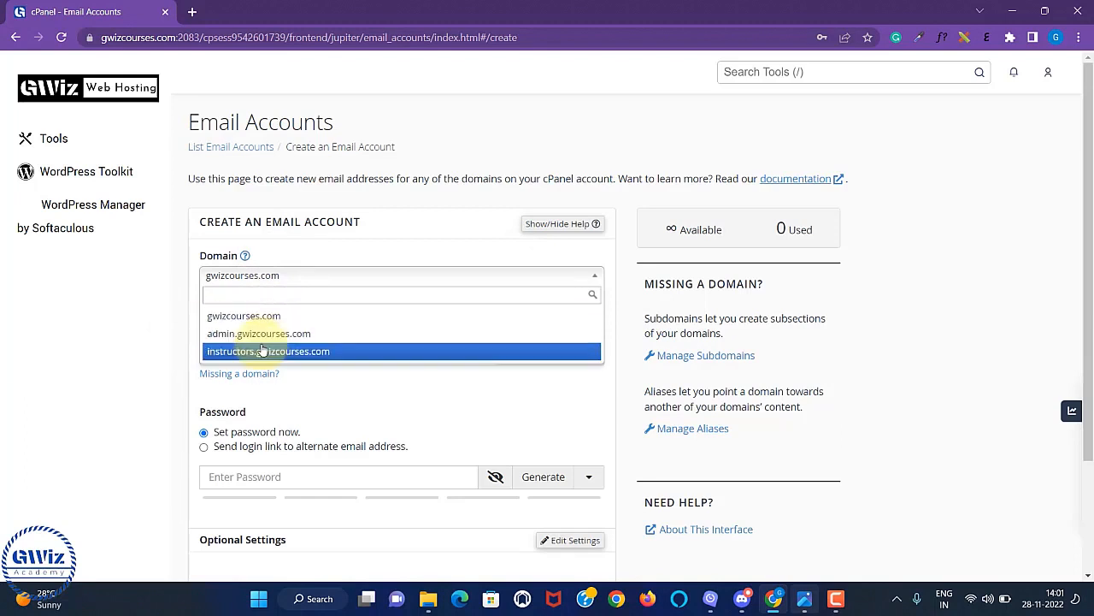
{"action": "left_click", "coordinate": [193, 308]}
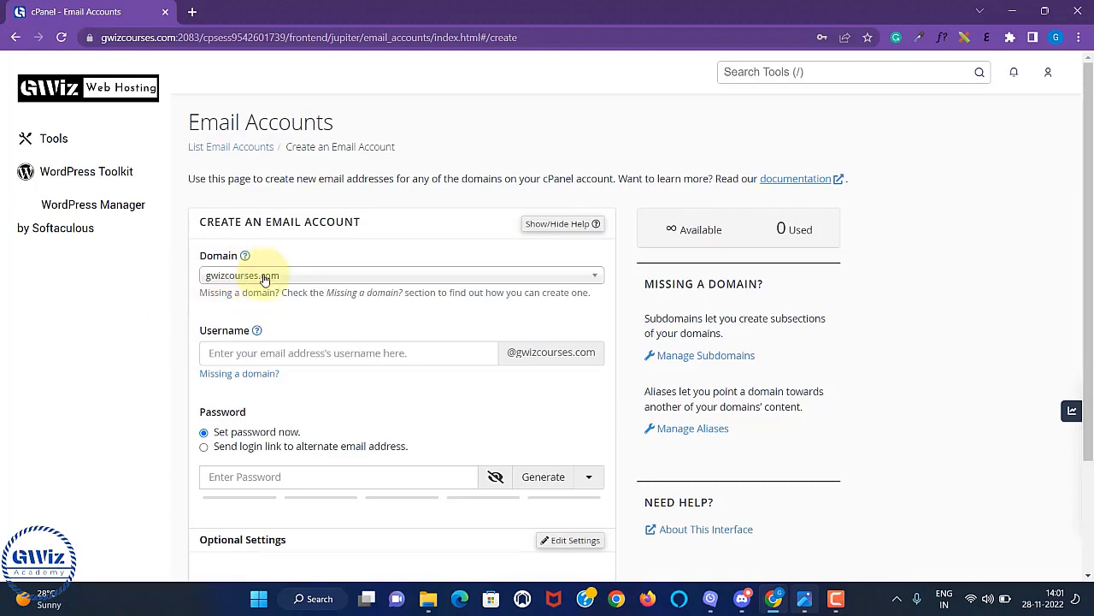
{"action": "left_click", "coordinate": [282, 350]}
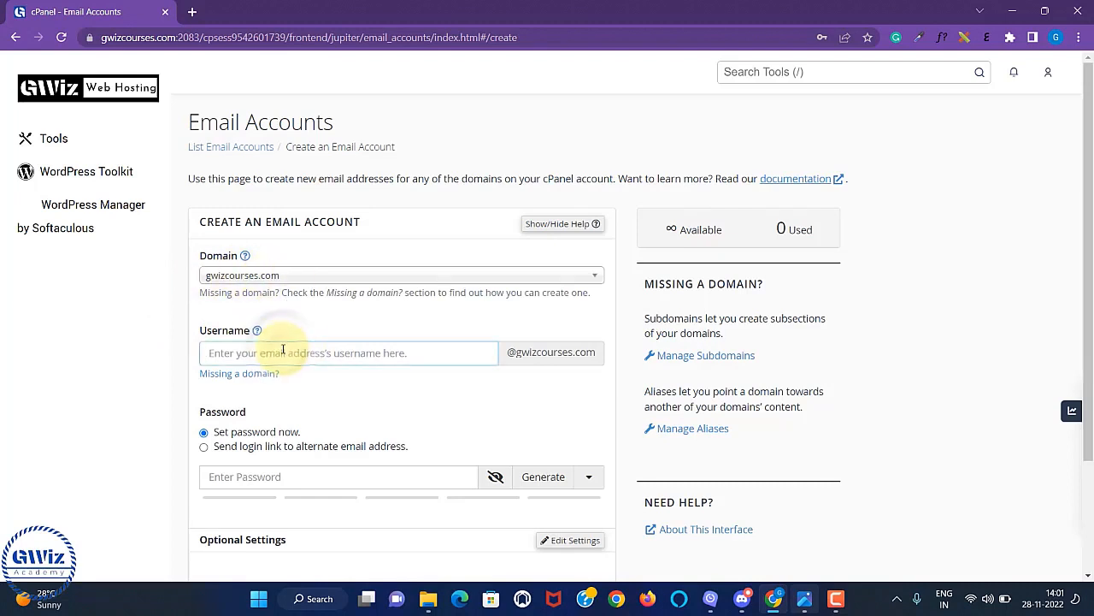
{"action": "type", "text": "admin@"}
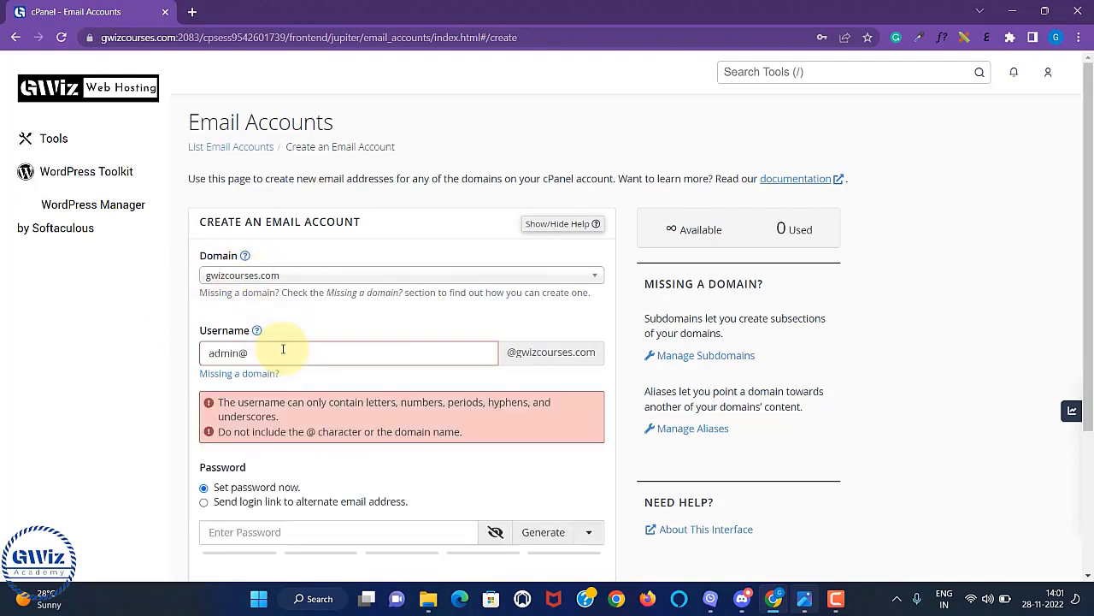
{"action": "key", "text": "BackSpace"}
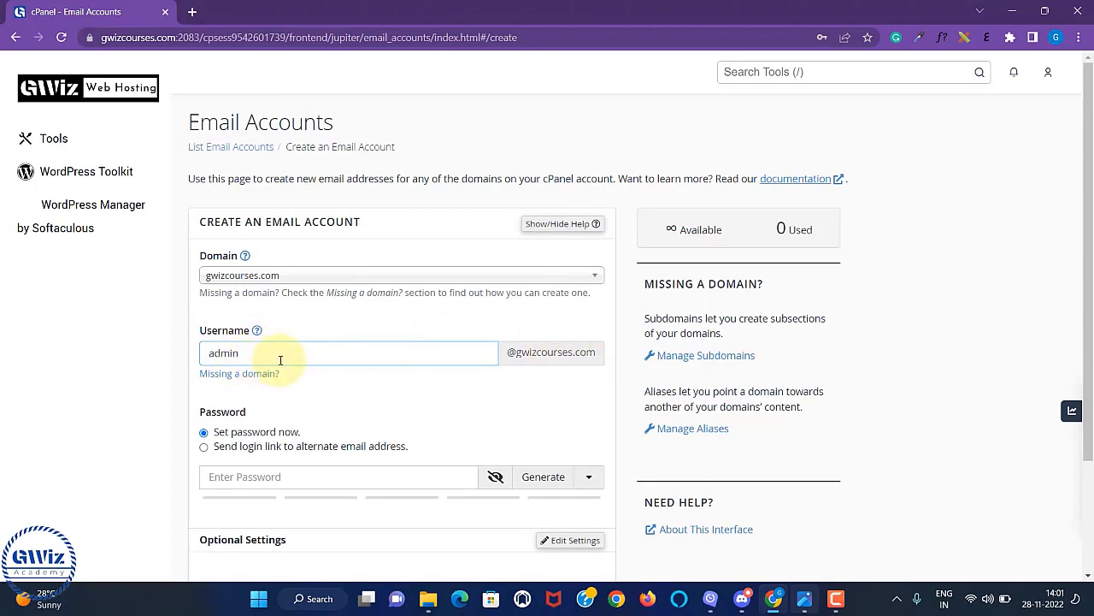
Fill in a strong password and create the admin mailbox.
{"action": "scroll", "coordinate": [434, 404], "scroll_direction": "down", "scroll_amount": 2}
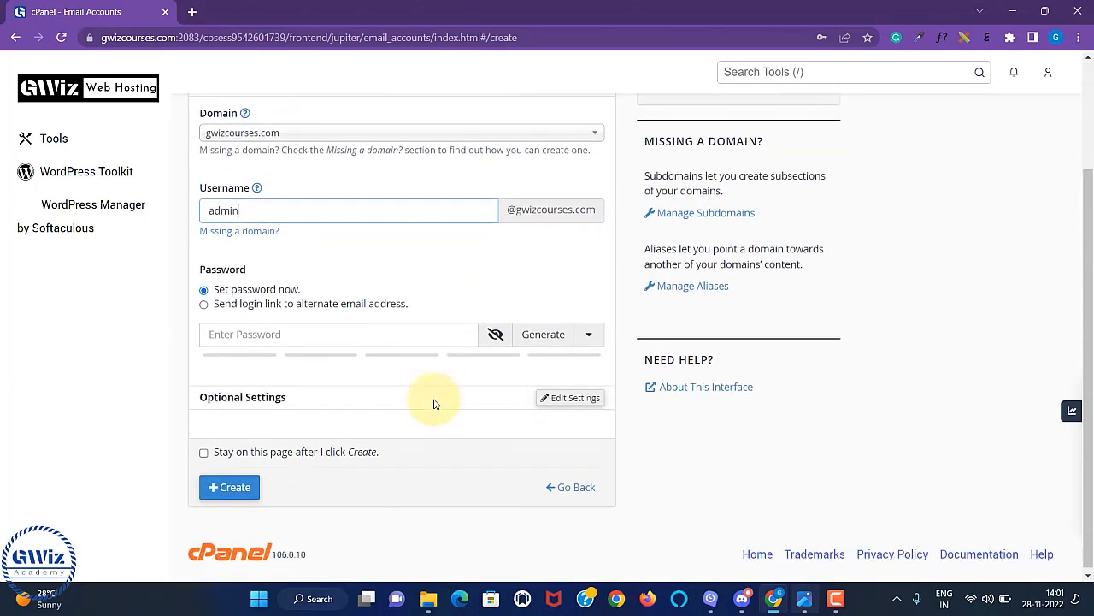
{"action": "left_click", "coordinate": [250, 336]}
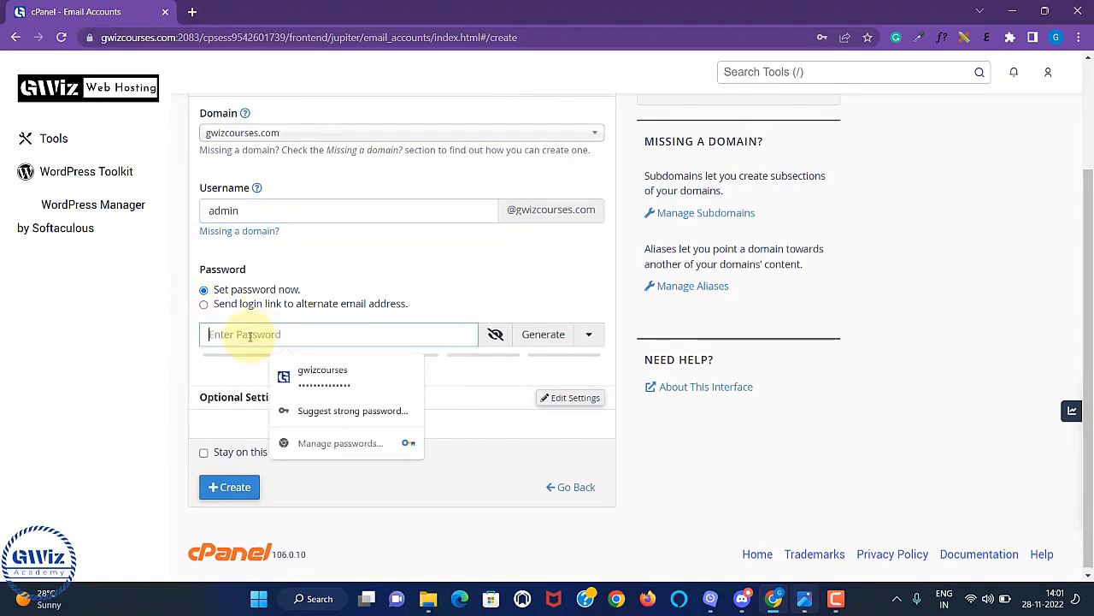
{"action": "key", "text": "ctrl+v"}
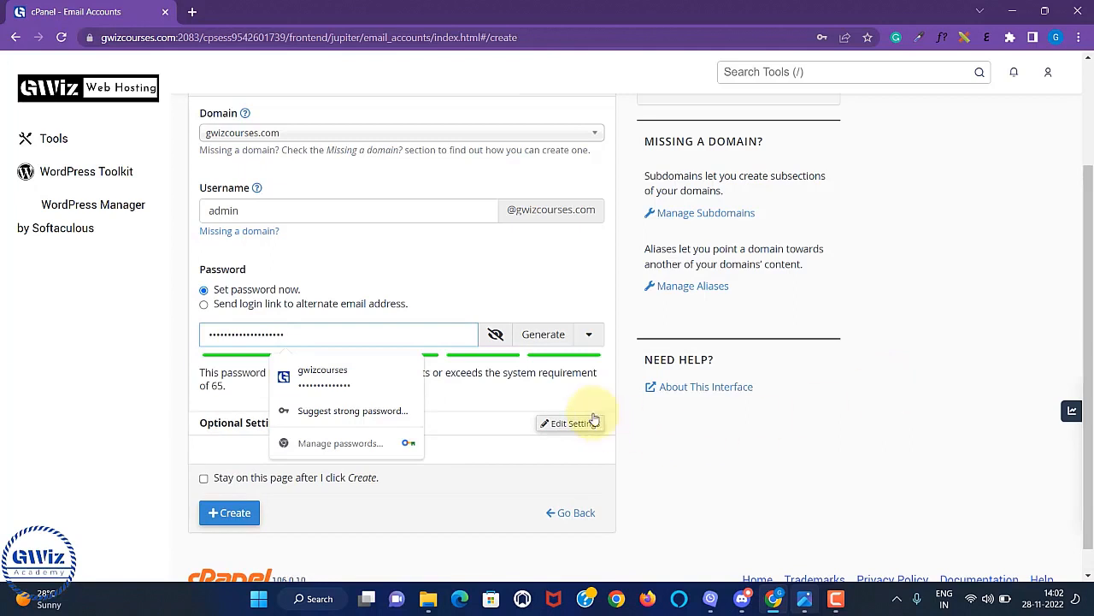
{"action": "left_click", "coordinate": [499, 284]}
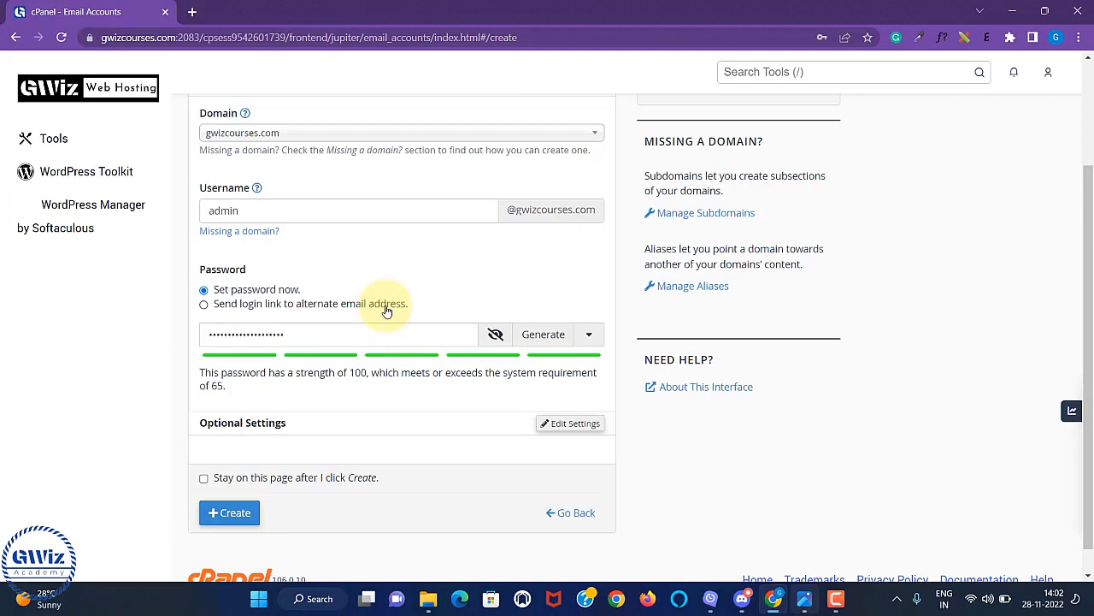
{"action": "scroll", "coordinate": [398, 391], "scroll_direction": "down", "scroll_amount": 1}
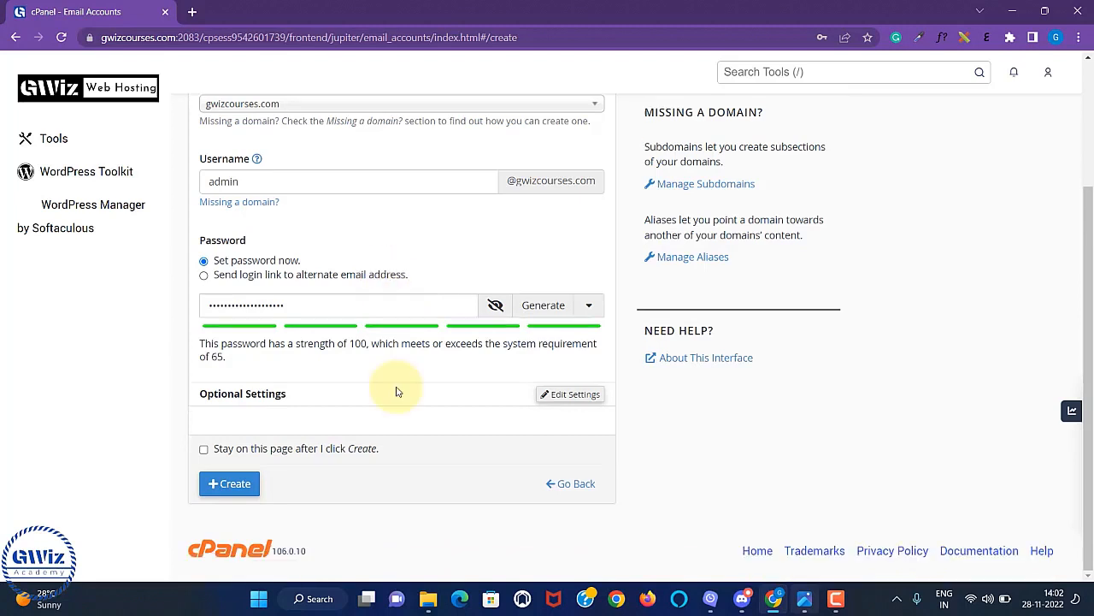
{"action": "left_click", "coordinate": [228, 483]}
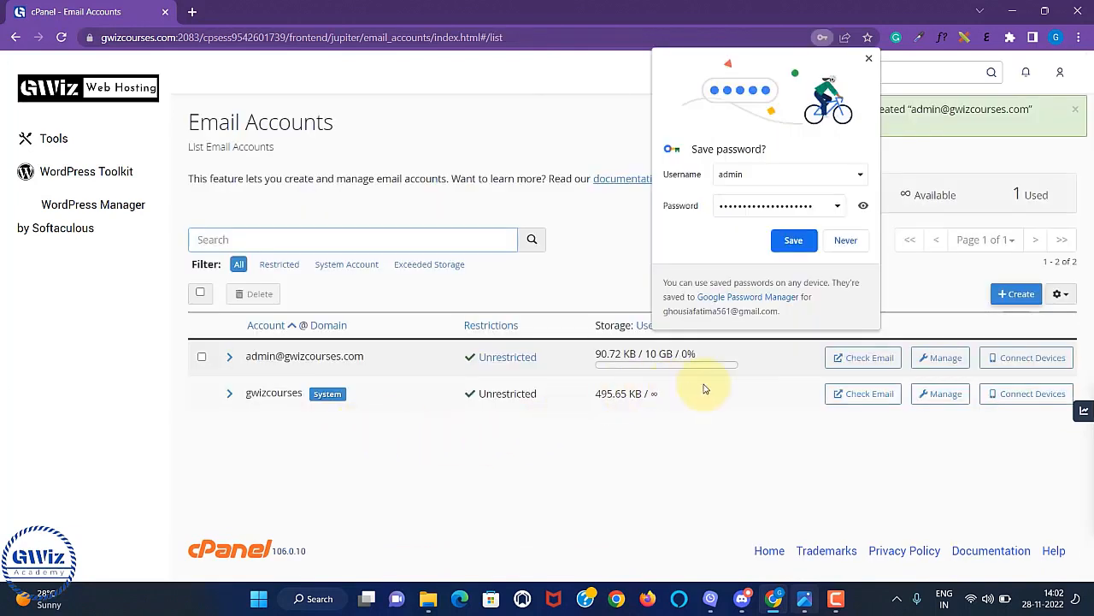
Open Manage for the admin mailbox and review its storage, login, plus-addressing and deletion settings.
{"action": "left_click", "coordinate": [846, 241]}
{"action": "left_click", "coordinate": [938, 363]}
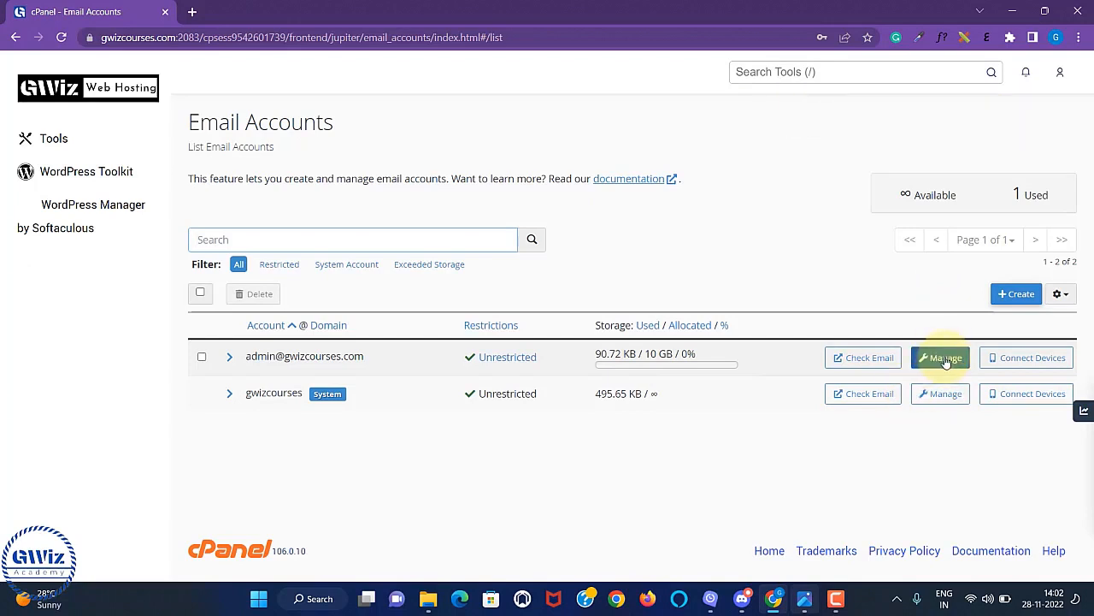
{"action": "left_click", "coordinate": [938, 363]}
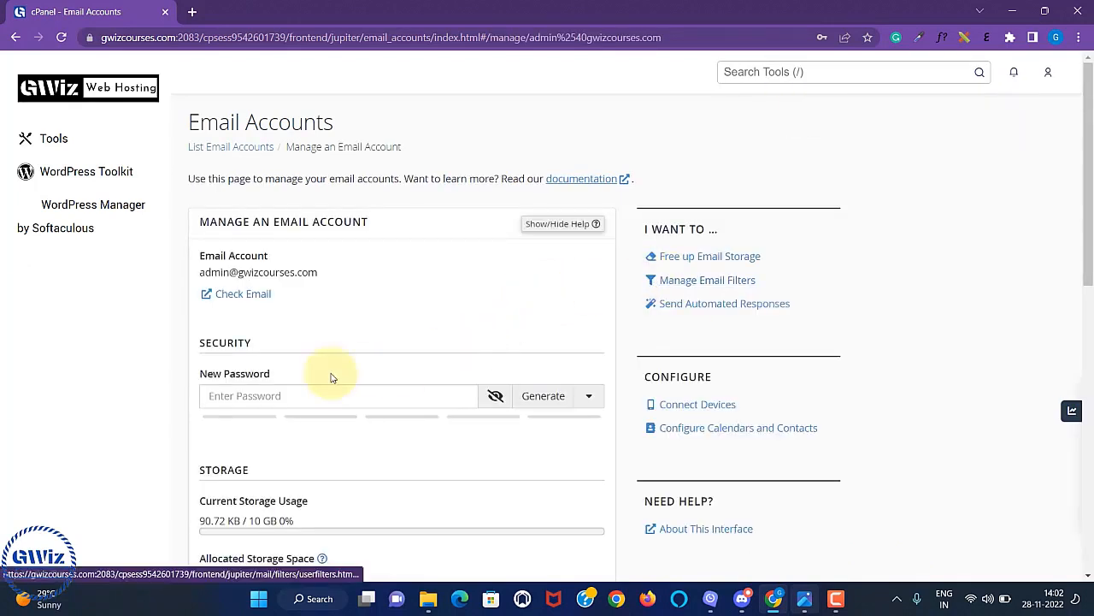
{"action": "scroll", "coordinate": [416, 347], "scroll_direction": "down", "scroll_amount": 2}
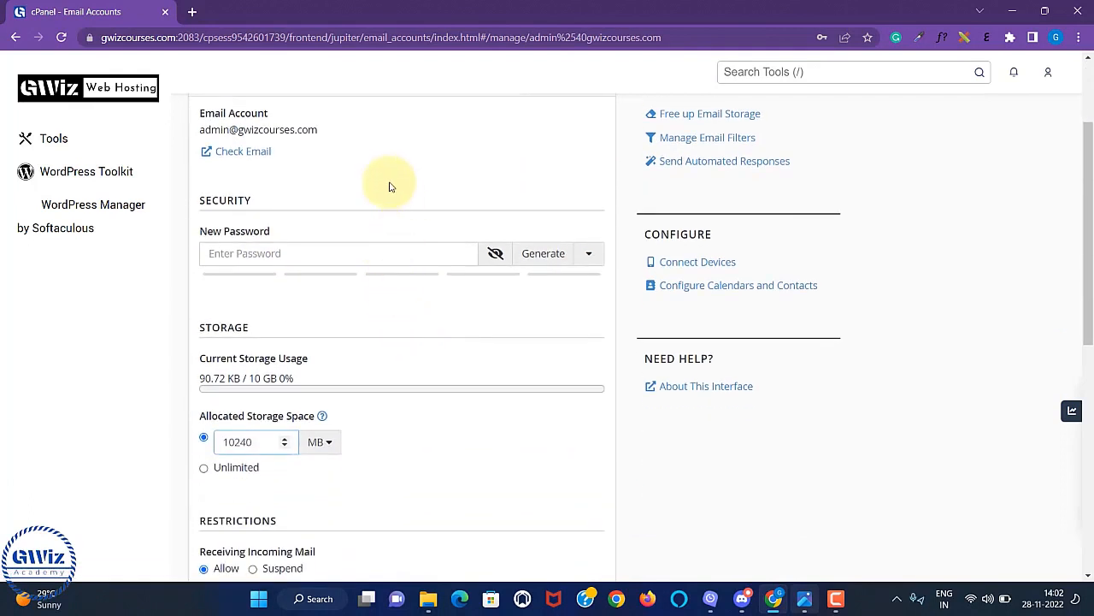
{"action": "scroll", "coordinate": [342, 382], "scroll_direction": "down", "scroll_amount": 1}
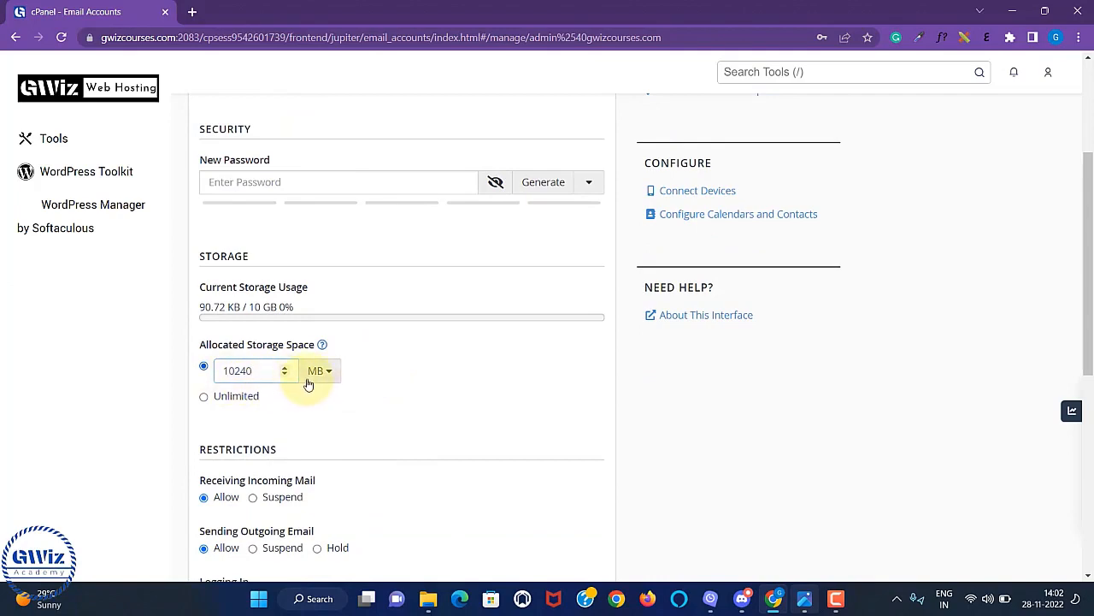
{"action": "scroll", "coordinate": [464, 391], "scroll_direction": "down", "scroll_amount": 1}
{"action": "scroll", "coordinate": [516, 384], "scroll_direction": "down", "scroll_amount": 4}
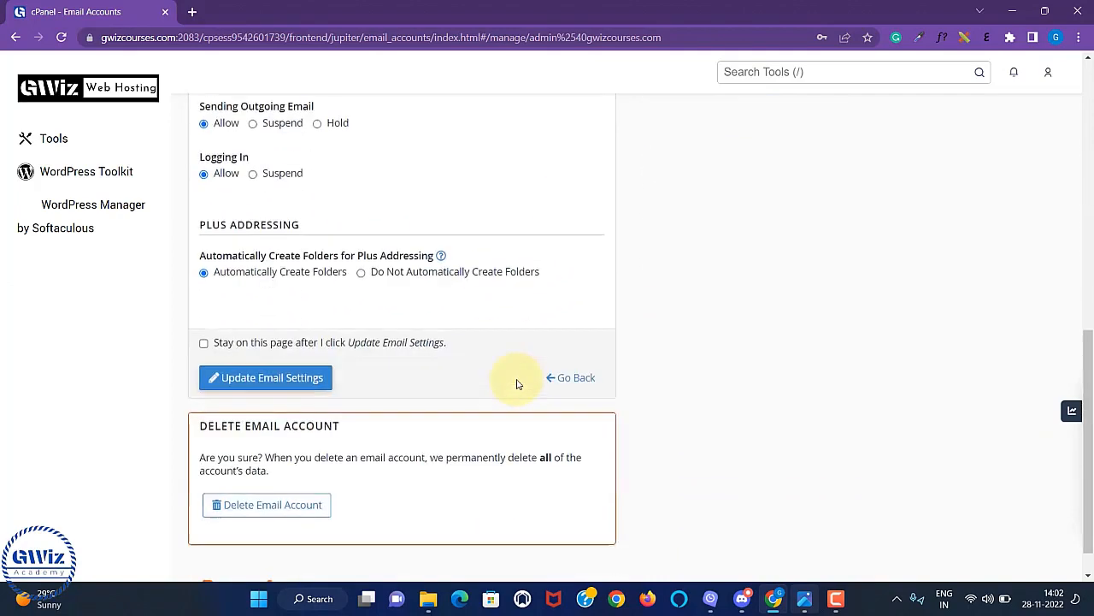
{"action": "scroll", "coordinate": [462, 286], "scroll_direction": "up", "scroll_amount": 3}
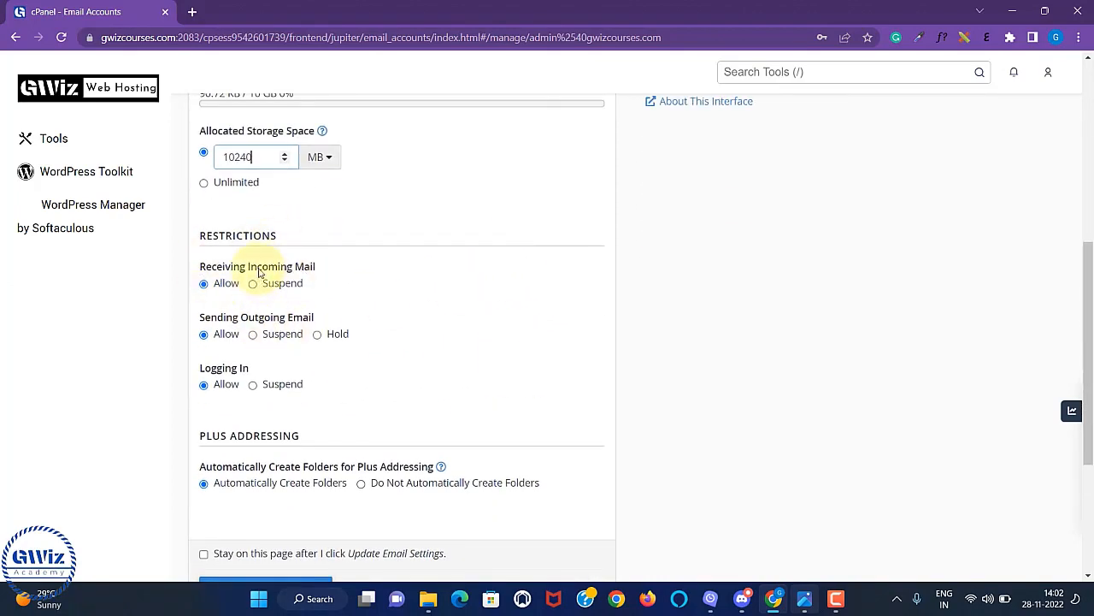
{"action": "scroll", "coordinate": [448, 342], "scroll_direction": "down", "scroll_amount": 3}
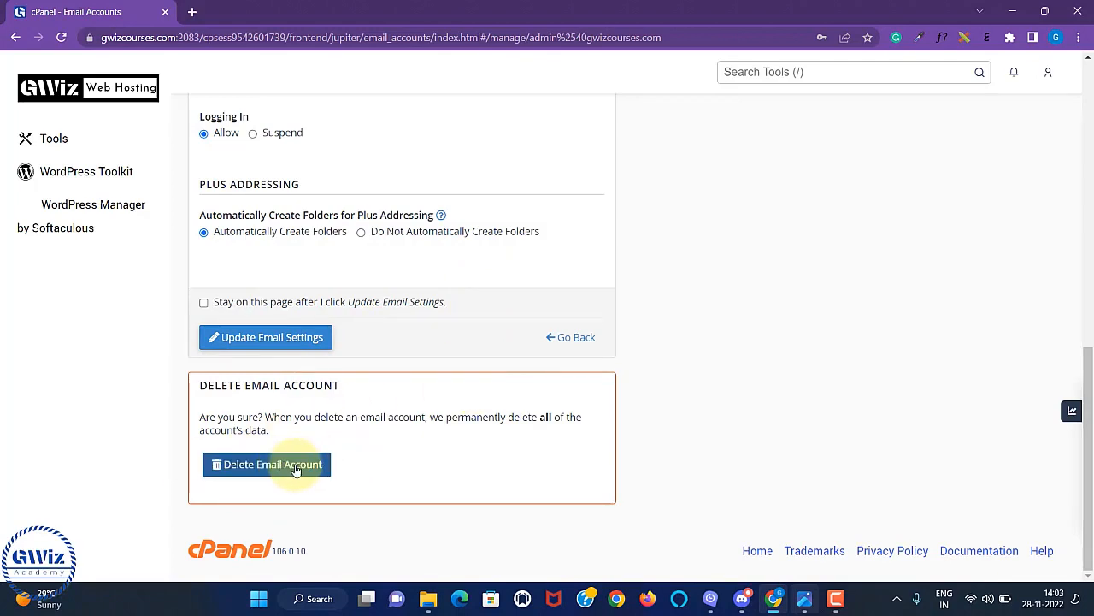
{"action": "scroll", "coordinate": [502, 281], "scroll_direction": "up", "scroll_amount": 9}
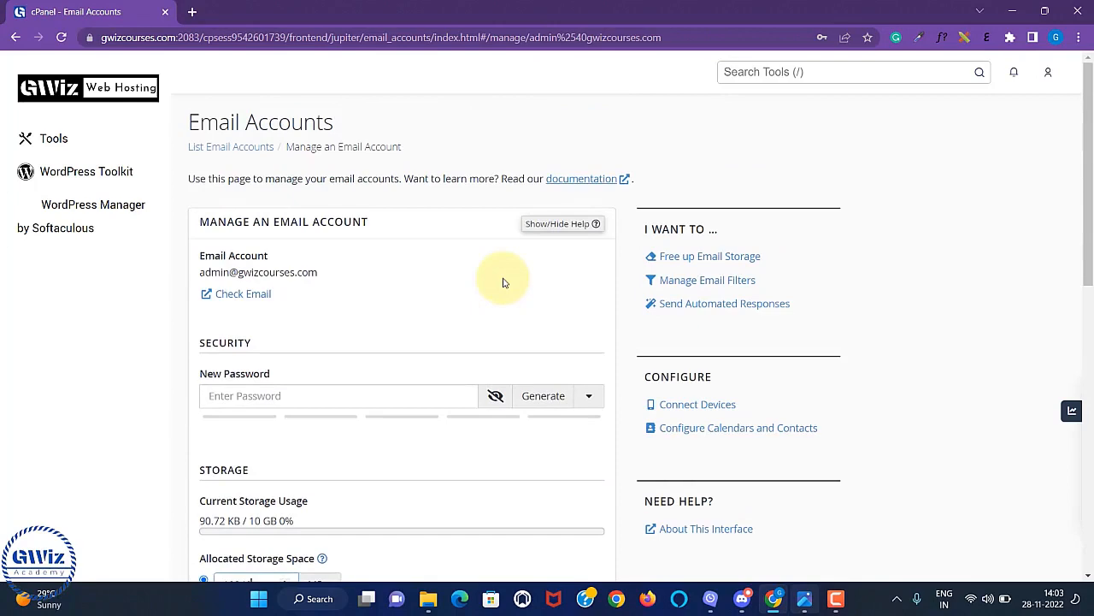
{"action": "scroll", "coordinate": [502, 282], "scroll_direction": "down", "scroll_amount": 10}
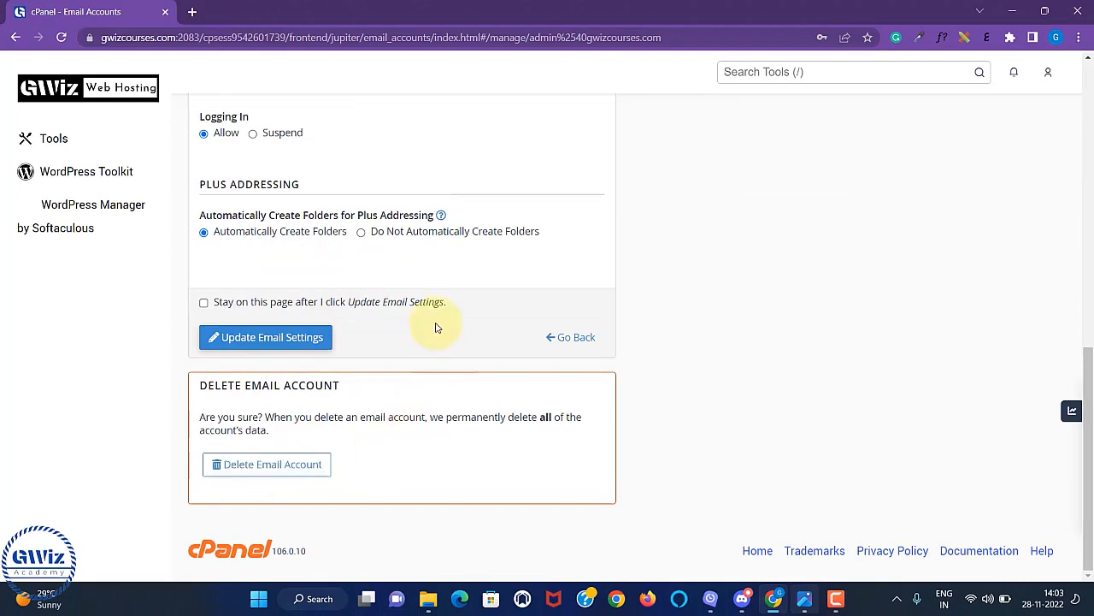
{"action": "scroll", "coordinate": [435, 328], "scroll_direction": "up", "scroll_amount": 10}
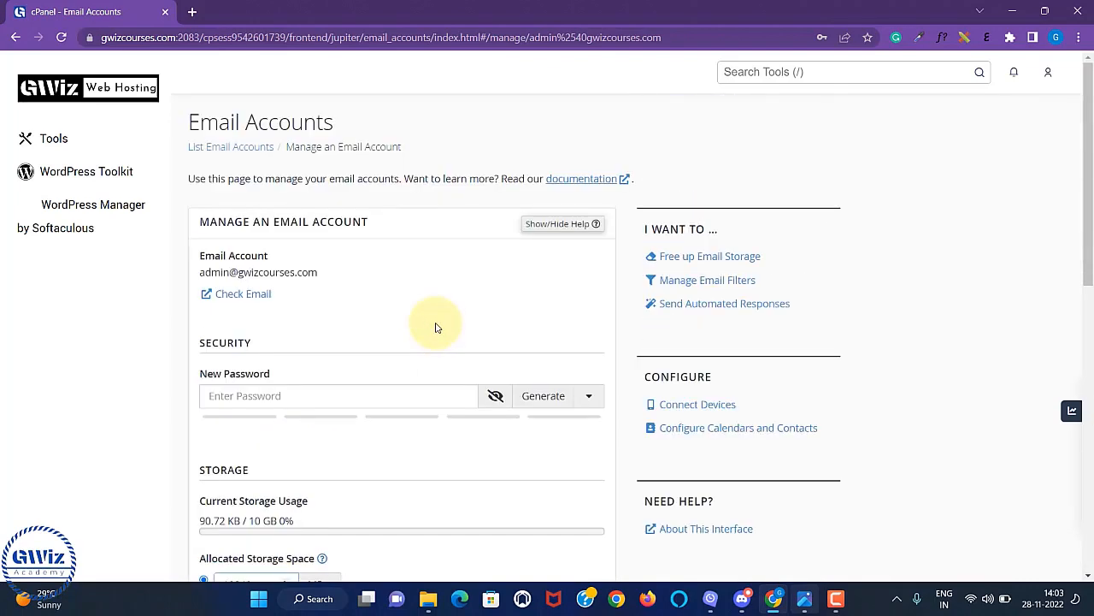
In a new tab, log into gwizcourses.com/webmail with the admin mailbox's address and password.
{"action": "left_click", "coordinate": [192, 12]}
{"action": "left_click", "coordinate": [213, 38]}
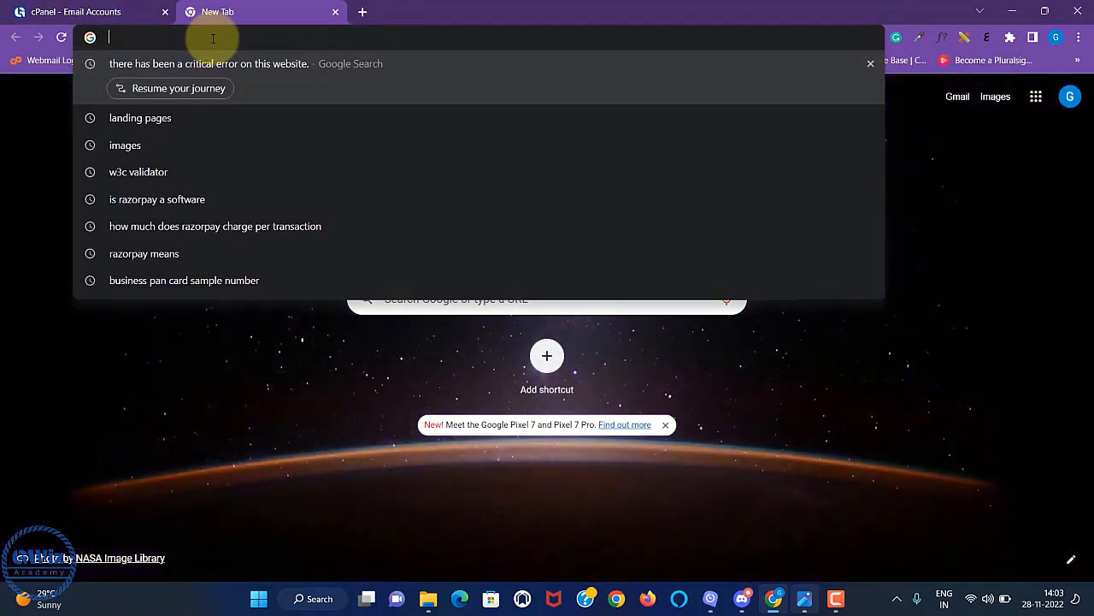
{"action": "type", "text": "gwiz"}
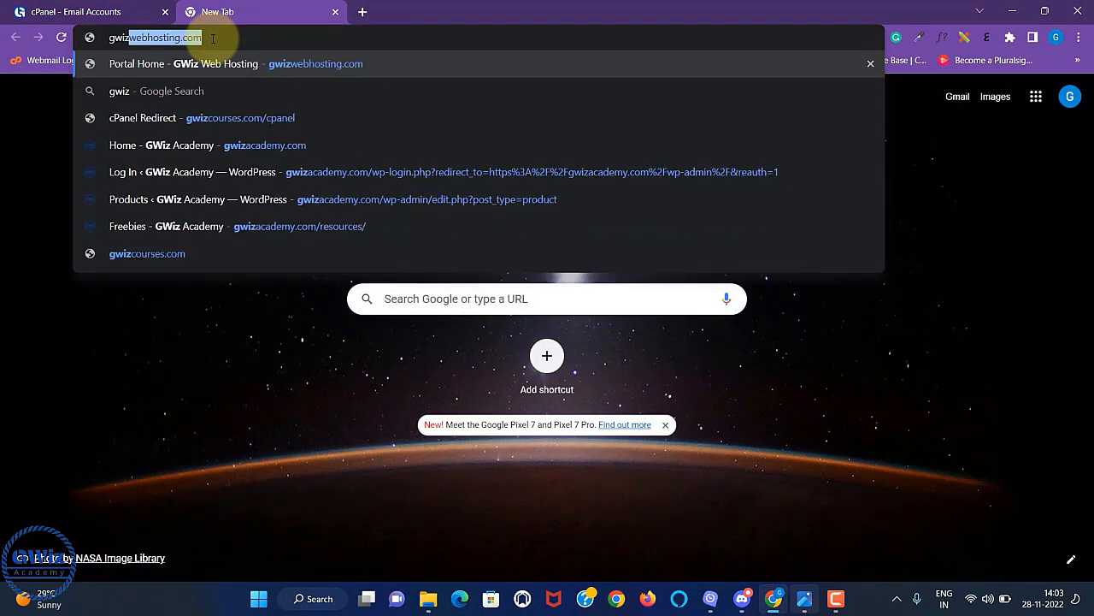
{"action": "type", "text": "courses.com/web"}
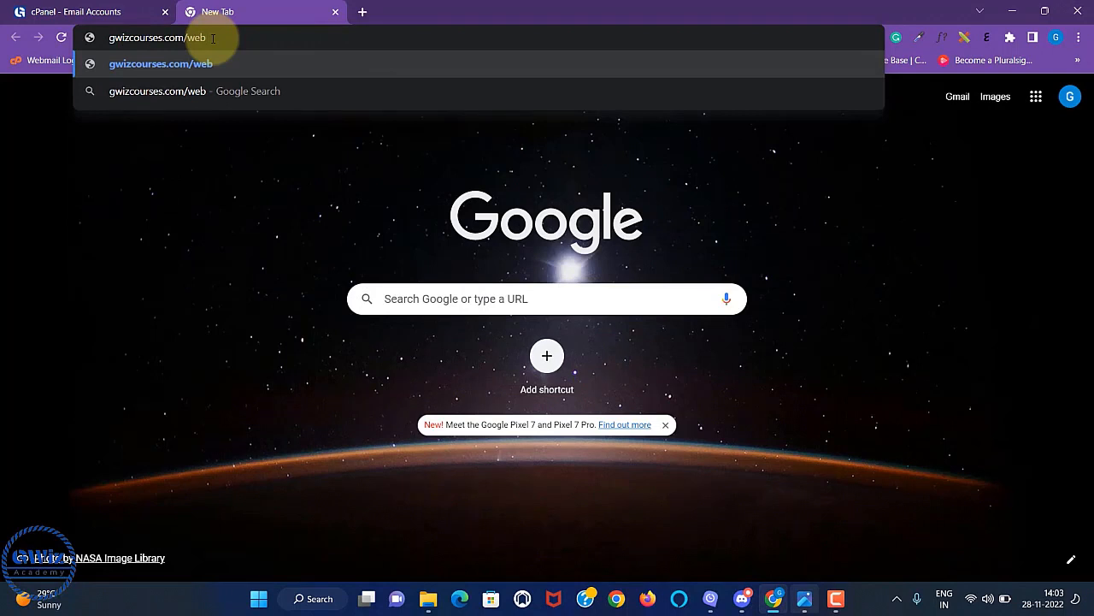
{"action": "type", "text": "mail"}
{"action": "key", "text": "Return"}
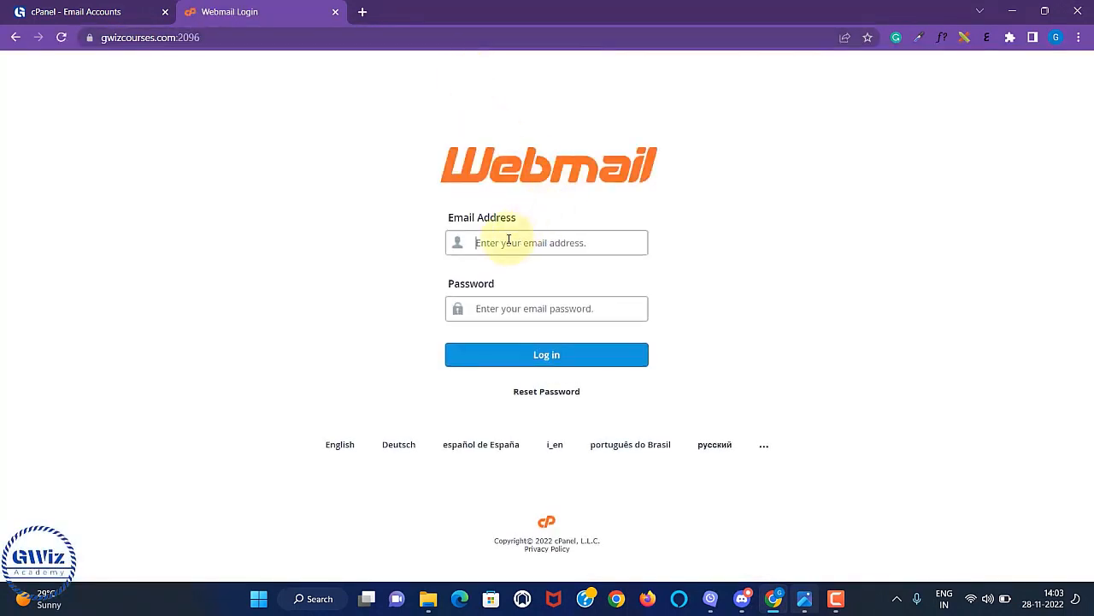
{"action": "left_click", "coordinate": [508, 240]}
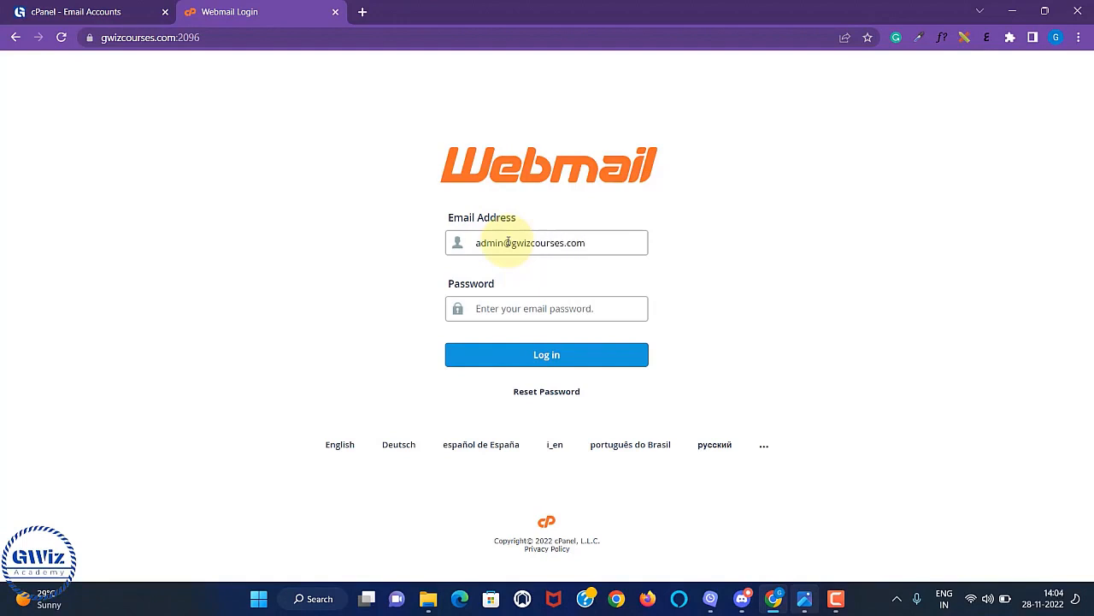
{"action": "left_click", "coordinate": [532, 309]}
{"action": "type", "text": "•"}
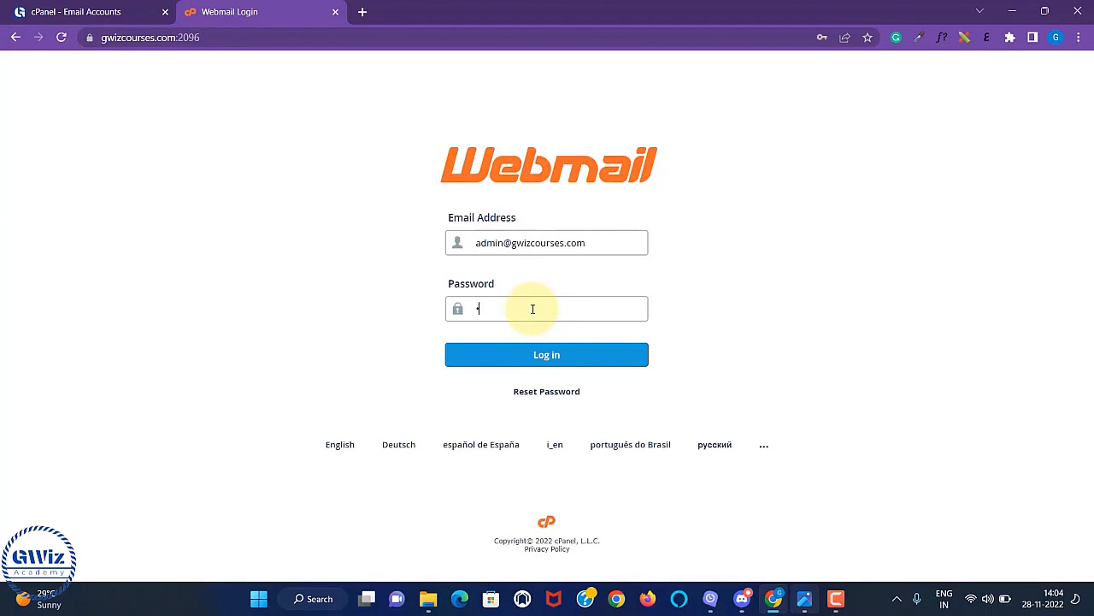
{"action": "type", "text": "•••••"}
{"action": "type", "text": "••••••••••••••"}
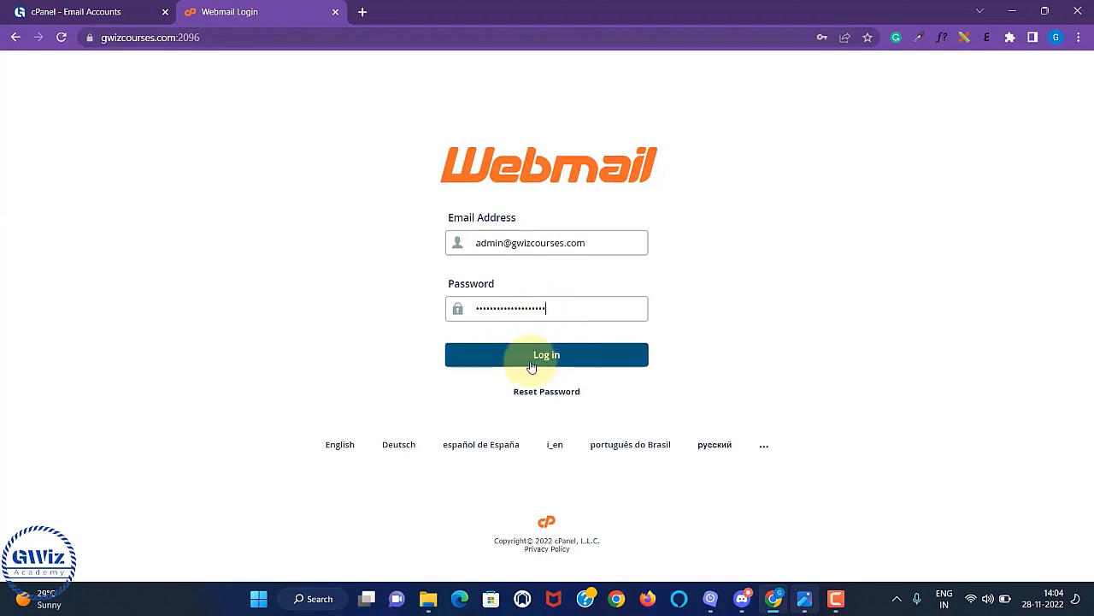
{"action": "left_click", "coordinate": [558, 359]}
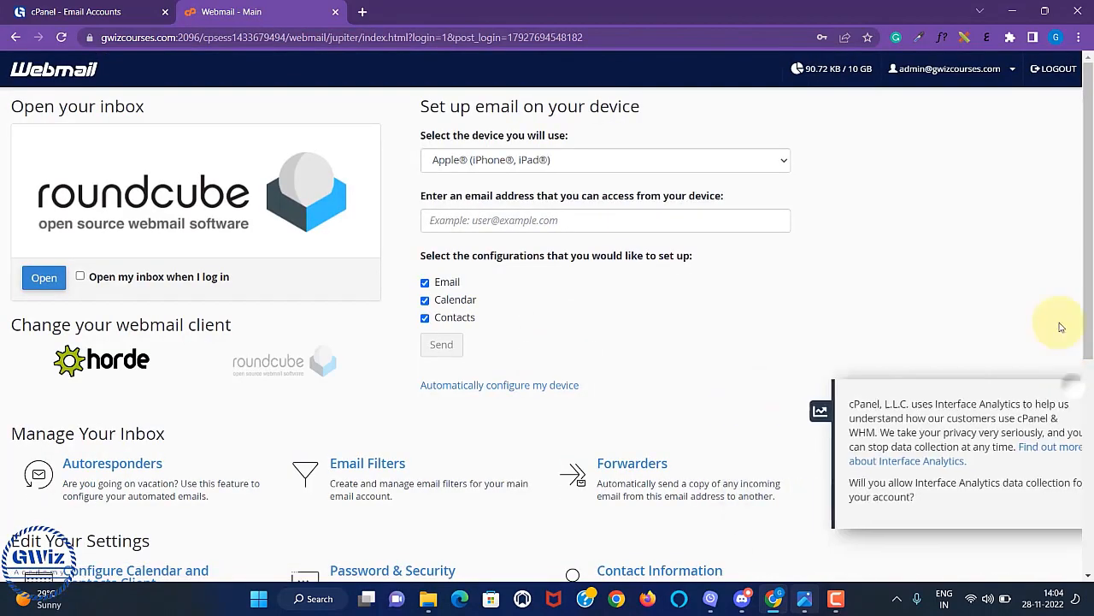
Open the admin inbox in Roundcube.
{"action": "left_click", "coordinate": [943, 70]}
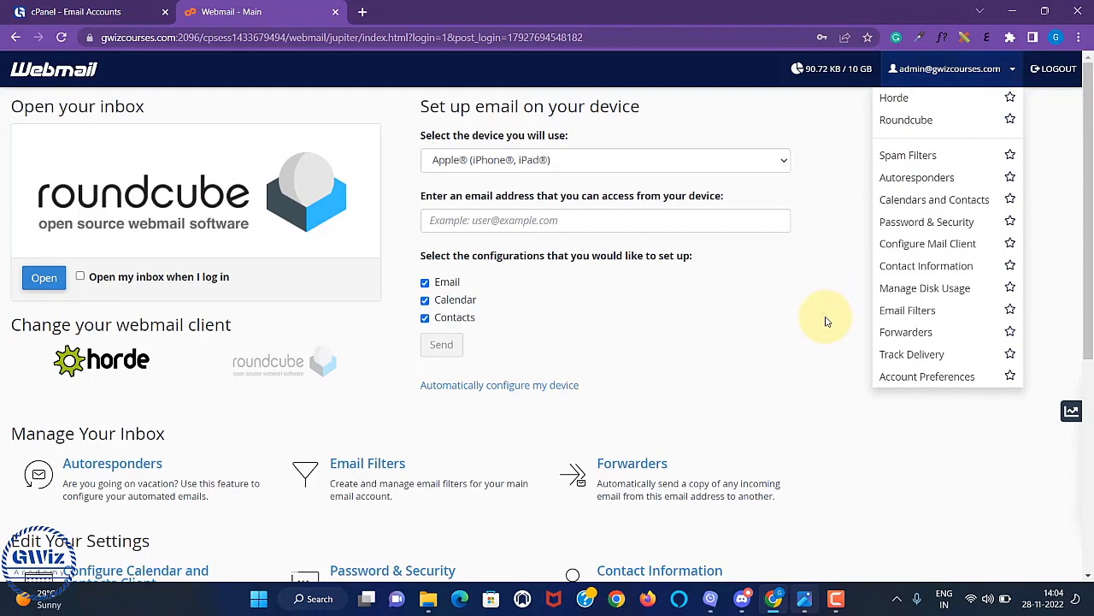
{"action": "left_click", "coordinate": [826, 321]}
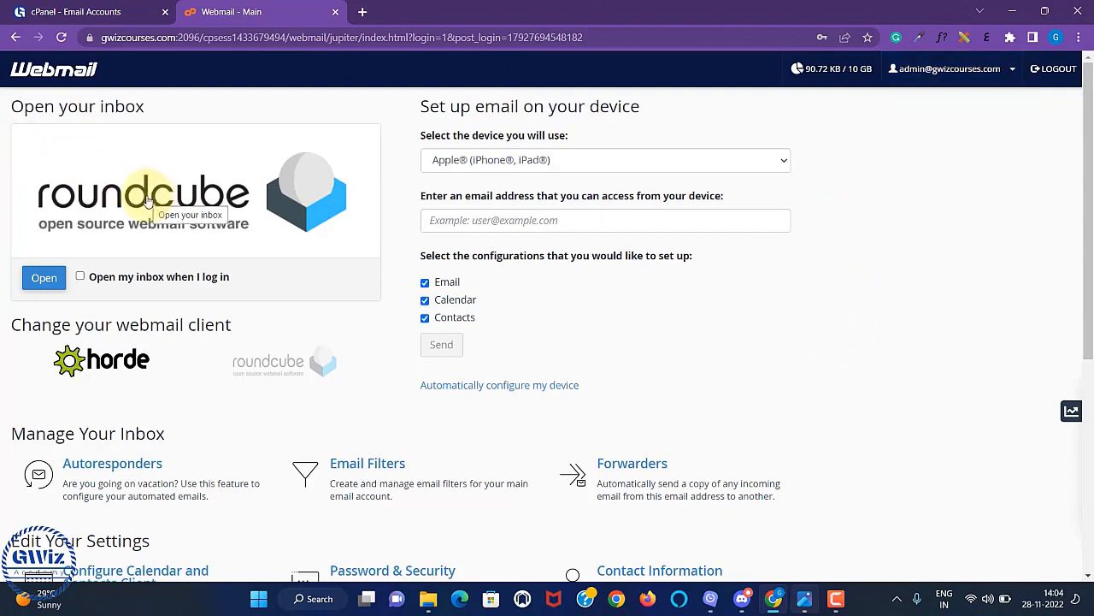
{"action": "left_click", "coordinate": [147, 198]}
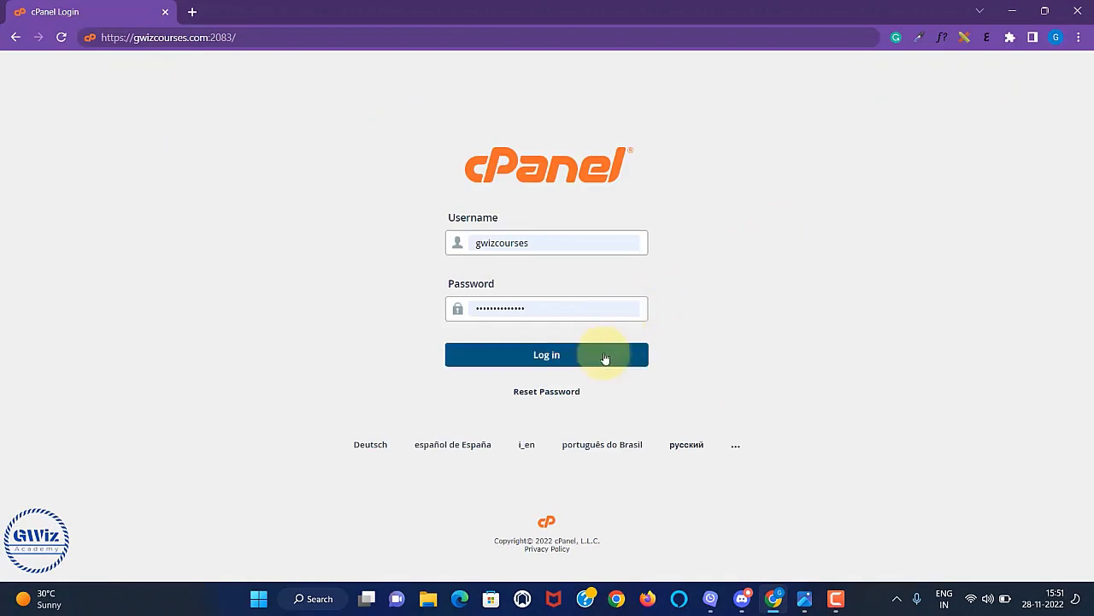
Sign back into cPanel and search the tools for 'ftp'.
{"action": "left_click", "coordinate": [604, 357]}
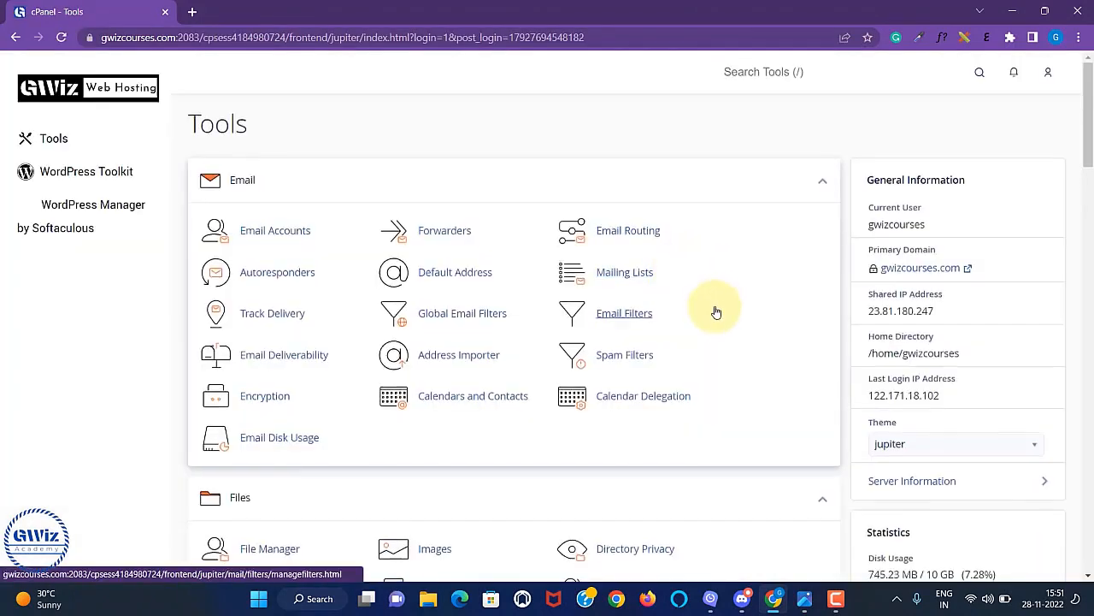
{"action": "scroll", "coordinate": [684, 256], "scroll_direction": "down", "scroll_amount": 2}
{"action": "scroll", "coordinate": [656, 236], "scroll_direction": "down", "scroll_amount": 2}
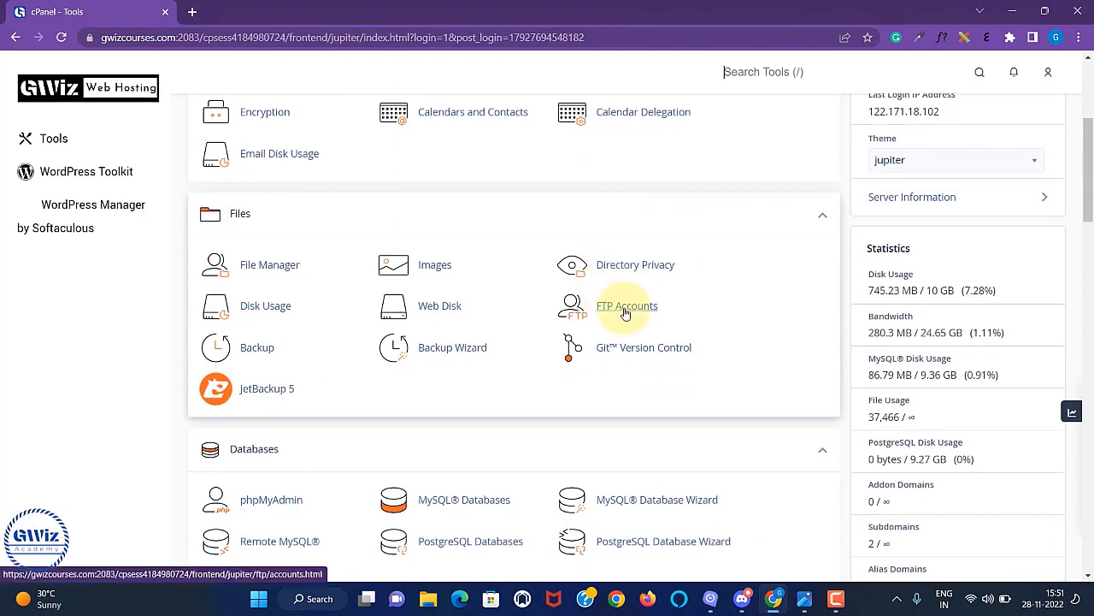
{"action": "scroll", "coordinate": [704, 317], "scroll_direction": "up", "scroll_amount": 4}
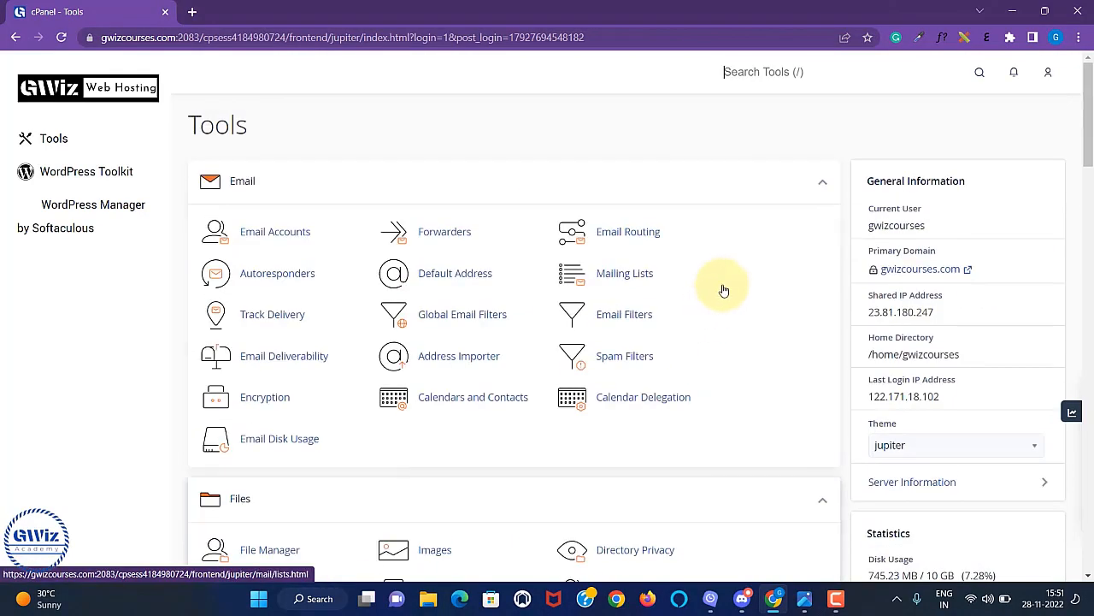
{"action": "scroll", "coordinate": [724, 288], "scroll_direction": "down", "scroll_amount": 4}
{"action": "scroll", "coordinate": [724, 282], "scroll_direction": "down", "scroll_amount": 3}
{"action": "scroll", "coordinate": [750, 295], "scroll_direction": "up", "scroll_amount": 4}
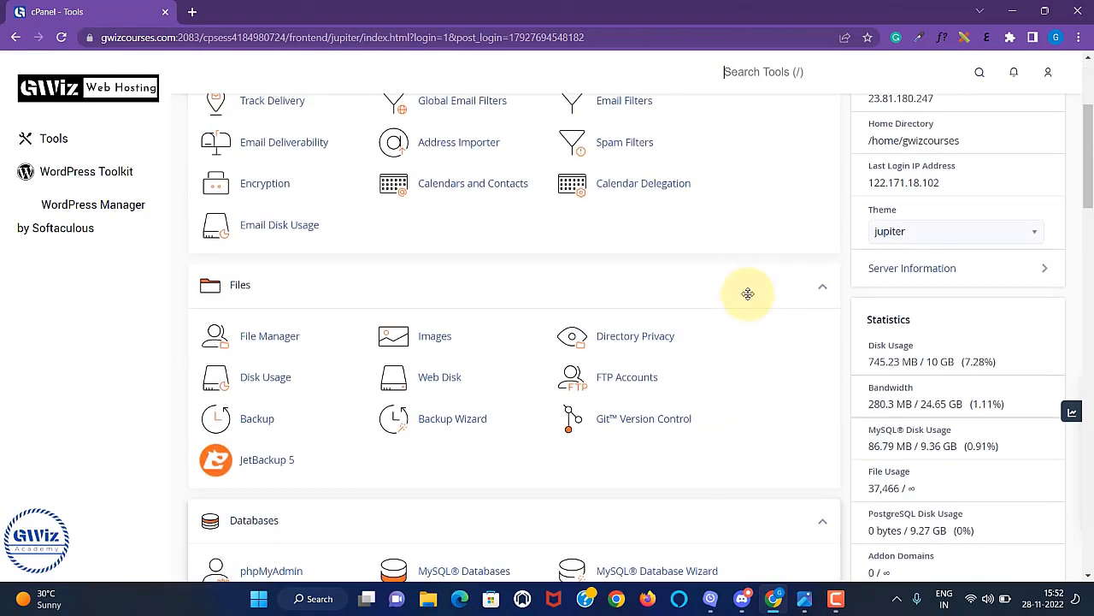
{"action": "scroll", "coordinate": [744, 274], "scroll_direction": "up", "scroll_amount": 3}
{"action": "scroll", "coordinate": [684, 436], "scroll_direction": "down", "scroll_amount": 1}
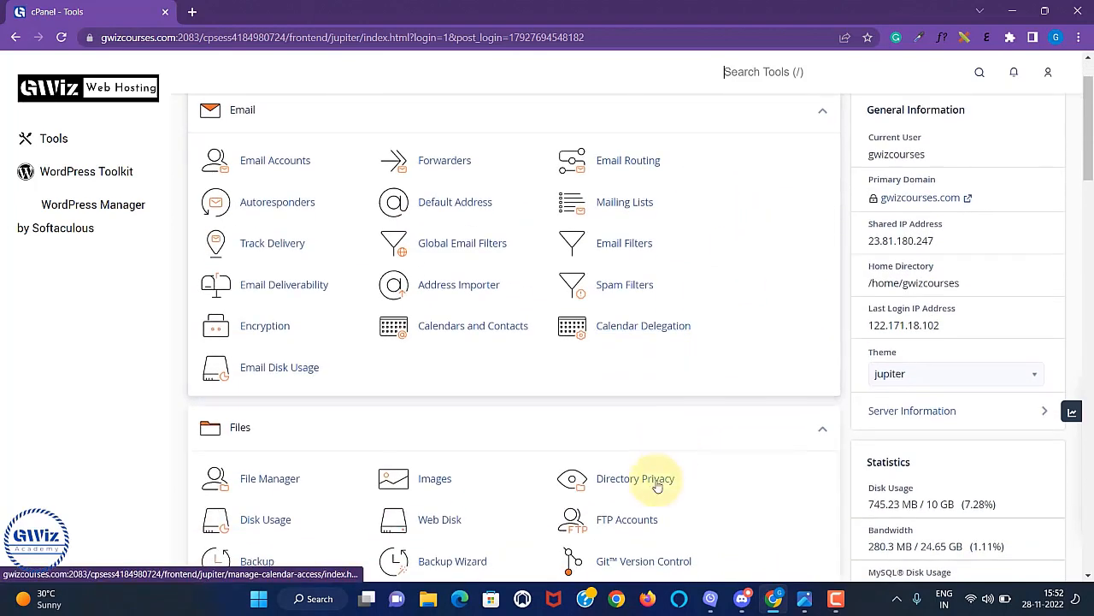
{"action": "left_click", "coordinate": [764, 72]}
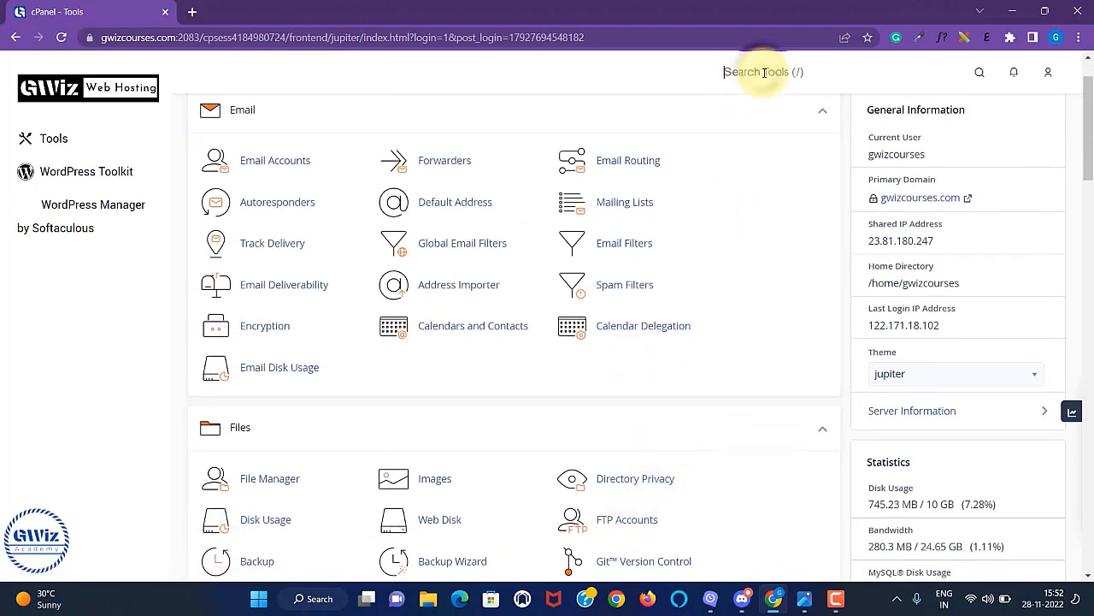
{"action": "type", "text": "ftp"}
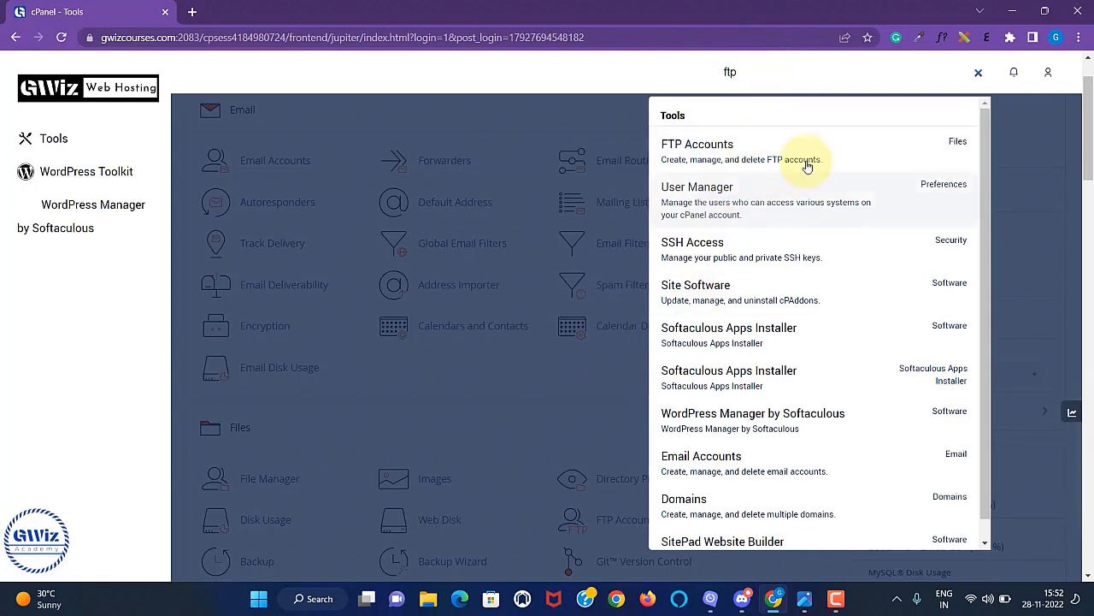
On the FTP Accounts page, enter login admin on the gwizcourses.com domain.
{"action": "left_click", "coordinate": [977, 75]}
{"action": "left_click", "coordinate": [619, 521]}
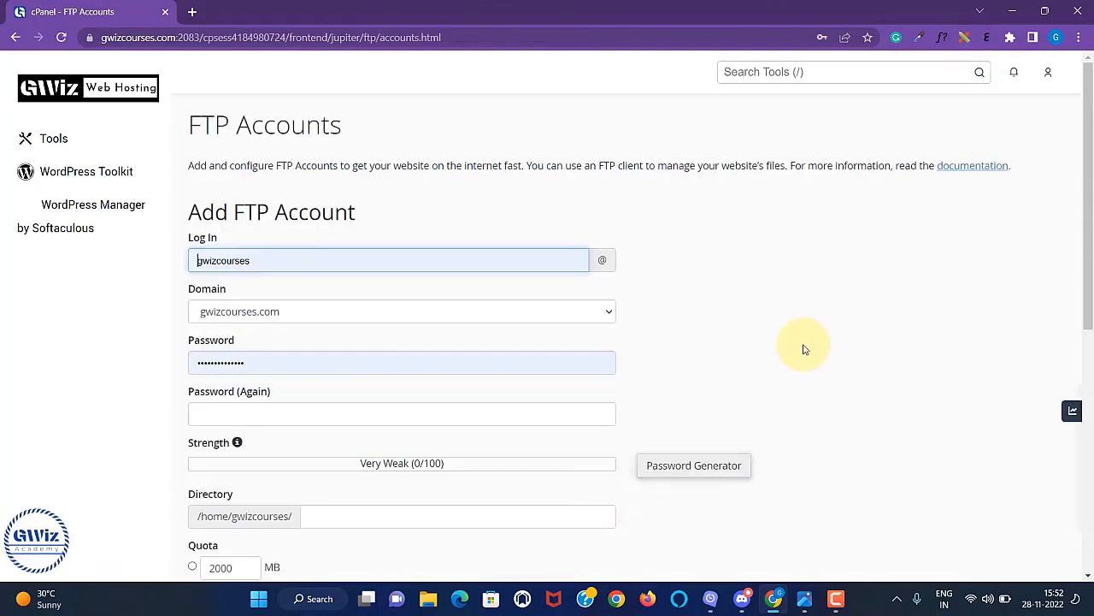
{"action": "scroll", "coordinate": [776, 336], "scroll_direction": "down", "scroll_amount": 1}
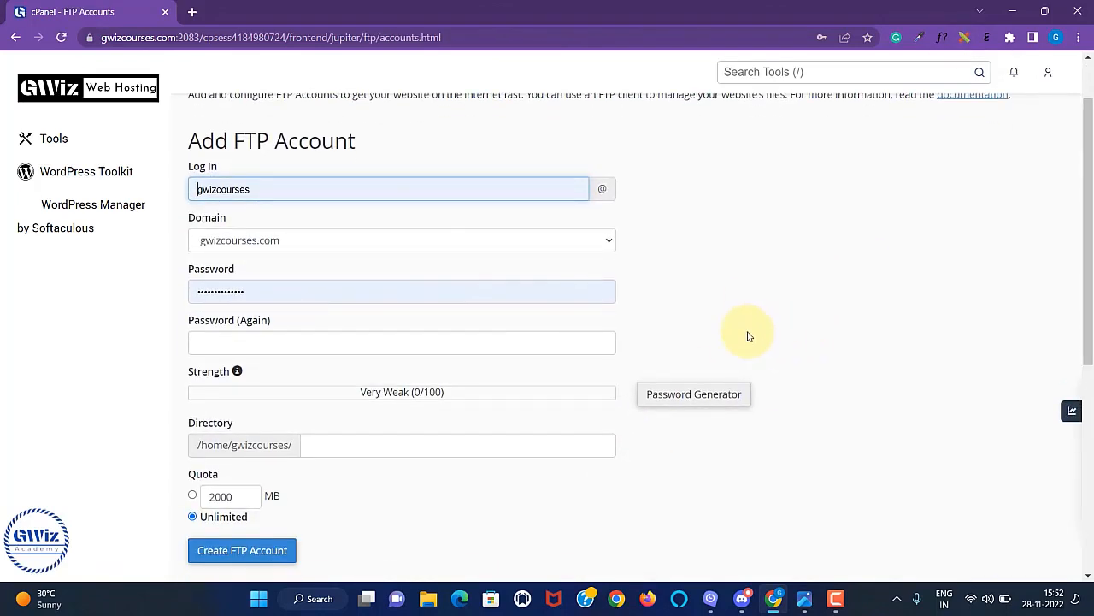
{"action": "double_click", "coordinate": [409, 193]}
{"action": "key", "text": "BackSpace"}
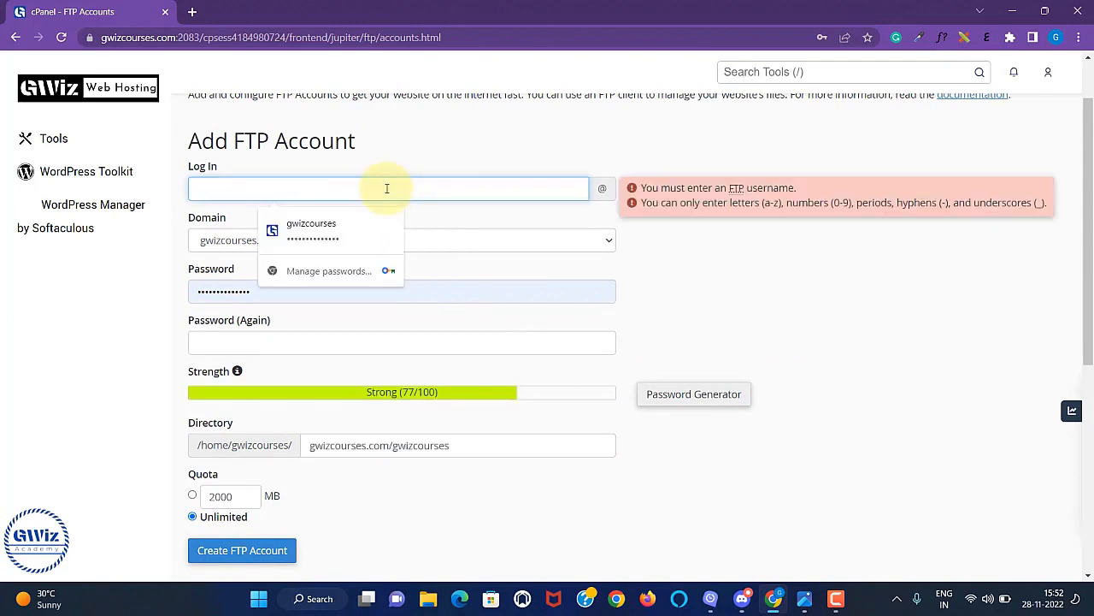
{"action": "left_click", "coordinate": [274, 298]}
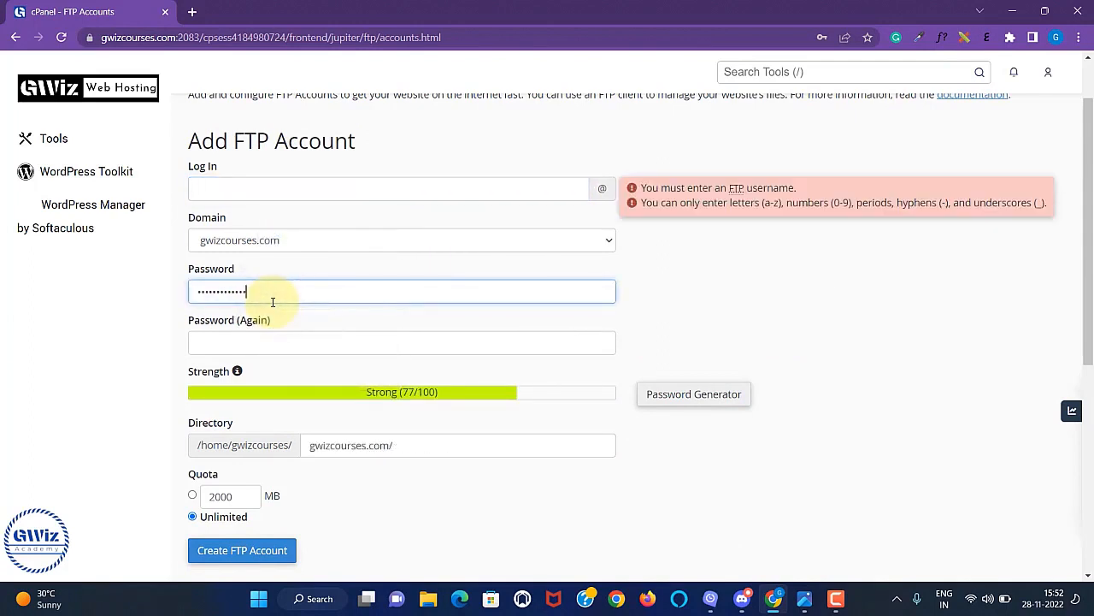
{"action": "key", "text": "BackSpace"}
{"action": "key", "text": "BackSpace"}
{"action": "key", "text": "BackSpace"}
{"action": "key", "text": "BackSpace"}
{"action": "key", "text": "BackSpace"}
{"action": "key", "text": "BackSpace"}
{"action": "key", "text": "BackSpace"}
{"action": "key", "text": "BackSpace"}
{"action": "key", "text": "BackSpace"}
{"action": "key", "text": "BackSpace"}
{"action": "key", "text": "BackSpace"}
{"action": "key", "text": "BackSpace"}
{"action": "key", "text": "BackSpace"}
{"action": "key", "text": "BackSpace"}
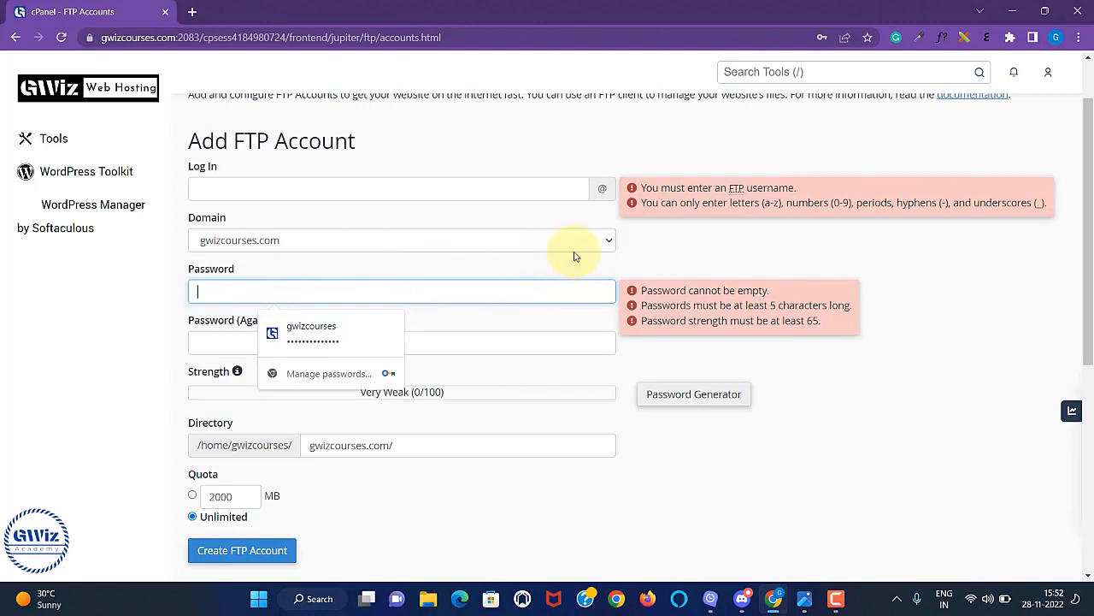
{"action": "left_click", "coordinate": [609, 240]}
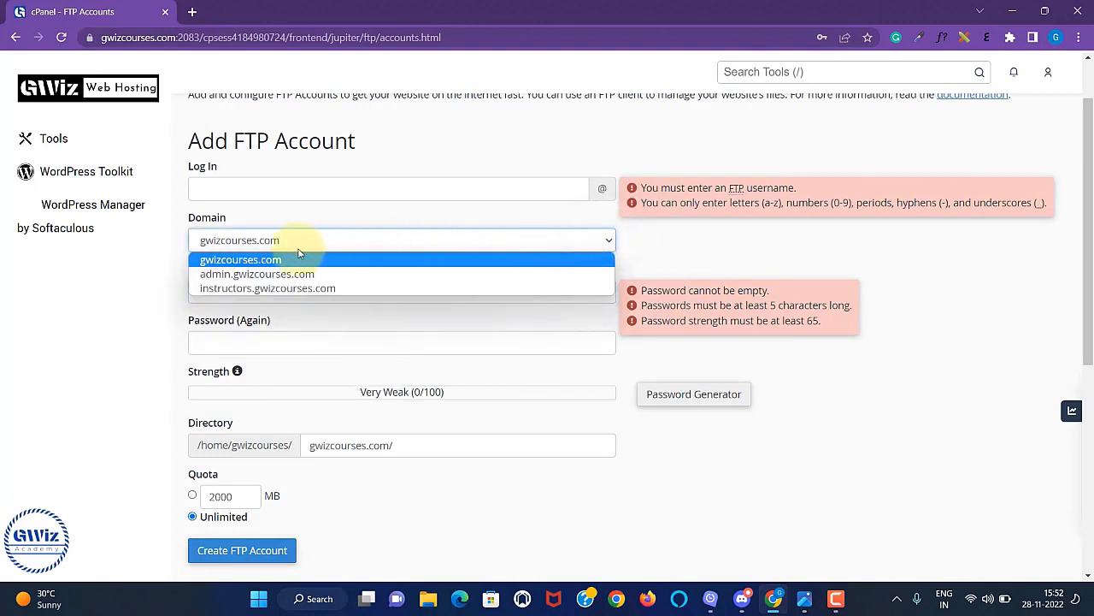
{"action": "left_click", "coordinate": [264, 260]}
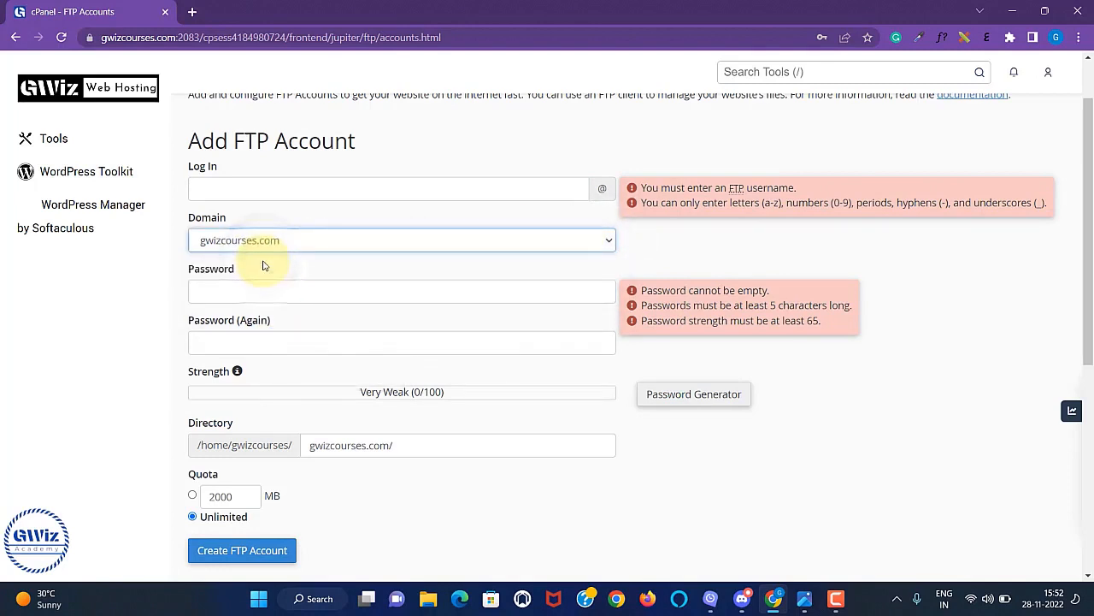
{"action": "left_click", "coordinate": [236, 190]}
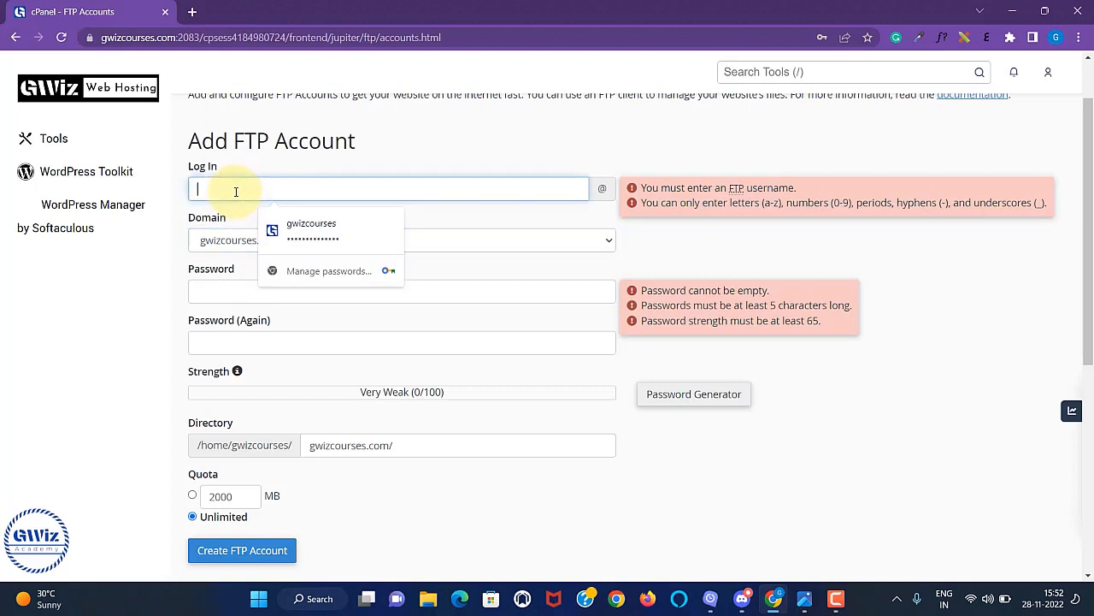
{"action": "type", "text": "admin"}
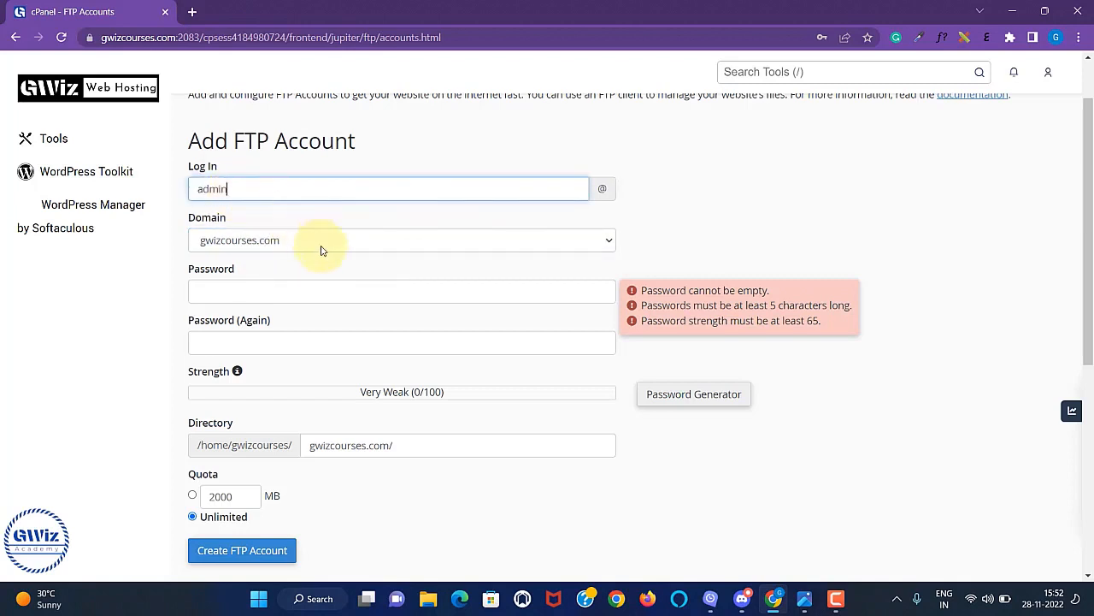
Fill both password fields with a strong password, keep Unlimited quota, and create the account.
{"action": "left_click", "coordinate": [265, 292]}
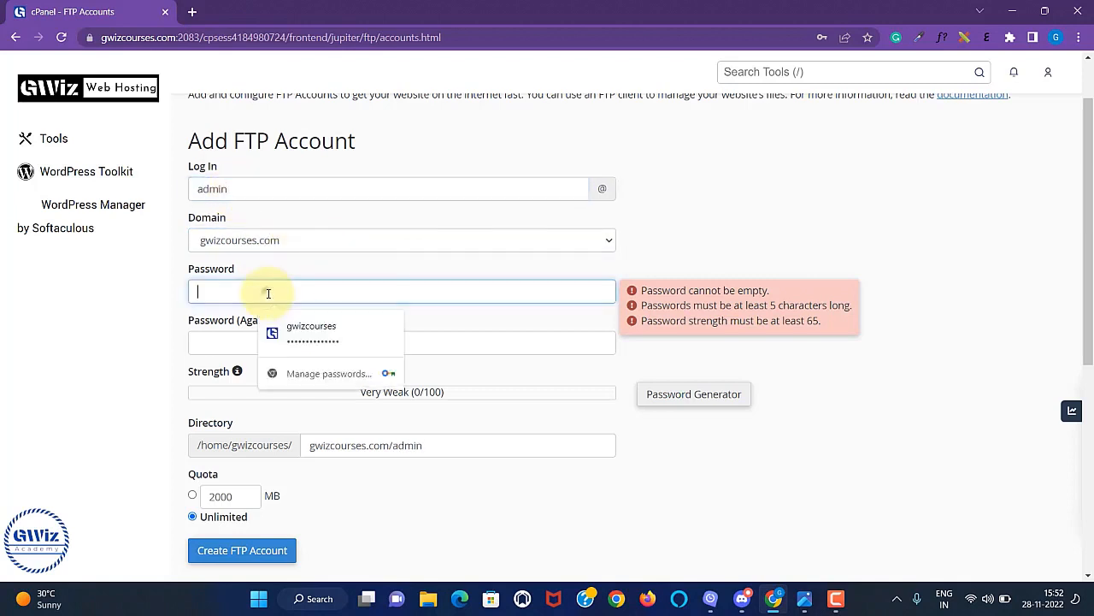
{"action": "type", "text": "•••••"}
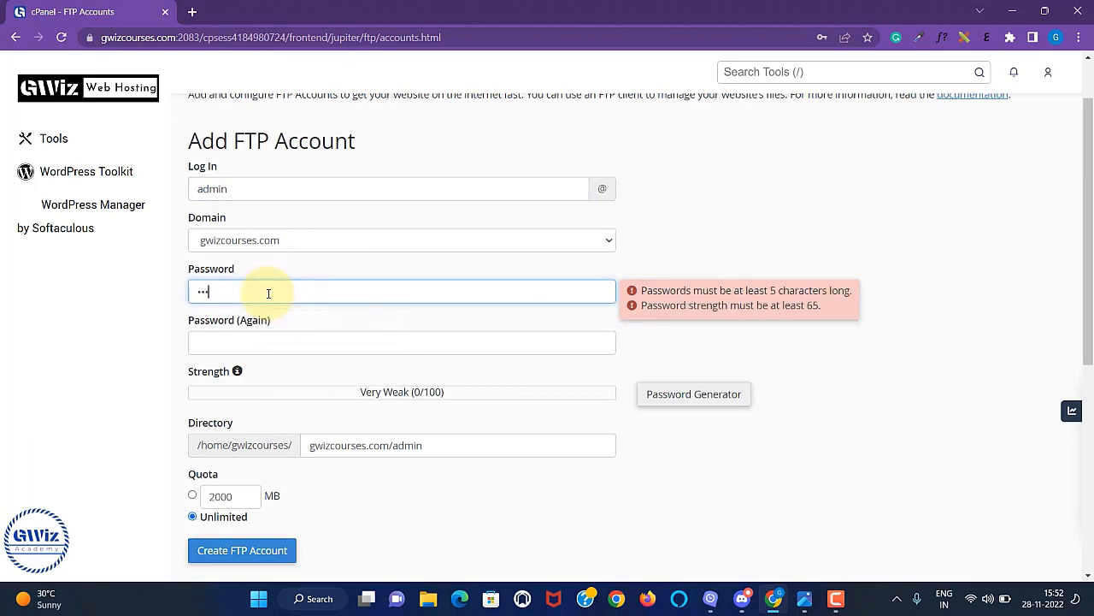
{"action": "left_click", "coordinate": [256, 344]}
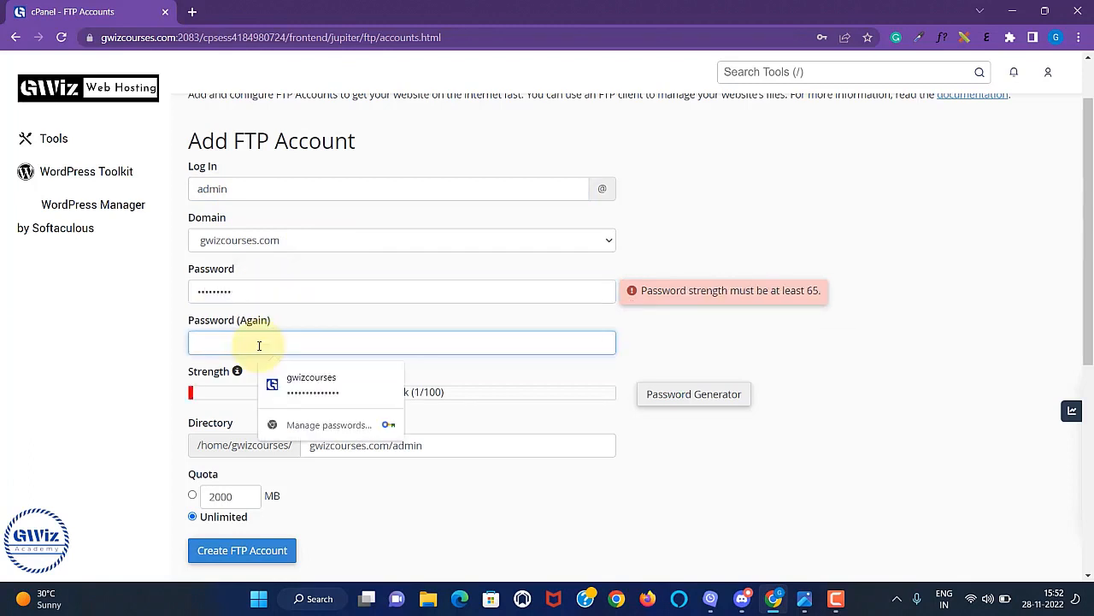
{"action": "left_click", "coordinate": [247, 294]}
{"action": "type", "text": "••"}
{"action": "key", "text": "BackSpace"}
{"action": "key", "text": "BackSpace"}
{"action": "key", "text": "BackSpace"}
{"action": "key", "text": "BackSpace"}
{"action": "key", "text": "BackSpace"}
{"action": "key", "text": "BackSpace"}
{"action": "key", "text": "BackSpace"}
{"action": "key", "text": "BackSpace"}
{"action": "key", "text": "BackSpace"}
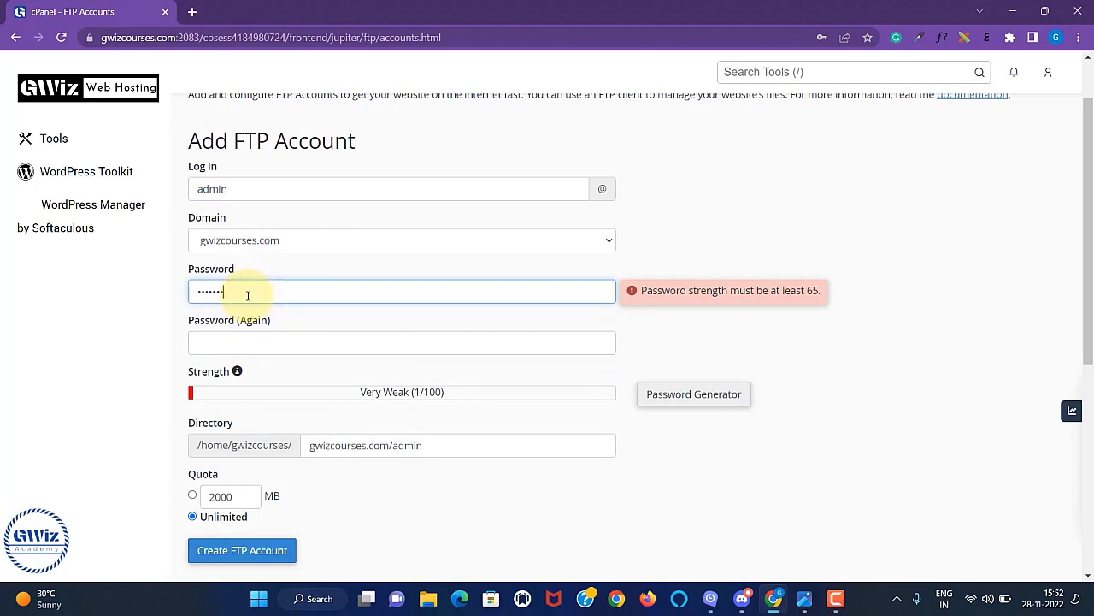
{"action": "left_click", "coordinate": [312, 329]}
{"action": "left_click", "coordinate": [262, 340]}
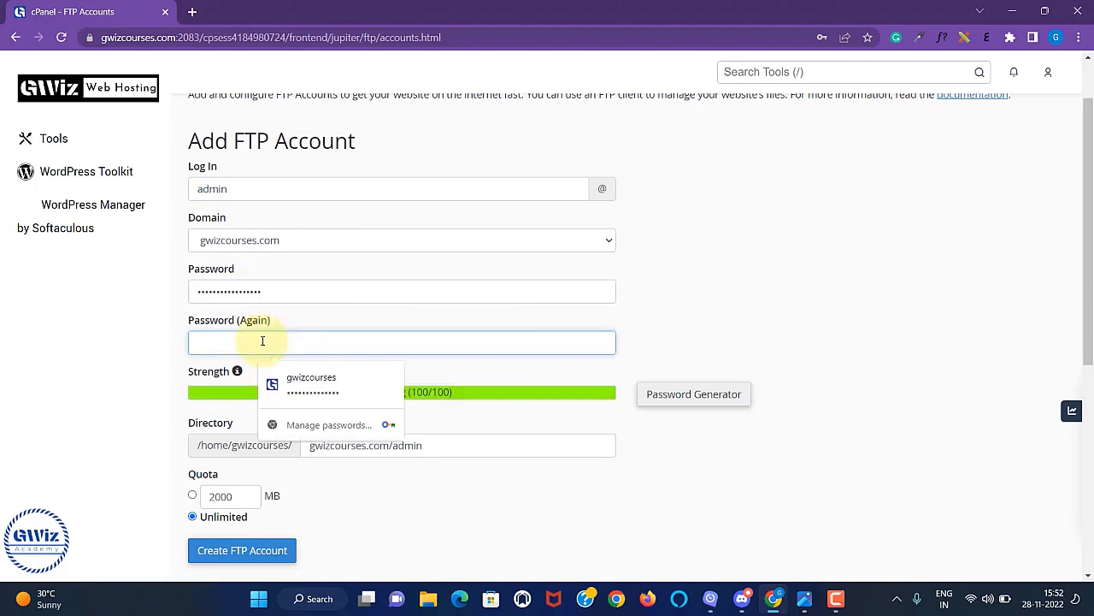
{"action": "type", "text": "••"}
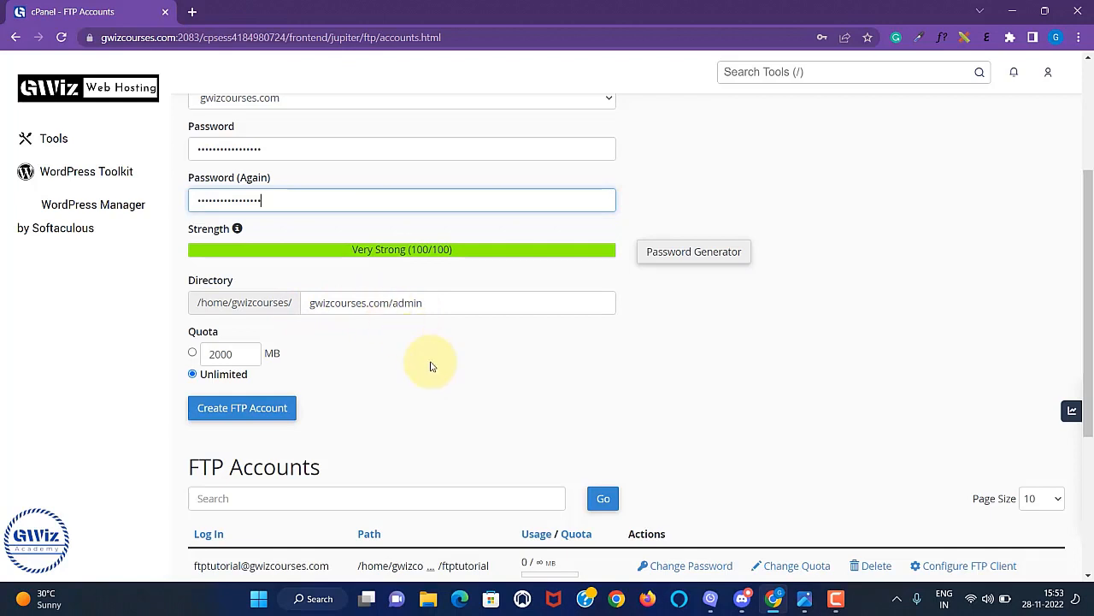
{"action": "scroll", "coordinate": [394, 266], "scroll_direction": "down", "scroll_amount": 2}
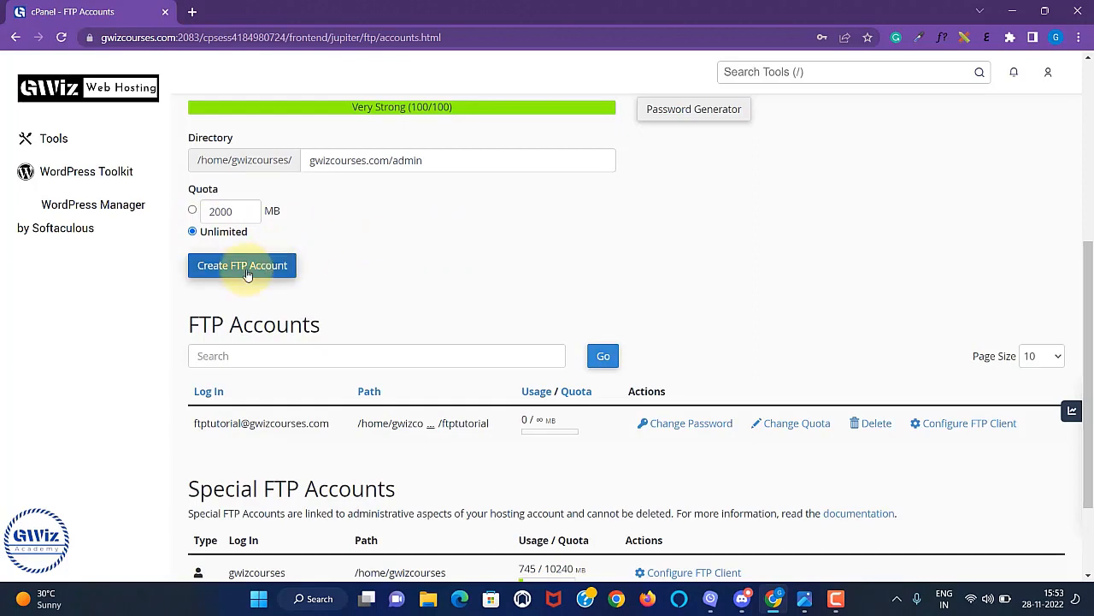
{"action": "scroll", "coordinate": [548, 257], "scroll_direction": "down", "scroll_amount": 2}
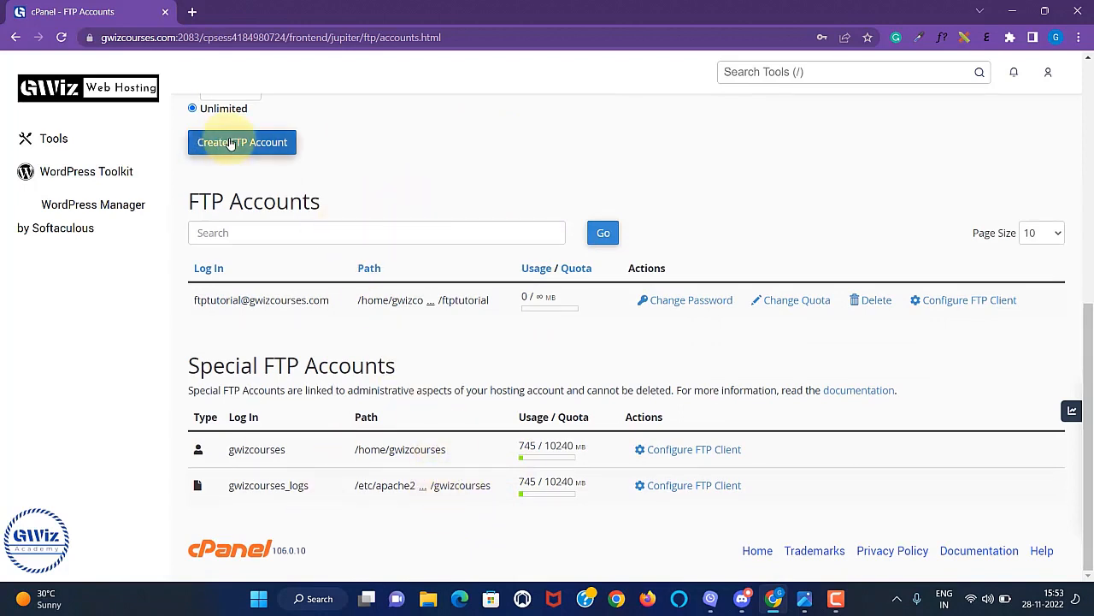
{"action": "scroll", "coordinate": [464, 172], "scroll_direction": "up", "scroll_amount": 2}
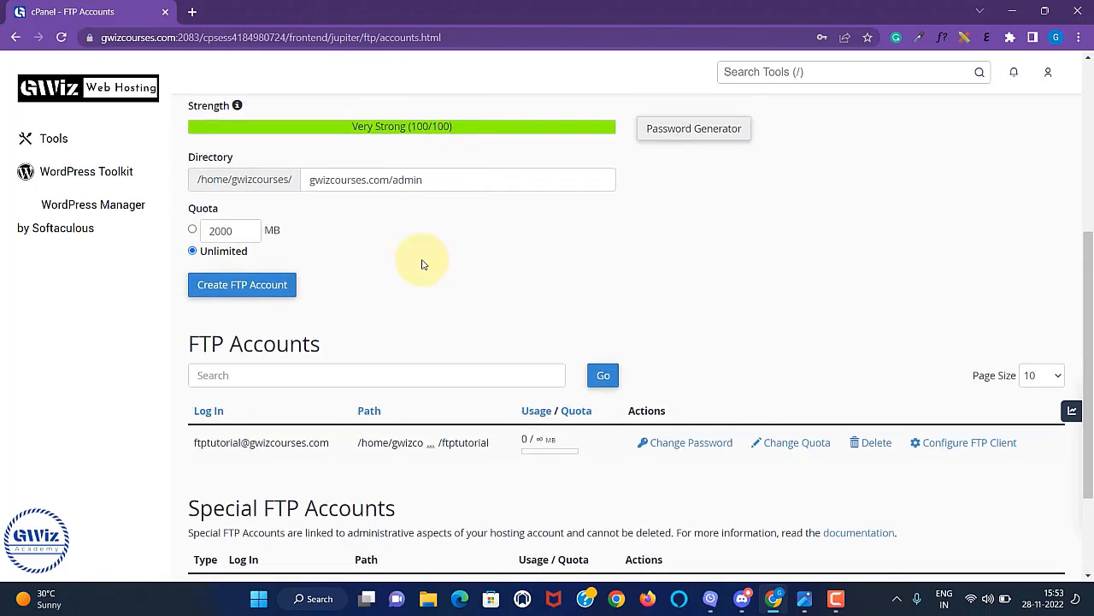
{"action": "left_click", "coordinate": [227, 288]}
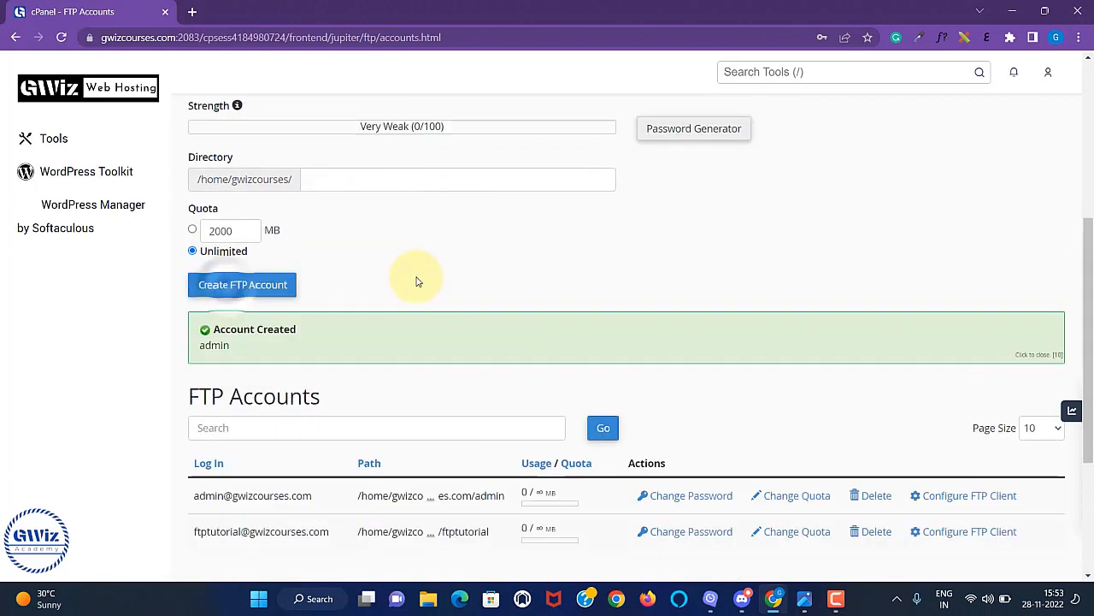
Show the admin account's manual FTP settings: server ftp.gwizcourses.com, port 21.
{"action": "scroll", "coordinate": [504, 306], "scroll_direction": "down", "scroll_amount": 3}
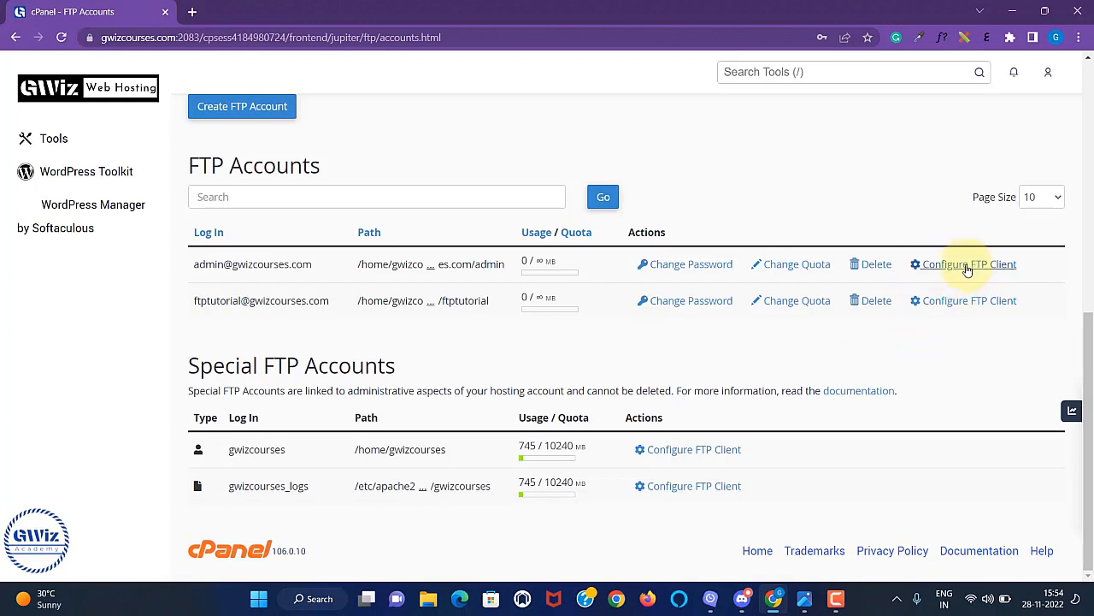
{"action": "left_click", "coordinate": [967, 267]}
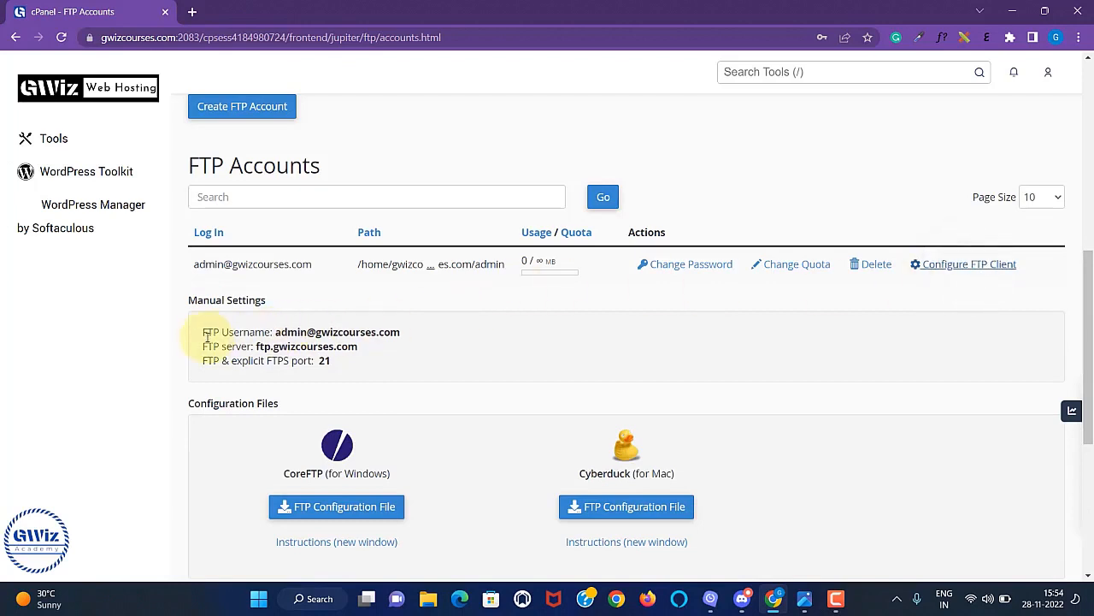
{"action": "left_click_drag", "start_coordinate": [202, 336], "coordinate": [348, 366]}
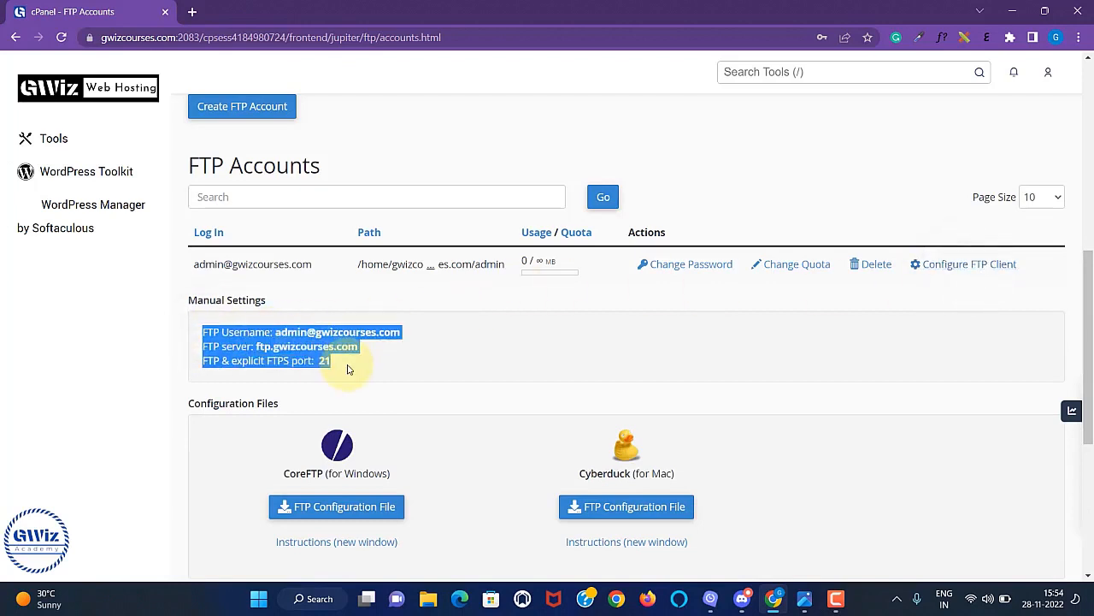
{"action": "left_click", "coordinate": [347, 365]}
{"action": "scroll", "coordinate": [453, 363], "scroll_direction": "down", "scroll_amount": 2}
{"action": "scroll", "coordinate": [449, 367], "scroll_direction": "up", "scroll_amount": 1}
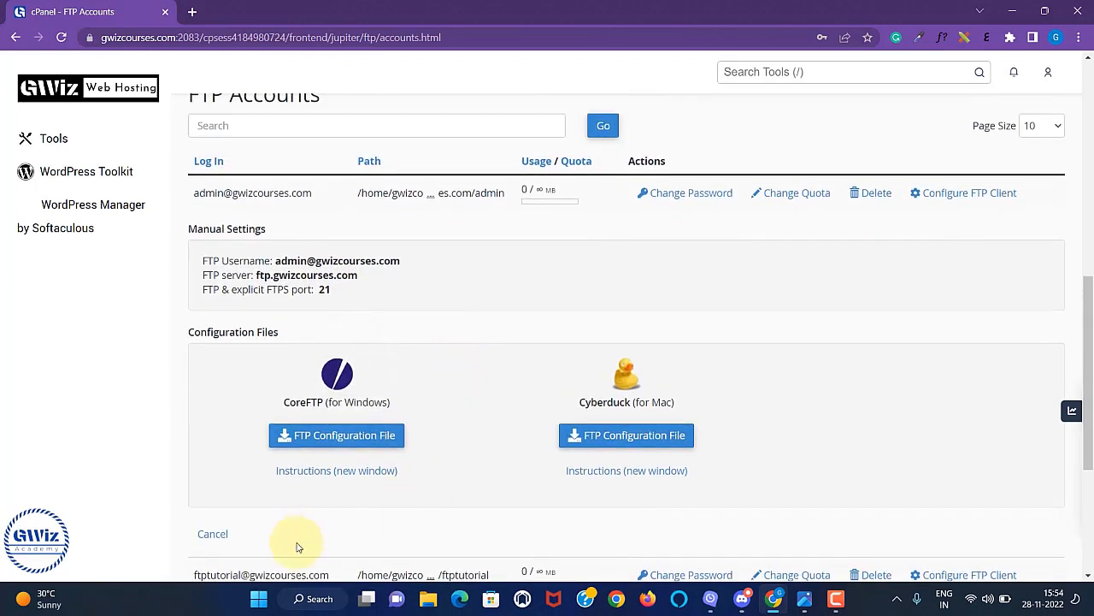
{"action": "left_click", "coordinate": [257, 597]}
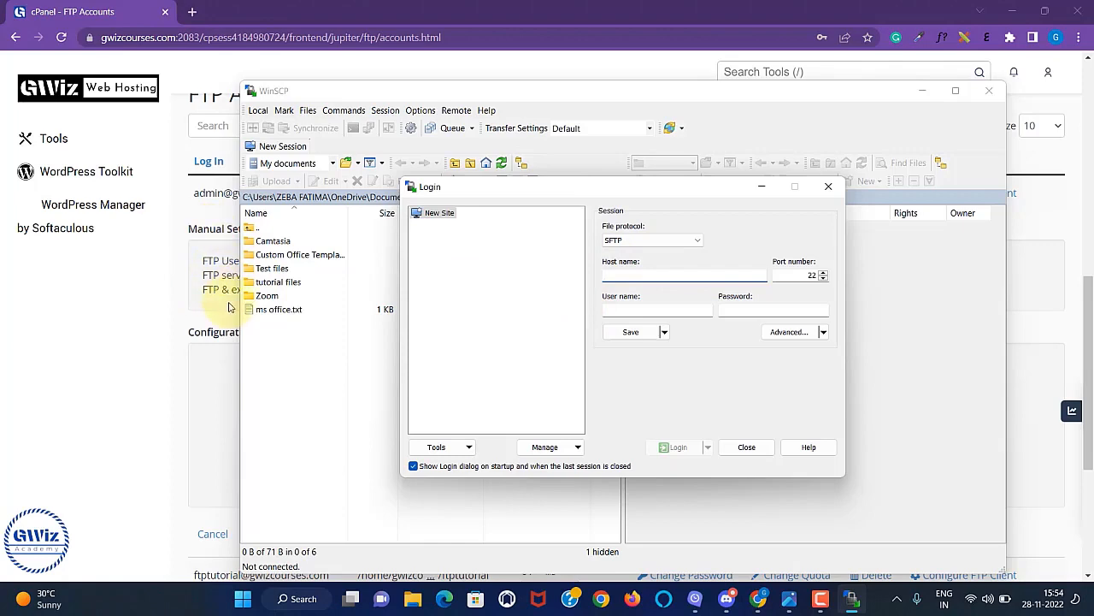
Put ftp.gwizcourses.com as WinSCP's Host name and set plain FTP on port 21.
{"action": "left_click_drag", "start_coordinate": [651, 188], "coordinate": [838, 186]}
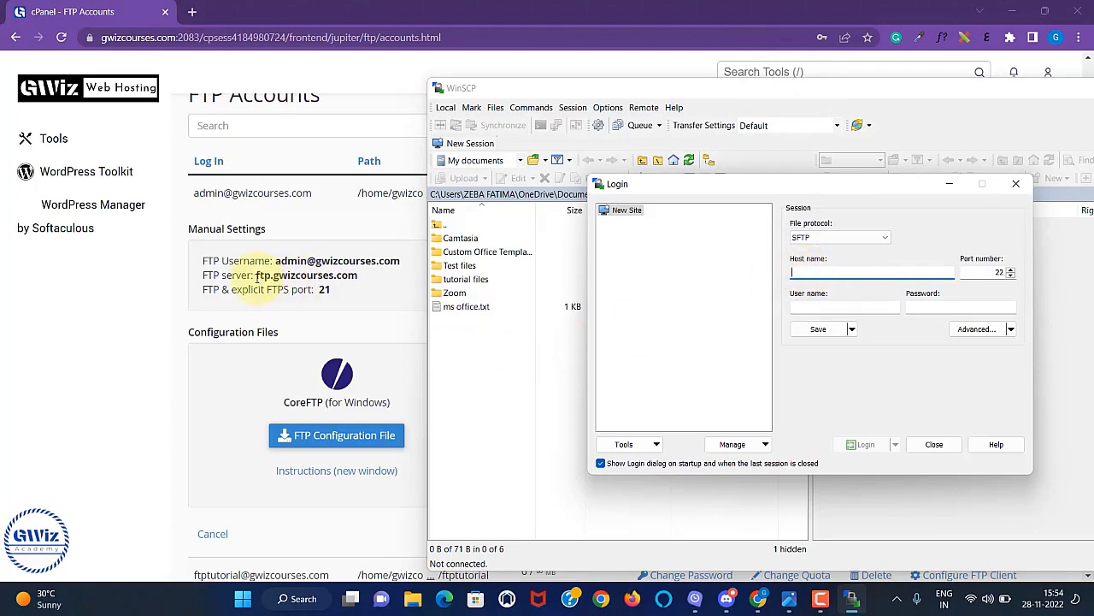
{"action": "left_click_drag", "start_coordinate": [256, 278], "coordinate": [371, 281]}
{"action": "key", "text": "ctrl+c"}
{"action": "key", "text": "alt+Tab"}
{"action": "key", "text": "ctrl+v"}
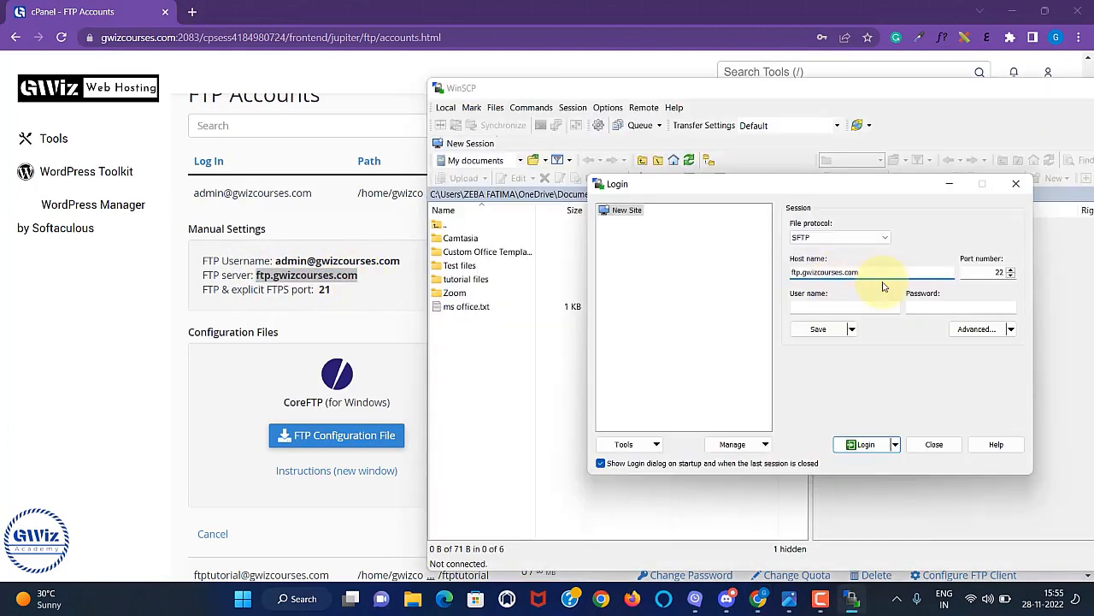
{"action": "left_click", "coordinate": [1010, 276]}
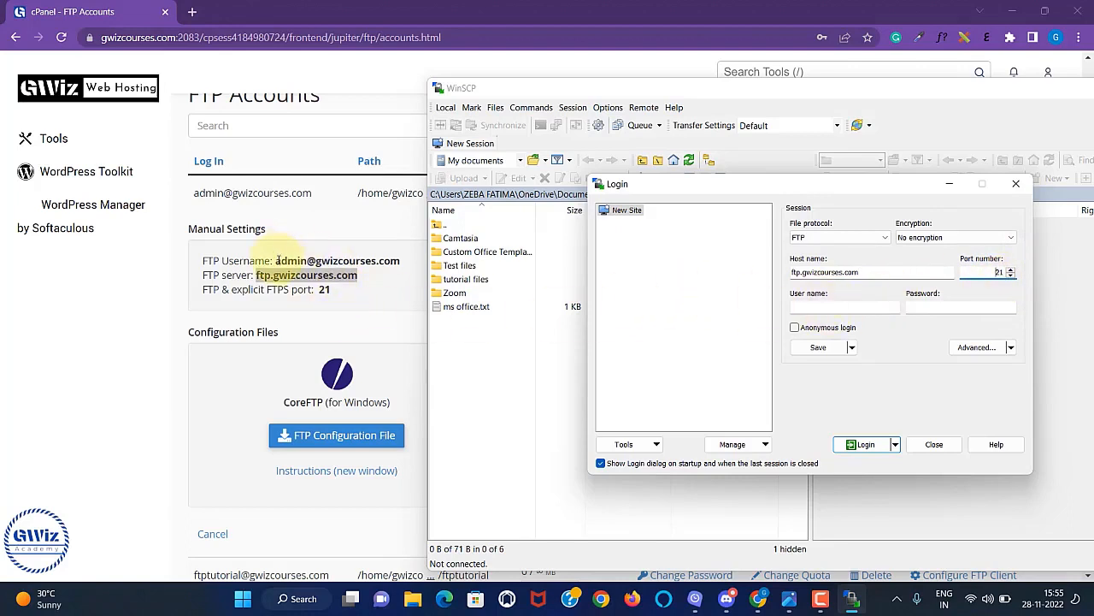
Enter the admin FTP username and password and log in.
{"action": "left_click_drag", "start_coordinate": [277, 260], "coordinate": [414, 269]}
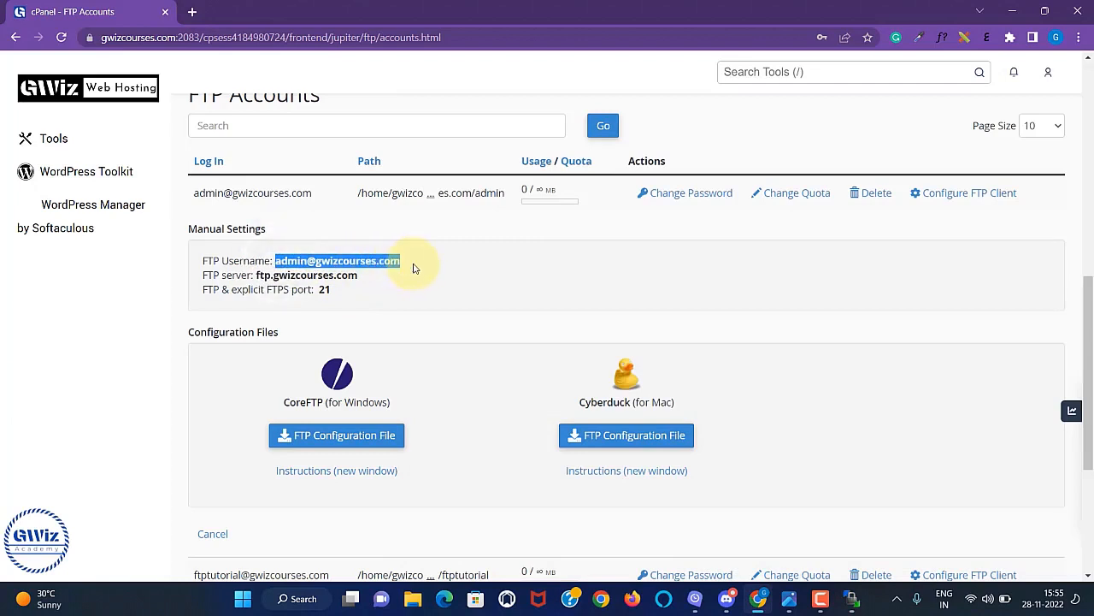
{"action": "left_click", "coordinate": [851, 599]}
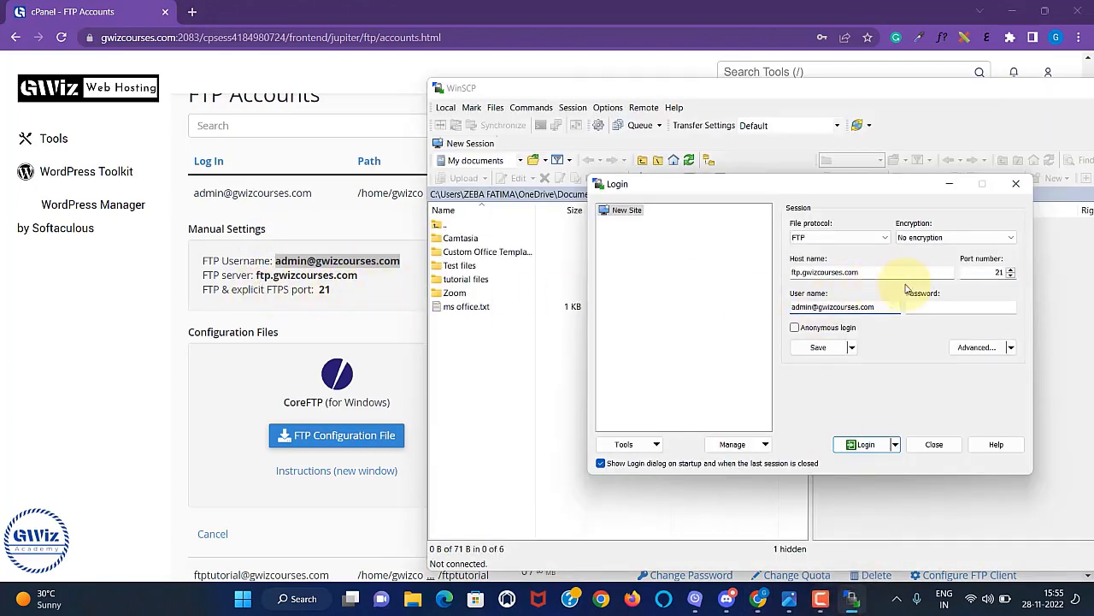
{"action": "left_click", "coordinate": [937, 308]}
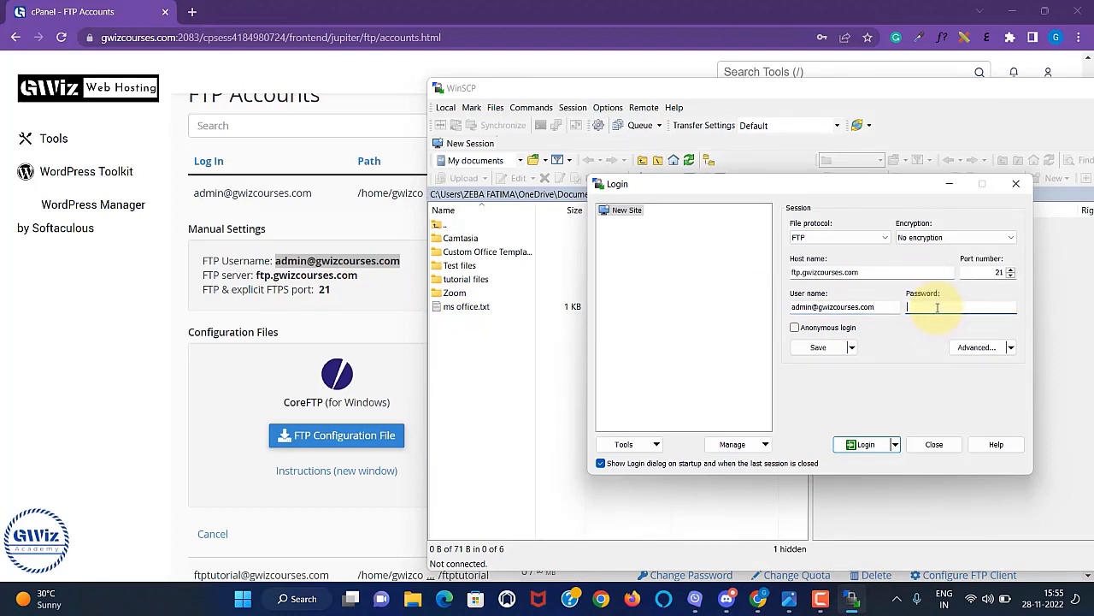
{"action": "key", "text": "ctrl+v"}
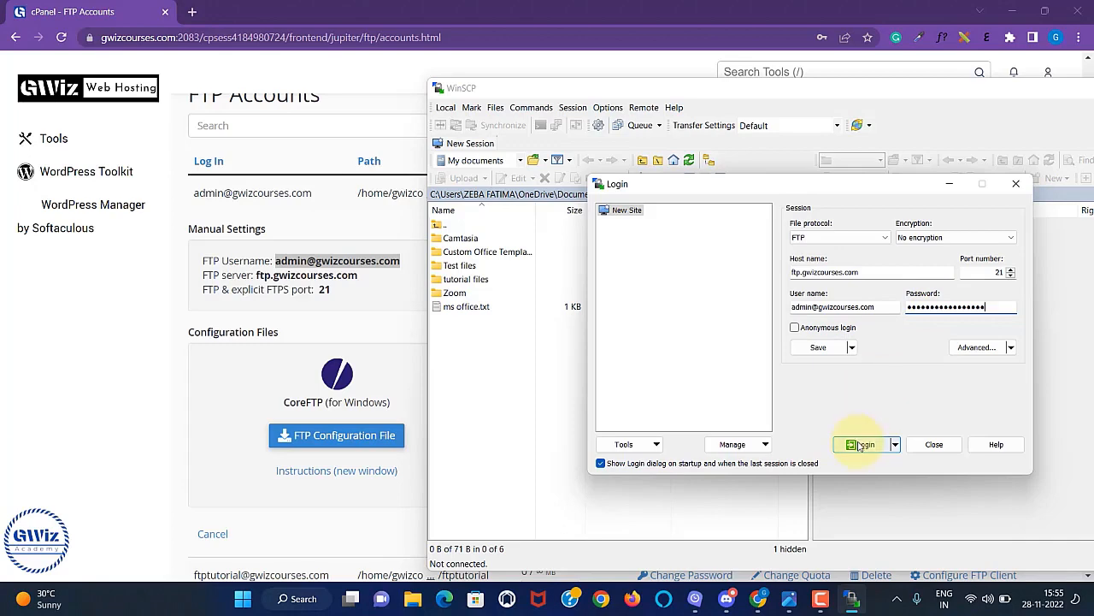
{"action": "left_click", "coordinate": [863, 446]}
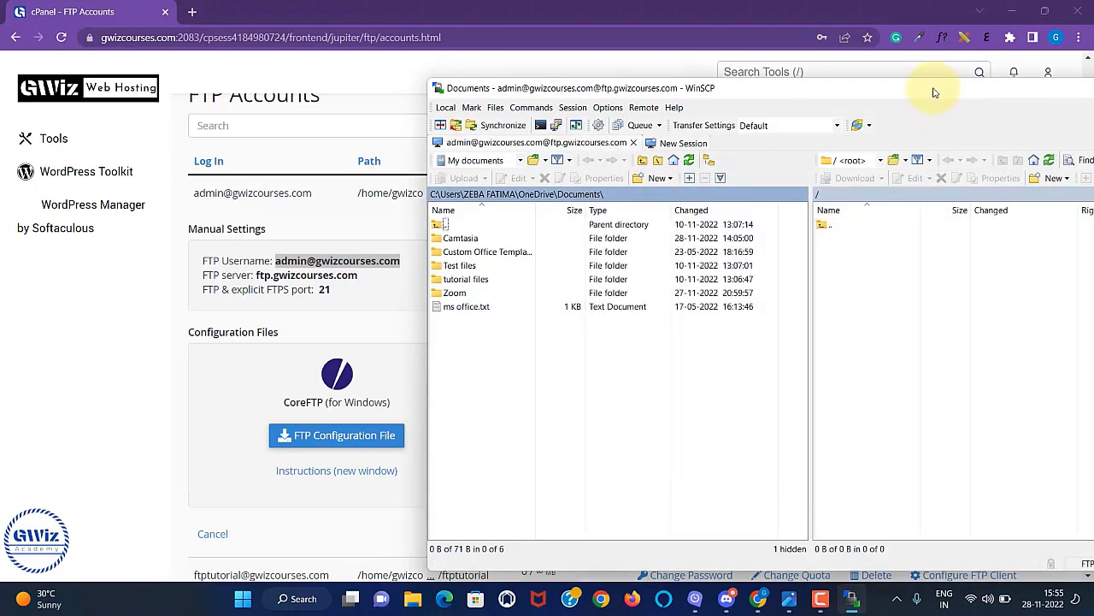
Upload ms office.txt from local Documents to the server's root directory.
{"action": "left_click_drag", "start_coordinate": [934, 93], "coordinate": [659, 42]}
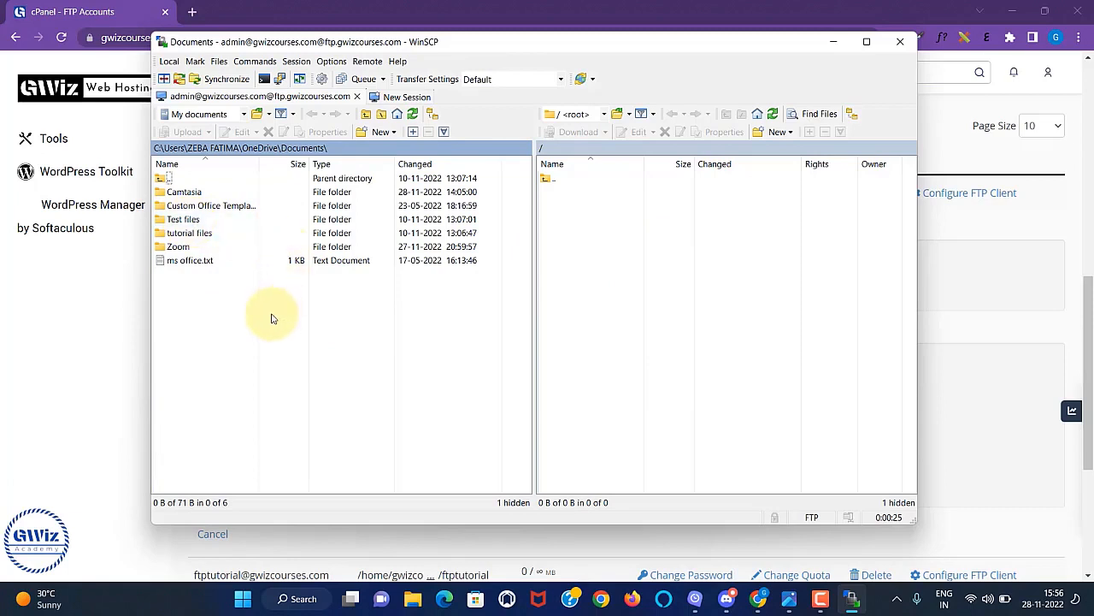
{"action": "left_click", "coordinate": [184, 260]}
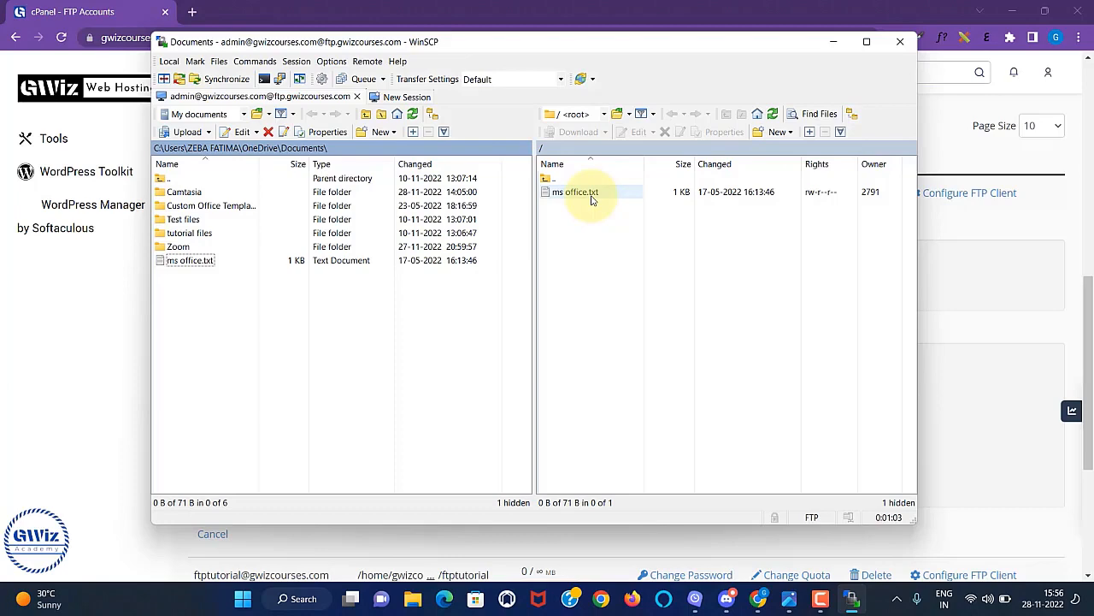
Minimise WinSCP and open cPanel's File Manager at /home/gwizcourses.
{"action": "left_click", "coordinate": [833, 41]}
{"action": "left_click", "coordinate": [53, 138]}
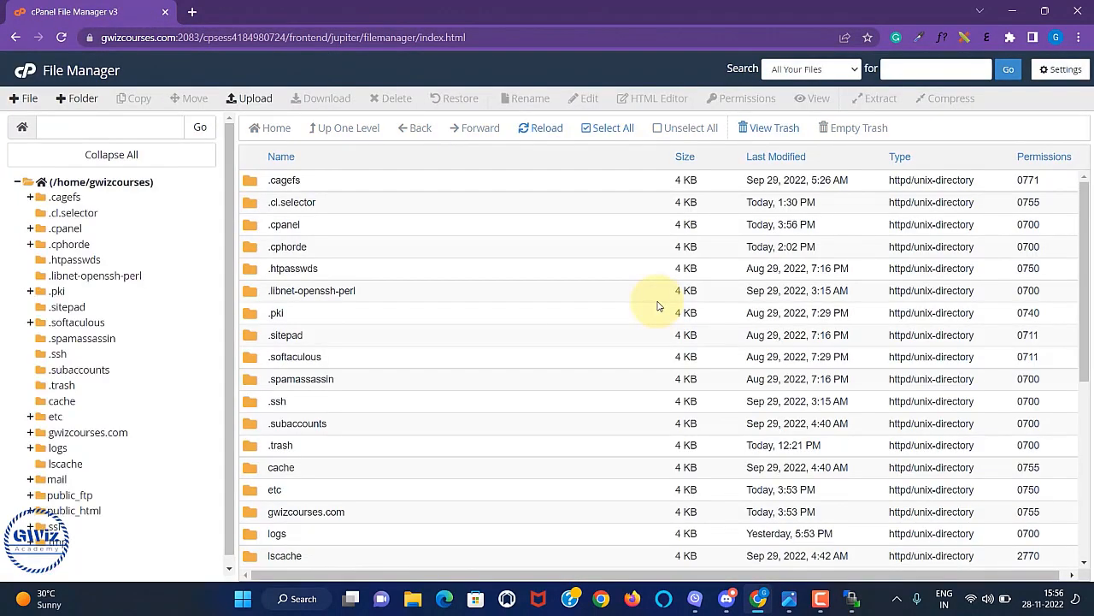
Open the admin folder under gwizcourses.com in File Manager's folder tree.
{"action": "left_click", "coordinate": [90, 433]}
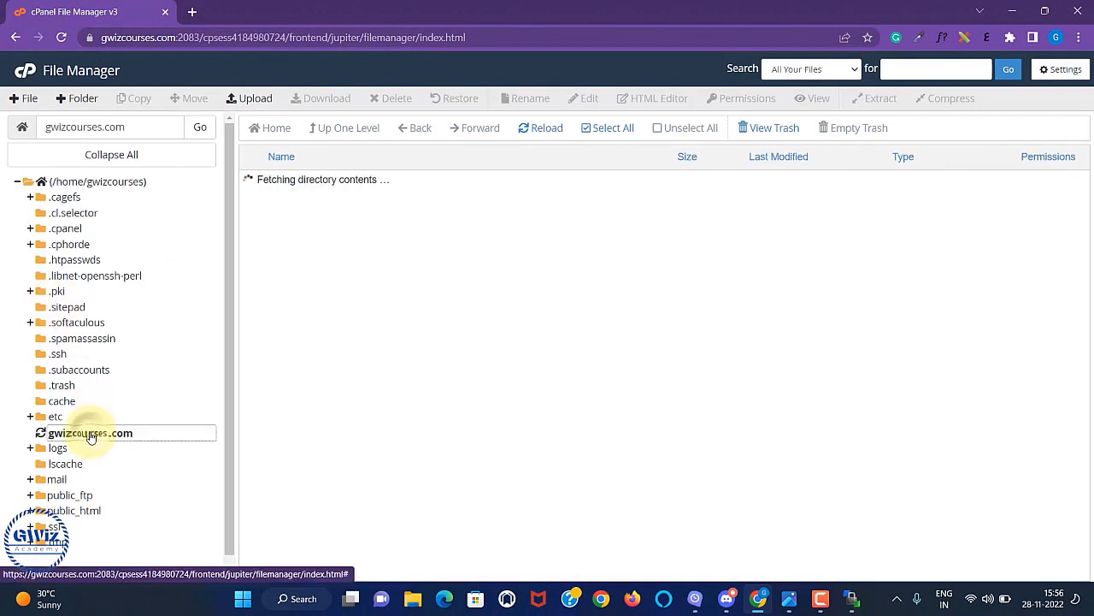
{"action": "double_click", "coordinate": [324, 186]}
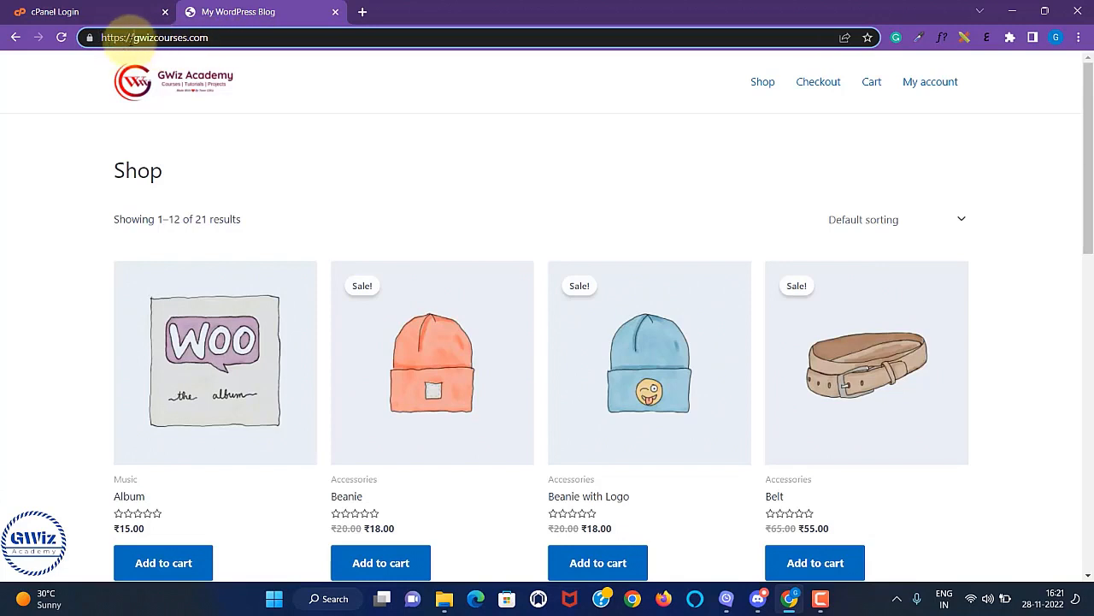
Log back in to cPanel and scroll the Tools dashboard down to the Domains group.
{"action": "left_click_drag", "start_coordinate": [133, 38], "coordinate": [205, 44]}
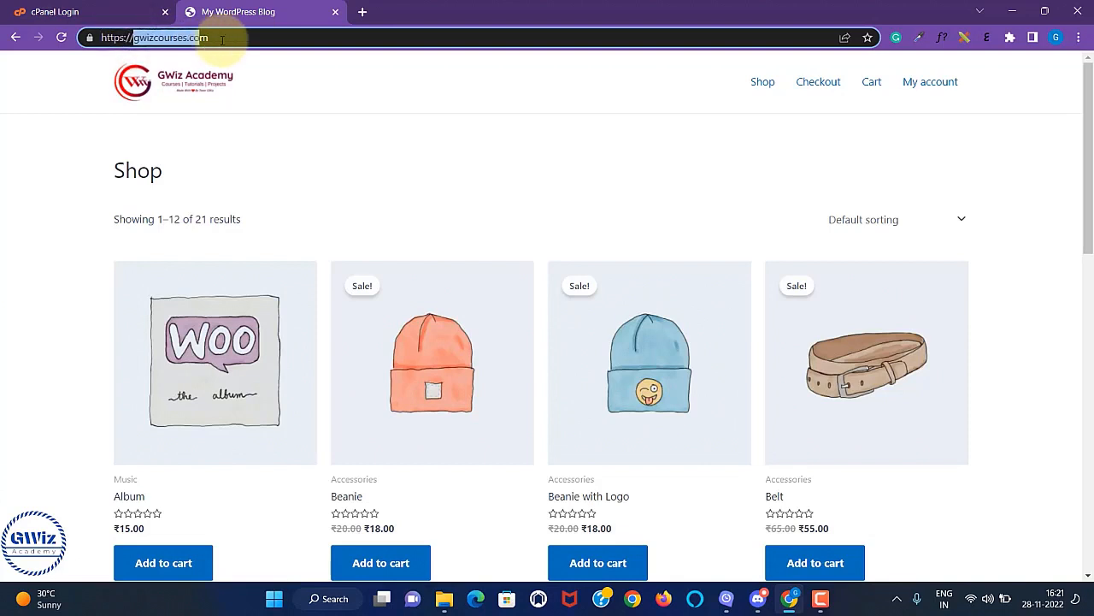
{"action": "left_click", "coordinate": [55, 12]}
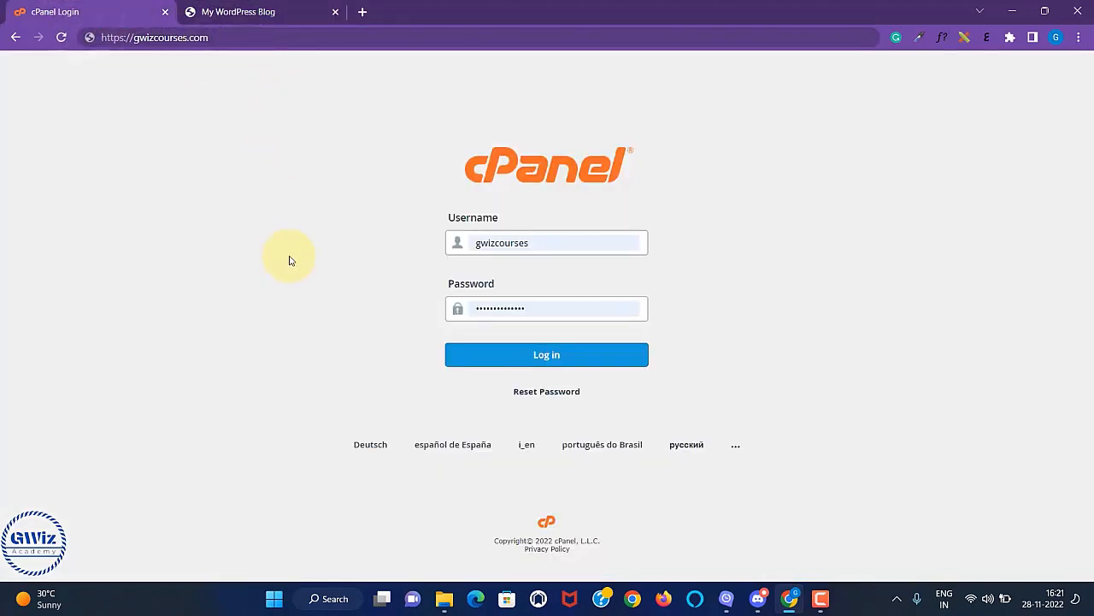
{"action": "left_click", "coordinate": [614, 350]}
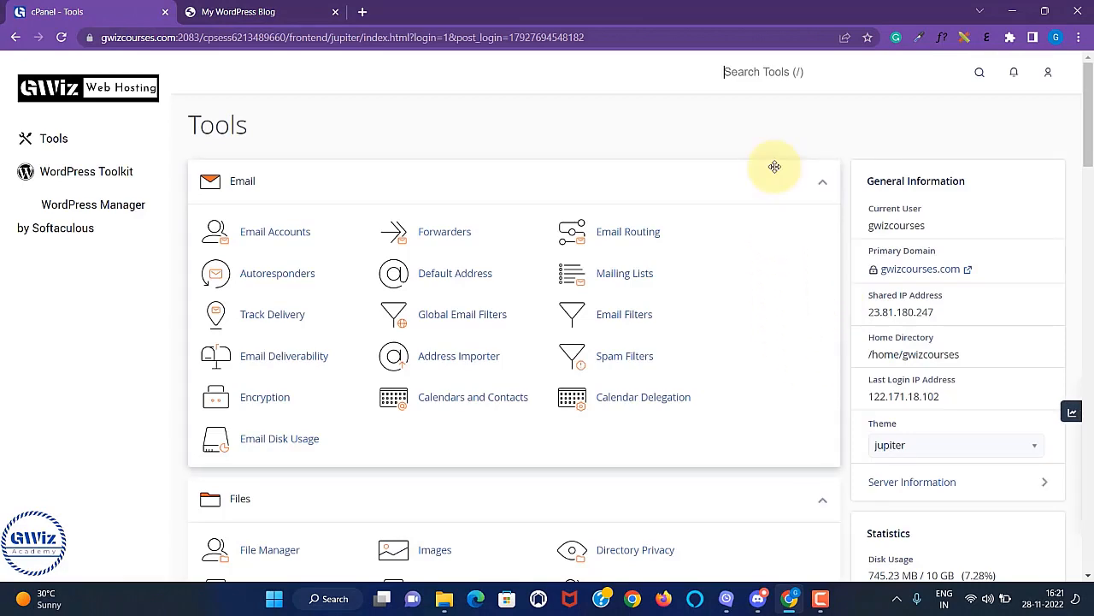
{"action": "scroll", "coordinate": [748, 325], "scroll_direction": "down", "scroll_amount": 4}
{"action": "scroll", "coordinate": [723, 272], "scroll_direction": "down", "scroll_amount": 4}
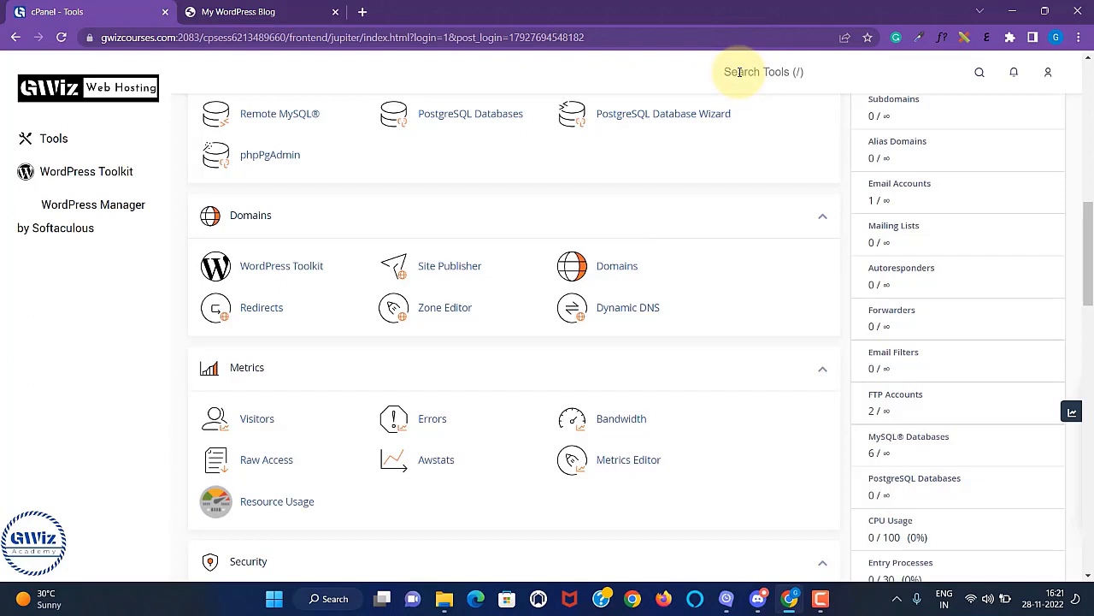
Open Domains management and bring up the Create A New Domain form.
{"action": "left_click", "coordinate": [623, 268]}
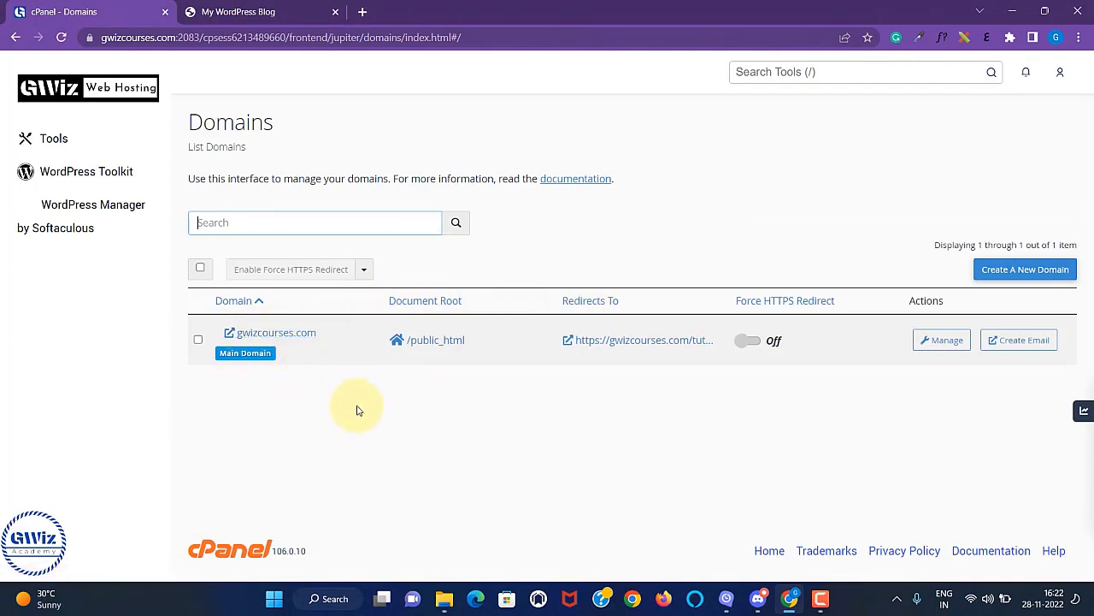
{"action": "left_click", "coordinate": [1023, 281]}
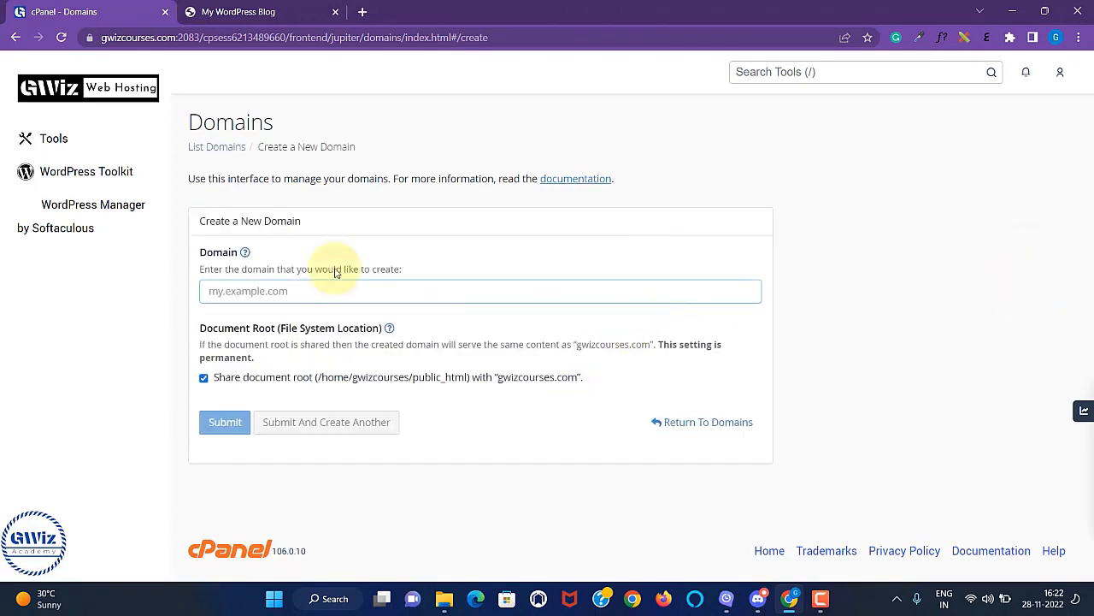
{"action": "left_click", "coordinate": [16, 36]}
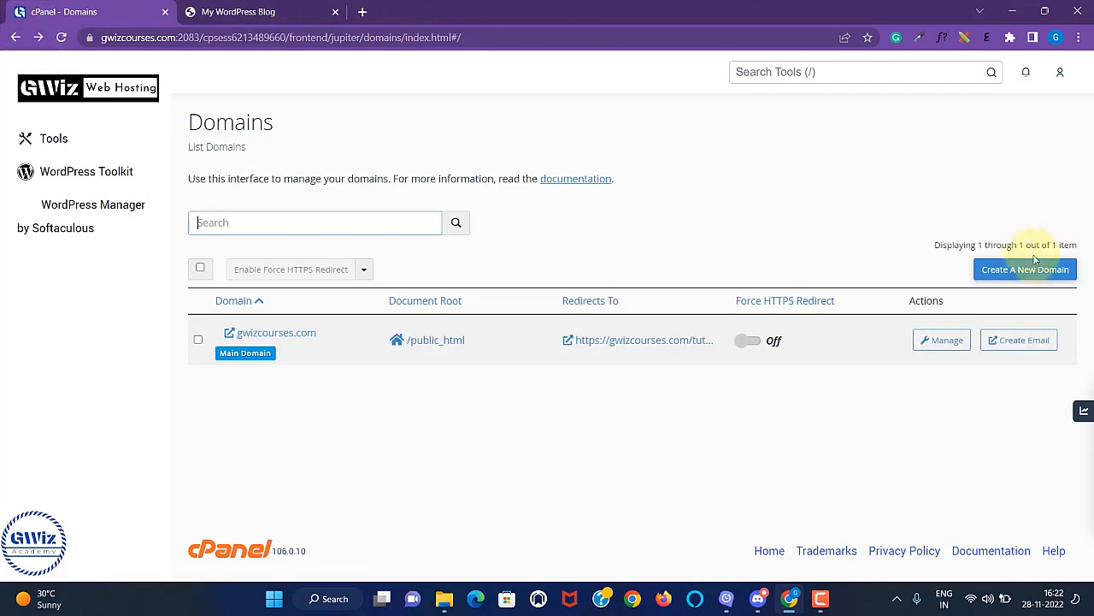
{"action": "left_click", "coordinate": [1041, 274]}
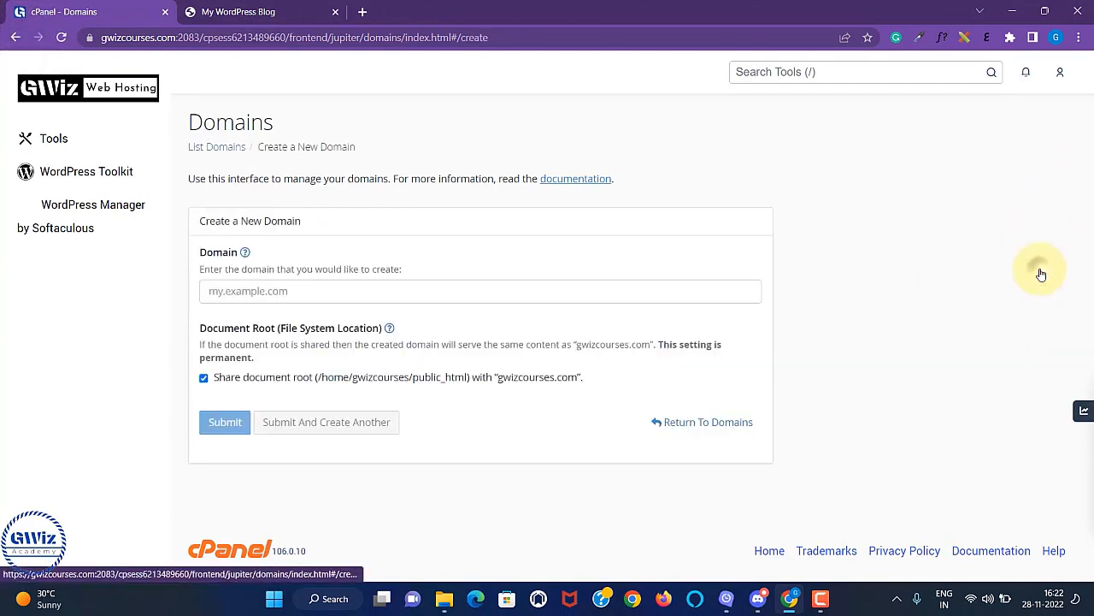
Enter admin.gwizcourses.com as the domain, then select the auto-filled document root path.
{"action": "left_click", "coordinate": [235, 290]}
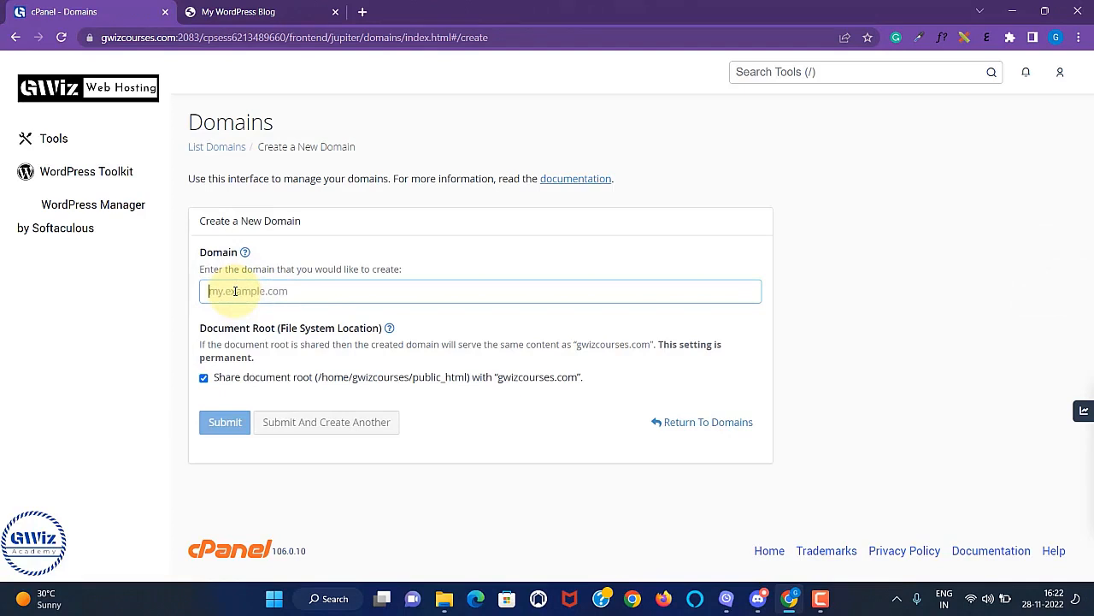
{"action": "type", "text": "admin"}
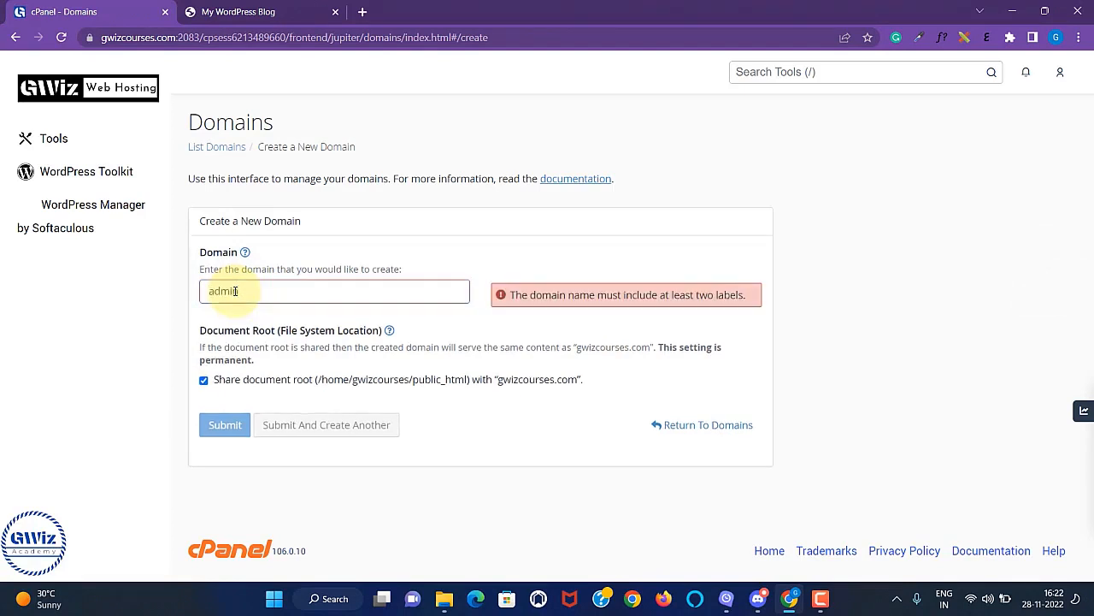
{"action": "type", "text": ".gwiz"}
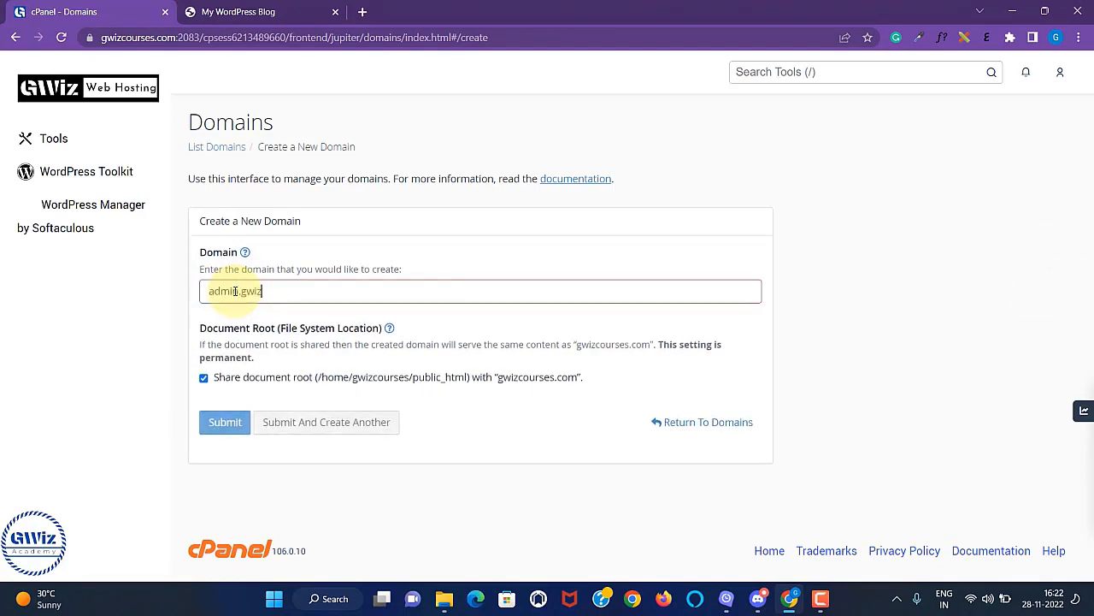
{"action": "type", "text": "courses.co"}
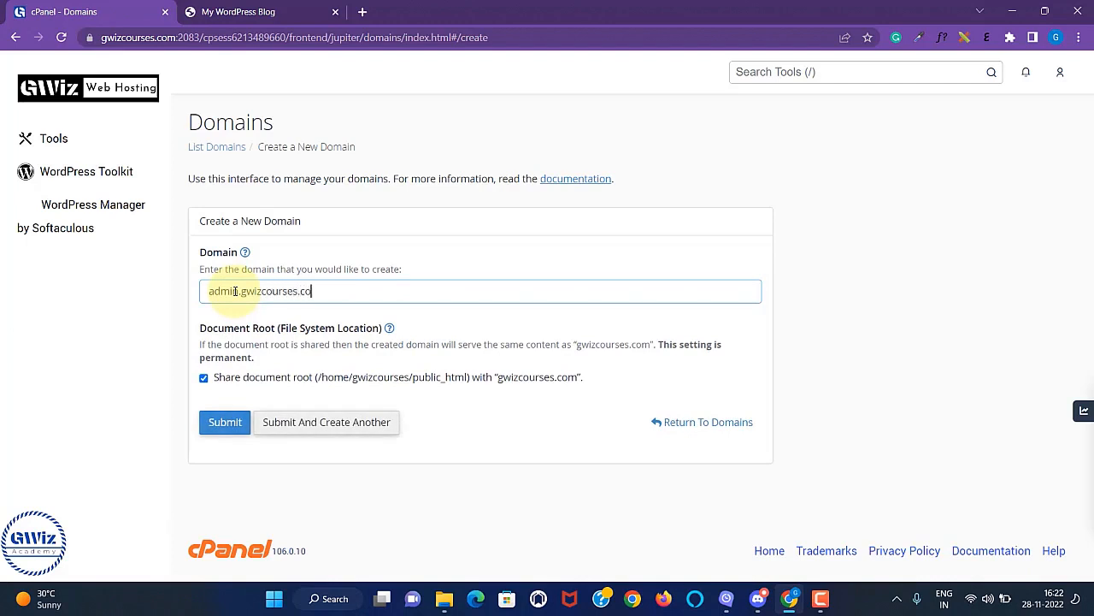
{"action": "type", "text": "m"}
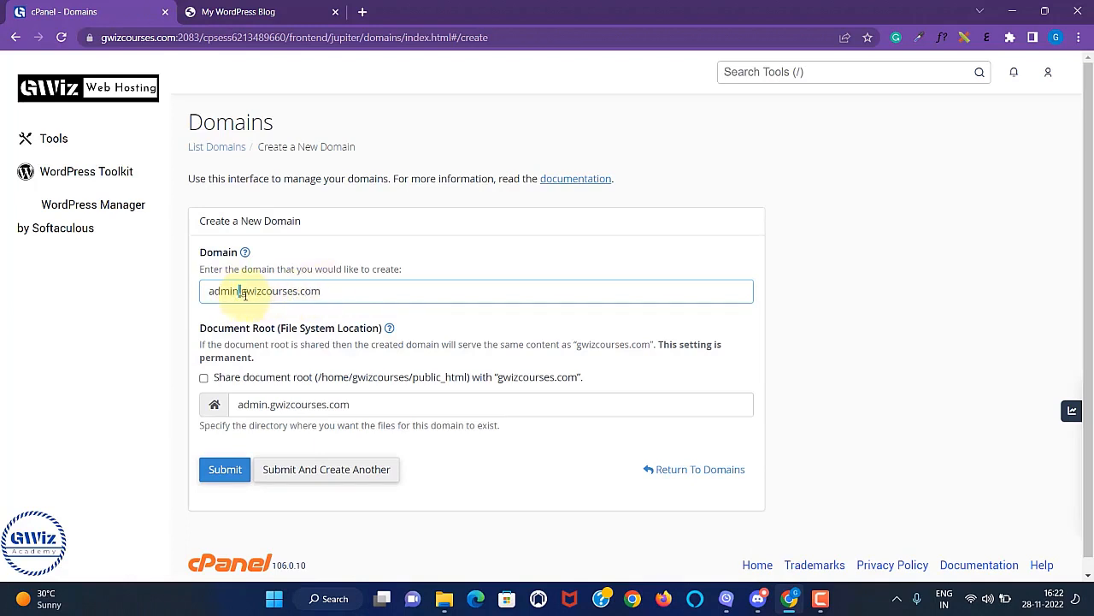
{"action": "left_click_drag", "start_coordinate": [237, 290], "coordinate": [208, 291]}
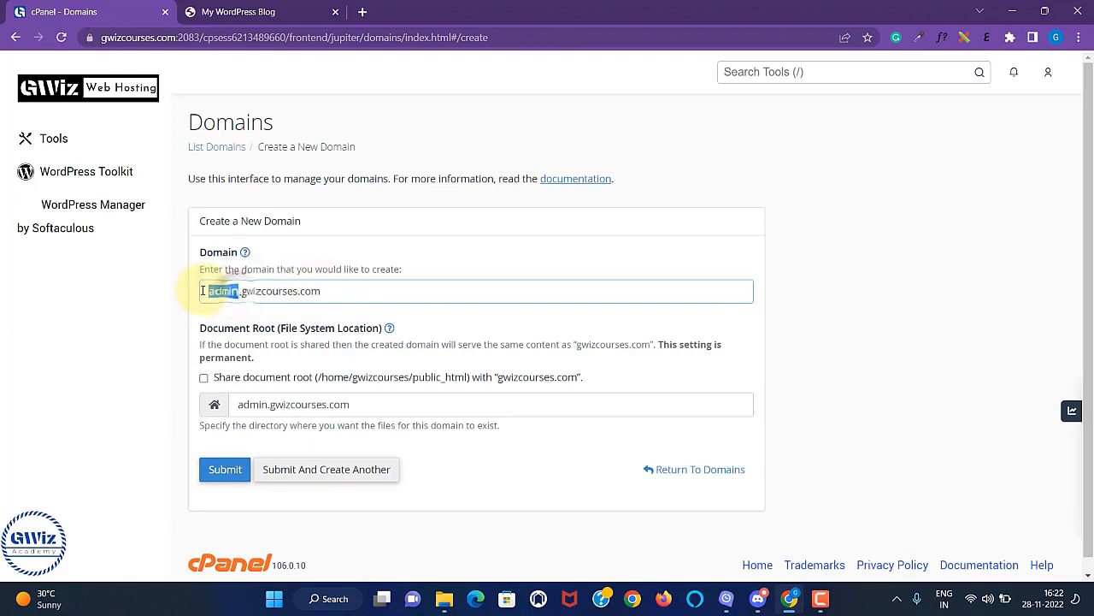
{"action": "key", "text": "Right"}
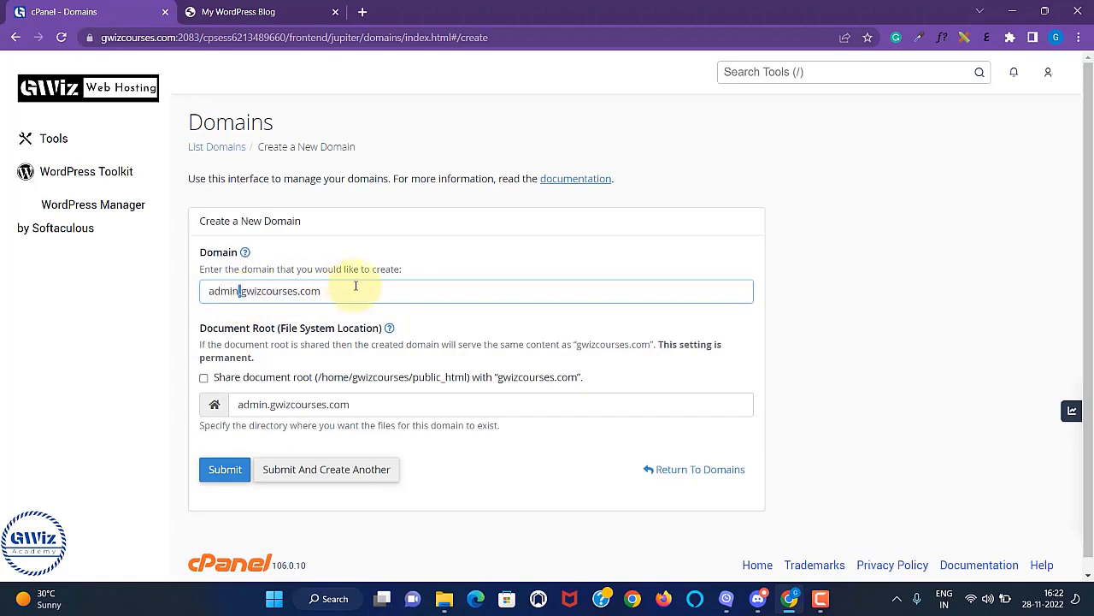
{"action": "scroll", "coordinate": [539, 282], "scroll_direction": "down", "scroll_amount": 1}
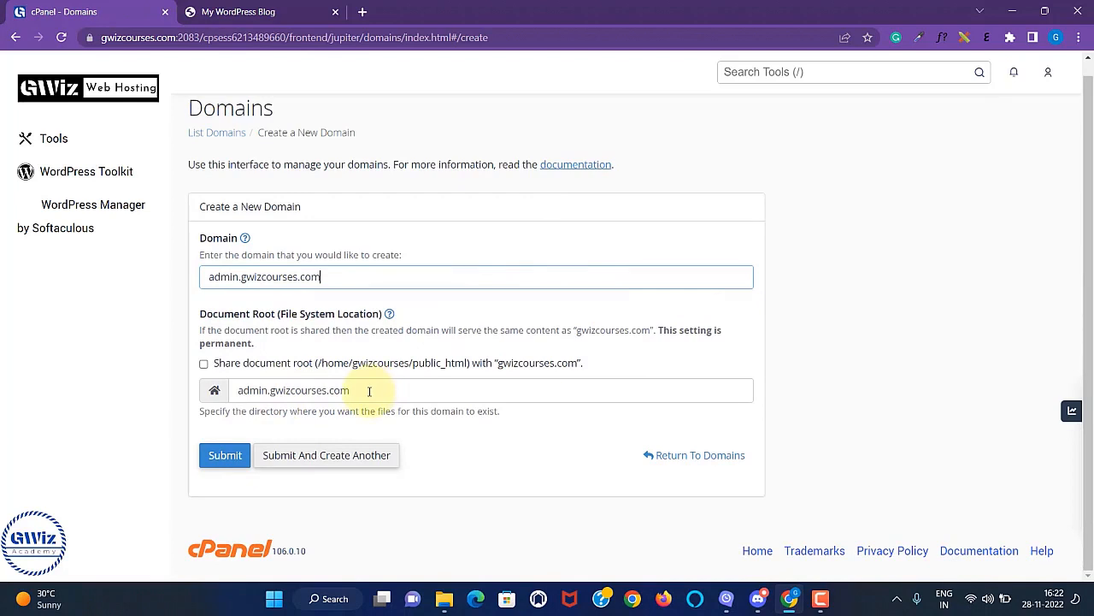
{"action": "left_click_drag", "start_coordinate": [368, 390], "coordinate": [229, 389]}
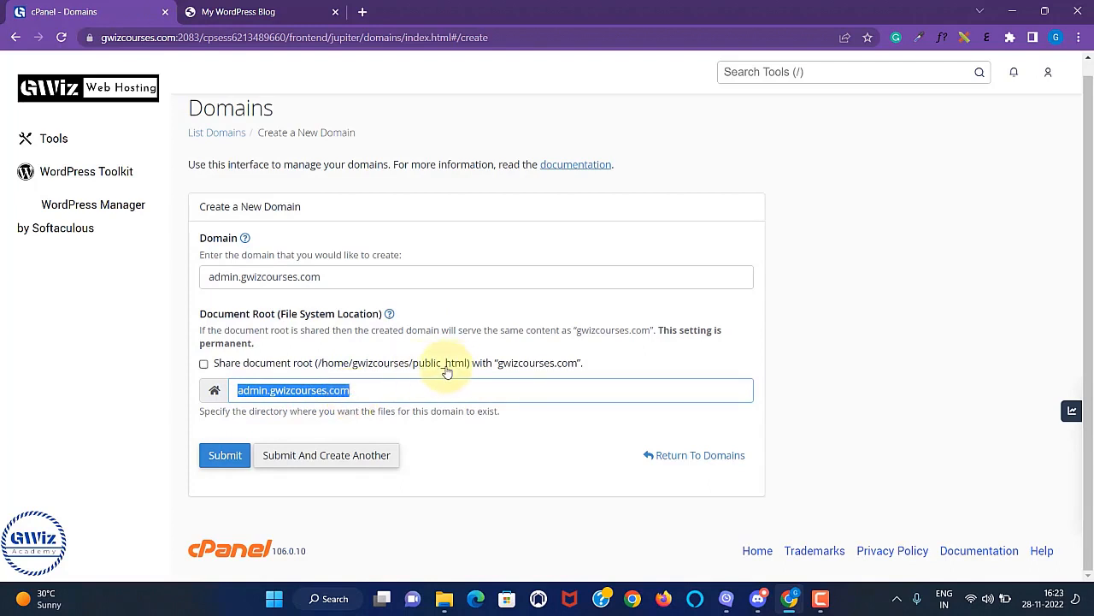
Prefix the document root with 'public' so it reads publicadmin.gwizcourses.com.
{"action": "left_click", "coordinate": [374, 390]}
{"action": "left_click", "coordinate": [238, 390]}
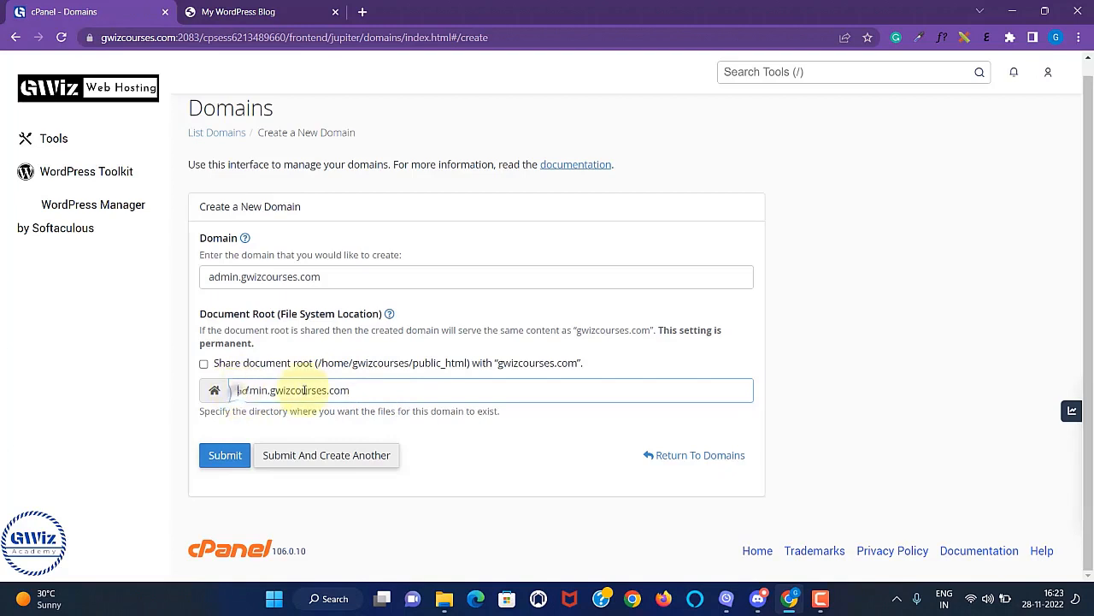
{"action": "type", "text": "publ"}
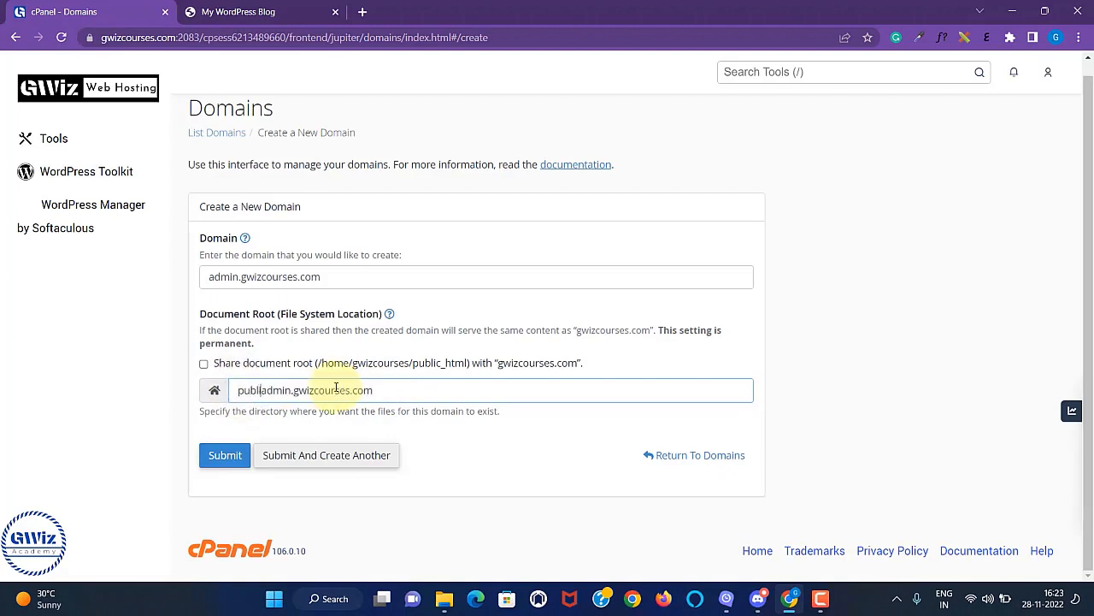
{"action": "type", "text": "ic"}
Open File Manager in a new tab to view public_html, then return to the domain form.
{"action": "right_click", "coordinate": [72, 86]}
{"action": "left_click", "coordinate": [124, 98]}
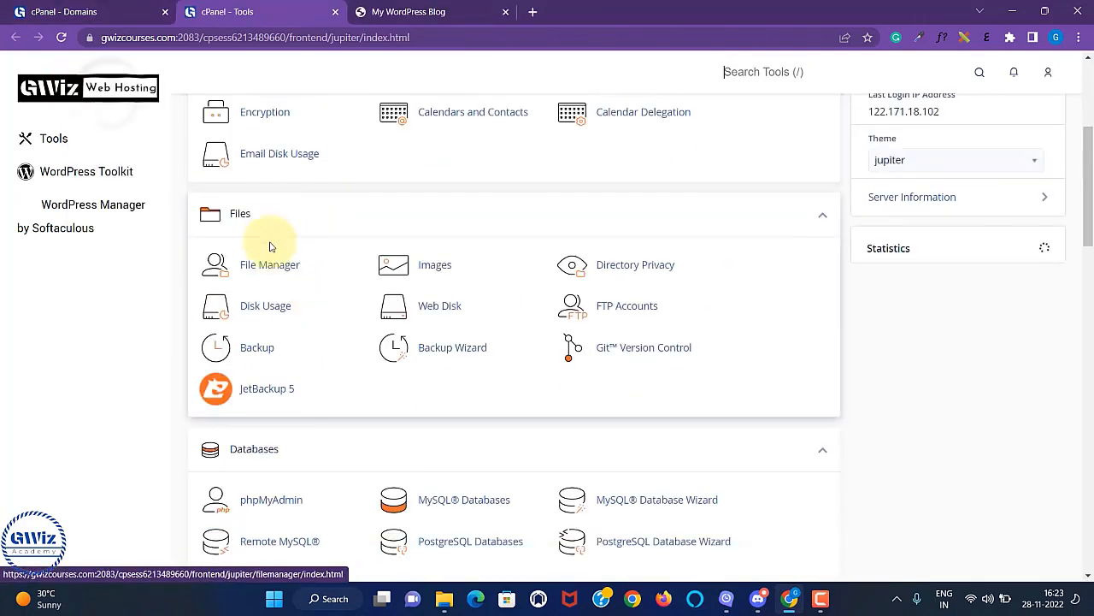
{"action": "left_click", "coordinate": [282, 265]}
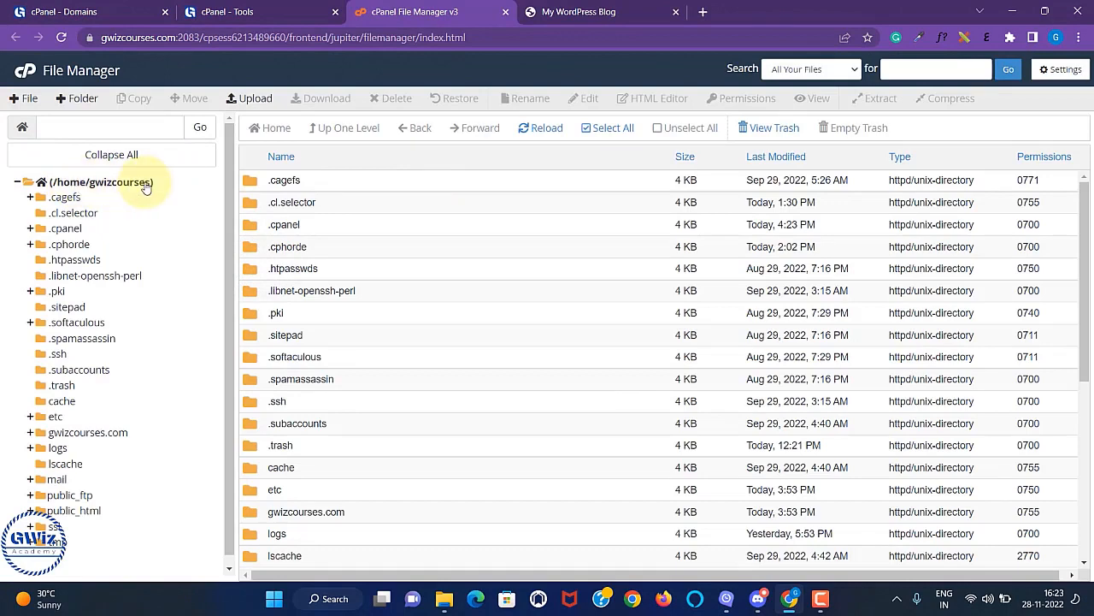
{"action": "scroll", "coordinate": [139, 367], "scroll_direction": "down", "scroll_amount": 1}
{"action": "left_click", "coordinate": [90, 503]}
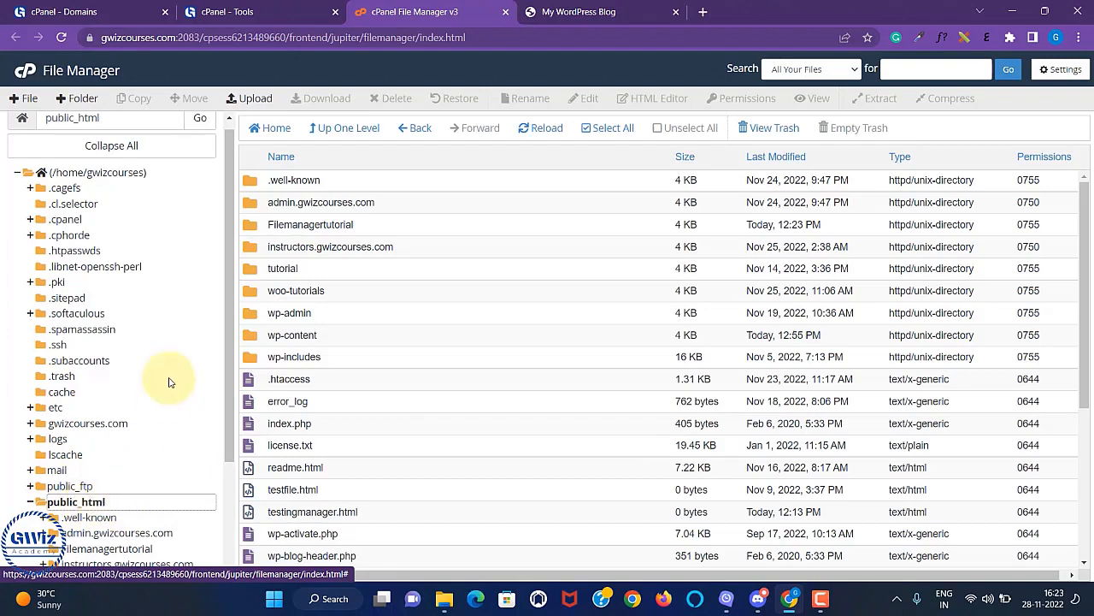
{"action": "left_click", "coordinate": [97, 12]}
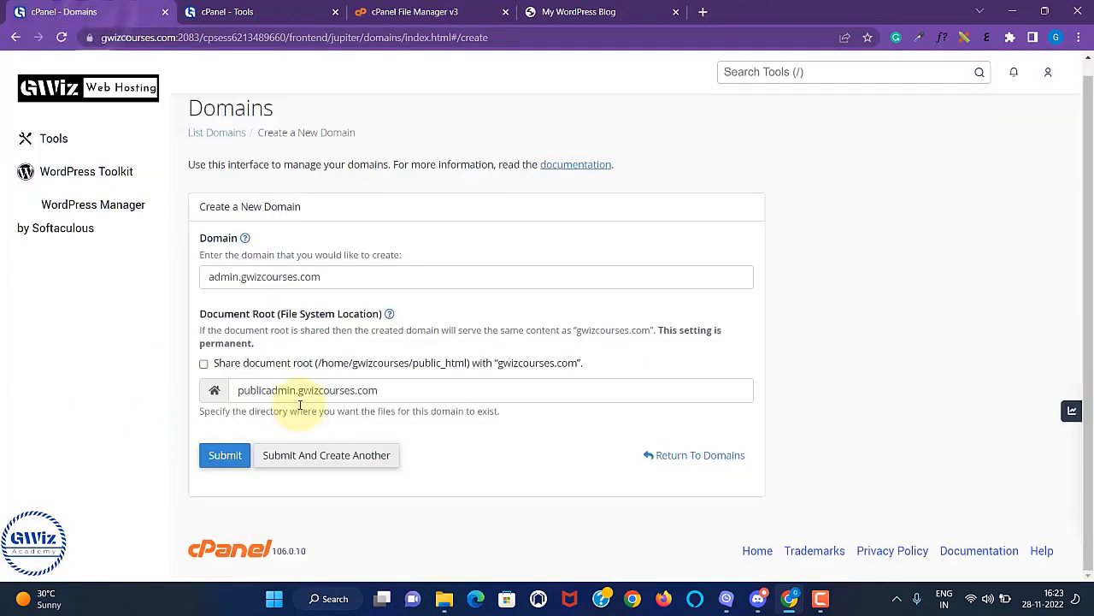
Complete the document root as public_html/admin.gwizcourses.com and submit the new domain.
{"action": "left_click", "coordinate": [263, 390]}
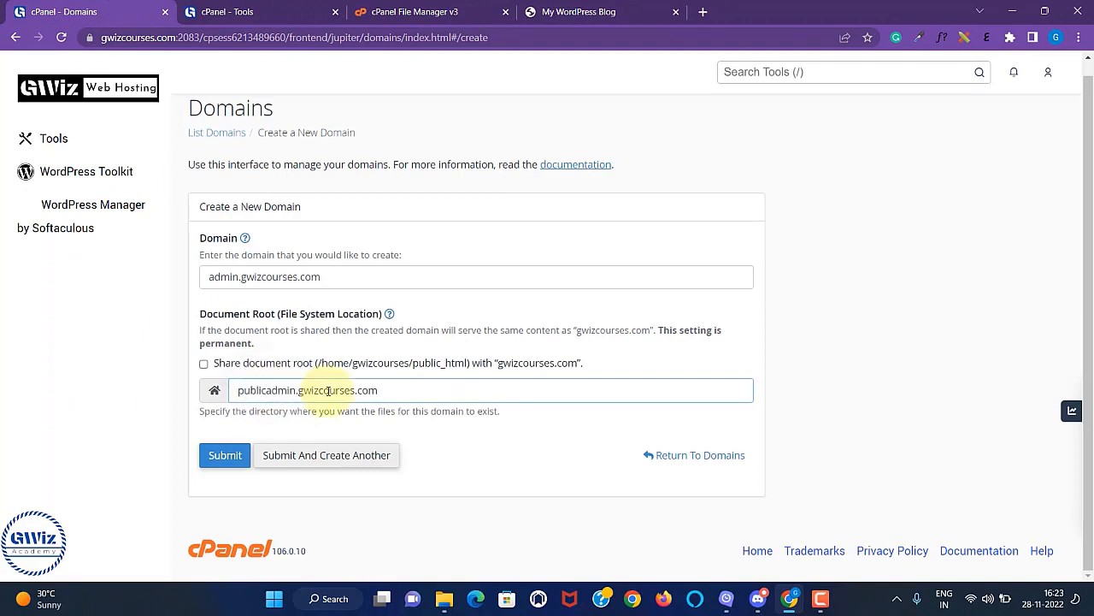
{"action": "type", "text": "_html"}
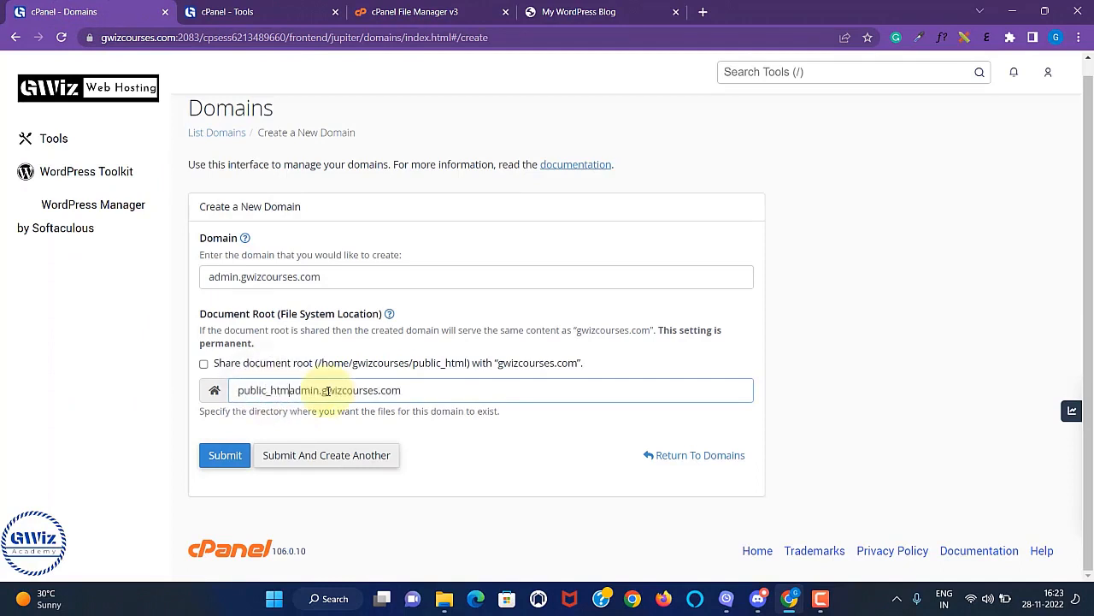
{"action": "type", "text": "/"}
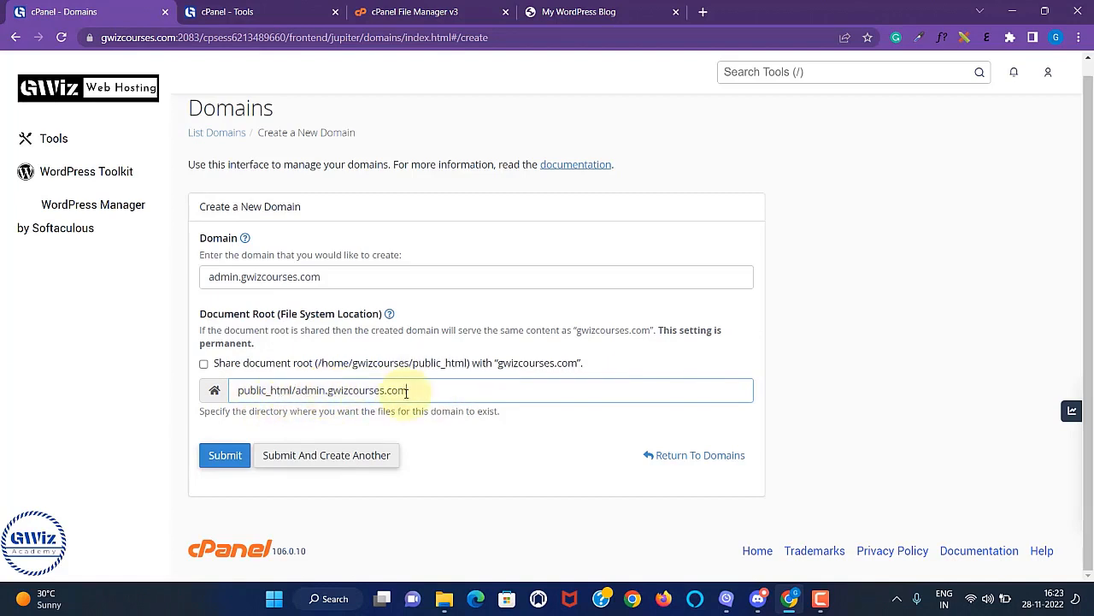
{"action": "left_click", "coordinate": [229, 456]}
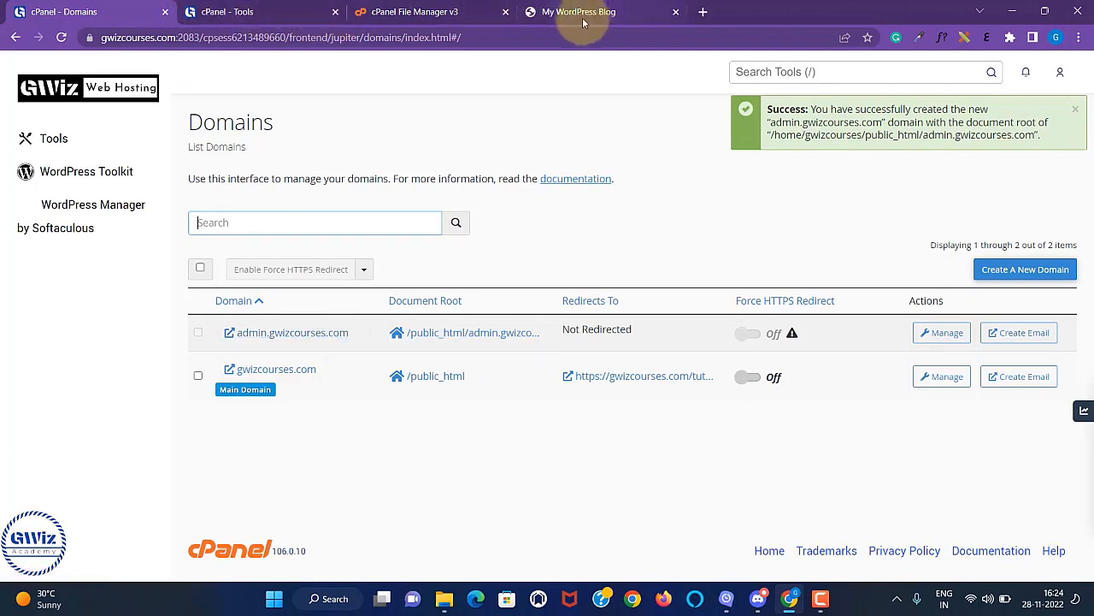
Reload File Manager and open the new public_html/admin.gwizcourses.com folder.
{"action": "left_click", "coordinate": [270, 17]}
{"action": "left_click", "coordinate": [418, 14]}
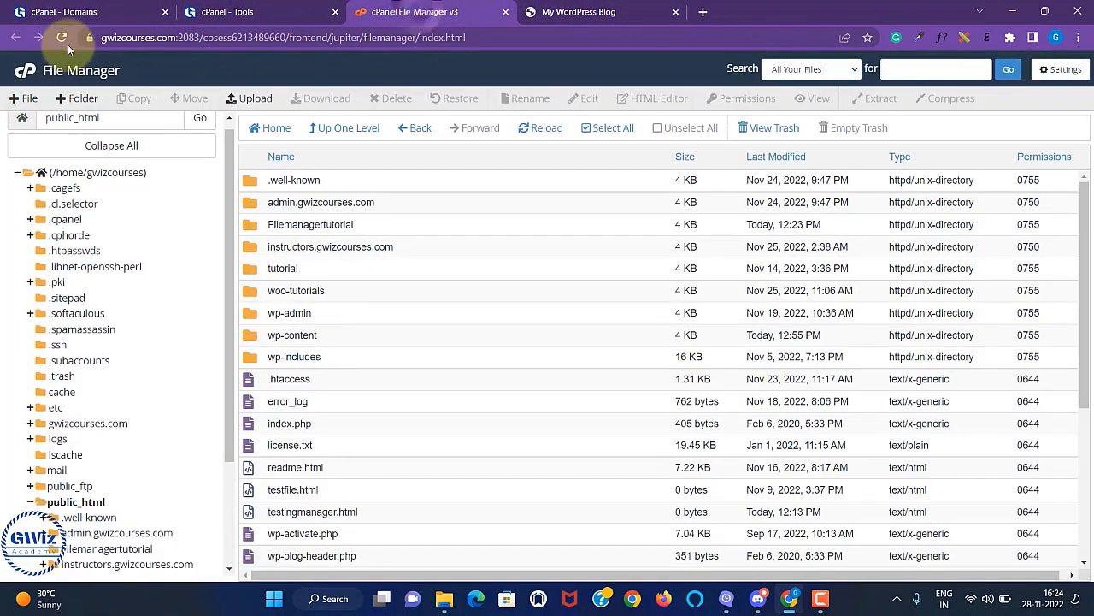
{"action": "left_click", "coordinate": [63, 39]}
{"action": "left_click", "coordinate": [92, 435]}
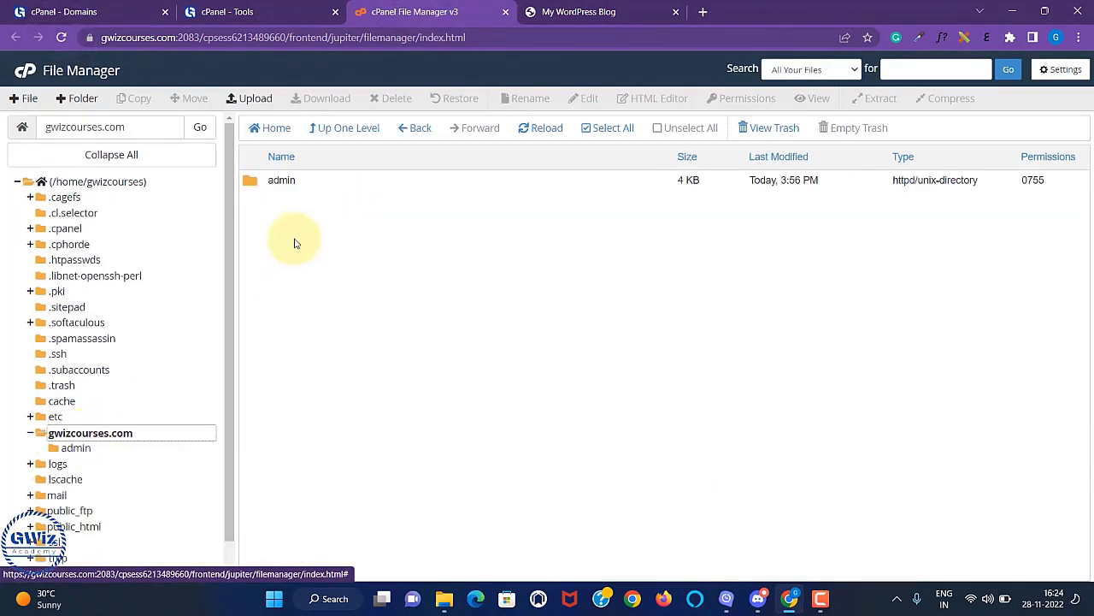
{"action": "double_click", "coordinate": [312, 185]}
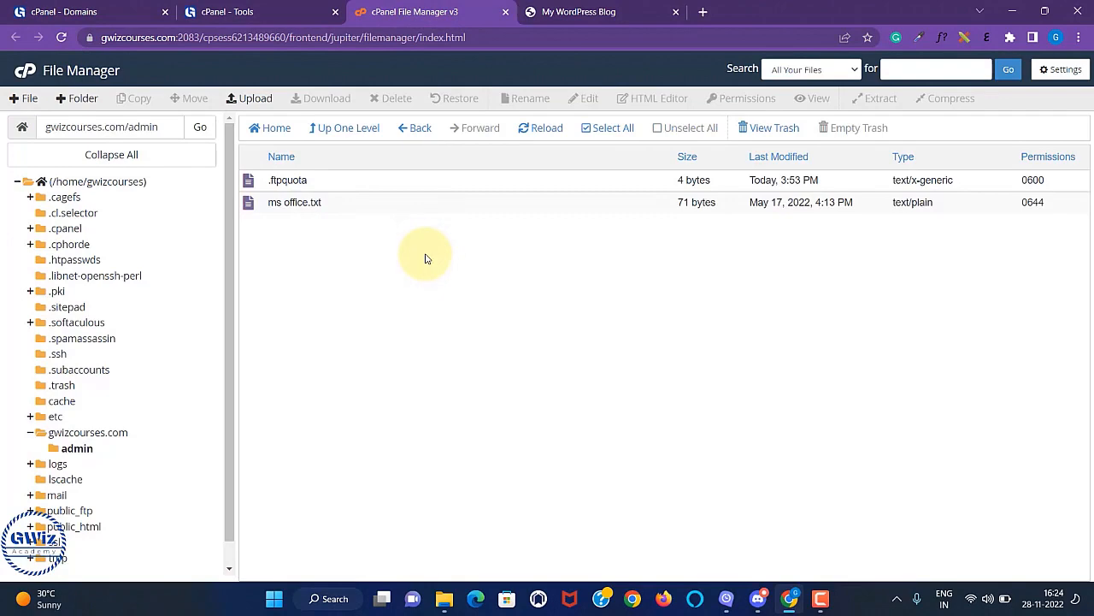
{"action": "left_click", "coordinate": [86, 526]}
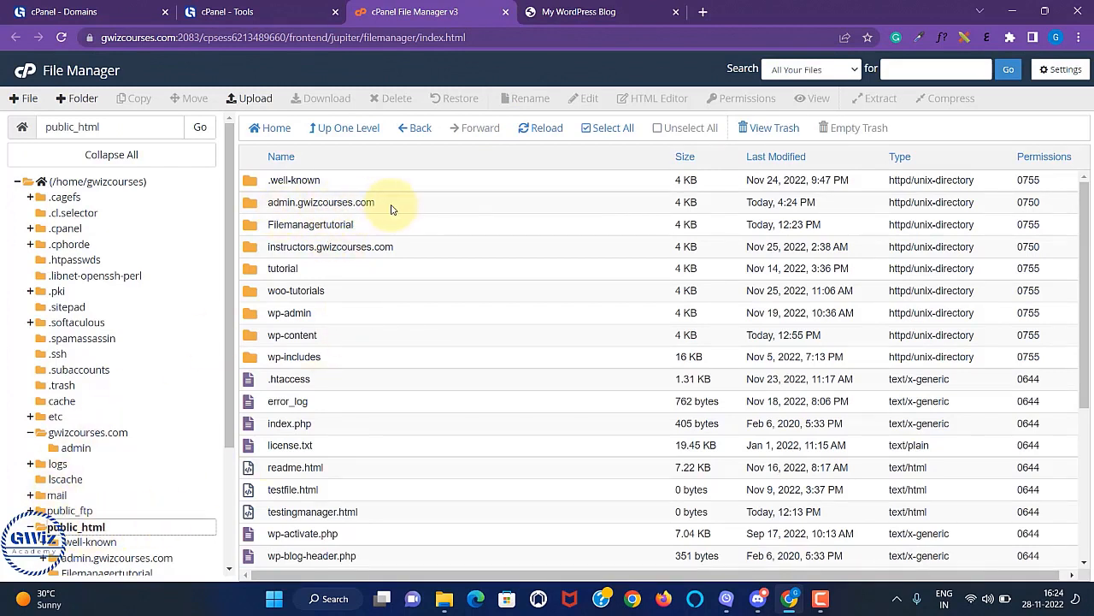
{"action": "double_click", "coordinate": [391, 209]}
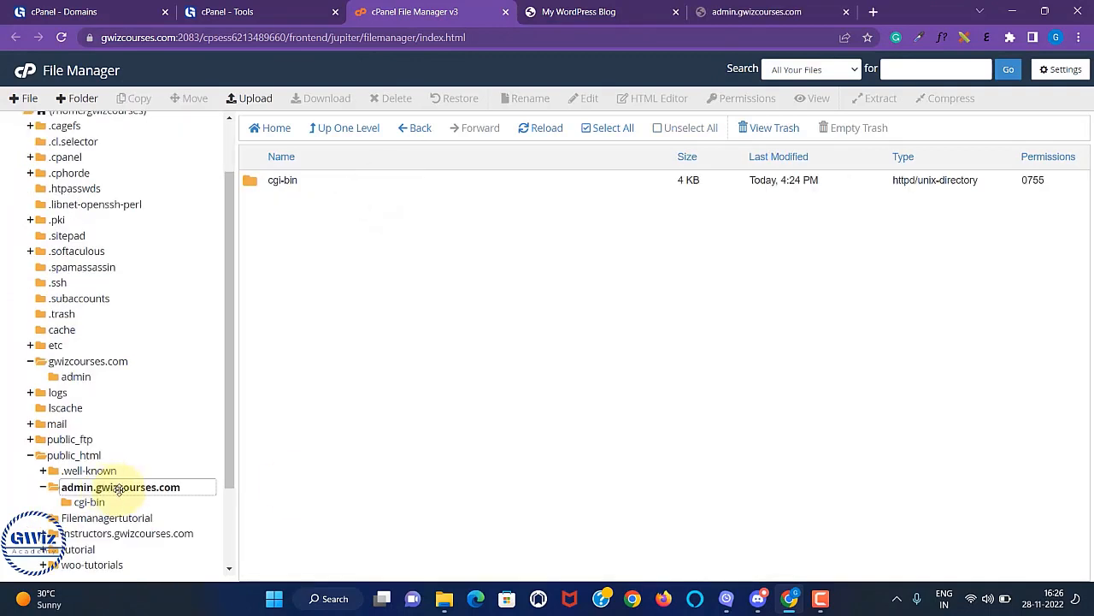
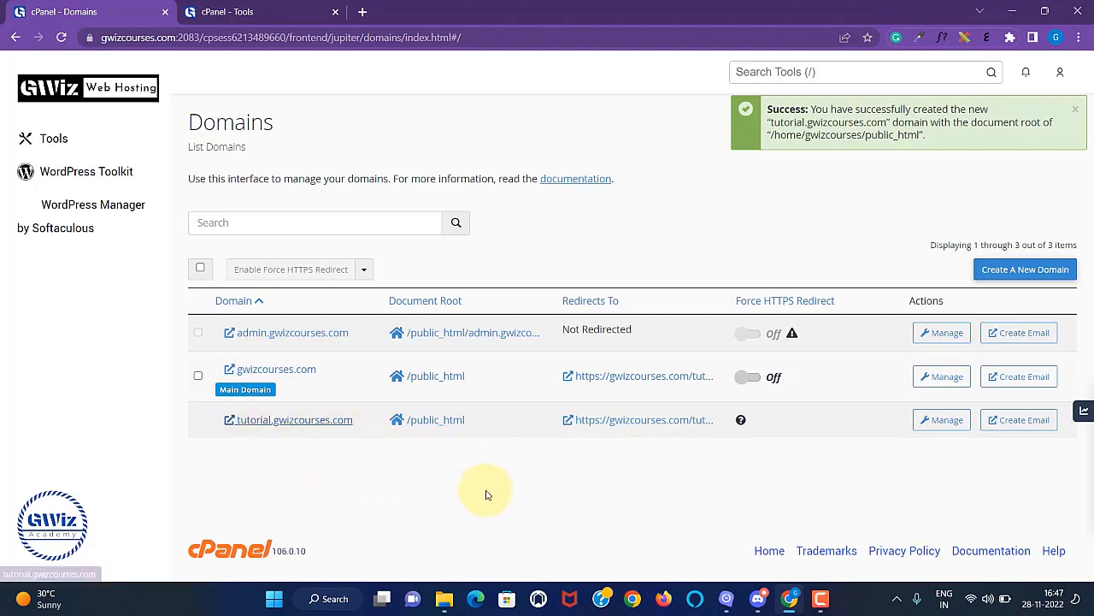
Switch to the cPanel Tools tab and bring the Software section with Softaculous into view.
{"action": "left_click", "coordinate": [268, 16]}
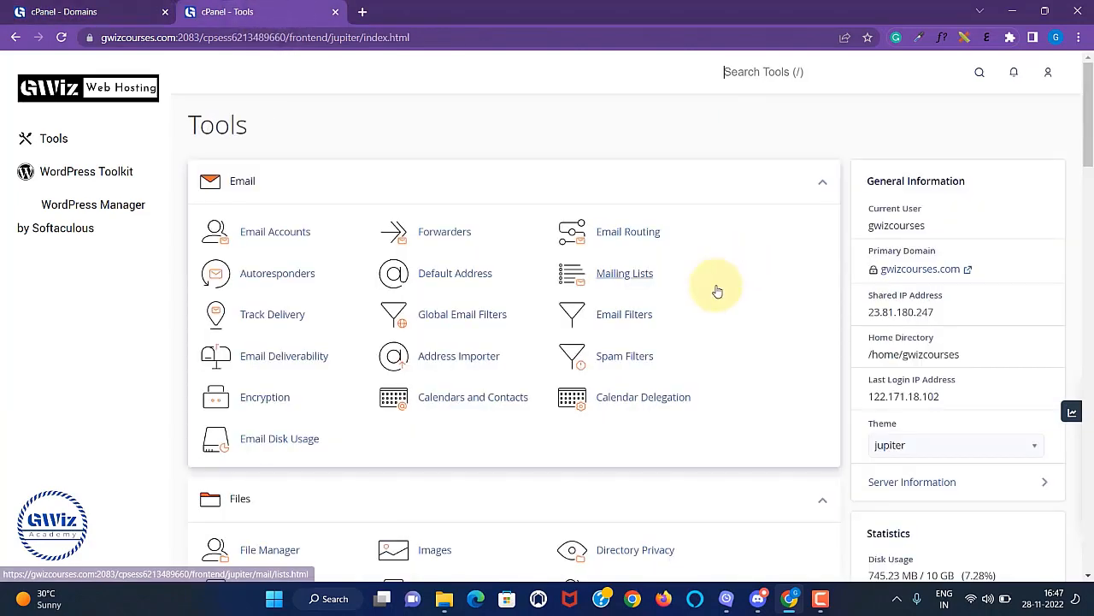
{"action": "scroll", "coordinate": [649, 303], "scroll_direction": "down", "scroll_amount": 3}
{"action": "middle_click", "coordinate": [691, 281]}
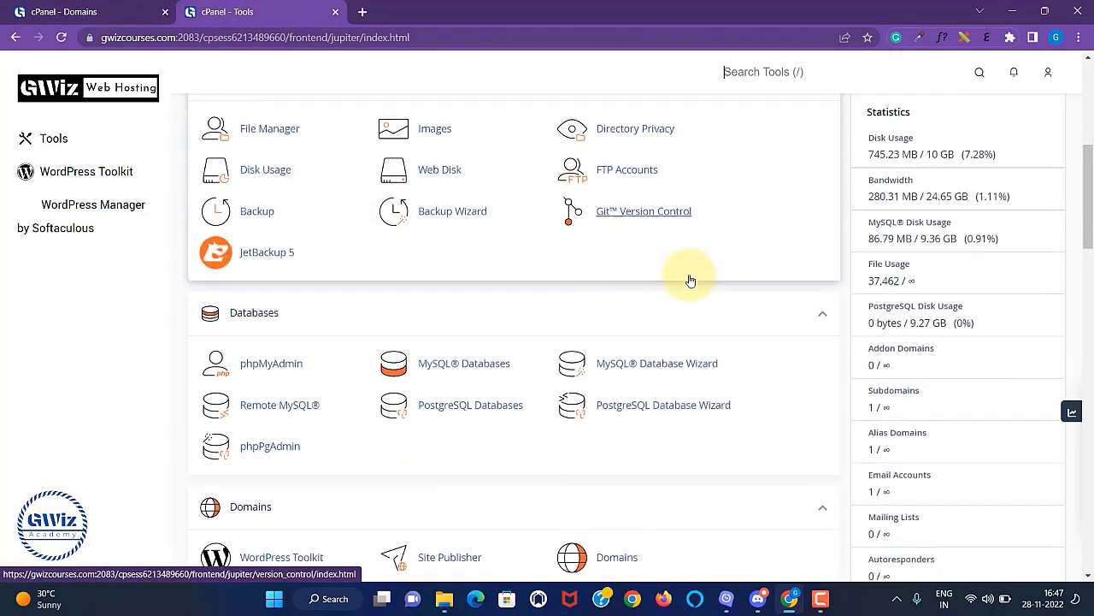
{"action": "scroll", "coordinate": [689, 277], "scroll_direction": "down", "scroll_amount": 4}
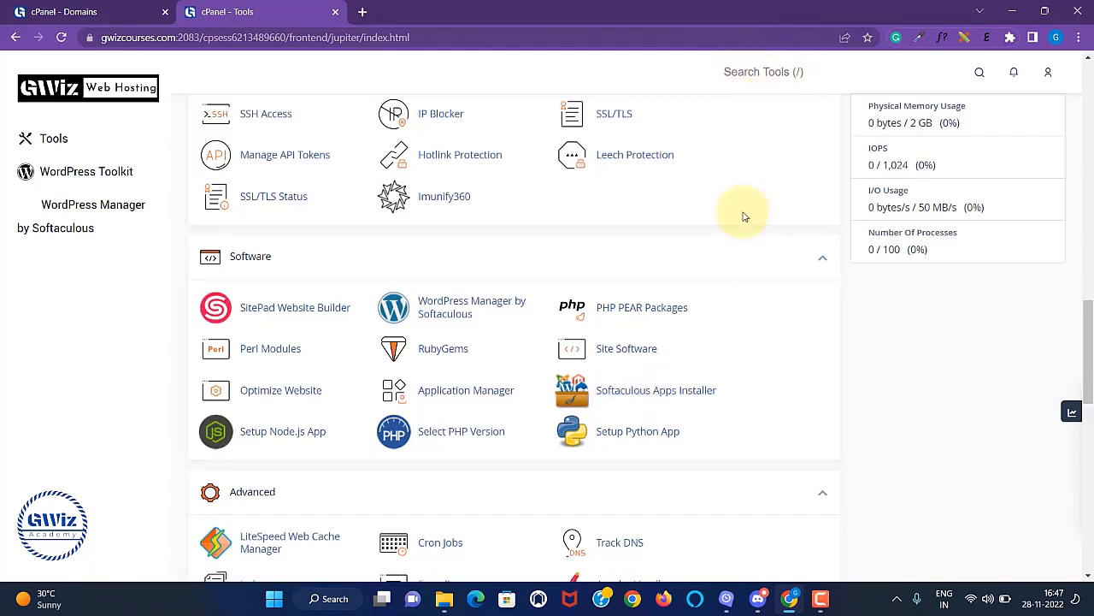
Open Softaculous Apps Installer and start a new WordPress install.
{"action": "left_click", "coordinate": [617, 399]}
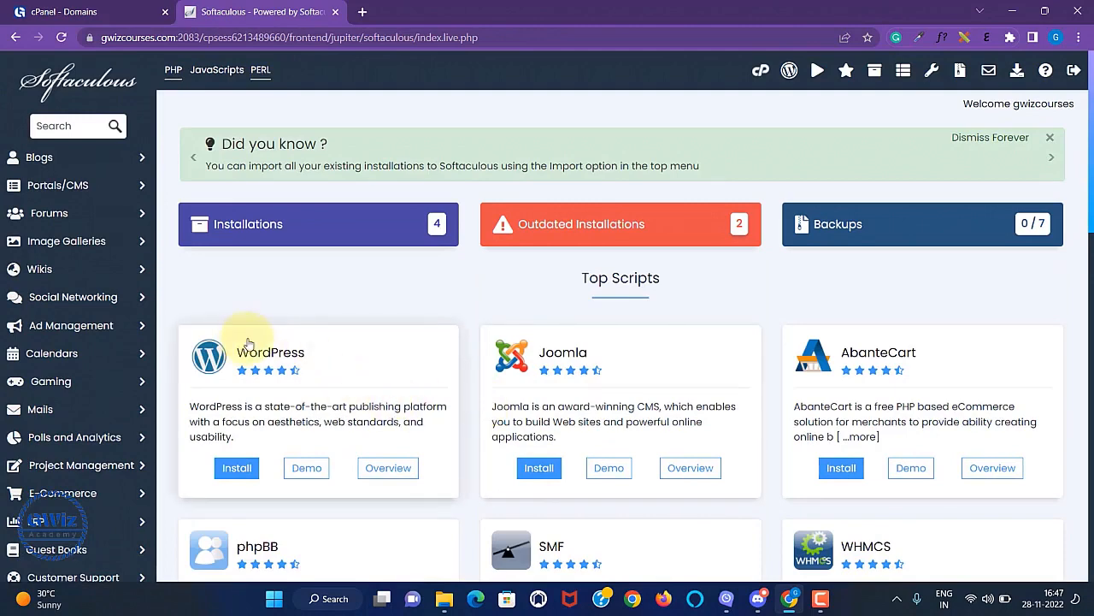
{"action": "left_click", "coordinate": [239, 472]}
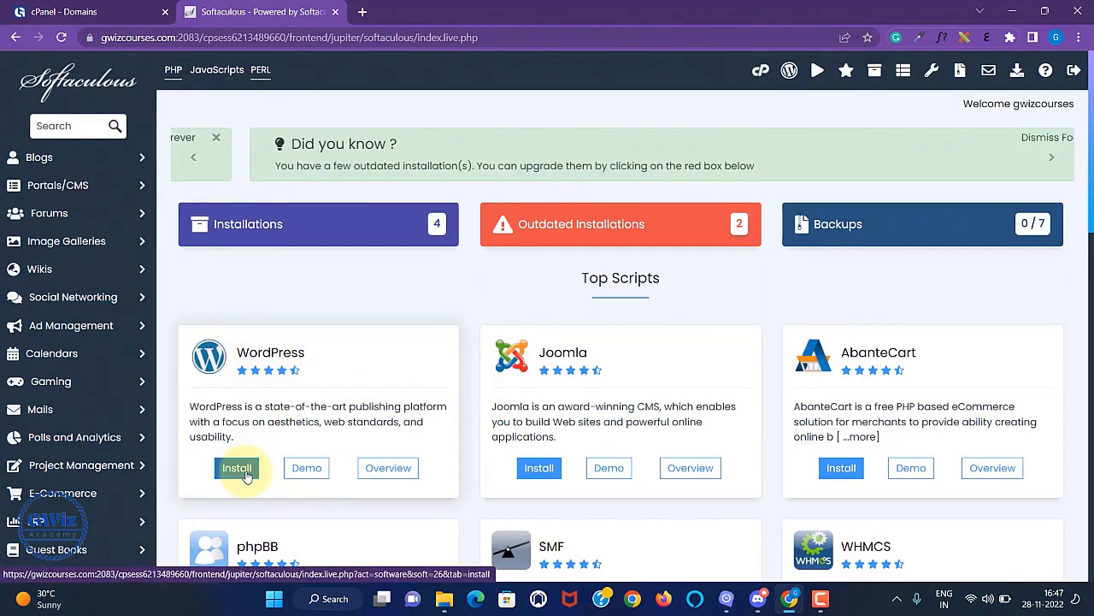
{"action": "scroll", "coordinate": [665, 335], "scroll_direction": "down", "scroll_amount": 3}
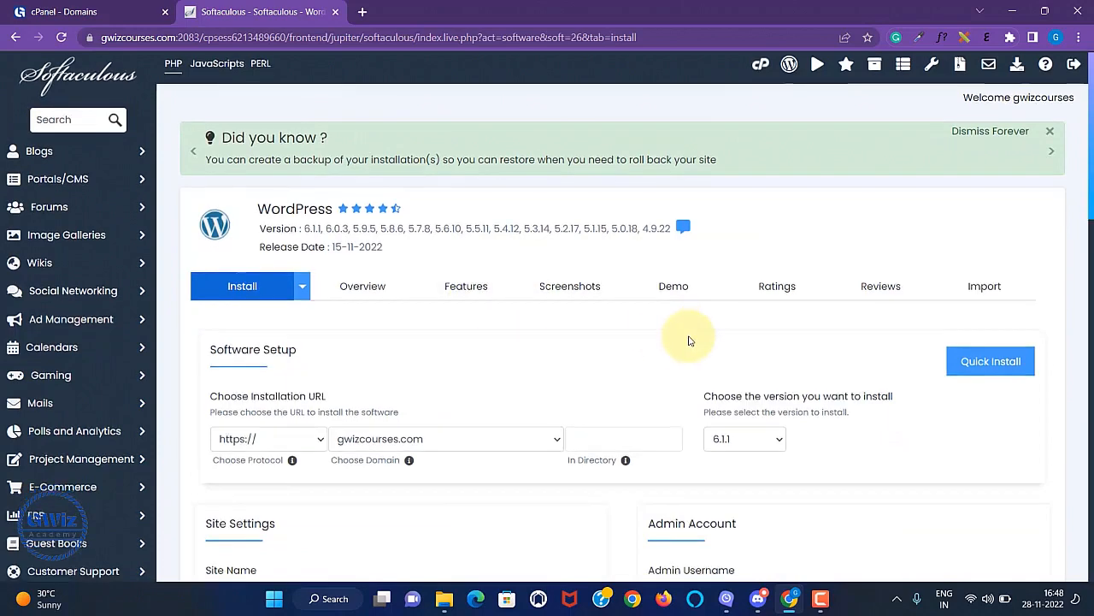
{"action": "left_click", "coordinate": [555, 232]}
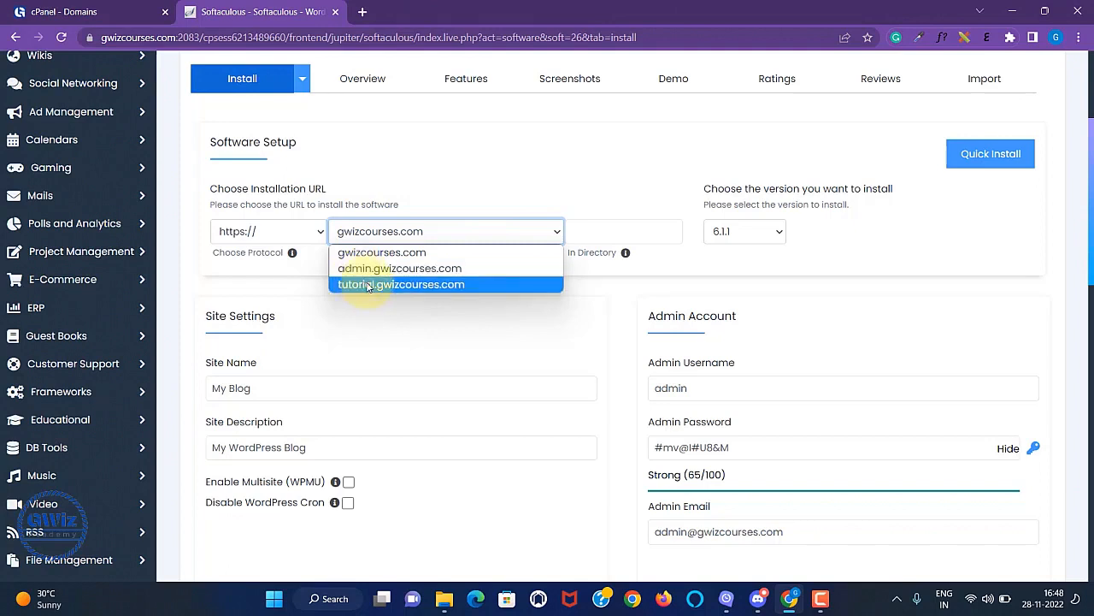
{"action": "left_click", "coordinate": [368, 284]}
{"action": "left_click", "coordinate": [591, 230]}
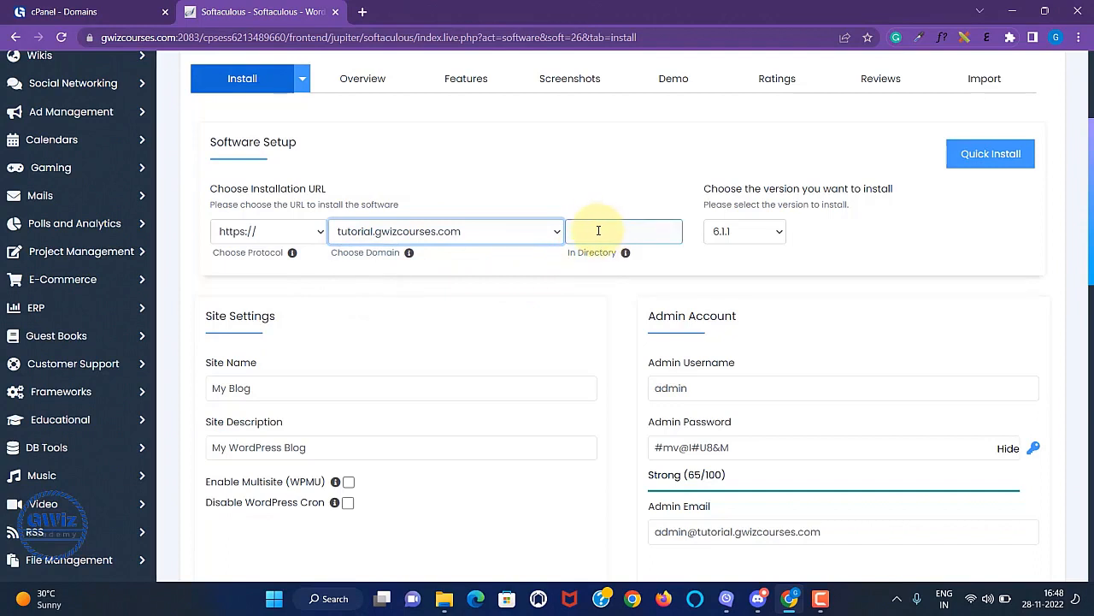
{"action": "left_click", "coordinate": [772, 237]}
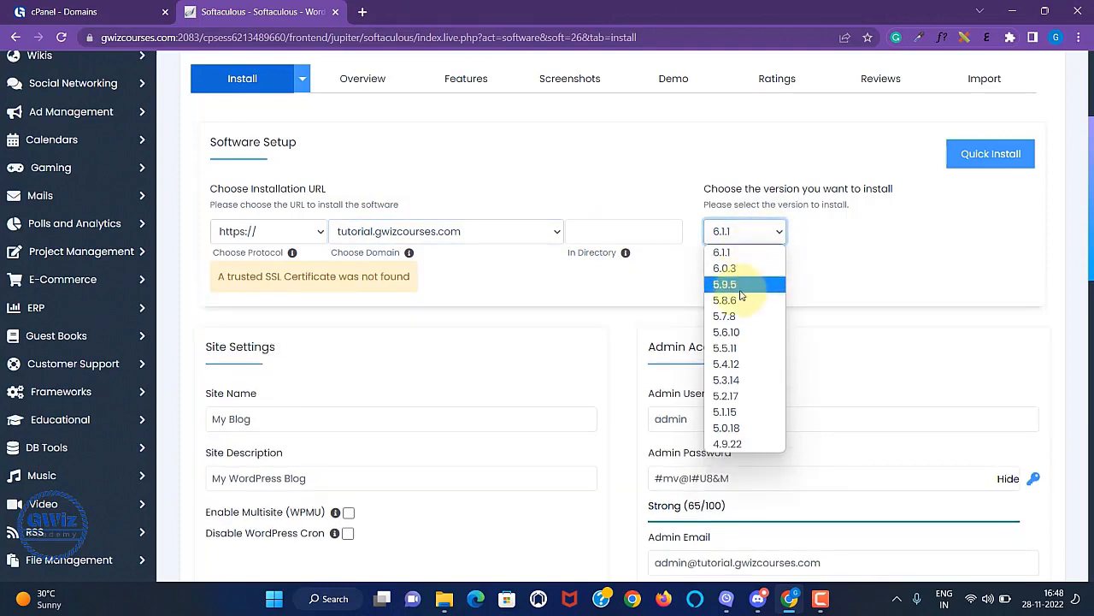
{"action": "left_click", "coordinate": [740, 233]}
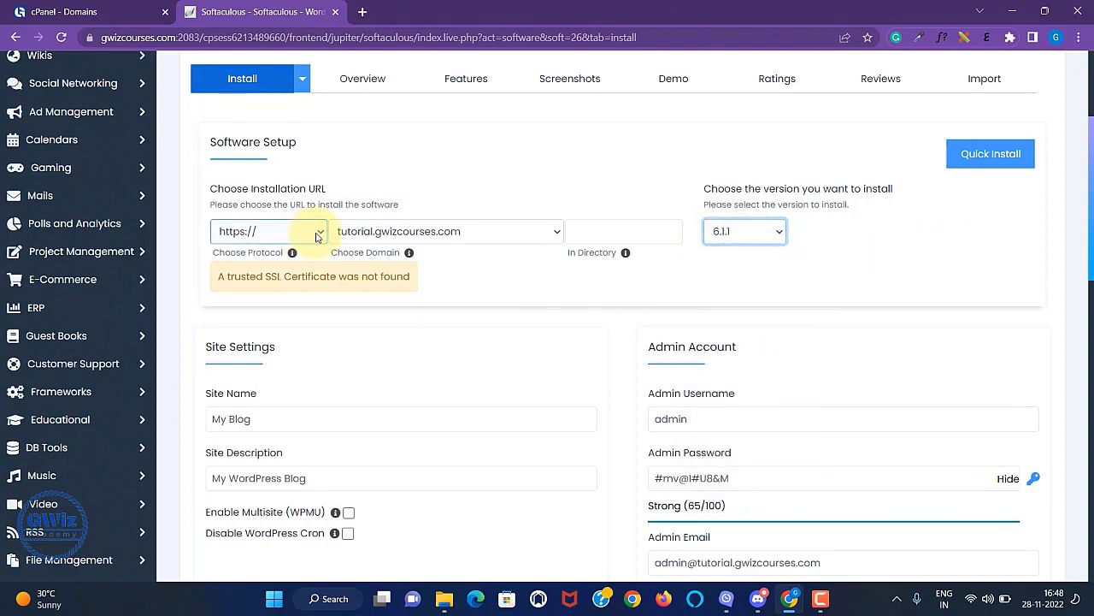
{"action": "left_click", "coordinate": [316, 235]}
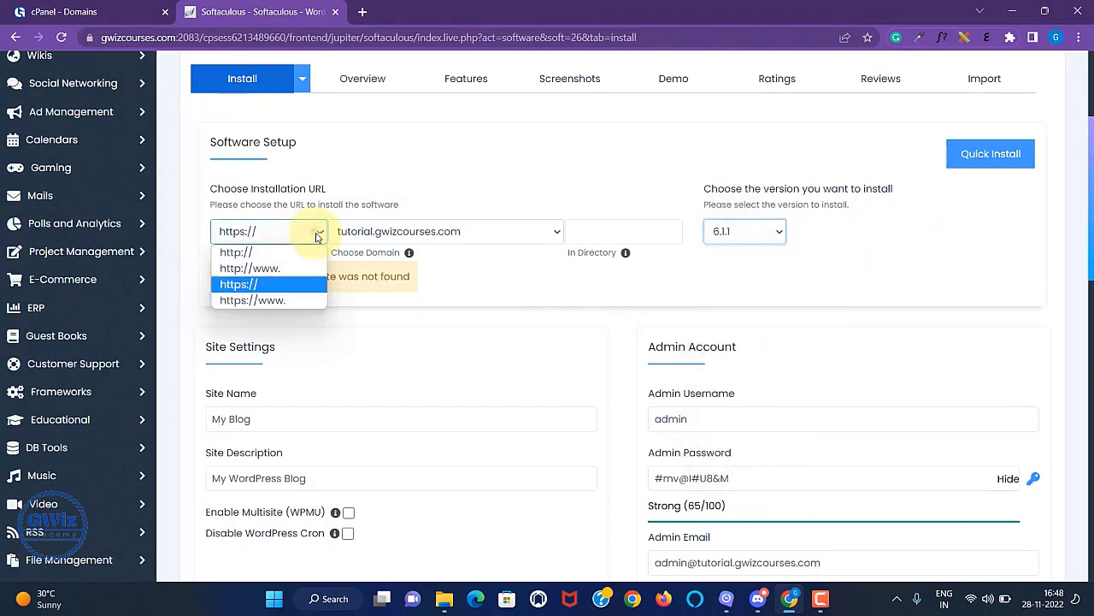
{"action": "left_click", "coordinate": [250, 253]}
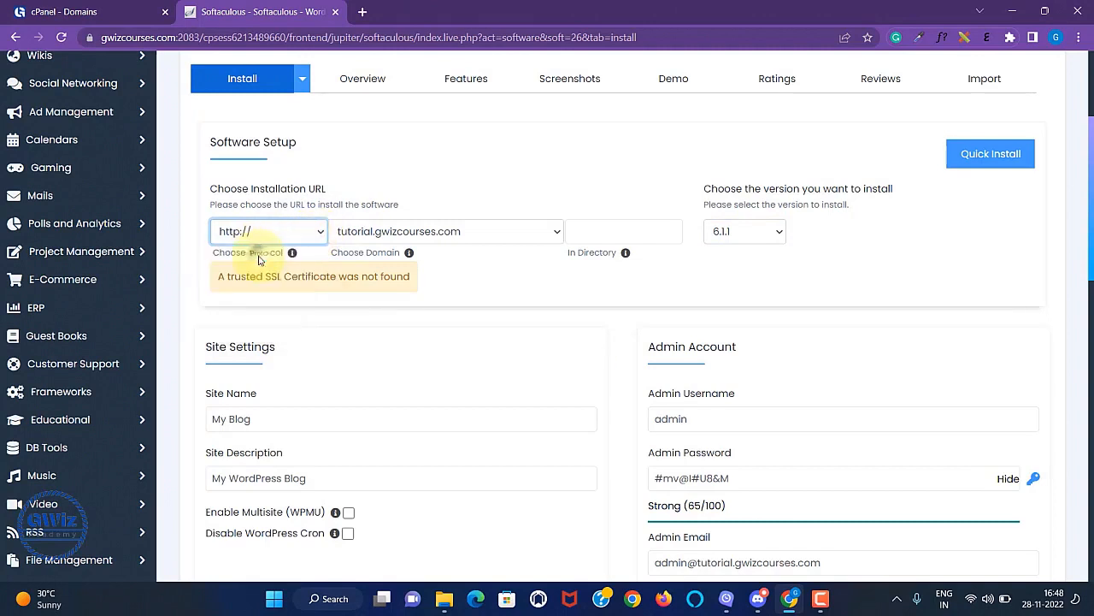
Set site name 'tutorial' and description 'installing wordpress under sub domain'.
{"action": "scroll", "coordinate": [599, 304], "scroll_direction": "down", "scroll_amount": 3}
{"action": "left_click", "coordinate": [290, 175]}
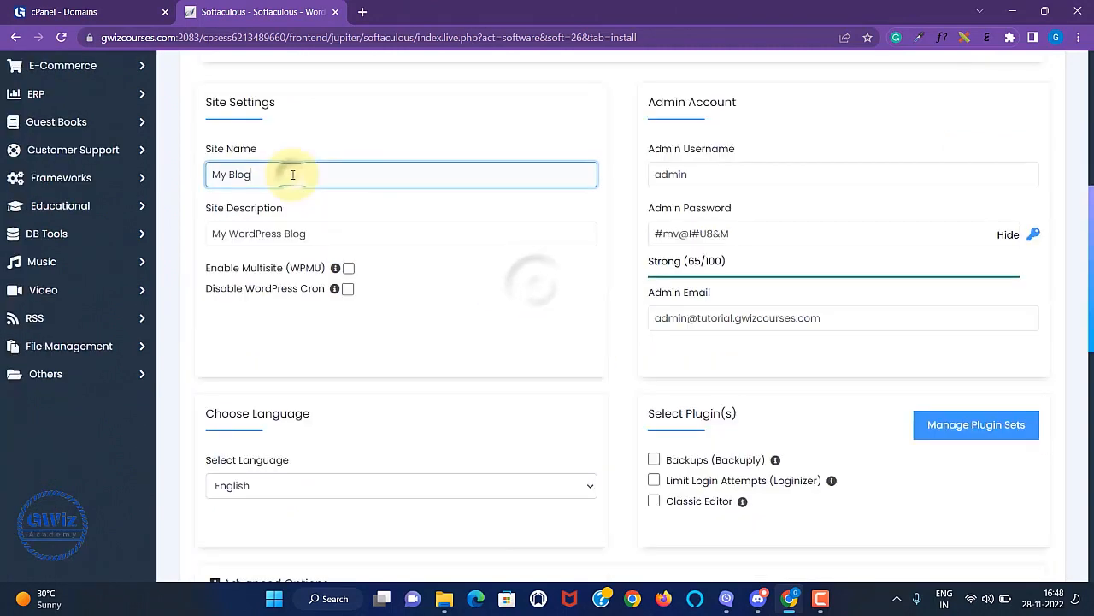
{"action": "key", "text": "BackSpace"}
{"action": "key", "text": "BackSpace"}
{"action": "key", "text": "BackSpace"}
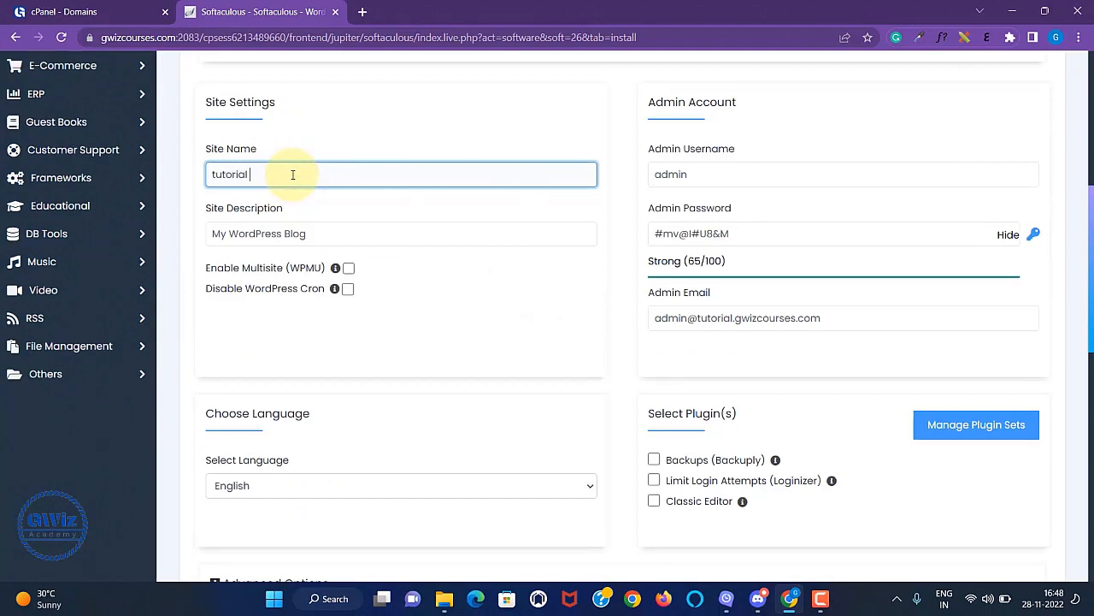
{"action": "left_click", "coordinate": [334, 230]}
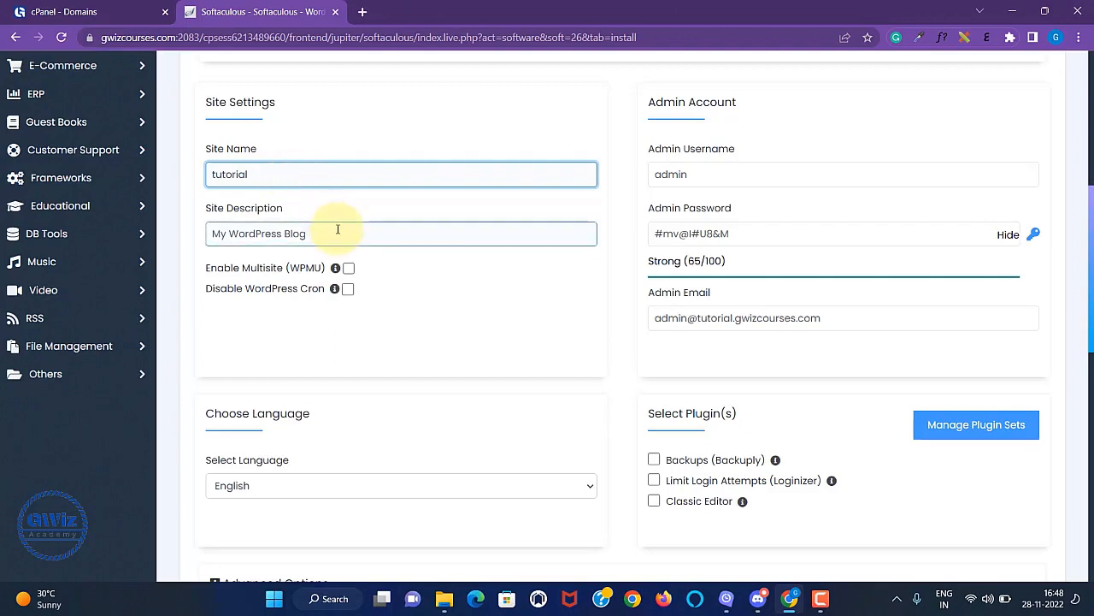
{"action": "key", "text": "BackSpace"}
{"action": "key", "text": "BackSpace"}
{"action": "key", "text": "BackSpace"}
{"action": "key", "text": "BackSpace"}
{"action": "type", "text": "installing wordpress under sub domain"}
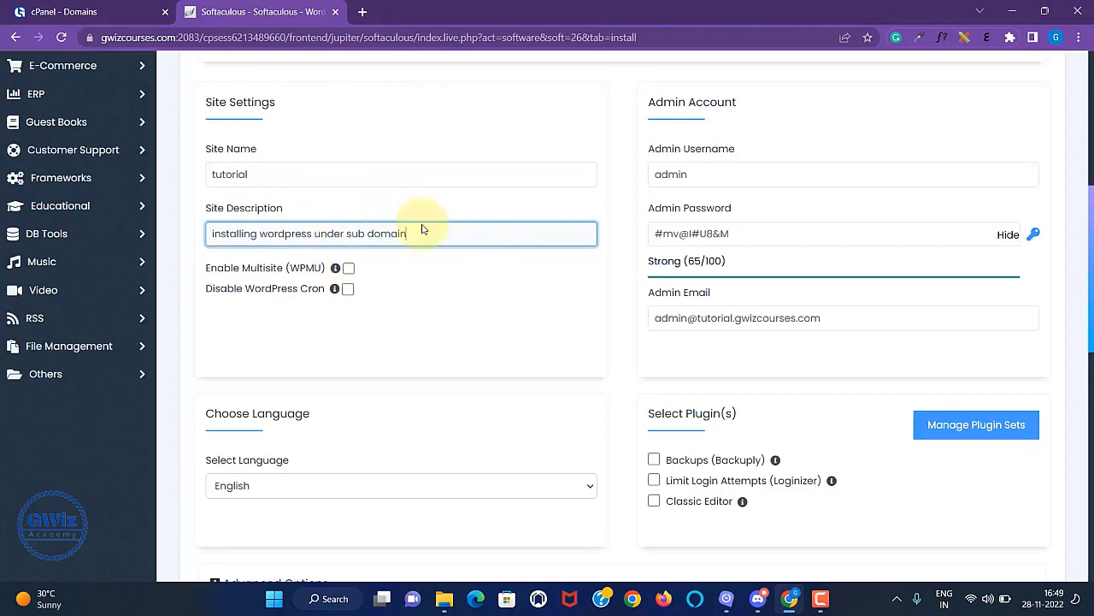
Keep admin as the admin username and paste in a new admin password.
{"action": "left_click", "coordinate": [841, 173]}
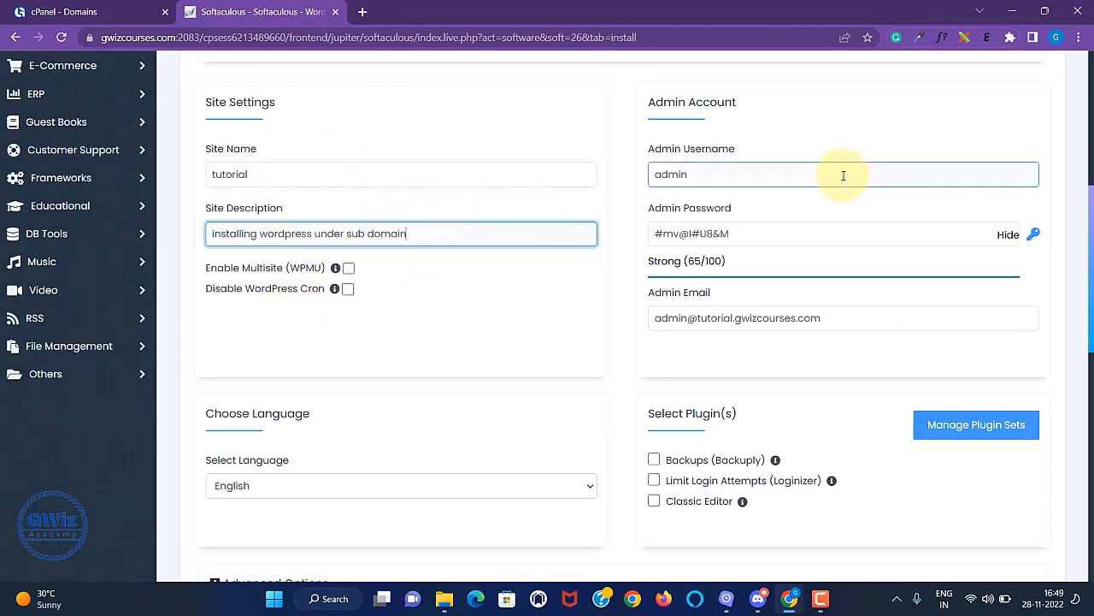
{"action": "left_click", "coordinate": [713, 175]}
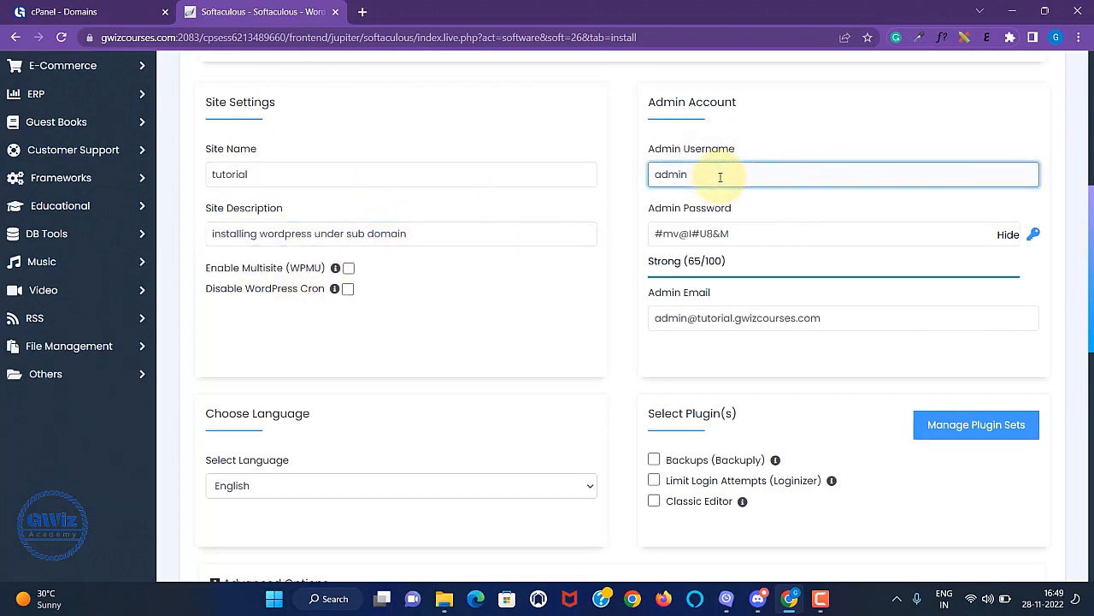
{"action": "left_click", "coordinate": [782, 242]}
{"action": "key", "text": "BackSpace"}
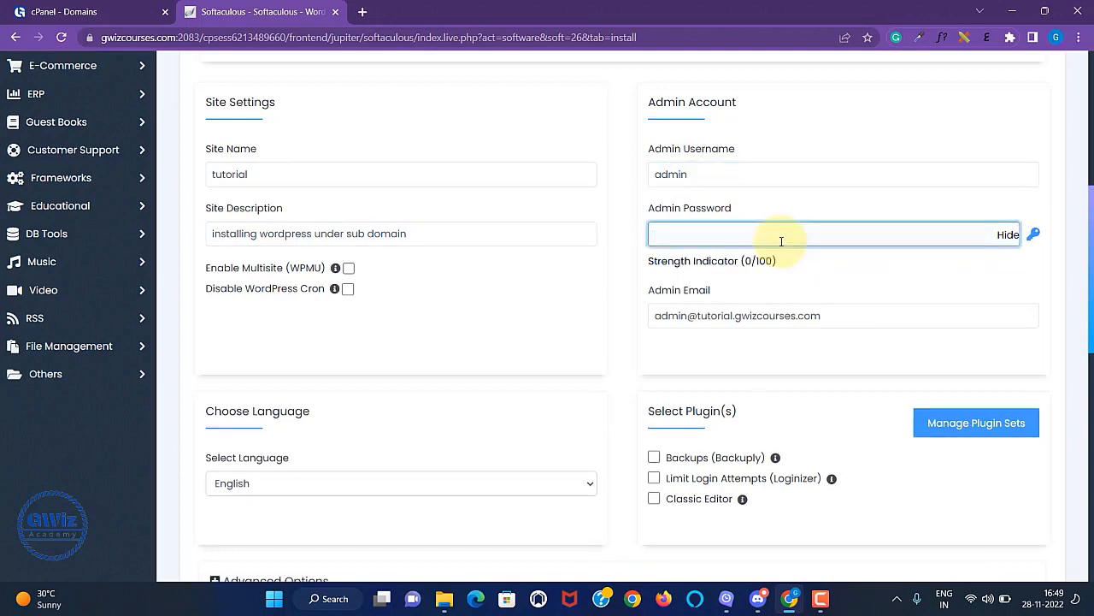
{"action": "key", "text": "ctrl+v"}
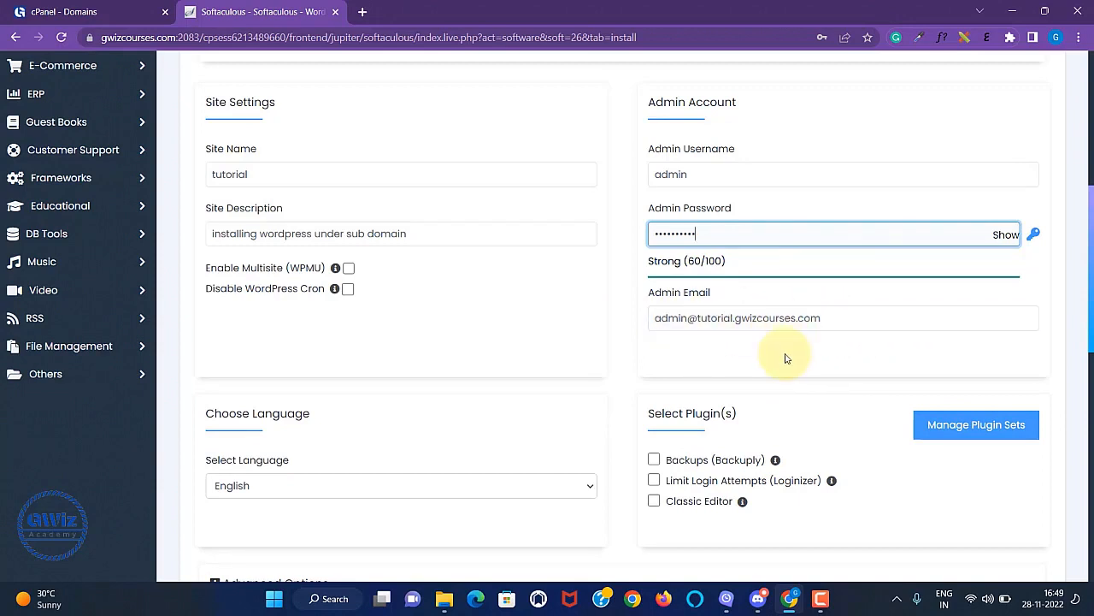
{"action": "scroll", "coordinate": [787, 358], "scroll_direction": "down", "scroll_amount": 1}
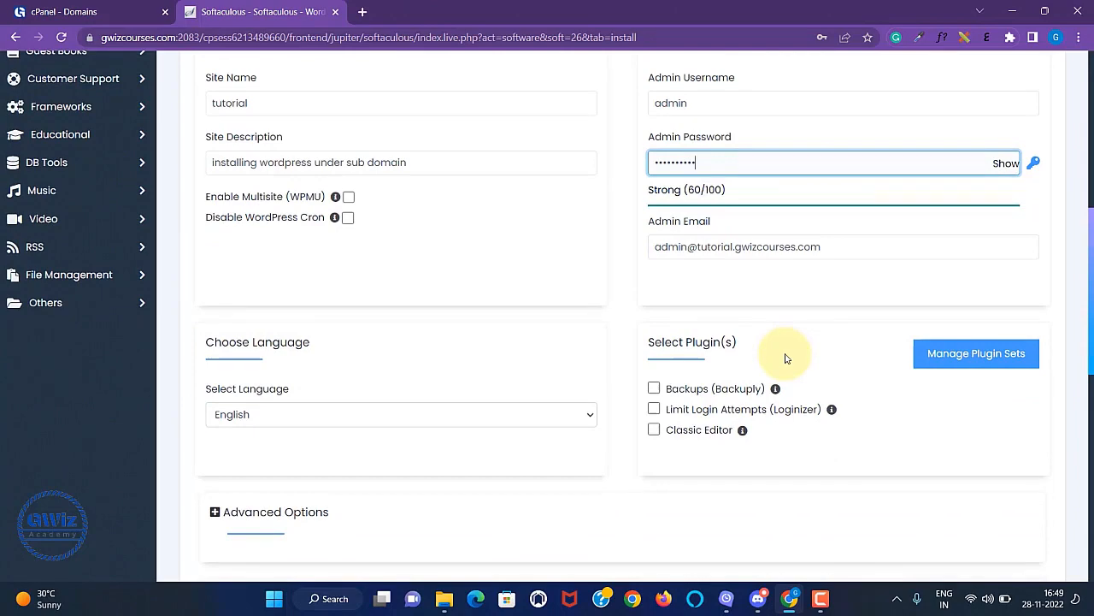
Skip the plugin and theme options, check the admin email field, and submit the WordPress install.
{"action": "scroll", "coordinate": [786, 358], "scroll_direction": "down", "scroll_amount": 2}
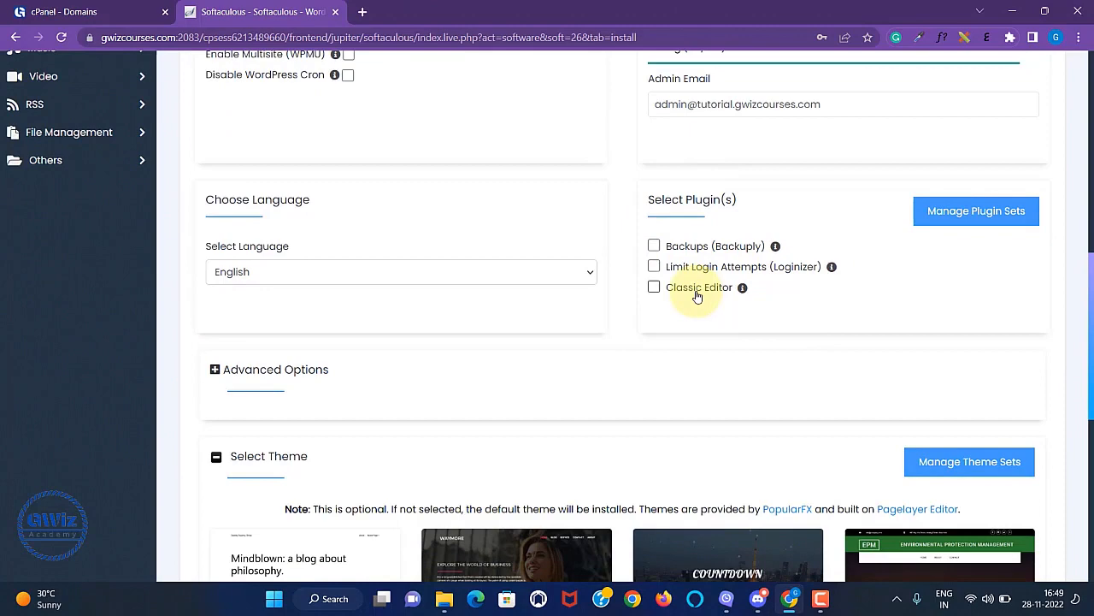
{"action": "scroll", "coordinate": [744, 419], "scroll_direction": "down", "scroll_amount": 1}
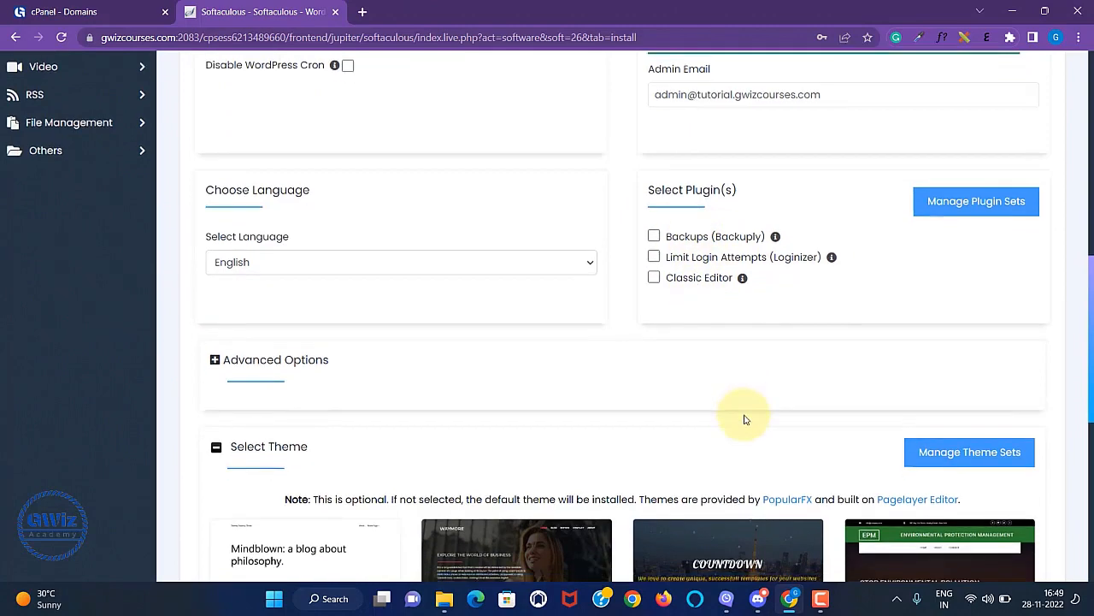
{"action": "scroll", "coordinate": [744, 419], "scroll_direction": "down", "scroll_amount": 2}
{"action": "scroll", "coordinate": [770, 409], "scroll_direction": "down", "scroll_amount": 1}
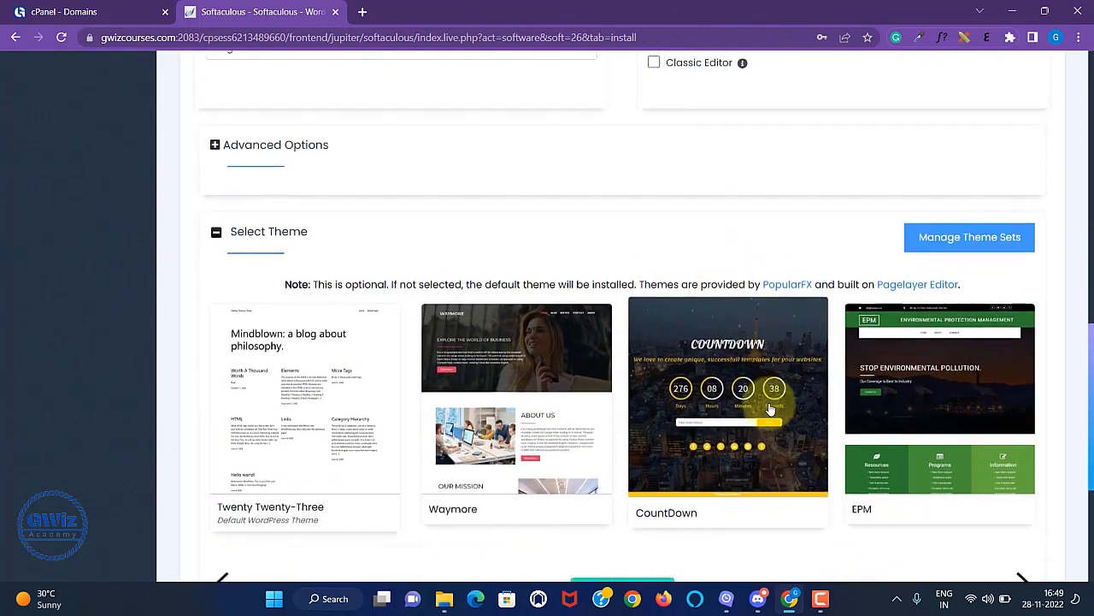
{"action": "scroll", "coordinate": [770, 409], "scroll_direction": "down", "scroll_amount": 2}
{"action": "scroll", "coordinate": [811, 369], "scroll_direction": "up", "scroll_amount": 5}
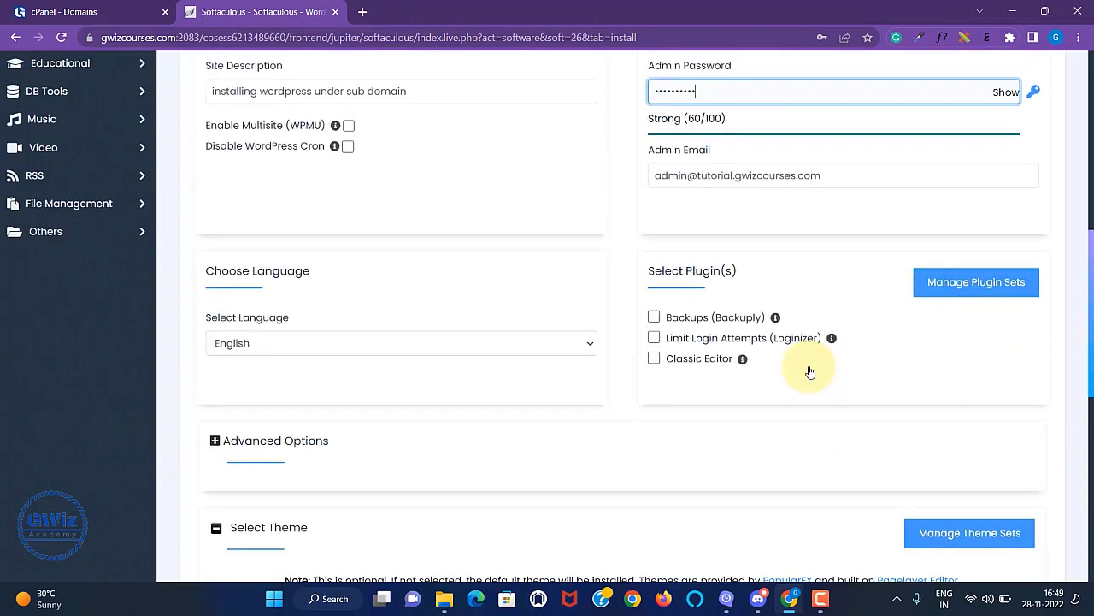
{"action": "scroll", "coordinate": [650, 282], "scroll_direction": "down", "scroll_amount": 1}
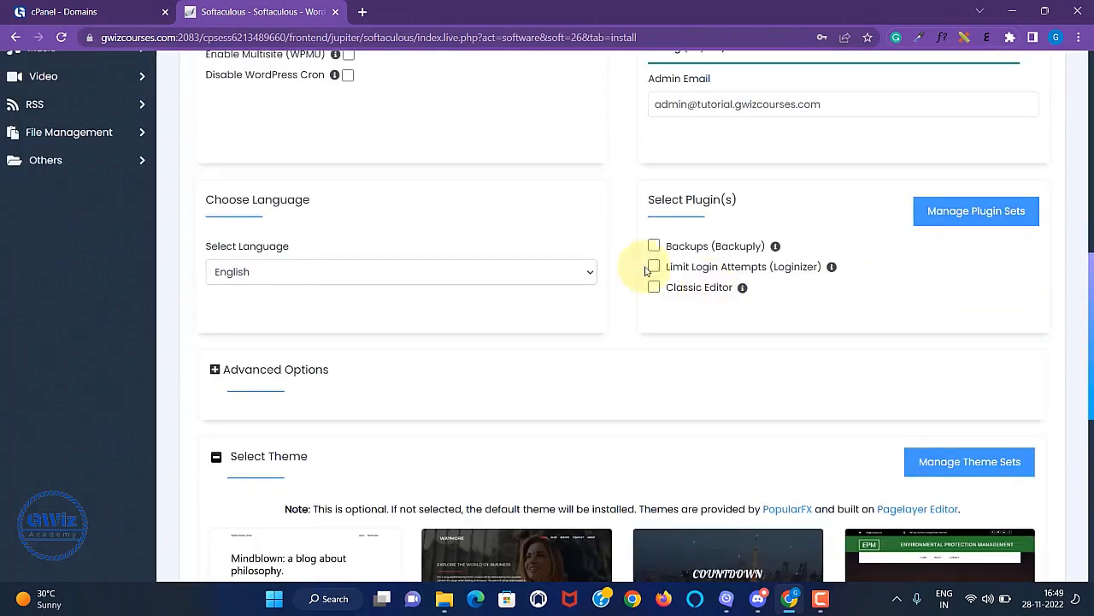
{"action": "scroll", "coordinate": [738, 399], "scroll_direction": "down", "scroll_amount": 6}
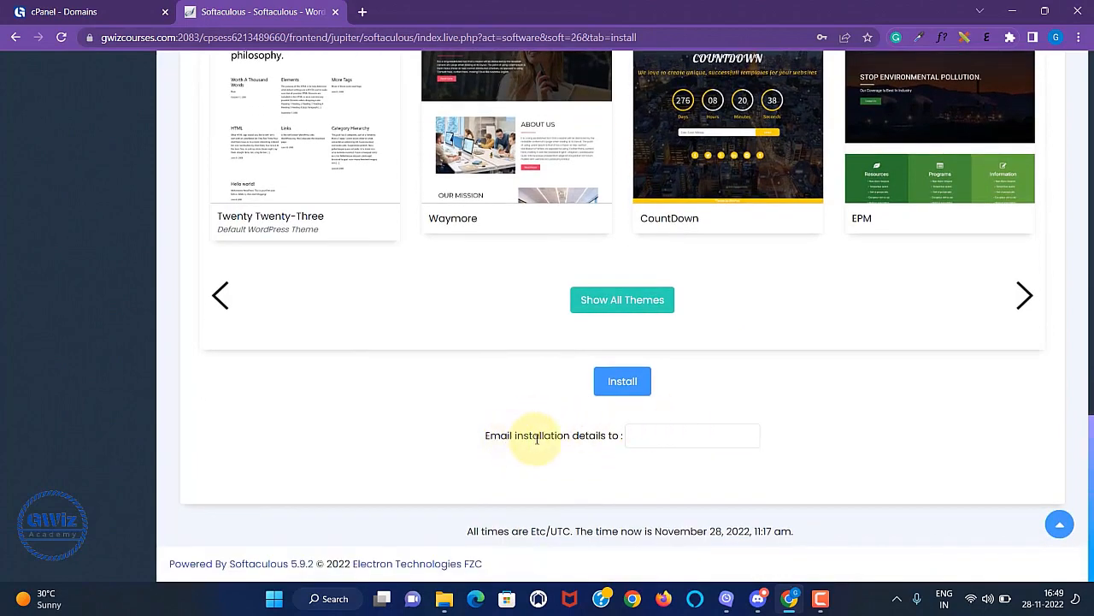
{"action": "left_click", "coordinate": [638, 438]}
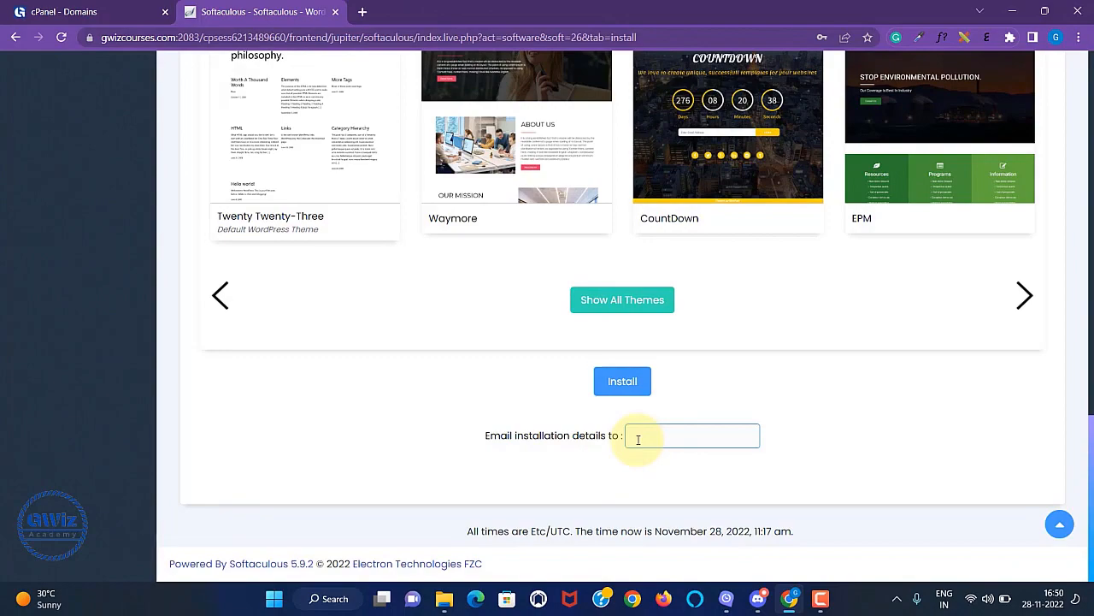
{"action": "scroll", "coordinate": [830, 337], "scroll_direction": "up", "scroll_amount": 10}
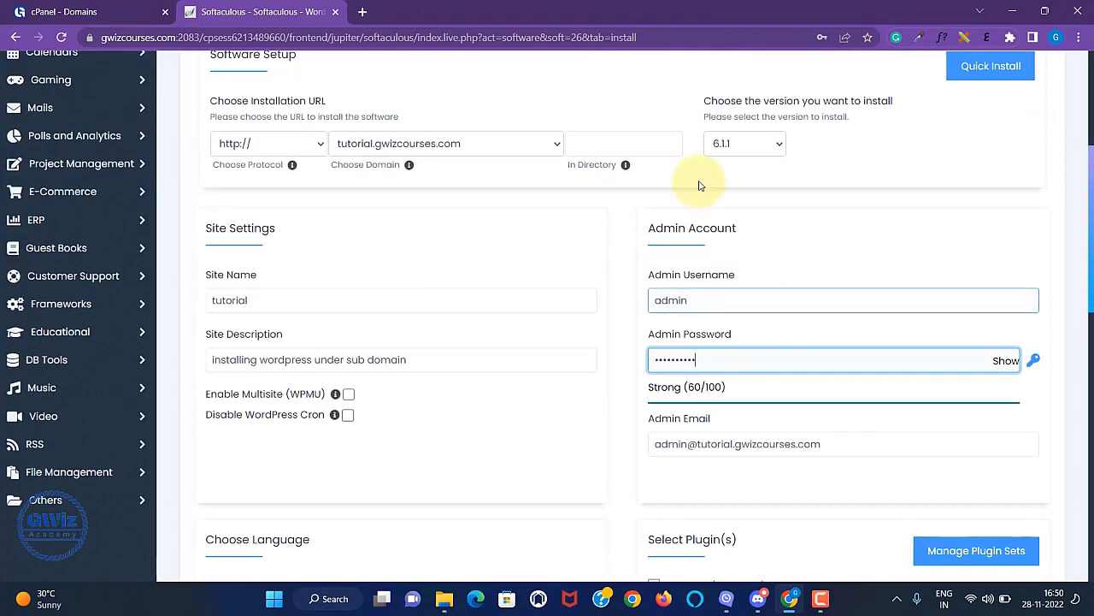
{"action": "scroll", "coordinate": [791, 472], "scroll_direction": "down", "scroll_amount": 10}
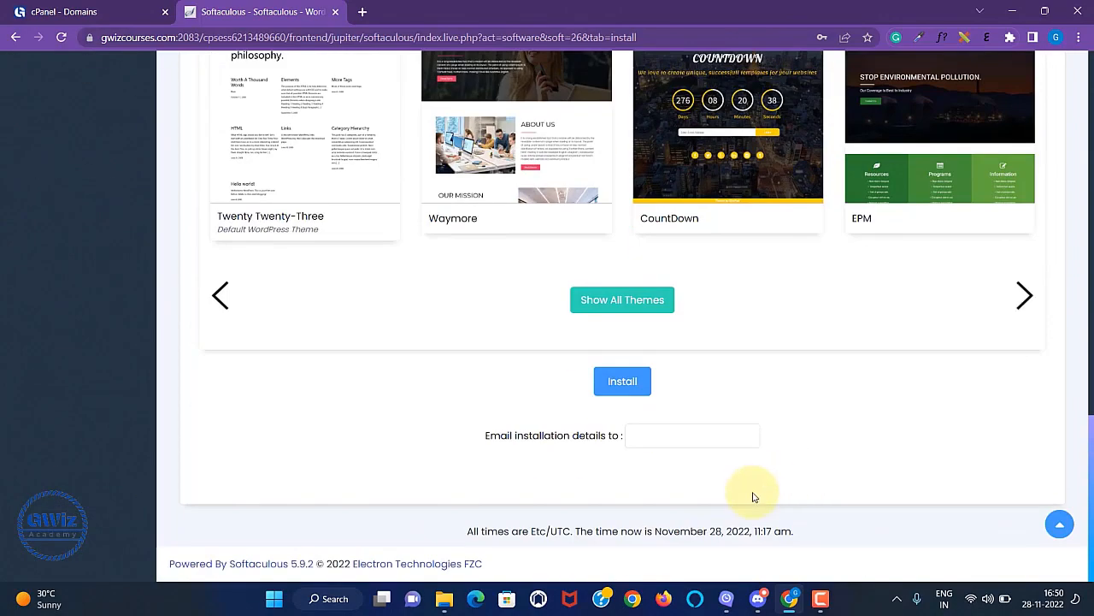
{"action": "left_click", "coordinate": [660, 435]}
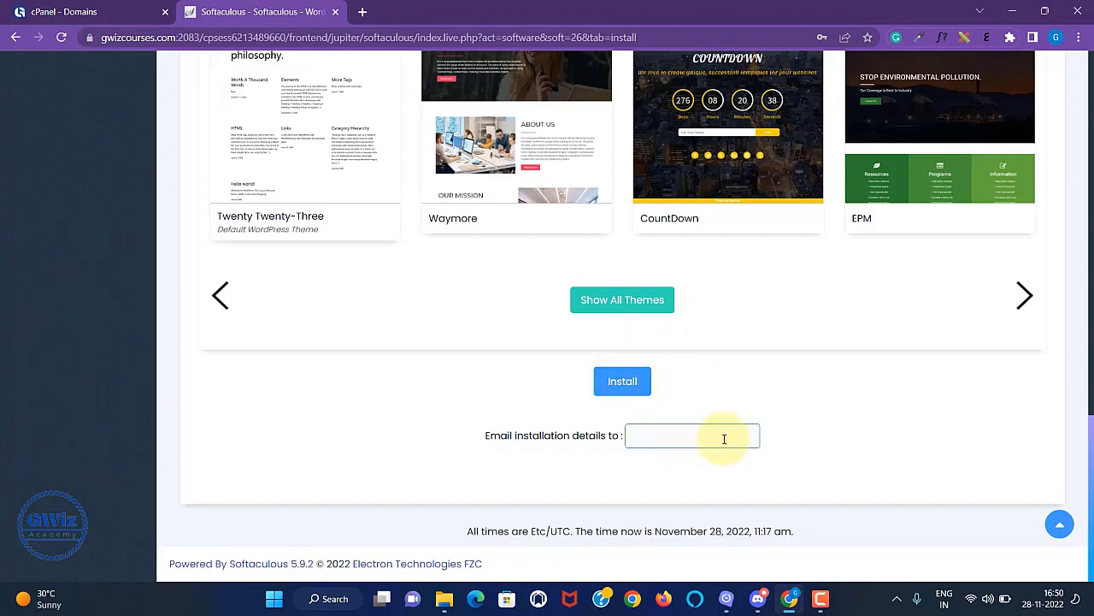
{"action": "left_click", "coordinate": [632, 384]}
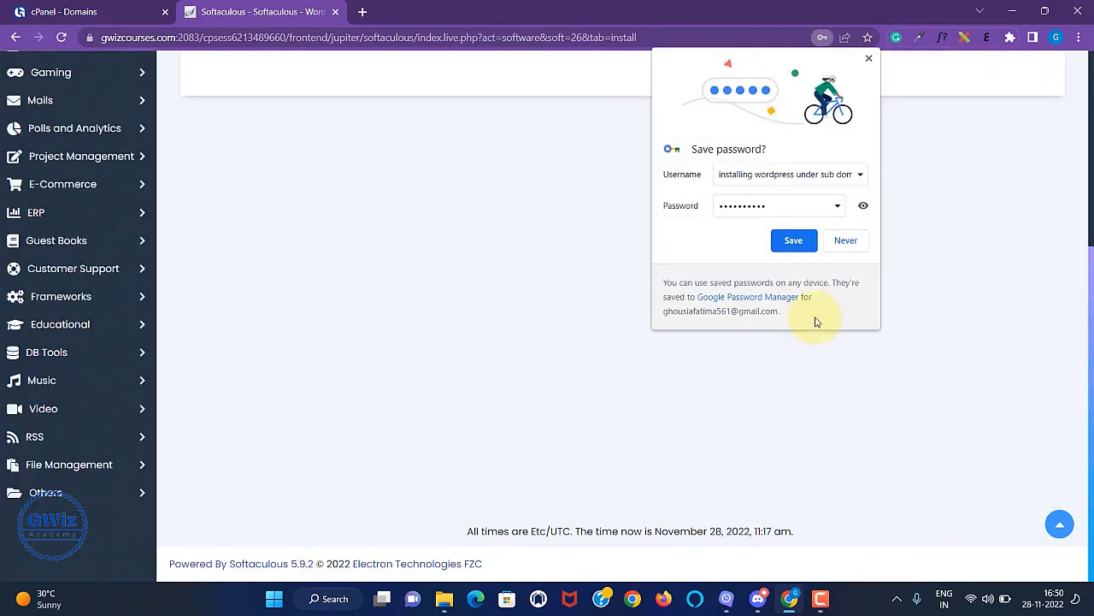
Decline saving the password and change the install domain to admin.gwizcourses.com.
{"action": "left_click", "coordinate": [845, 242]}
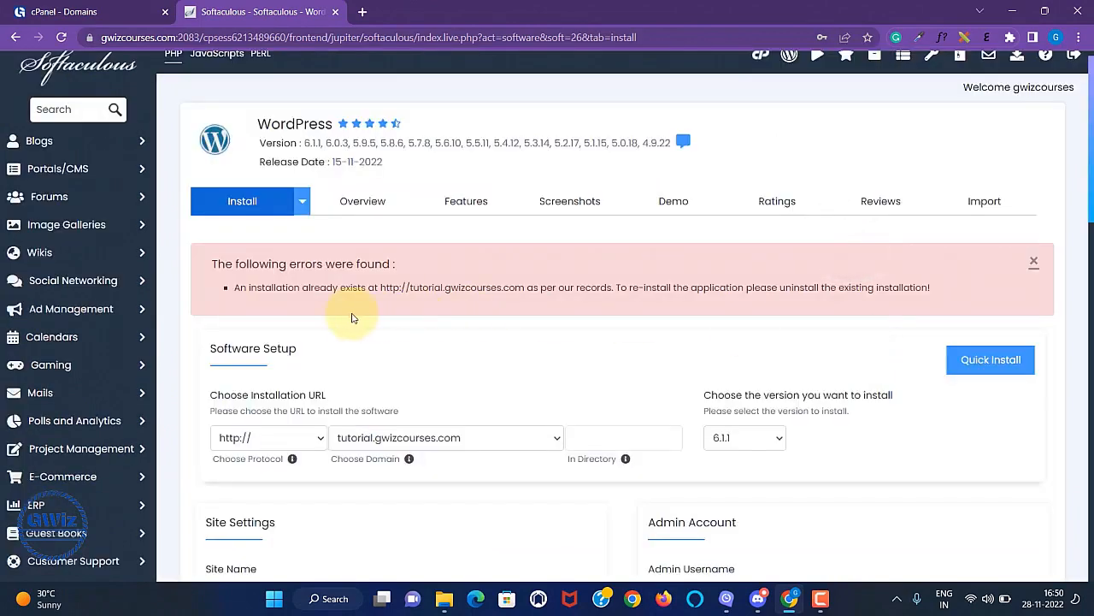
{"action": "scroll", "coordinate": [520, 330], "scroll_direction": "down", "scroll_amount": 2}
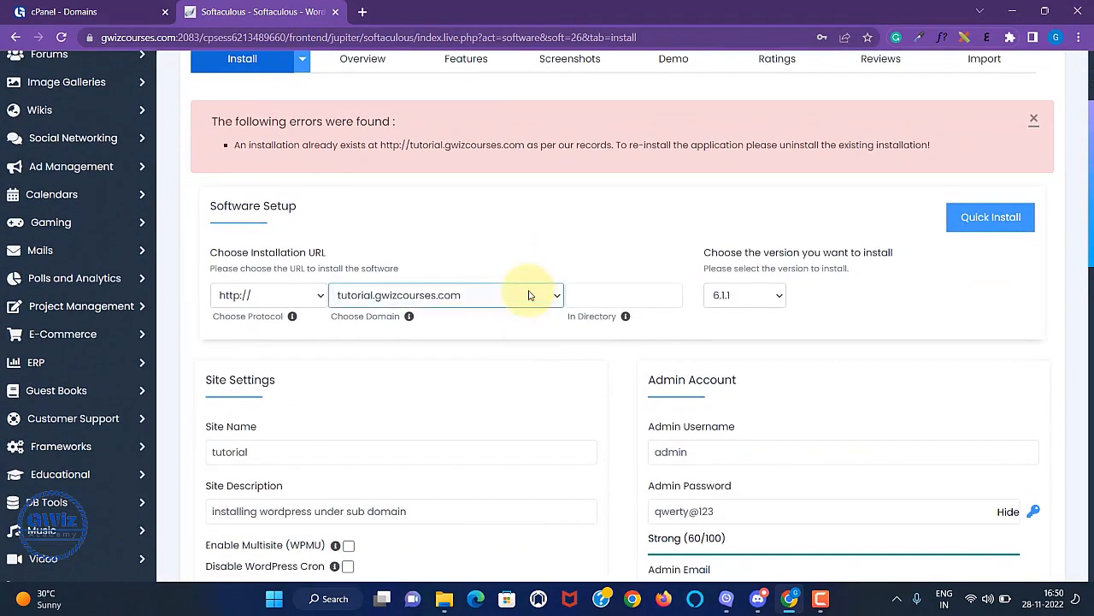
{"action": "scroll", "coordinate": [529, 295], "scroll_direction": "down", "scroll_amount": 1}
{"action": "left_click", "coordinate": [552, 224]}
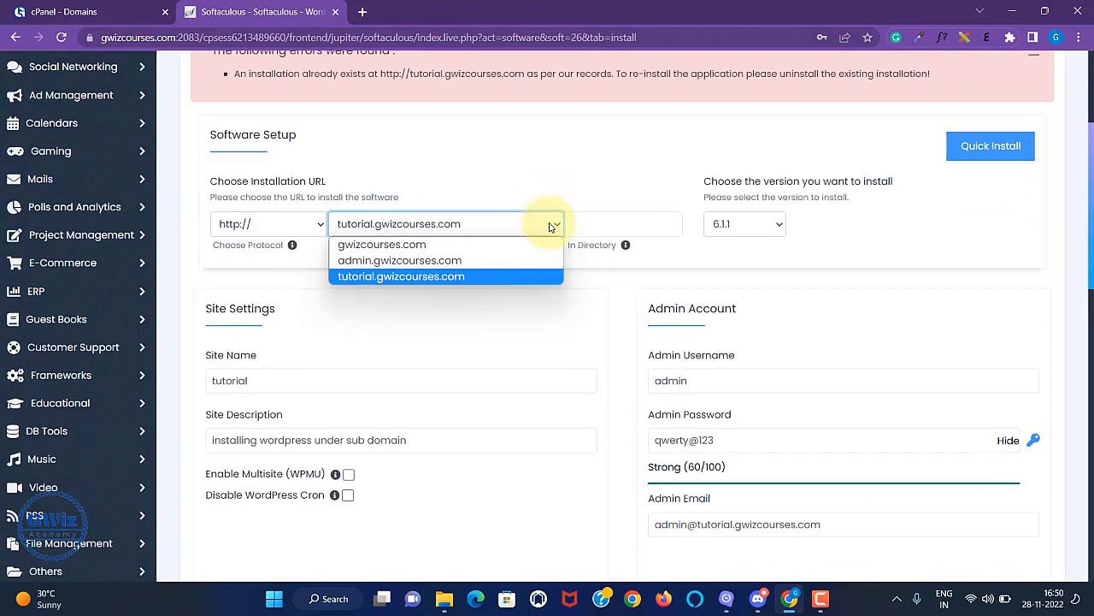
{"action": "left_click", "coordinate": [475, 260]}
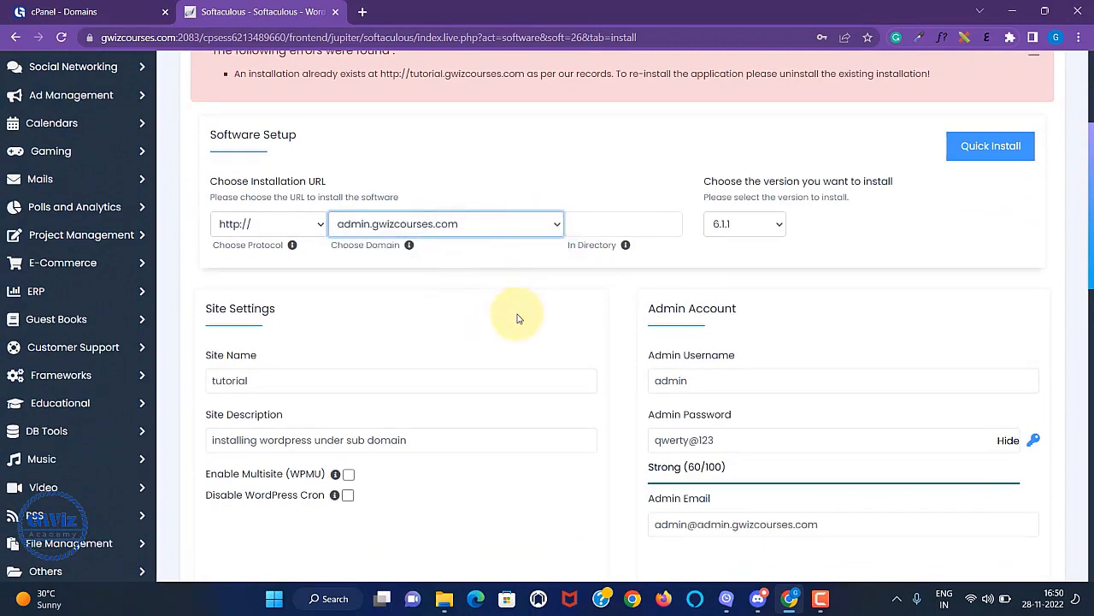
Run the WordPress installation and open the new site's admin dashboard from the Administrative URL.
{"action": "scroll", "coordinate": [518, 318], "scroll_direction": "down", "scroll_amount": 10}
{"action": "scroll", "coordinate": [762, 312], "scroll_direction": "up", "scroll_amount": 12}
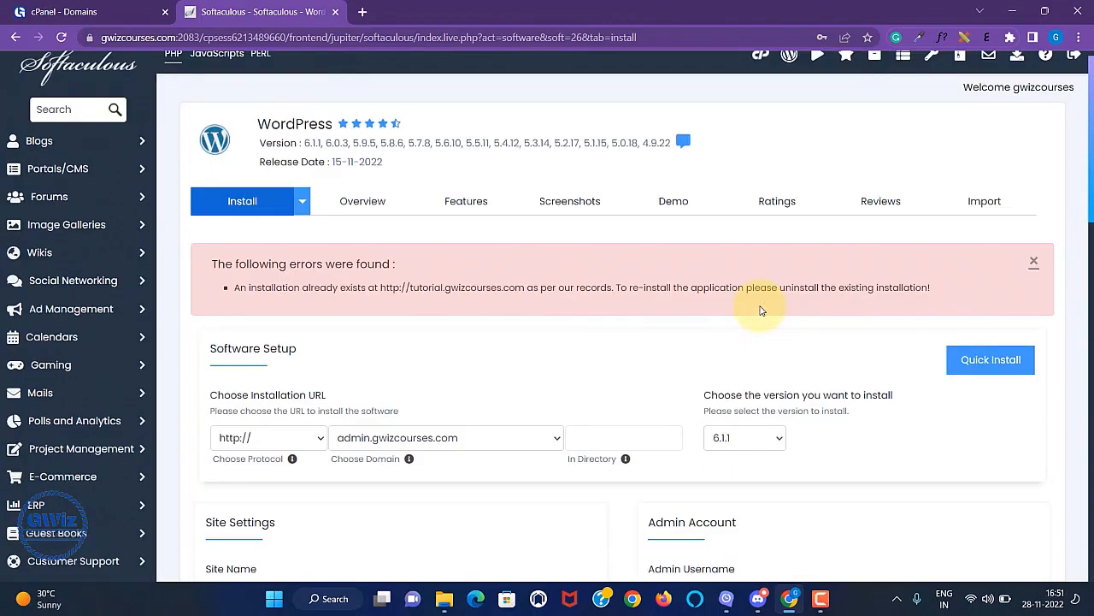
{"action": "scroll", "coordinate": [564, 346], "scroll_direction": "down", "scroll_amount": 2}
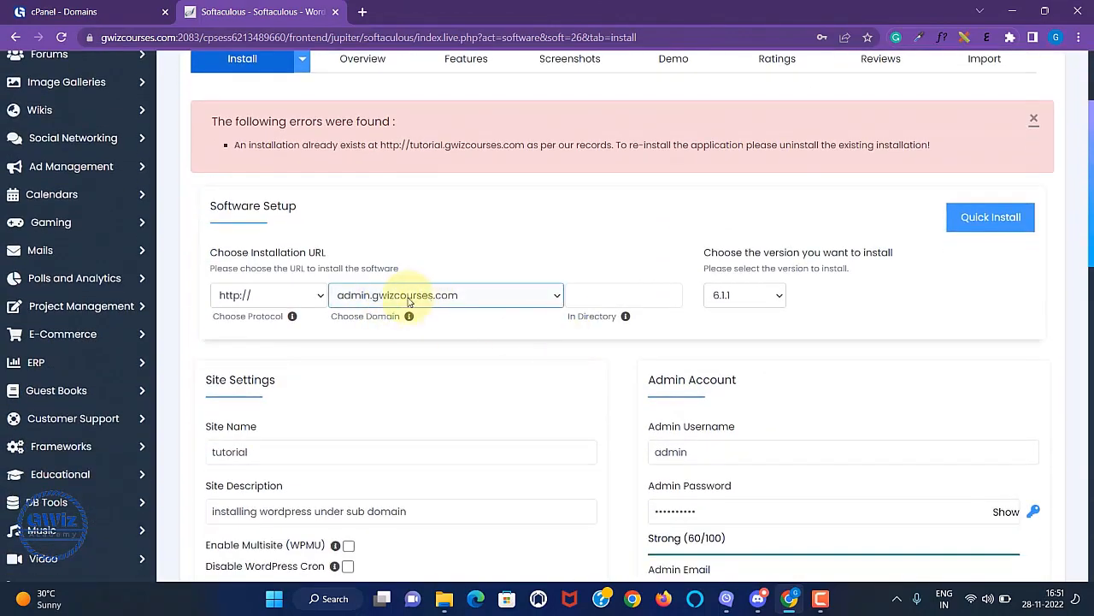
{"action": "scroll", "coordinate": [580, 387], "scroll_direction": "down", "scroll_amount": 10}
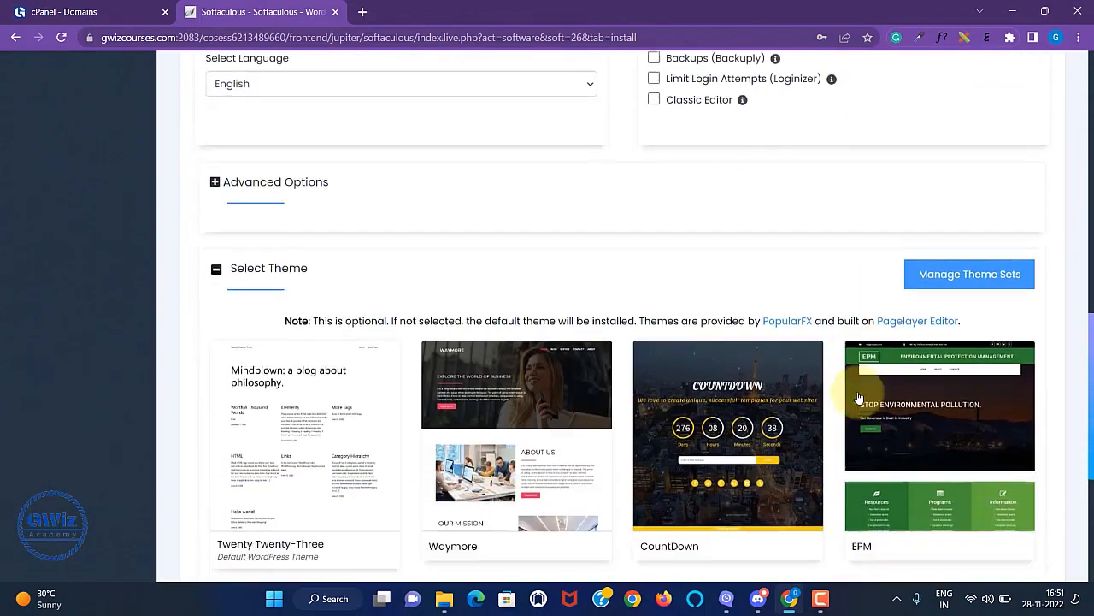
{"action": "scroll", "coordinate": [855, 401], "scroll_direction": "down", "scroll_amount": 2}
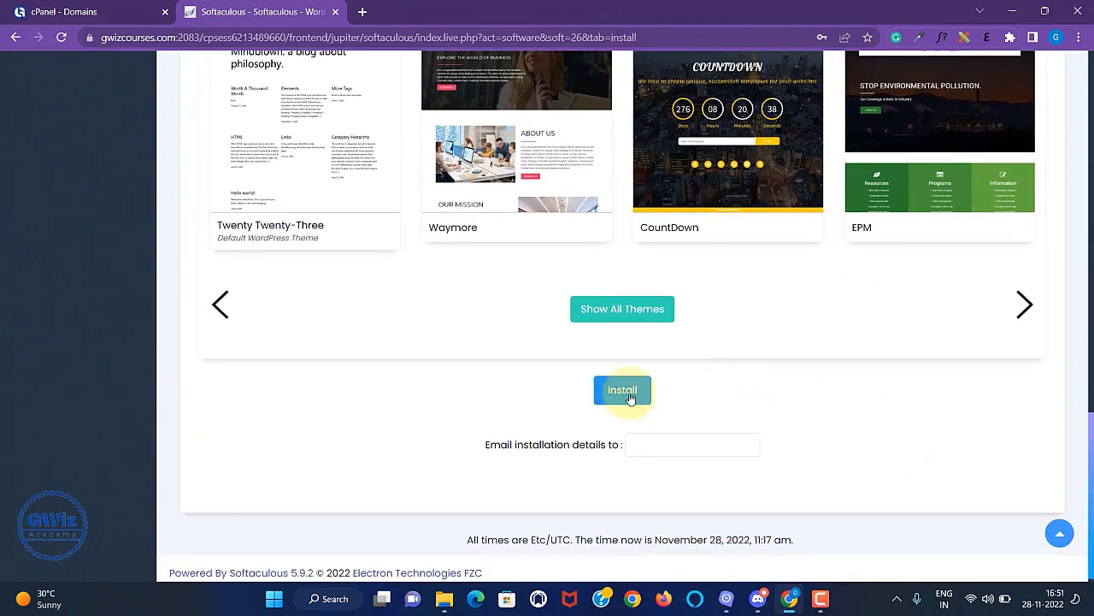
{"action": "left_click", "coordinate": [620, 388]}
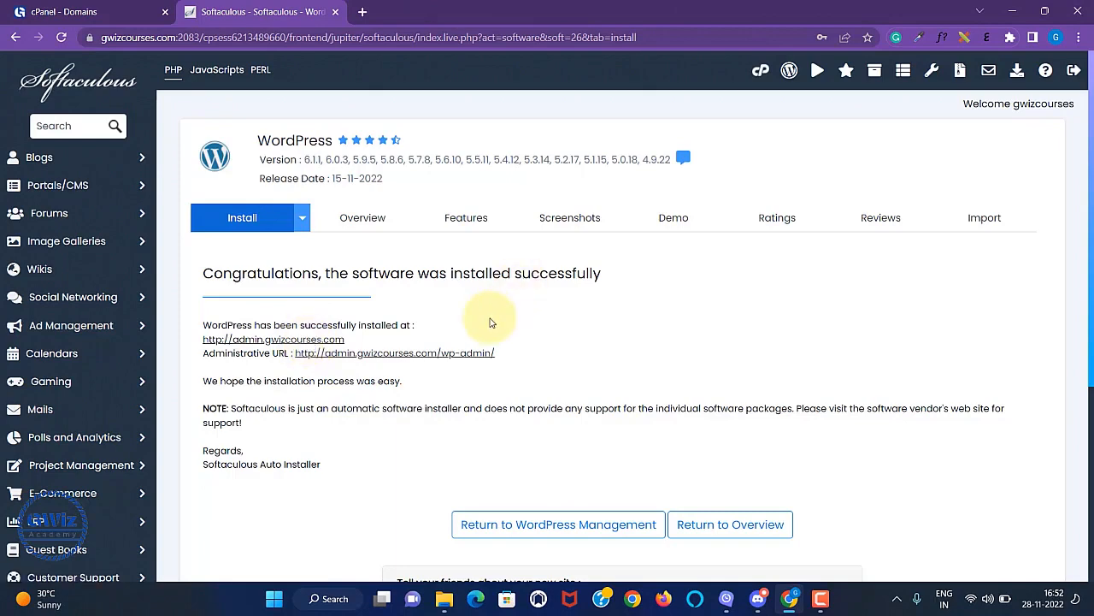
{"action": "left_click", "coordinate": [446, 353]}
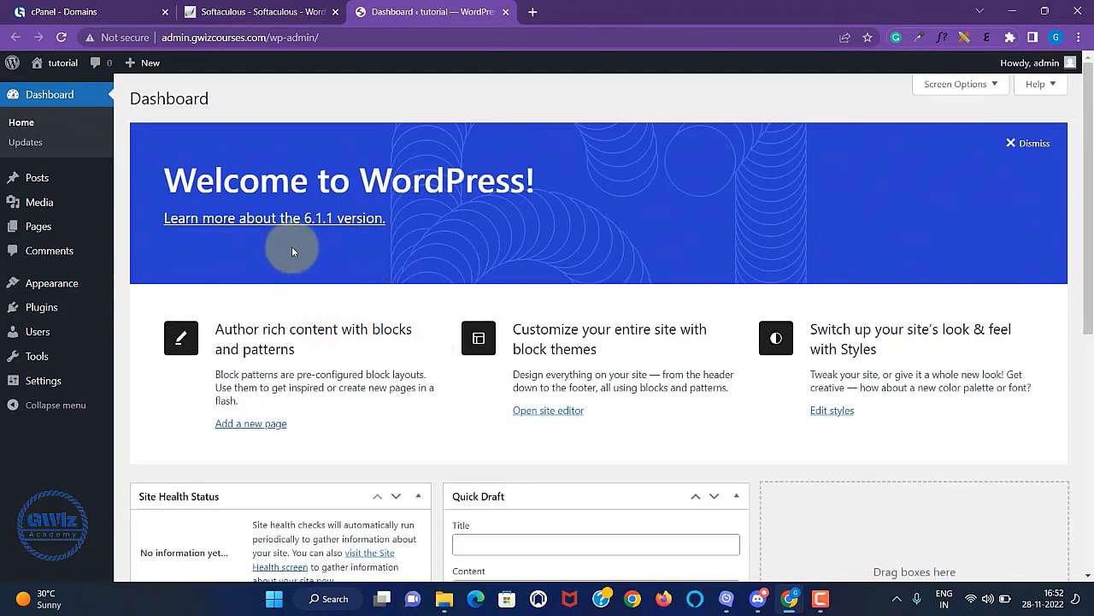
Return to the Softaculous tab showing the installation-success page.
{"action": "left_click", "coordinate": [282, 12]}
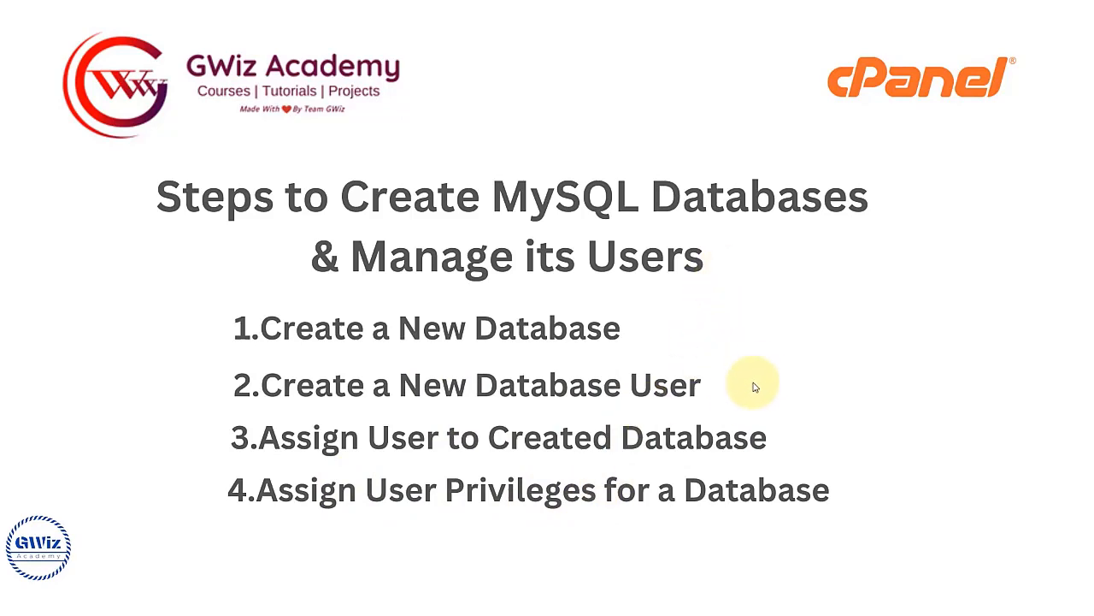
Open cPanel's MySQL Database Wizard and enter dbtutorial as the new database name.
{"action": "mouse_move", "coordinate": [744, 610]}
{"action": "left_click", "coordinate": [773, 599]}
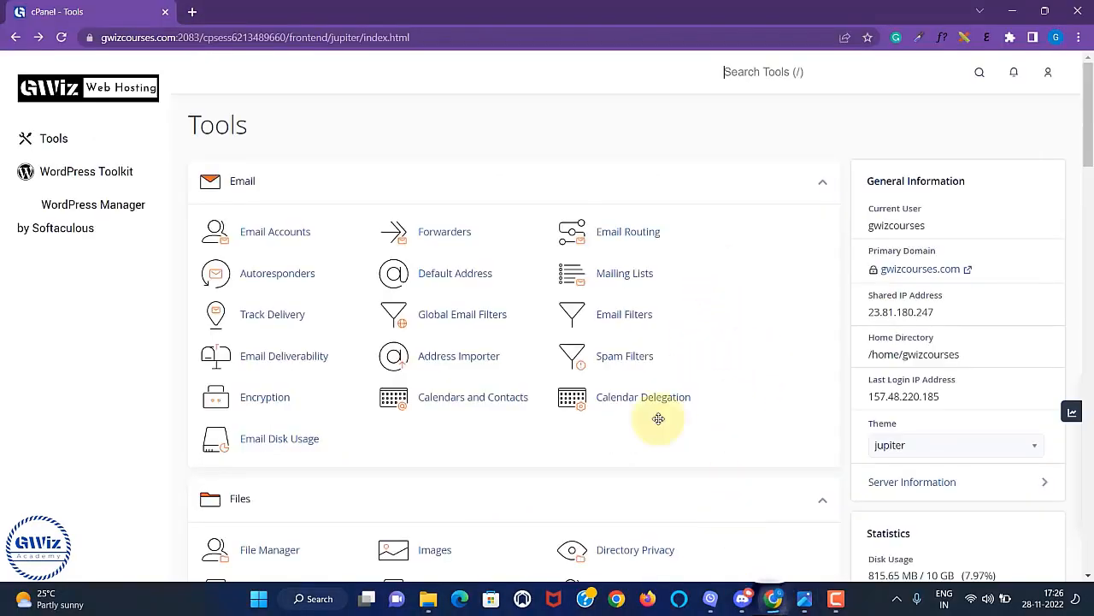
{"action": "scroll", "coordinate": [697, 250], "scroll_direction": "down", "scroll_amount": 7}
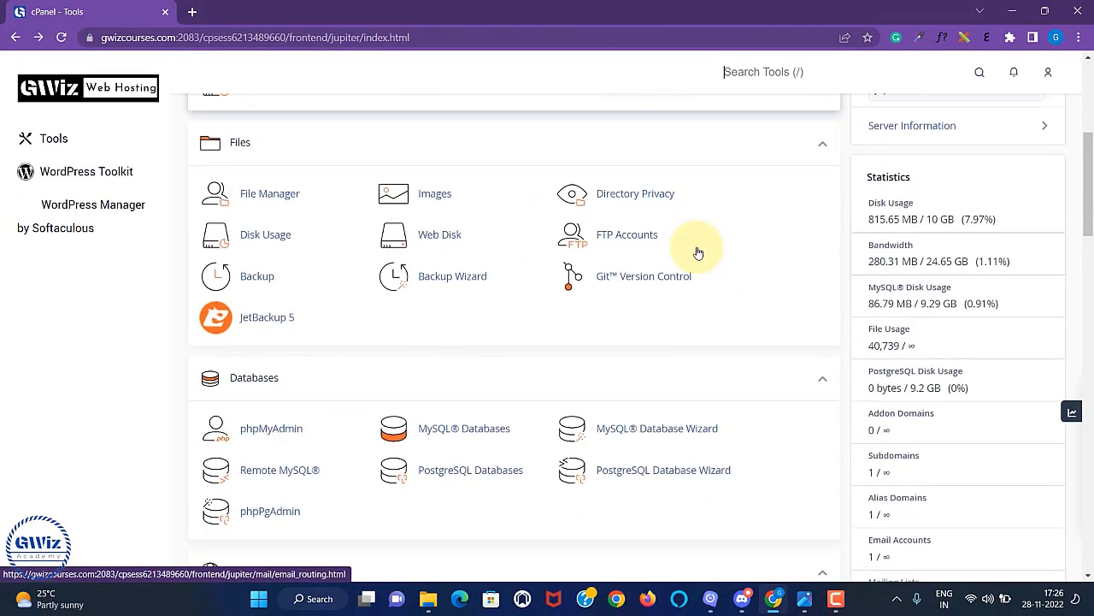
{"action": "scroll", "coordinate": [704, 240], "scroll_direction": "up", "scroll_amount": 1}
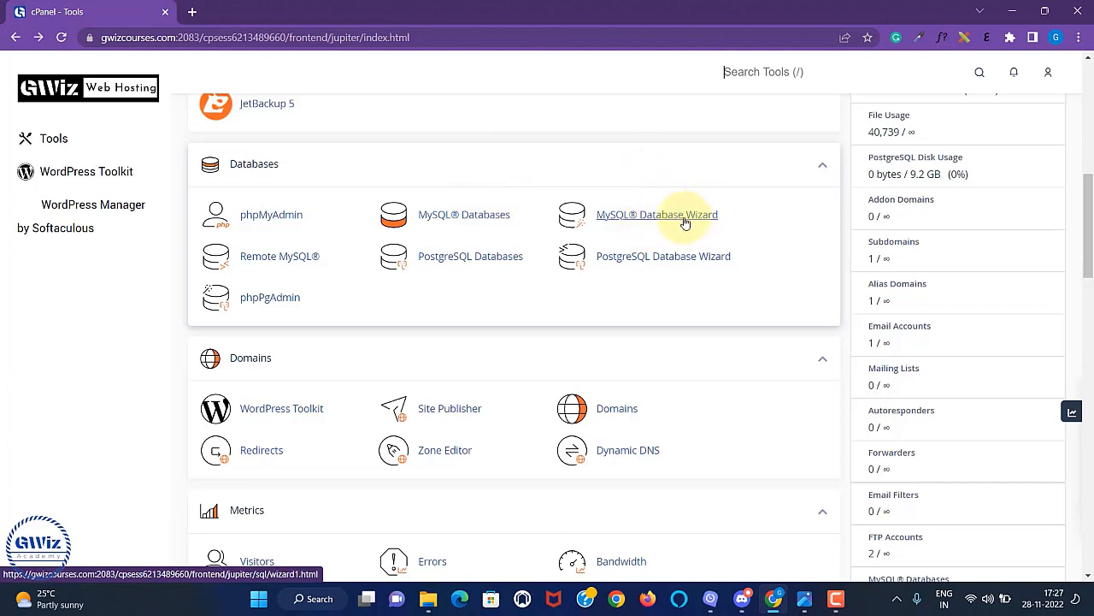
{"action": "left_click", "coordinate": [684, 220]}
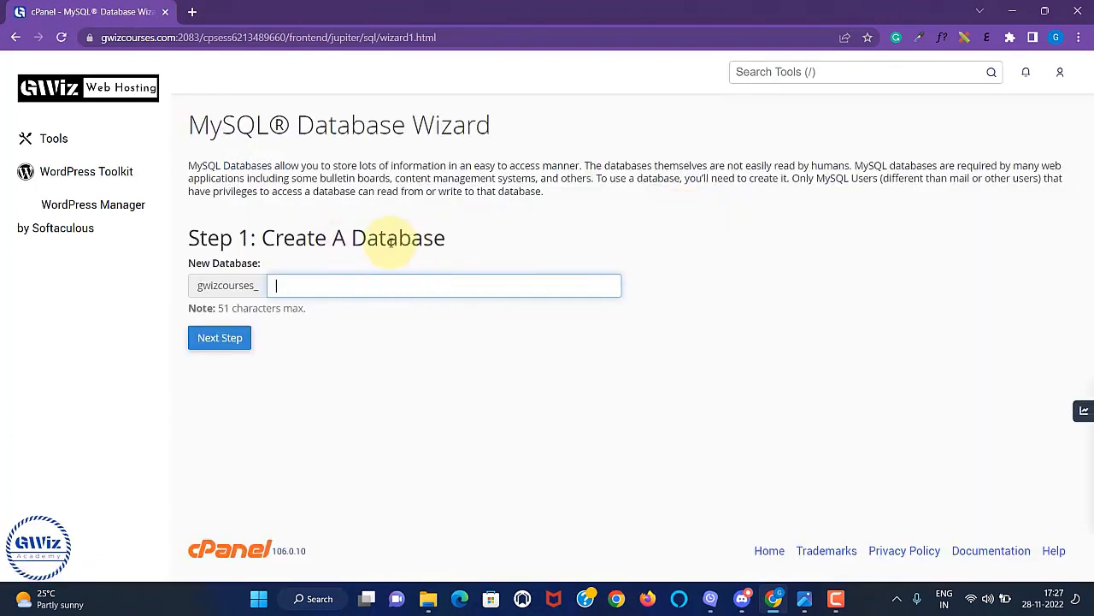
{"action": "left_click", "coordinate": [285, 283]}
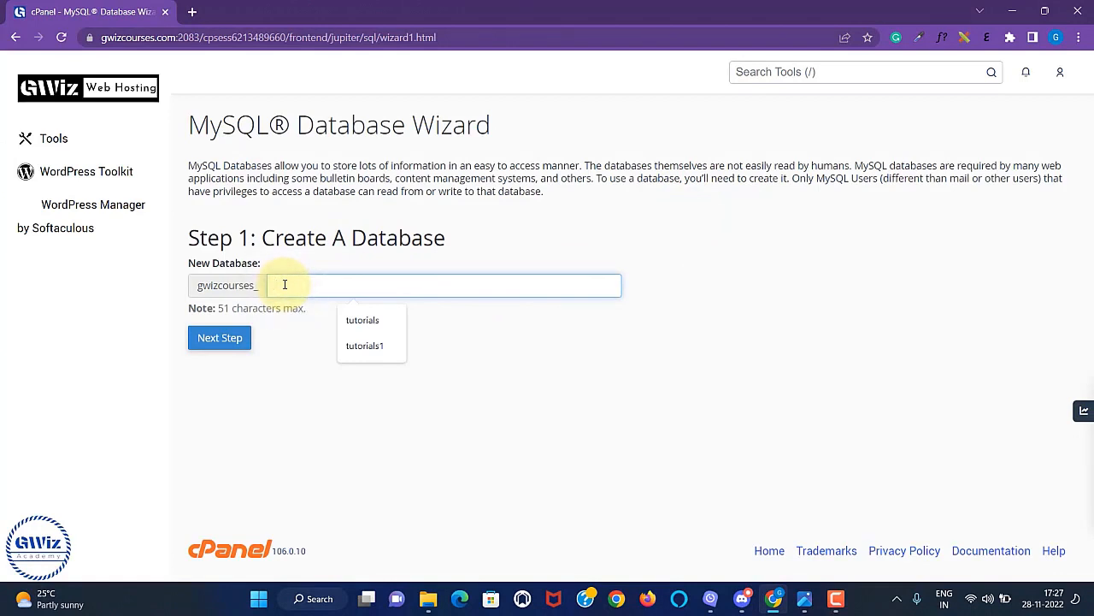
{"action": "type", "text": "dbtutorial"}
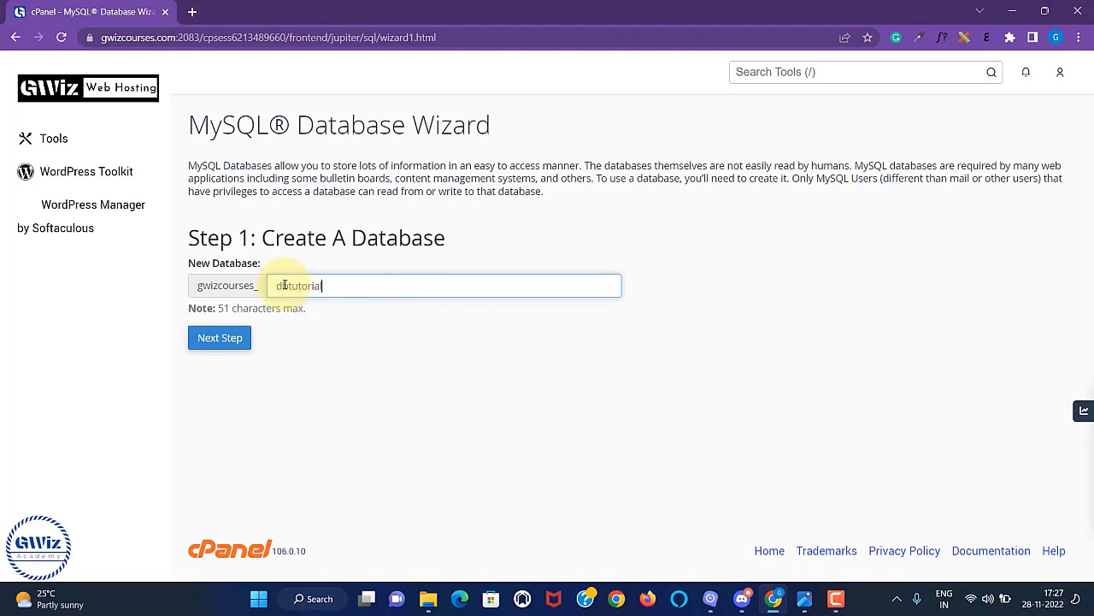
{"action": "left_click", "coordinate": [330, 285]}
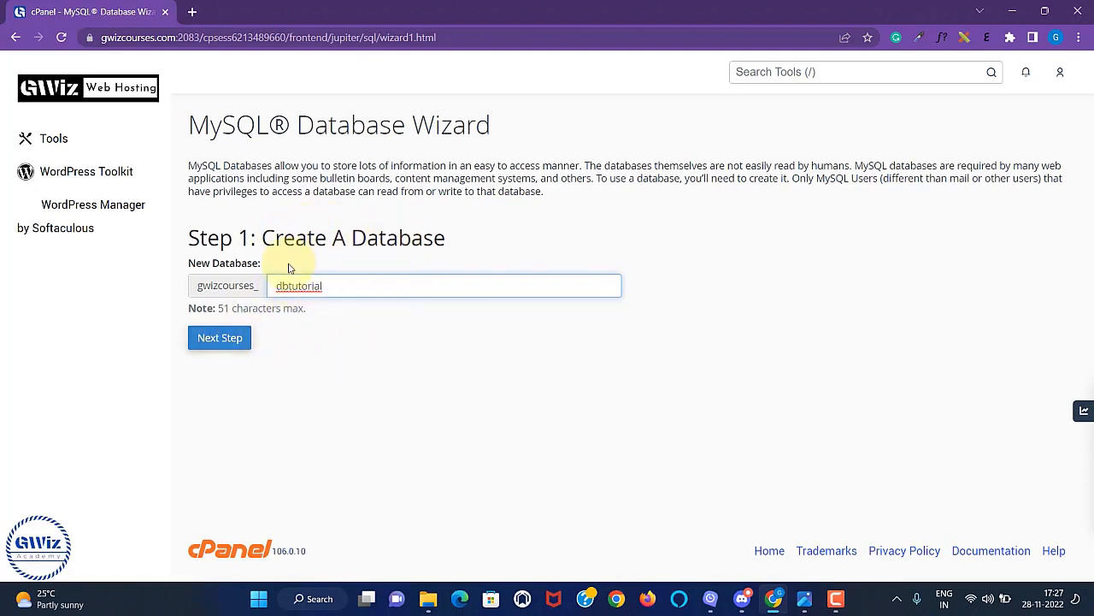
Create gwizcourses_dbtutorial, then enter user youtube with a confirmed Very Strong password.
{"action": "left_click", "coordinate": [229, 340]}
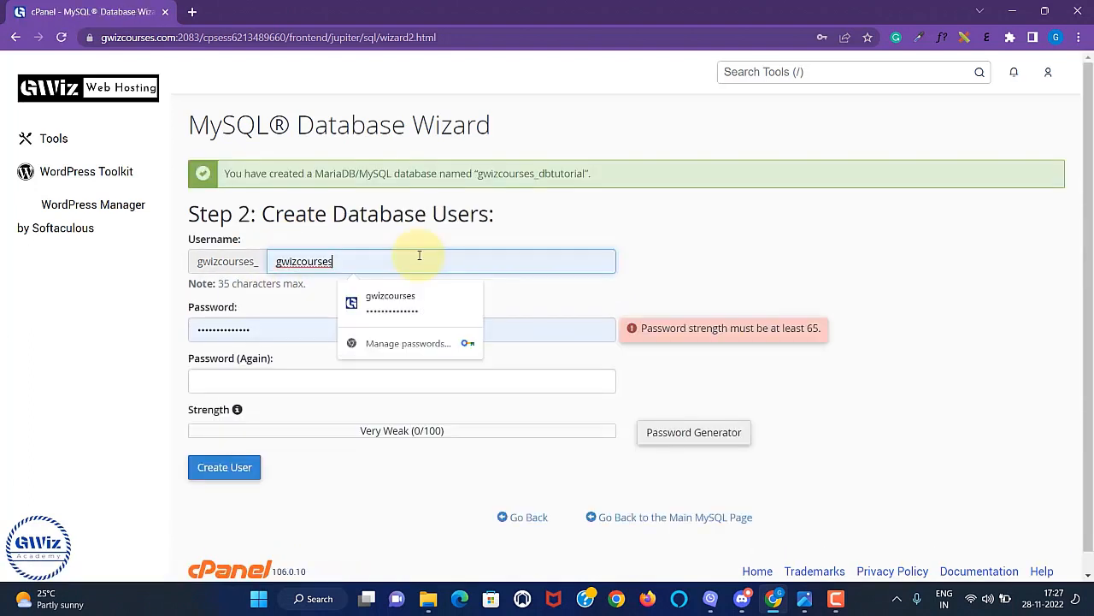
{"action": "key", "text": "BackSpace"}
{"action": "key", "text": "BackSpace"}
{"action": "key", "text": "BackSpace"}
{"action": "key", "text": "BackSpace"}
{"action": "key", "text": "BackSpace"}
{"action": "key", "text": "BackSpace"}
{"action": "key", "text": "BackSpace"}
{"action": "key", "text": "BackSpace"}
{"action": "key", "text": "BackSpace"}
{"action": "key", "text": "BackSpace"}
{"action": "key", "text": "BackSpace"}
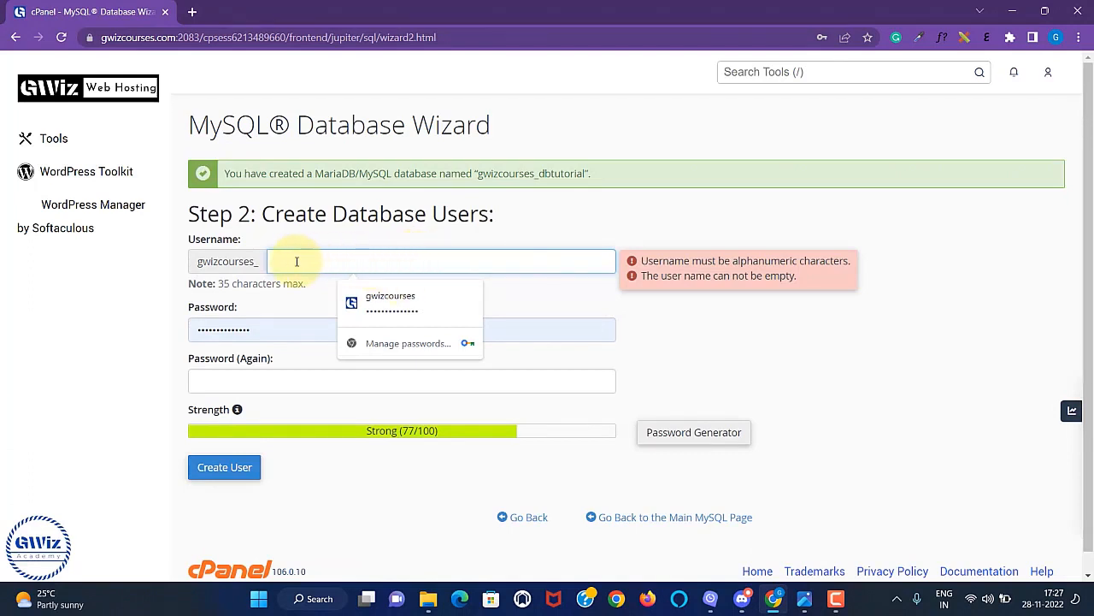
{"action": "type", "text": "youtube"}
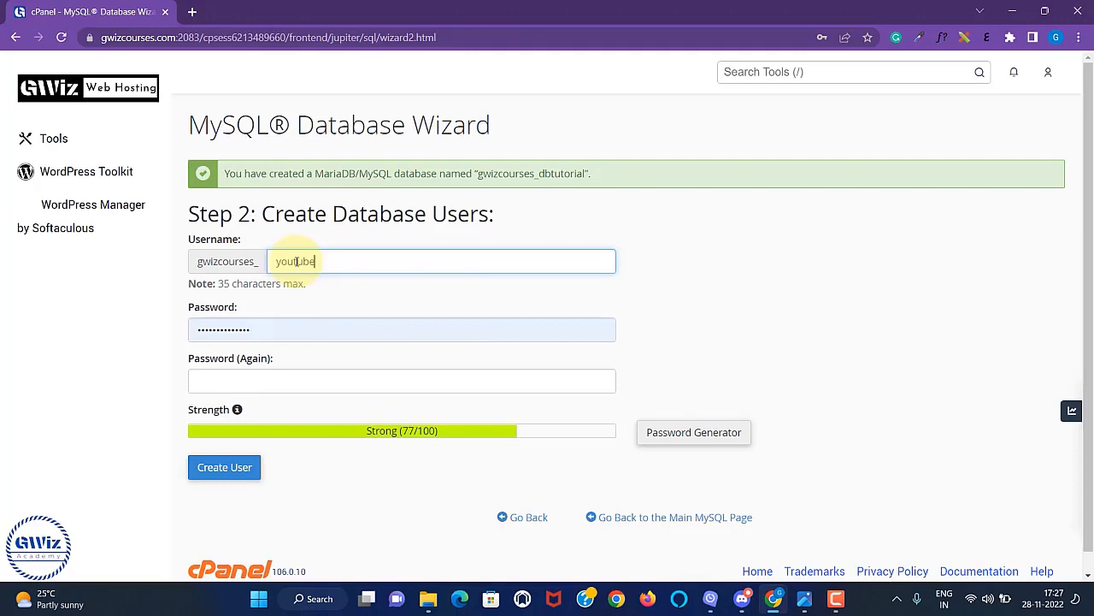
{"action": "left_click", "coordinate": [279, 331]}
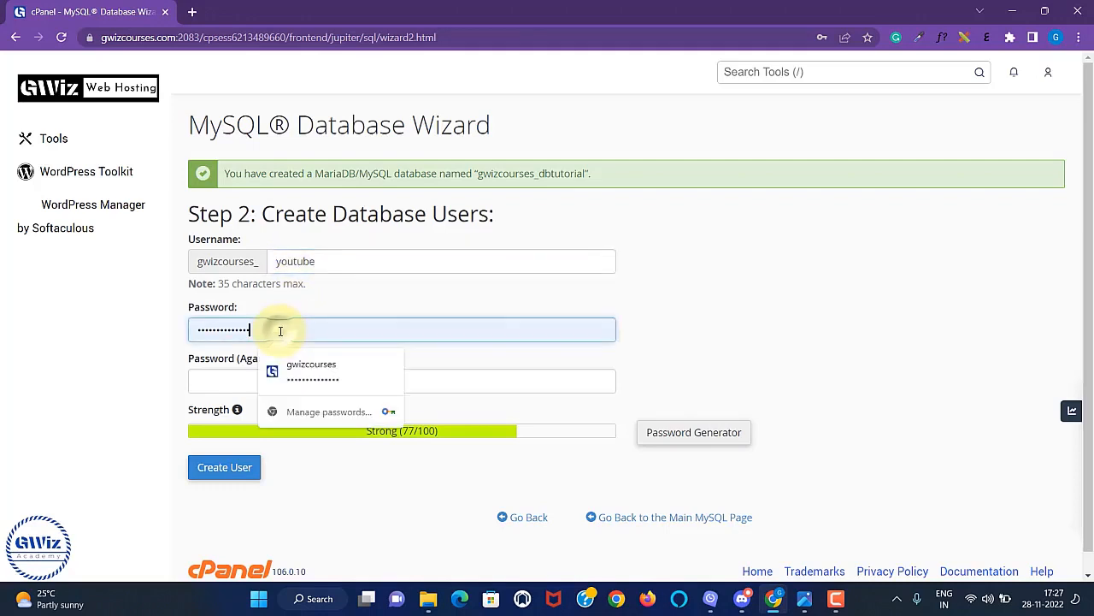
{"action": "key", "text": "BackSpace"}
{"action": "key", "text": "BackSpace"}
{"action": "key", "text": "BackSpace"}
{"action": "key", "text": "BackSpace"}
{"action": "key", "text": "BackSpace"}
{"action": "key", "text": "BackSpace"}
{"action": "key", "text": "BackSpace"}
{"action": "key", "text": "BackSpace"}
{"action": "key", "text": "BackSpace"}
{"action": "key", "text": "BackSpace"}
{"action": "key", "text": "BackSpace"}
{"action": "key", "text": "BackSpace"}
{"action": "key", "text": "BackSpace"}
{"action": "key", "text": "BackSpace"}
{"action": "type", "text": "1234567890"}
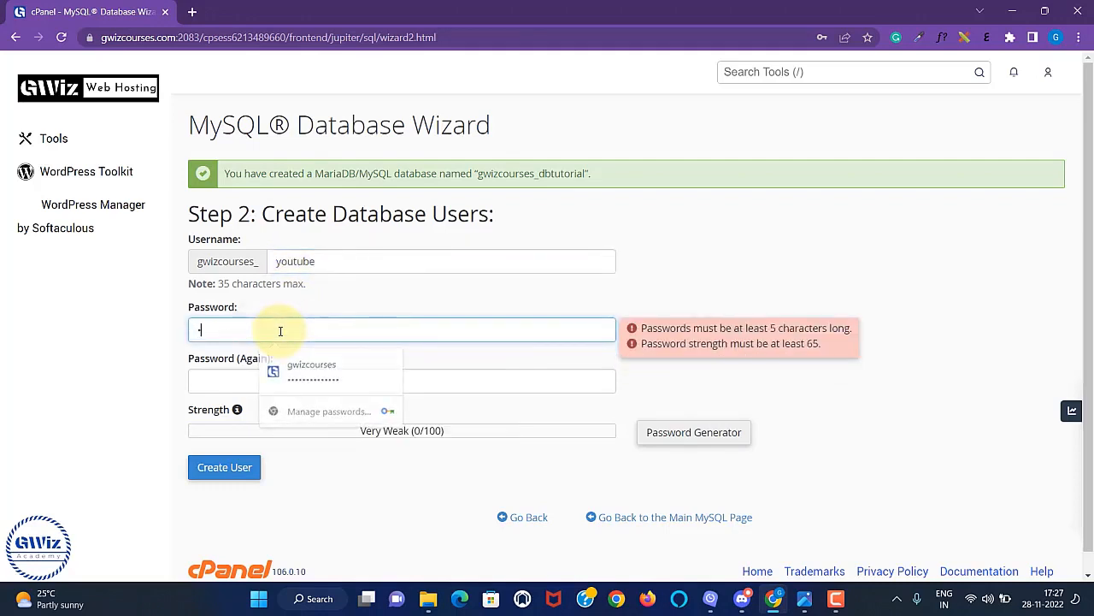
{"action": "key", "text": "BackSpace"}
{"action": "key", "text": "BackSpace"}
{"action": "key", "text": "BackSpace"}
{"action": "key", "text": "BackSpace"}
{"action": "key", "text": "BackSpace"}
{"action": "key", "text": "BackSpace"}
{"action": "key", "text": "BackSpace"}
{"action": "key", "text": "BackSpace"}
{"action": "key", "text": "BackSpace"}
{"action": "key", "text": "BackSpace"}
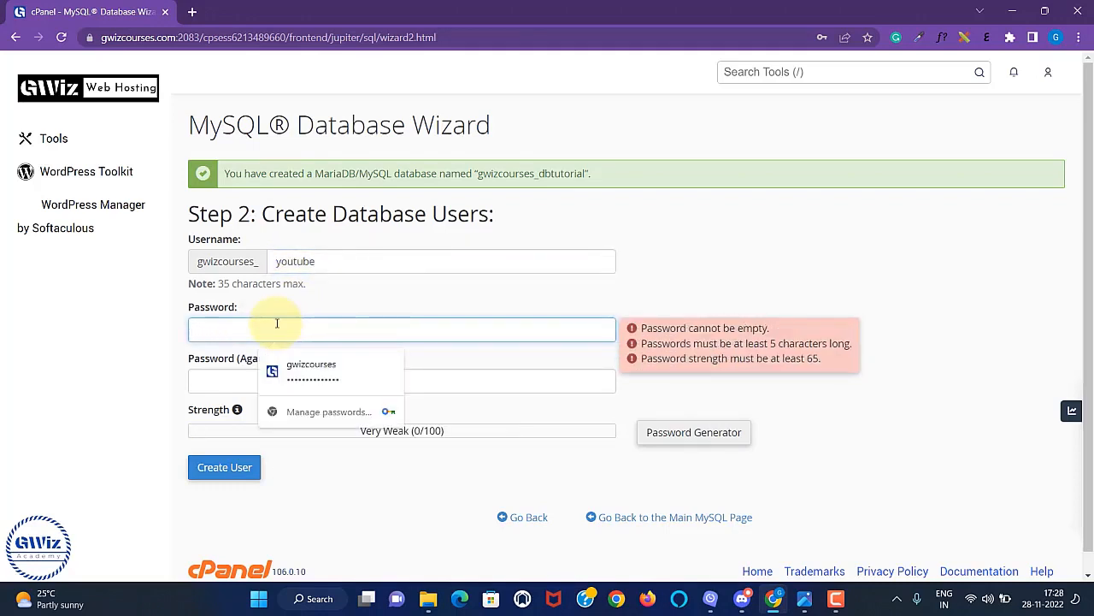
{"action": "type", "text": "12345"}
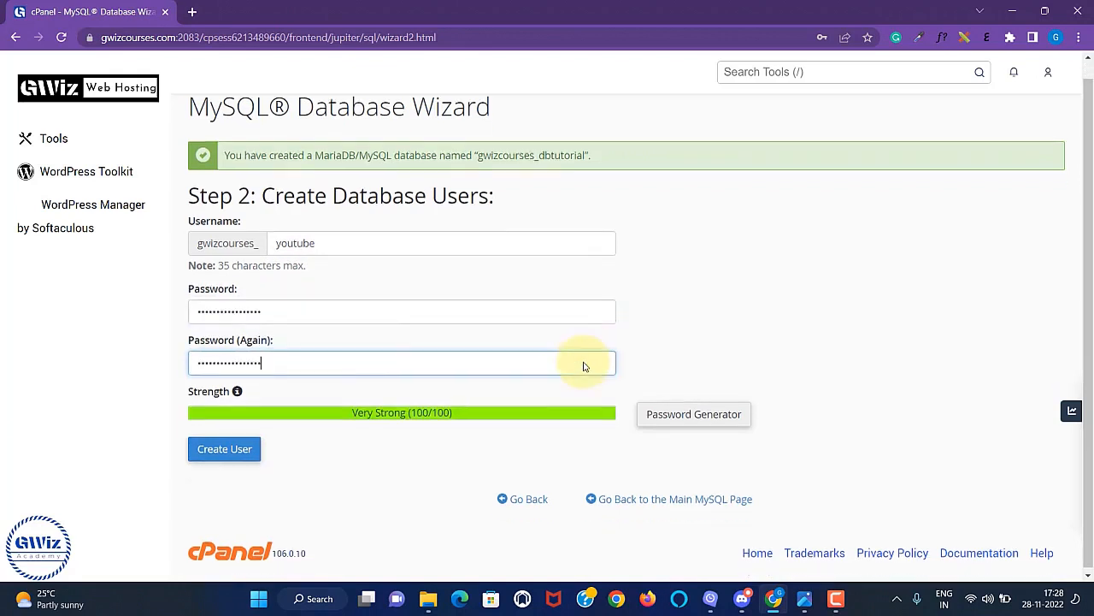
{"action": "scroll", "coordinate": [581, 363], "scroll_direction": "down", "scroll_amount": 1}
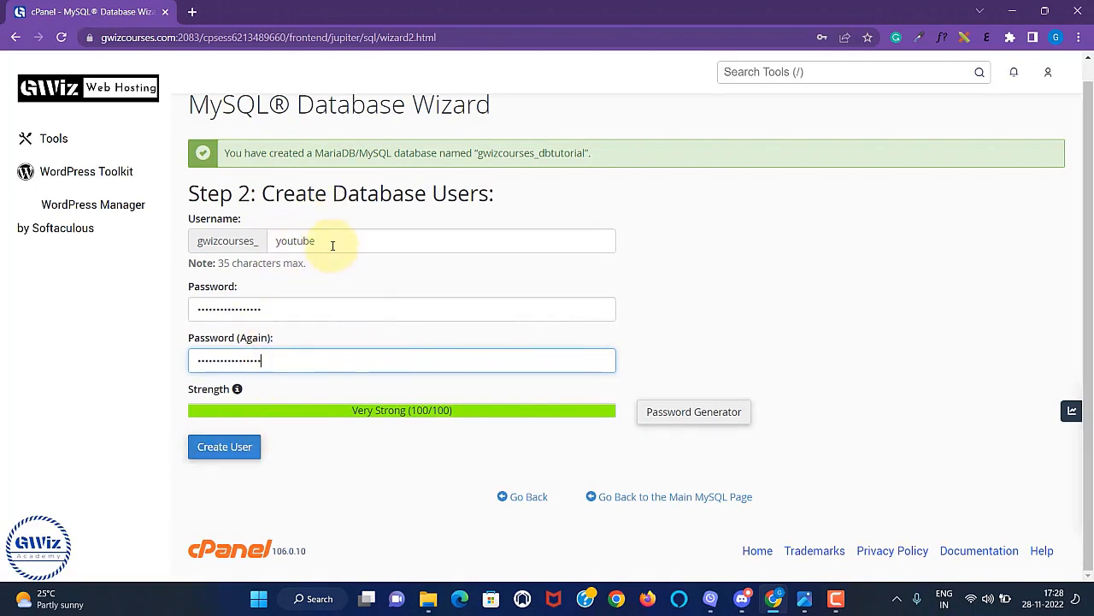
Create user gwizcourses_youtube and add it to gwizcourses_dbtutorial with ALL PRIVILEGES.
{"action": "left_click", "coordinate": [255, 446]}
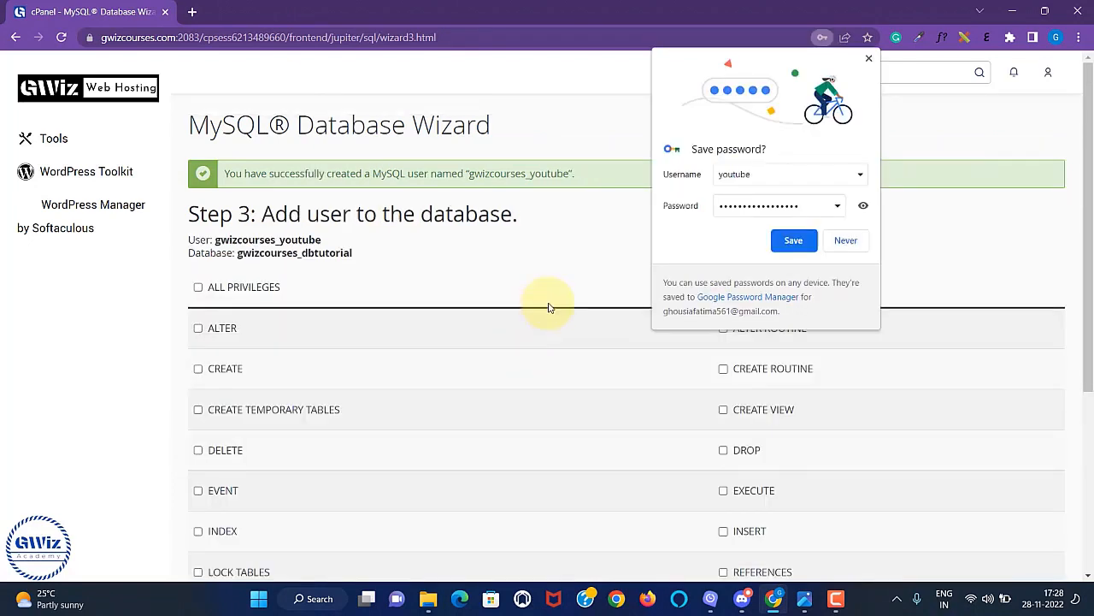
{"action": "scroll", "coordinate": [549, 308], "scroll_direction": "down", "scroll_amount": 3}
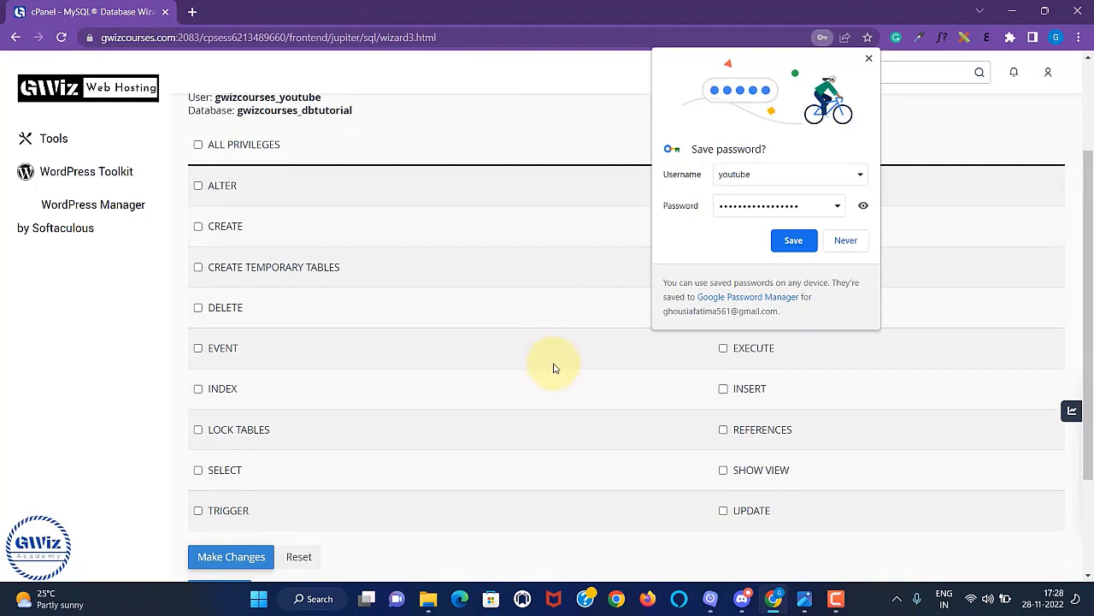
{"action": "scroll", "coordinate": [508, 342], "scroll_direction": "up", "scroll_amount": 3}
{"action": "scroll", "coordinate": [496, 333], "scroll_direction": "down", "scroll_amount": 3}
{"action": "left_click", "coordinate": [551, 338]}
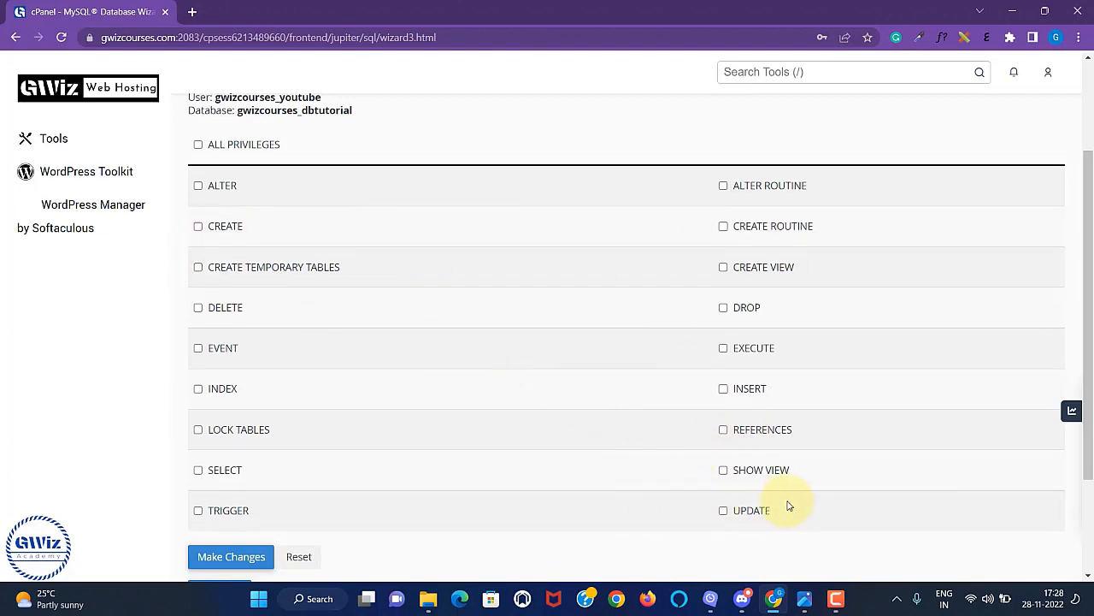
{"action": "scroll", "coordinate": [547, 421], "scroll_direction": "up", "scroll_amount": 2}
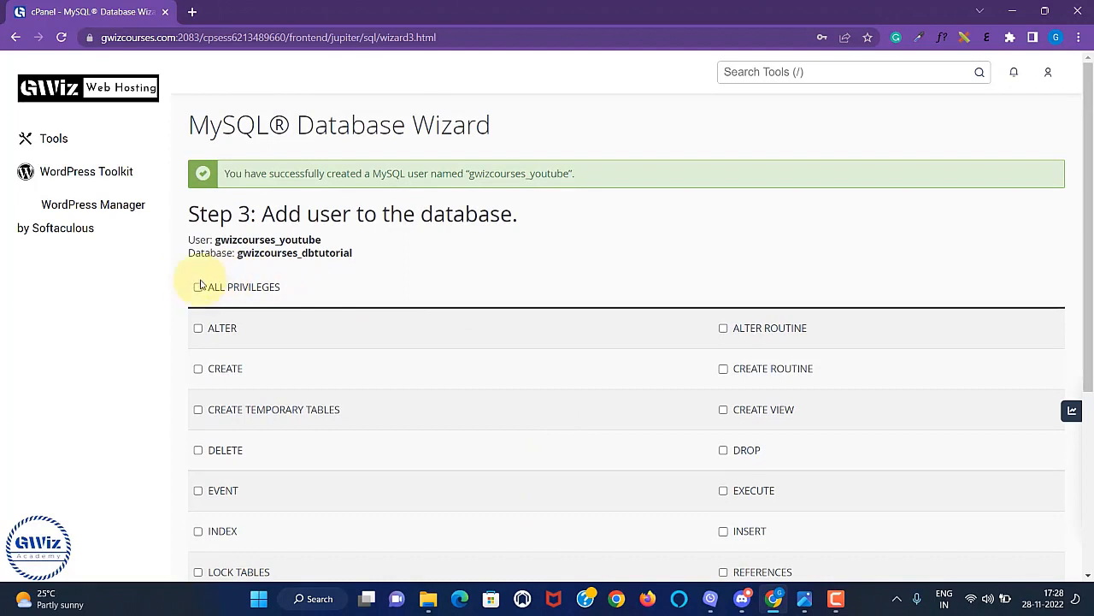
{"action": "left_click", "coordinate": [199, 288]}
{"action": "scroll", "coordinate": [565, 290], "scroll_direction": "down", "scroll_amount": 3}
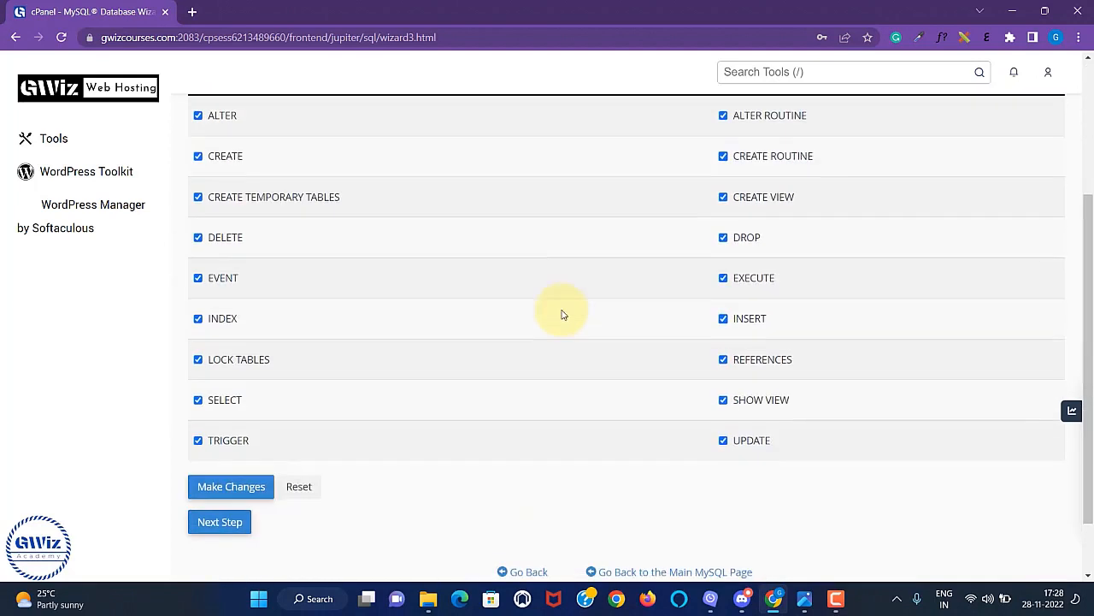
{"action": "left_click", "coordinate": [220, 522]}
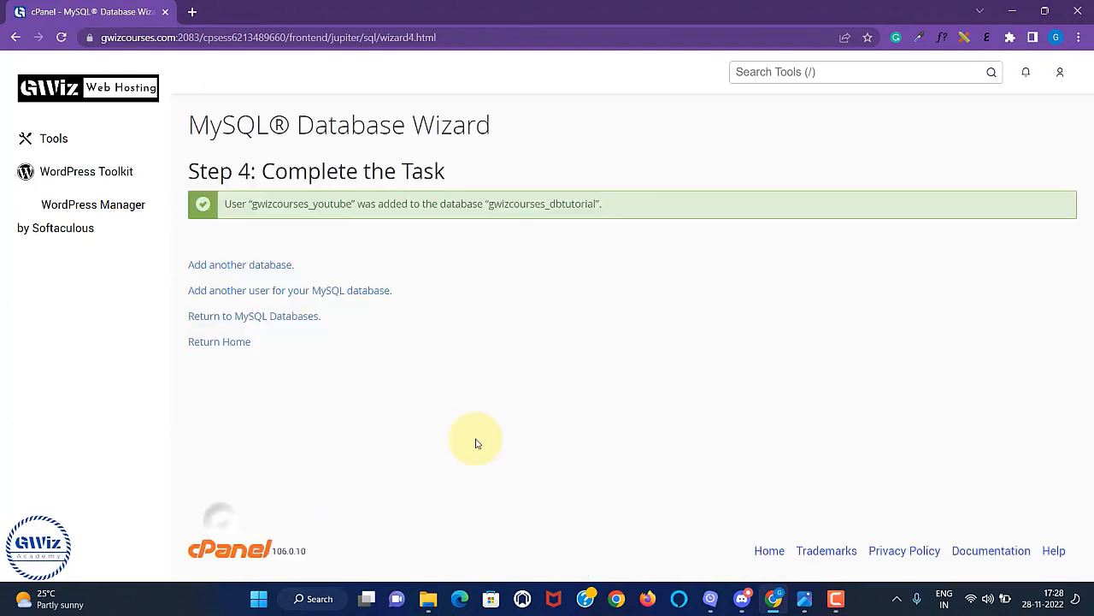